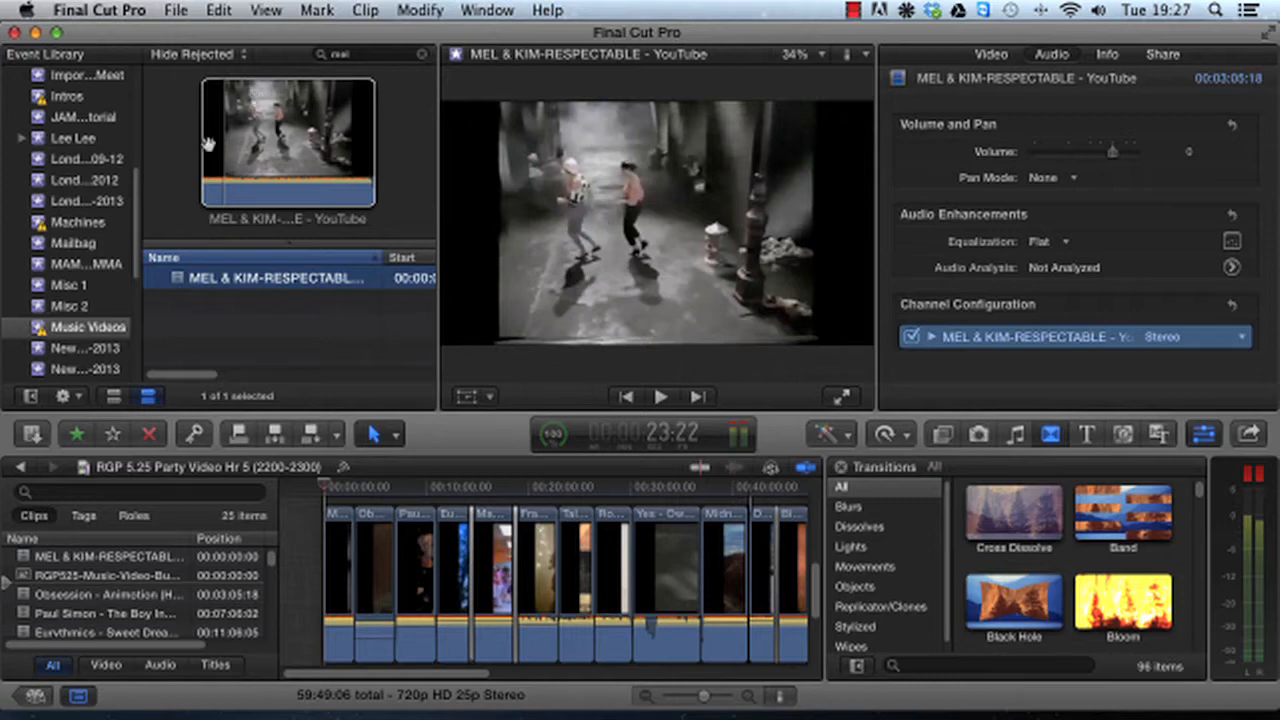
# Step: Look over the Live set, the Arcade 80's playlist in iTunes and the Ben Batch 2 folder in Finder
pyautogui.click(216, 141)
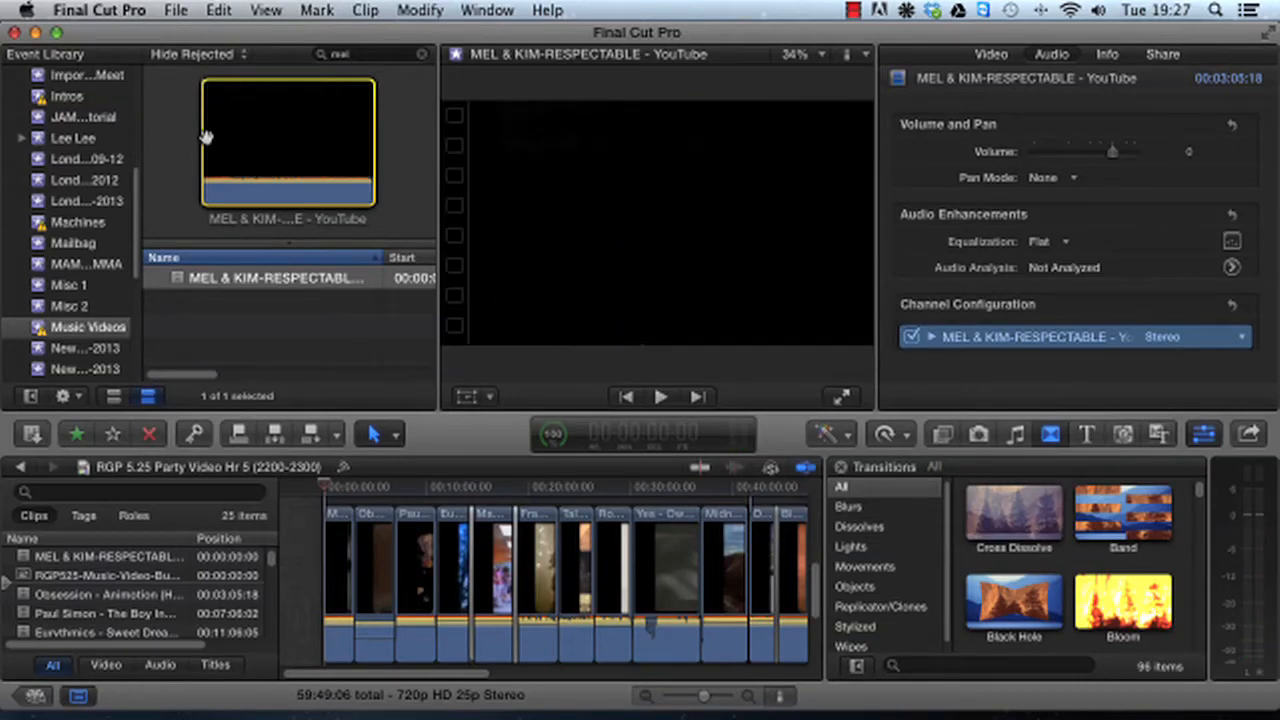
pyautogui.press('super+Tab')
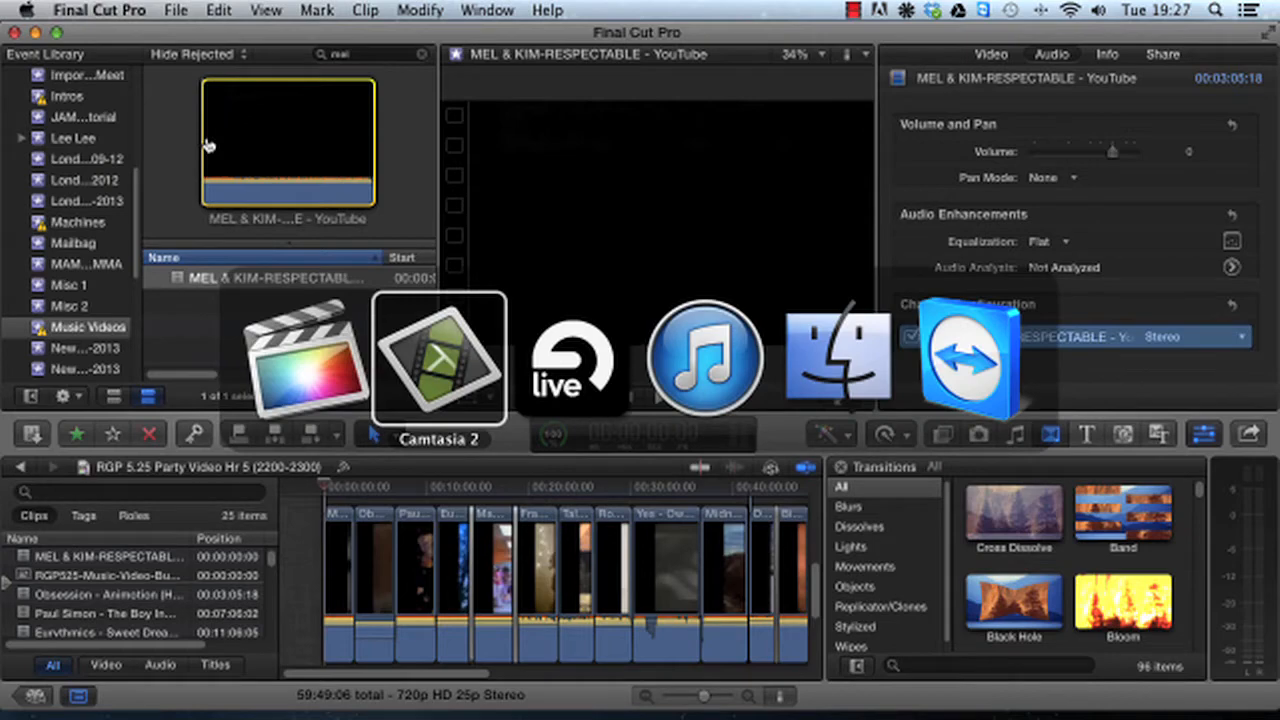
pyautogui.press('super+Tab')
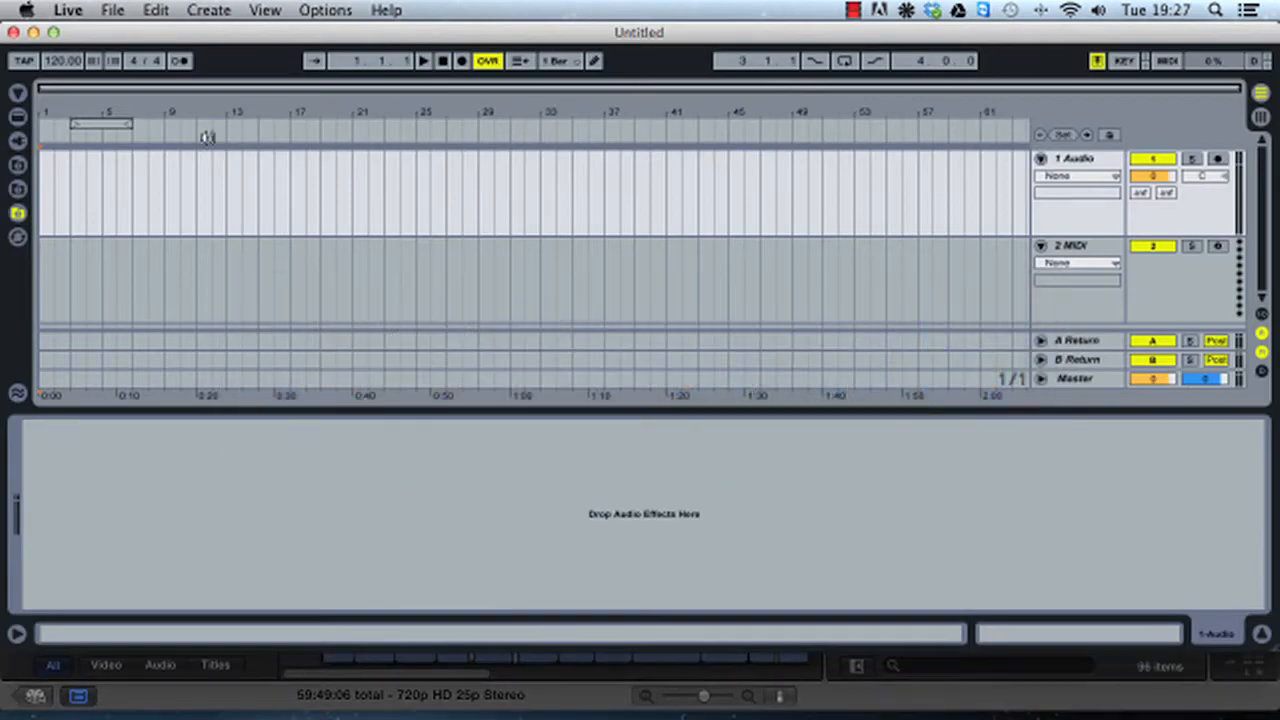
pyautogui.press('super+Tab')
pyautogui.press('super+Tab')
pyautogui.press('super+Tab')
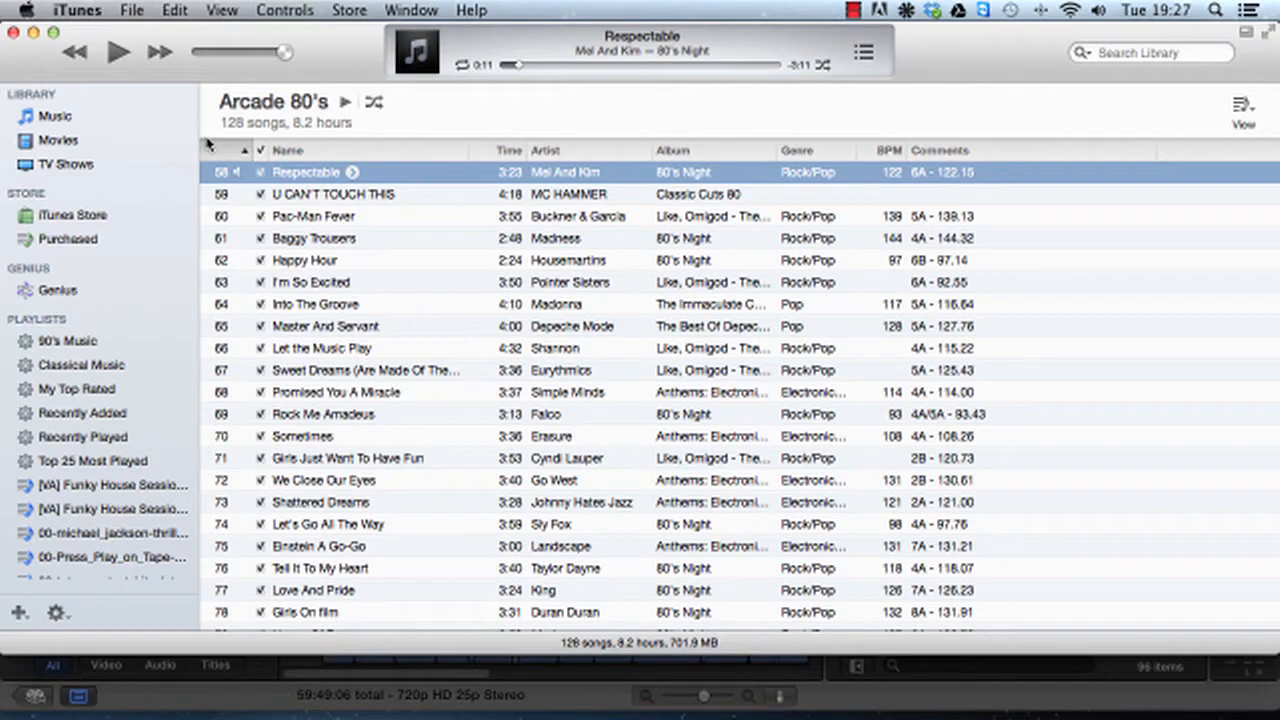
pyautogui.press('super+Tab')
pyautogui.press('super+Tab')
pyautogui.press('super+Tab')
pyautogui.press('super+Tab')
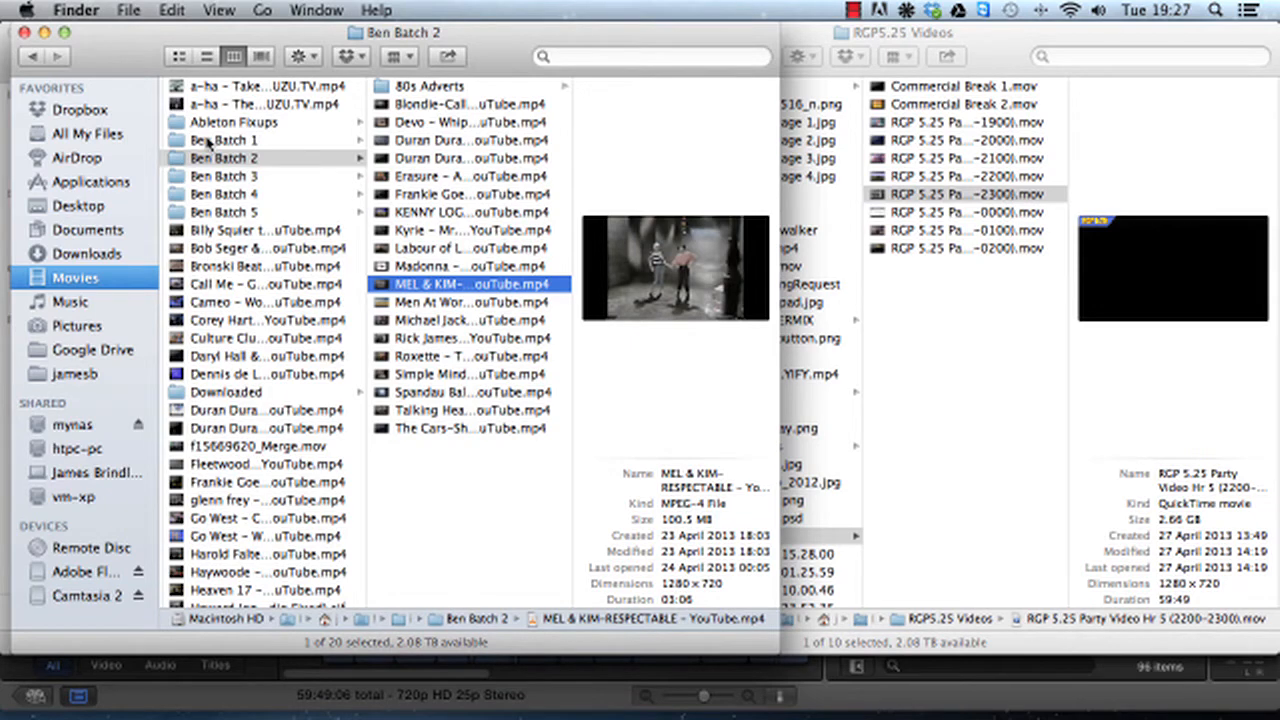
# Step: Revisit the Live set and the iTunes playlist, and return to Final Cut Pro
pyautogui.press('super+Tab')
pyautogui.press('super+Tab')
pyautogui.press('super+Tab')
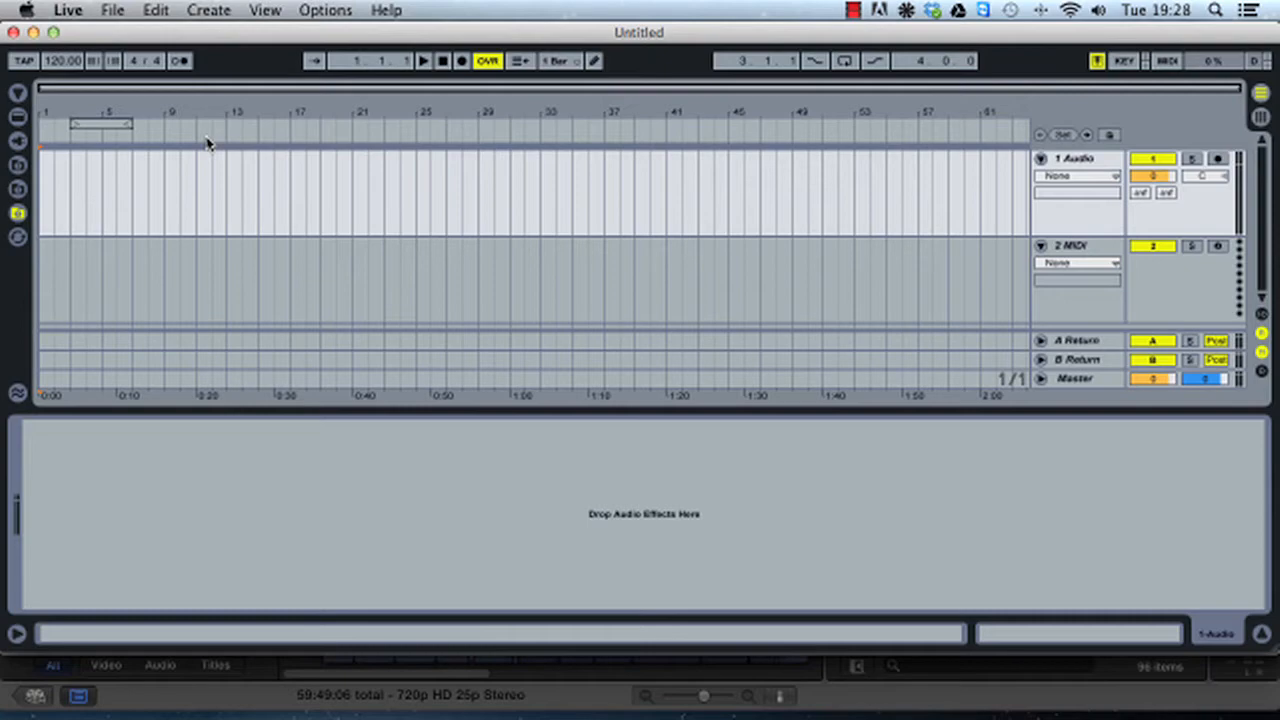
pyautogui.press('super+Tab')
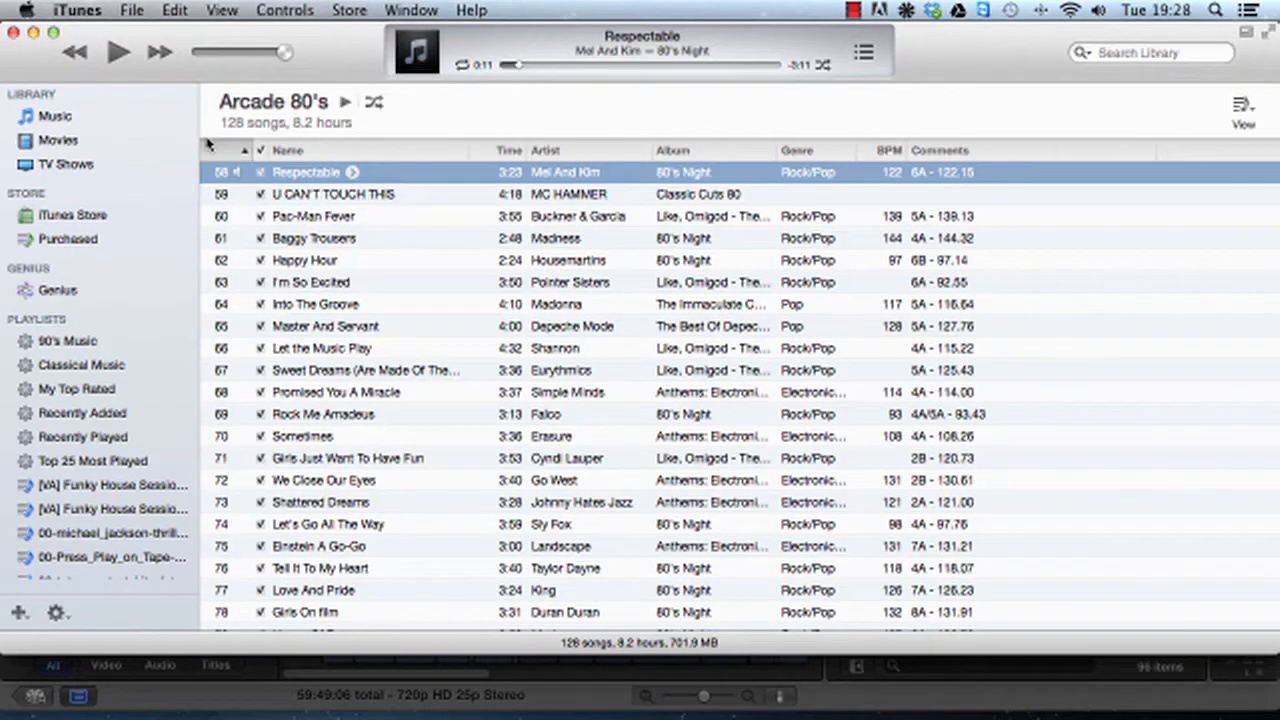
pyautogui.press('super+Tab')
pyautogui.press('super+Tab')
pyautogui.press('super+Tab')
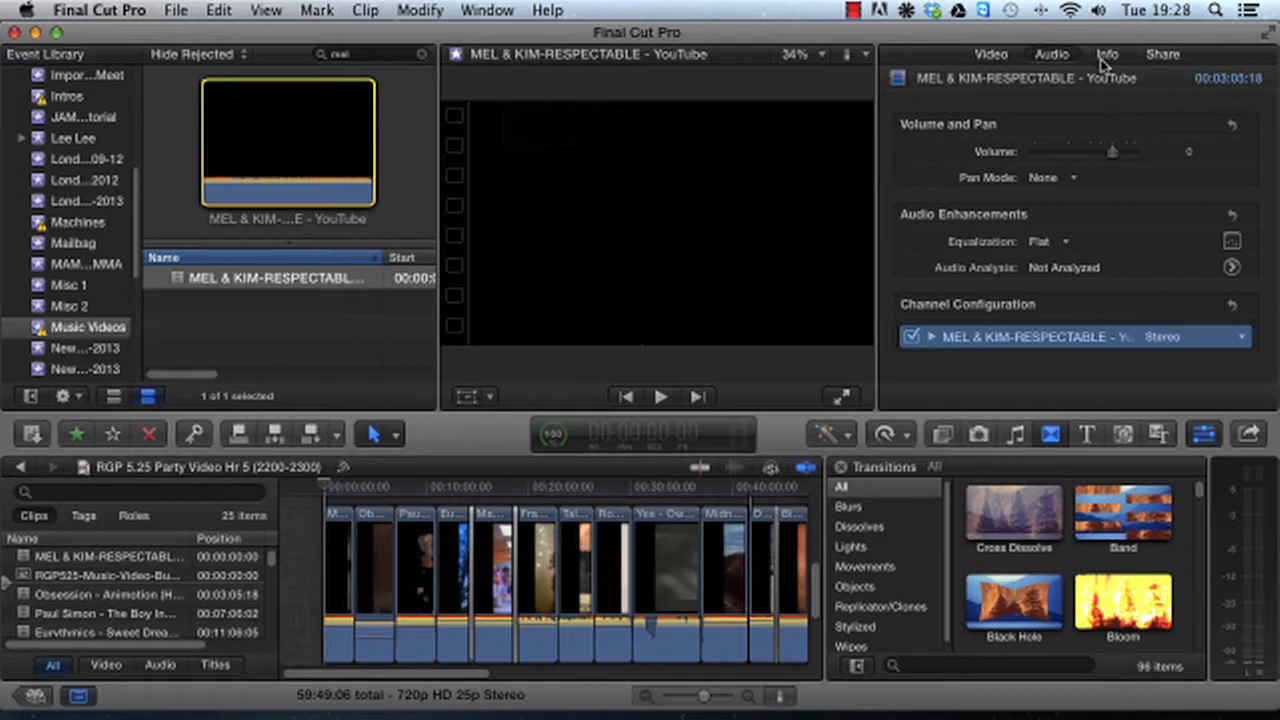
# Step: Examine the MEL & KIM-RESPECTABLE clip's media information, including its codecs and audio sample rate
pyautogui.click(1066, 56)
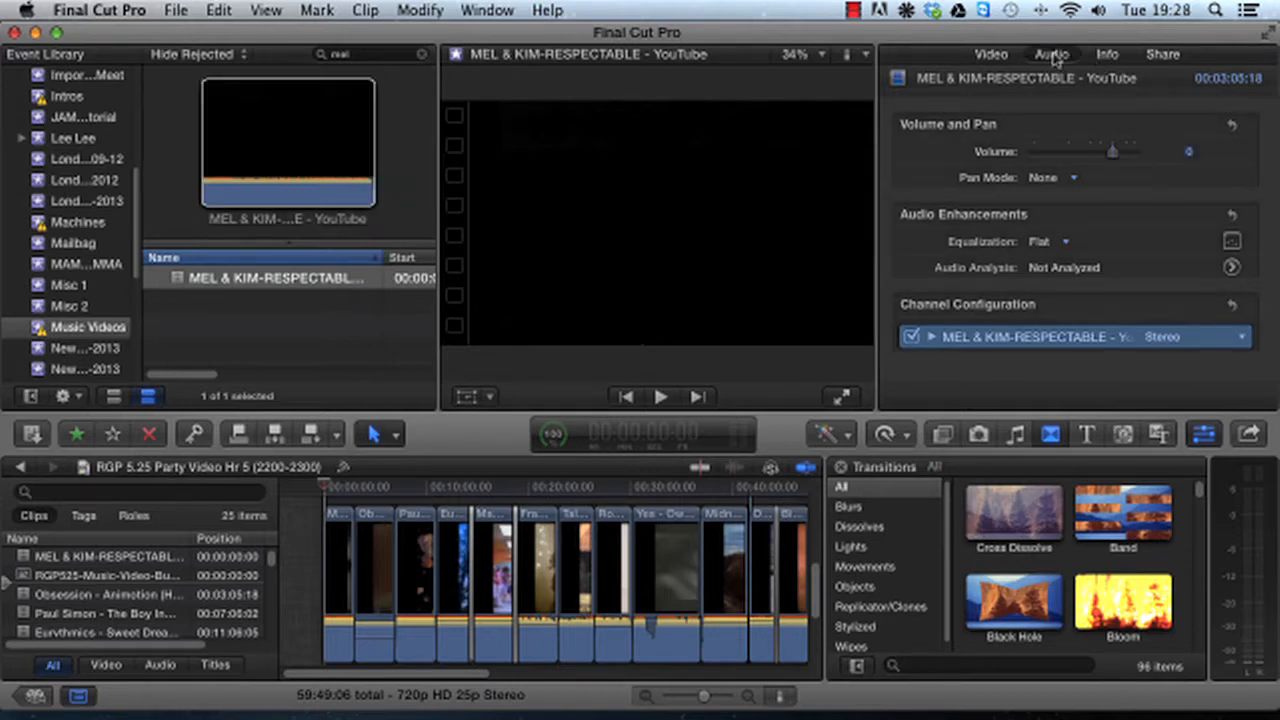
pyautogui.click(278, 284)
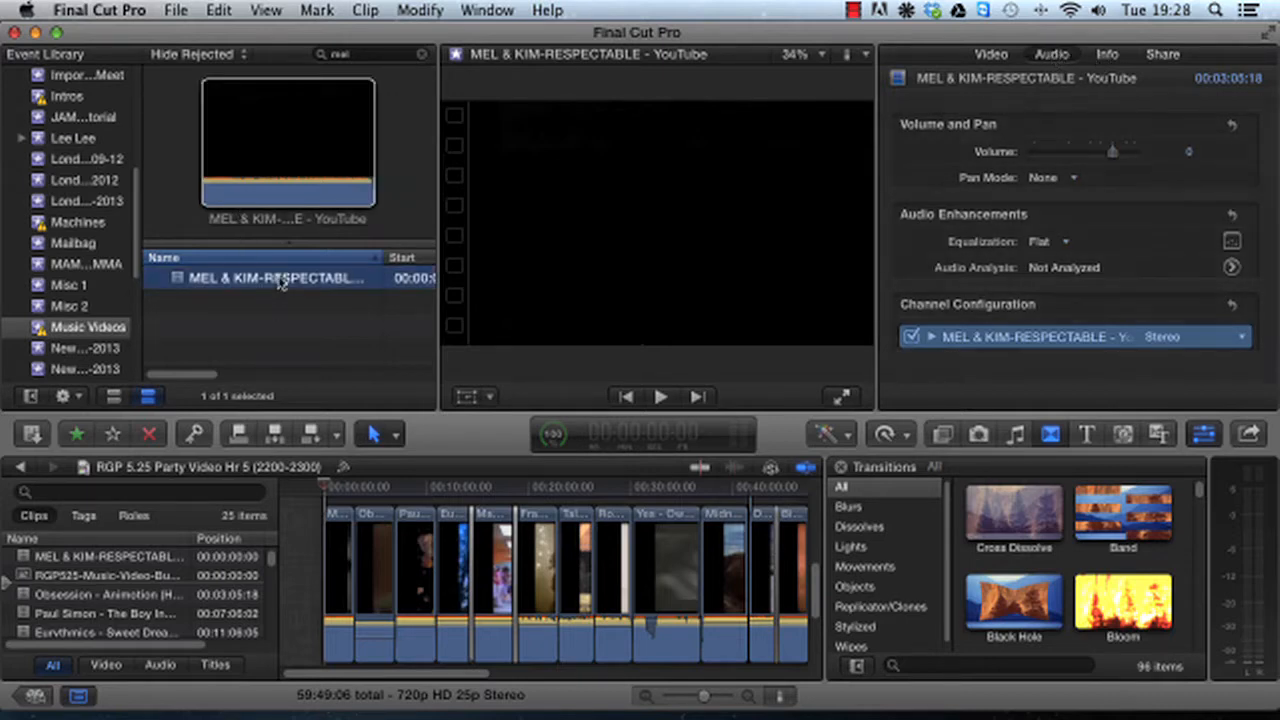
pyautogui.click(1052, 56)
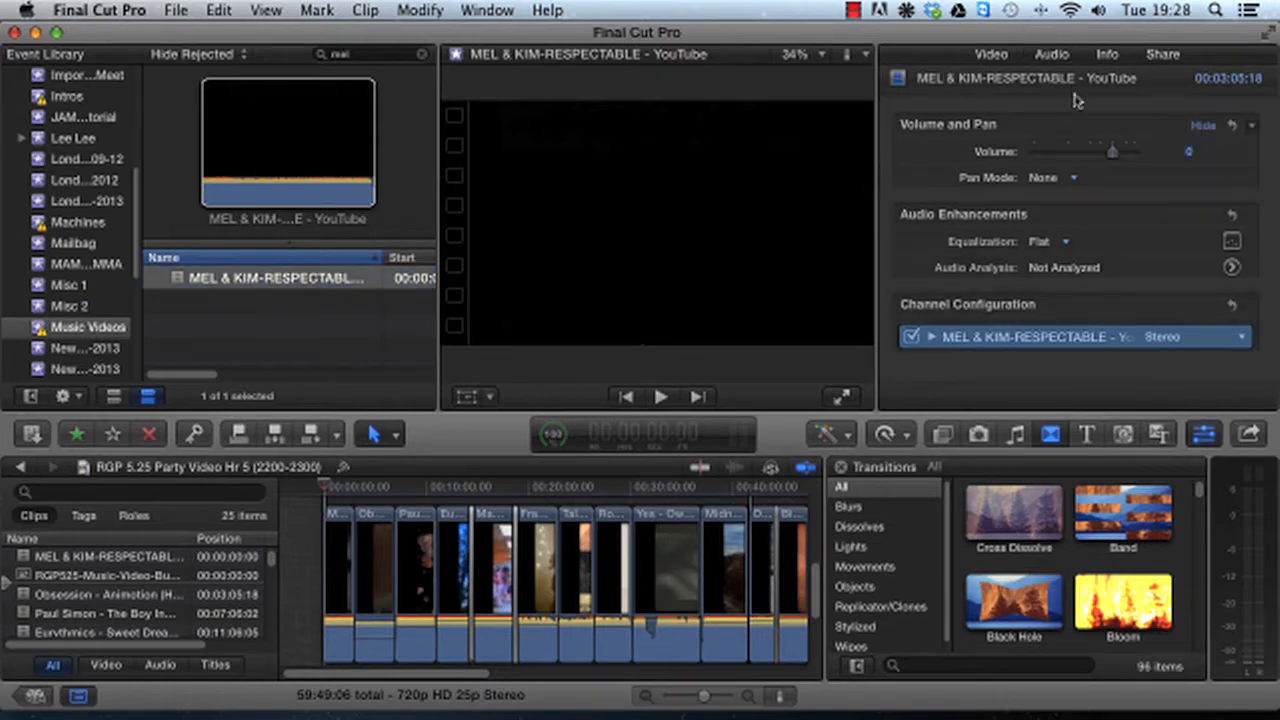
pyautogui.click(1107, 54)
pyautogui.scroll(-8, 1113, 207)
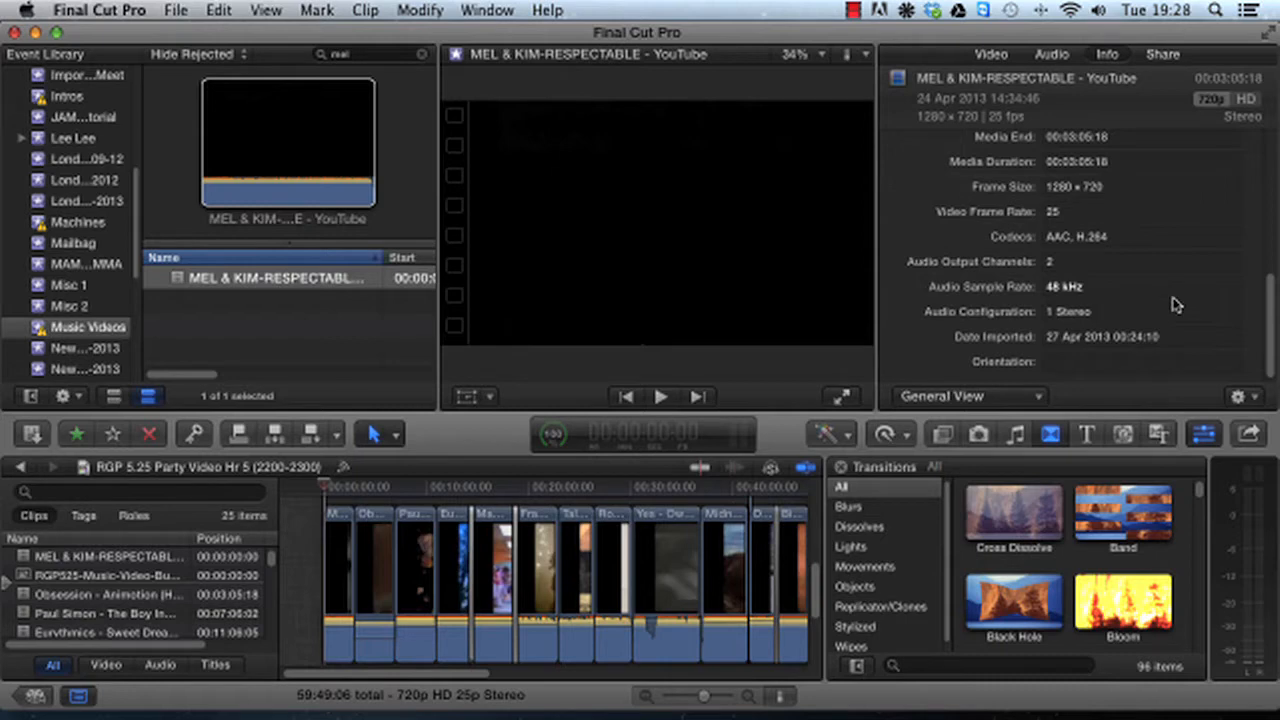
# Step: Play the MEL & KIM-RESPECTABLE clip from its start through the title caption, and pause it
pyautogui.click(236, 278)
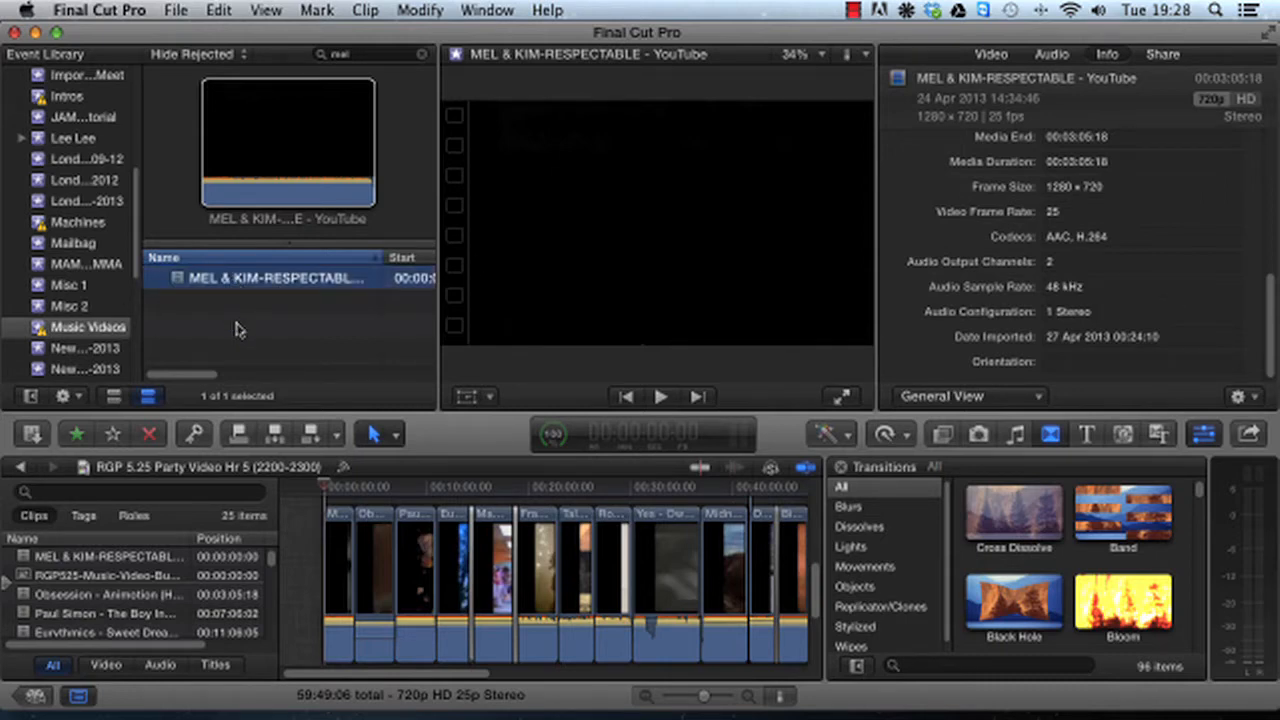
pyautogui.press('space')
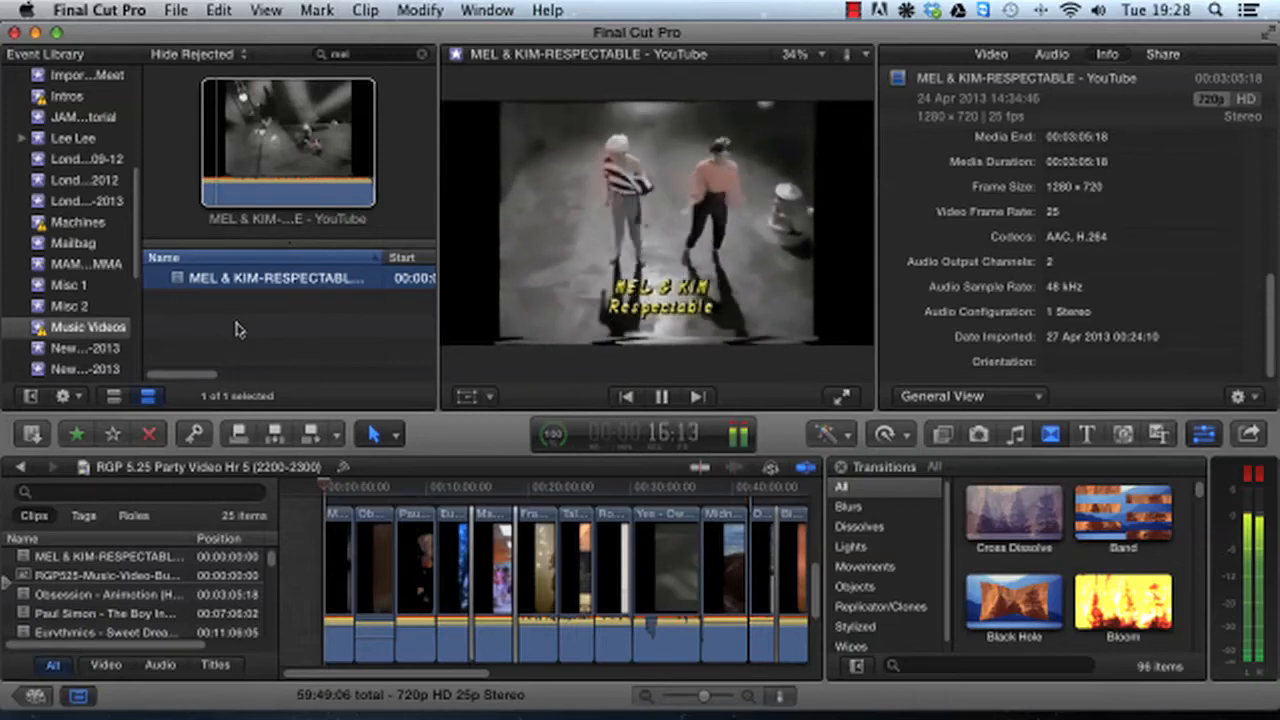
pyautogui.press('space')
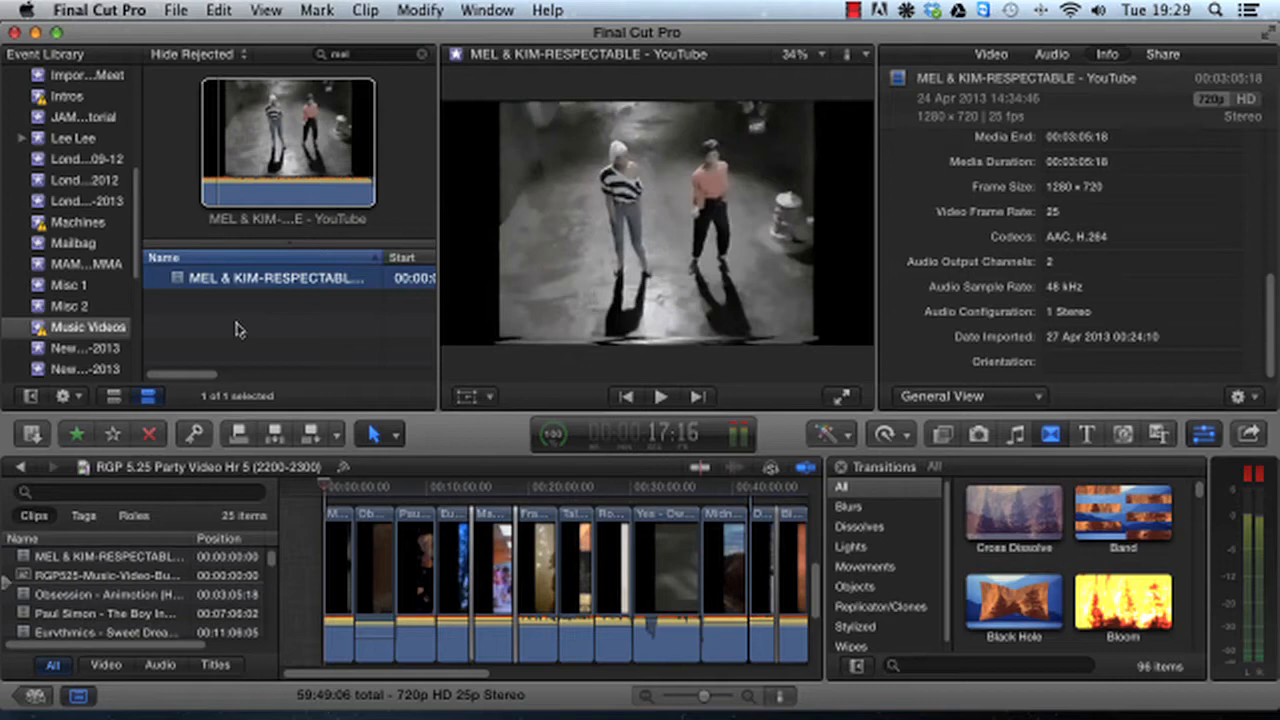
# Step: Switch to iTunes and listen to the opening seconds of Respectable in the Arcade 80's playlist
pyautogui.press('super+Tab')
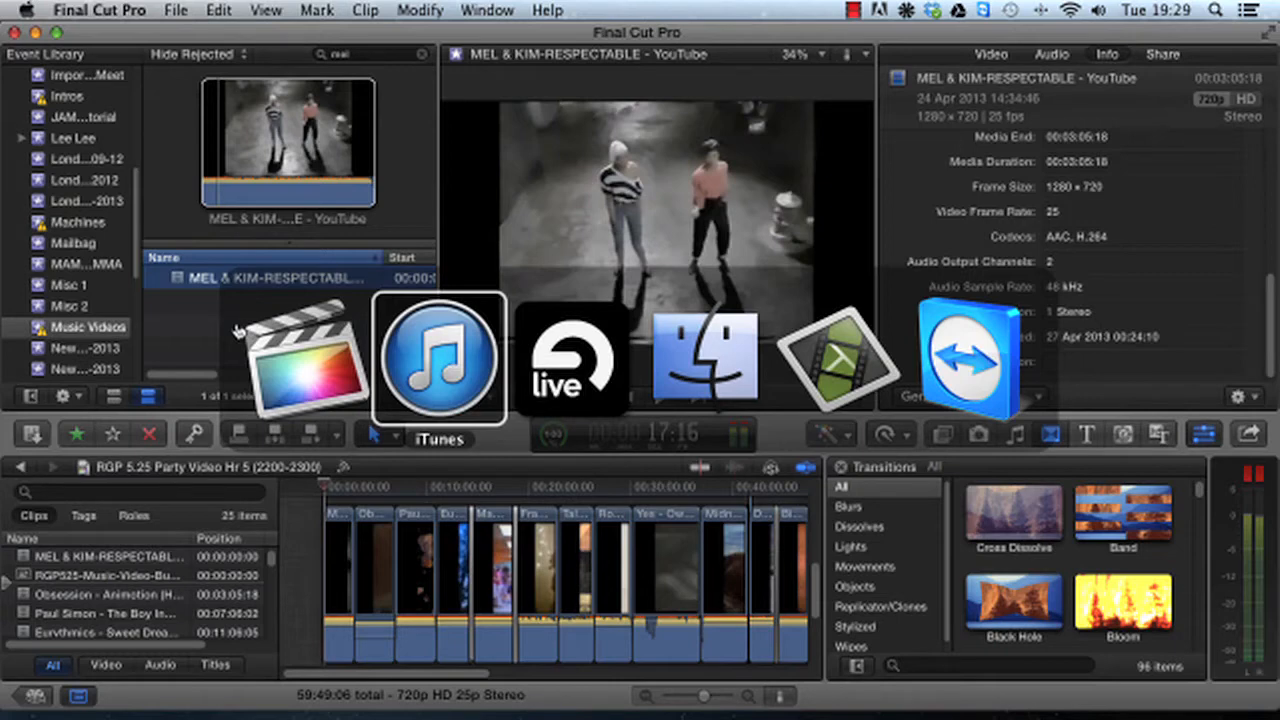
pyautogui.press('super+Tab')
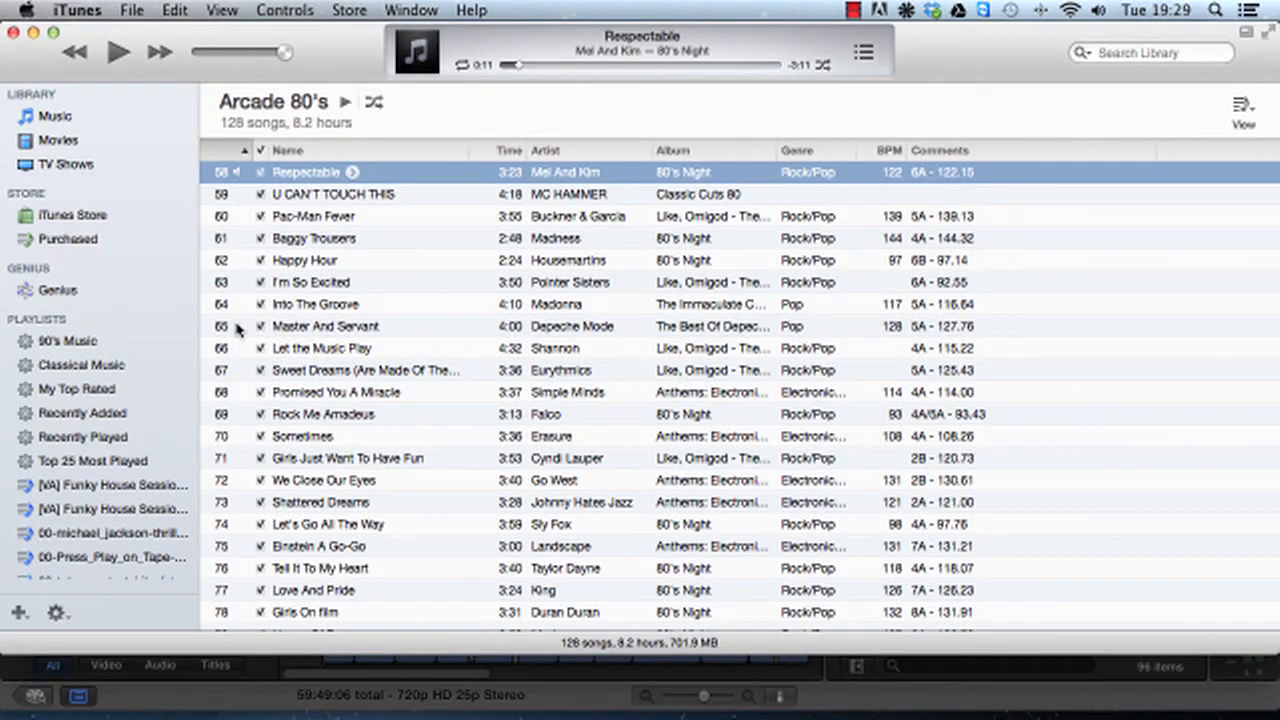
pyautogui.doubleClick(295, 174)
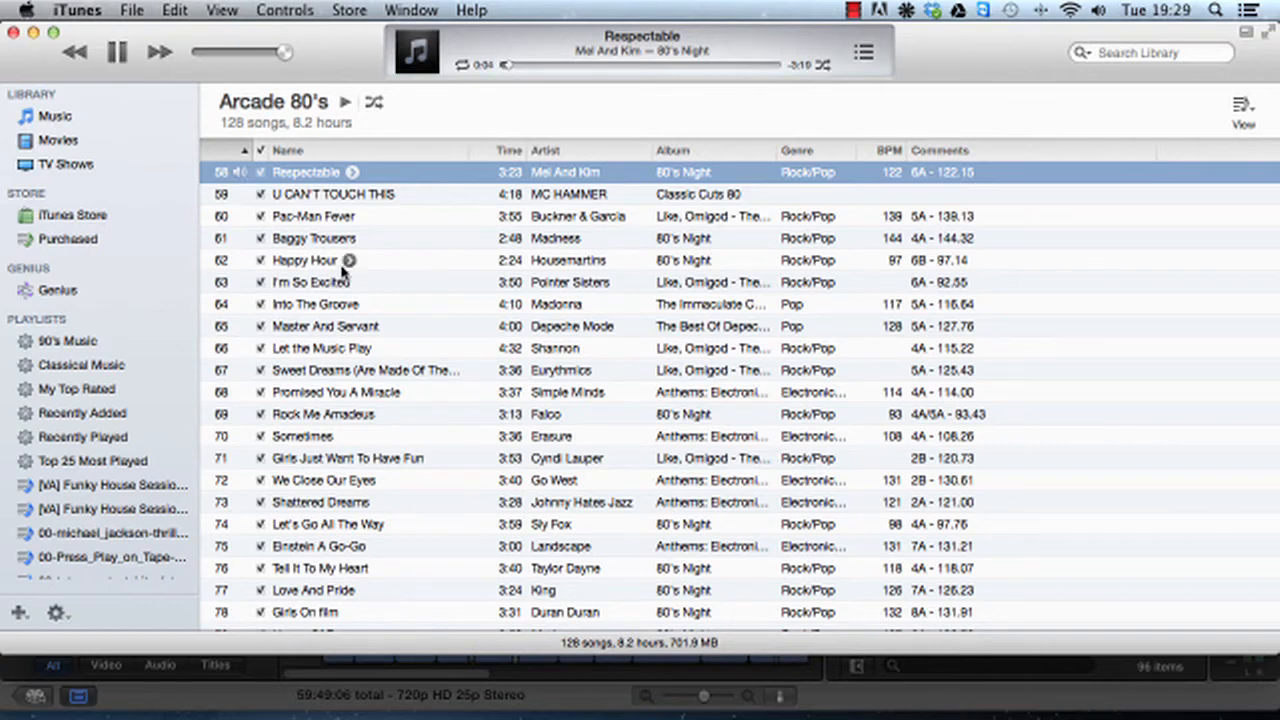
pyautogui.press('space')
# Step: Switch to Finder, preview the MEL & KIM-RESPECTABLE MP4 from Ben Batch 2 in VLC, and quit the player
pyautogui.press('super+Tab')
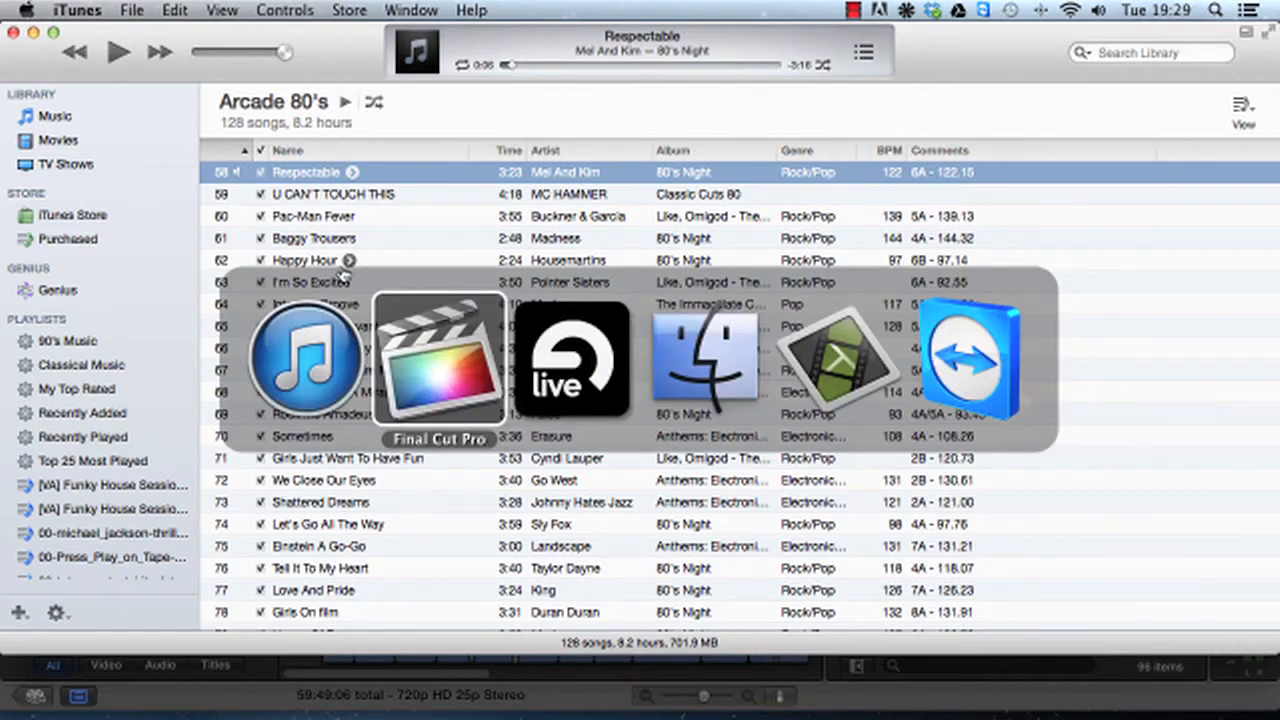
pyautogui.press('super+Tab')
pyautogui.press('super+Tab')
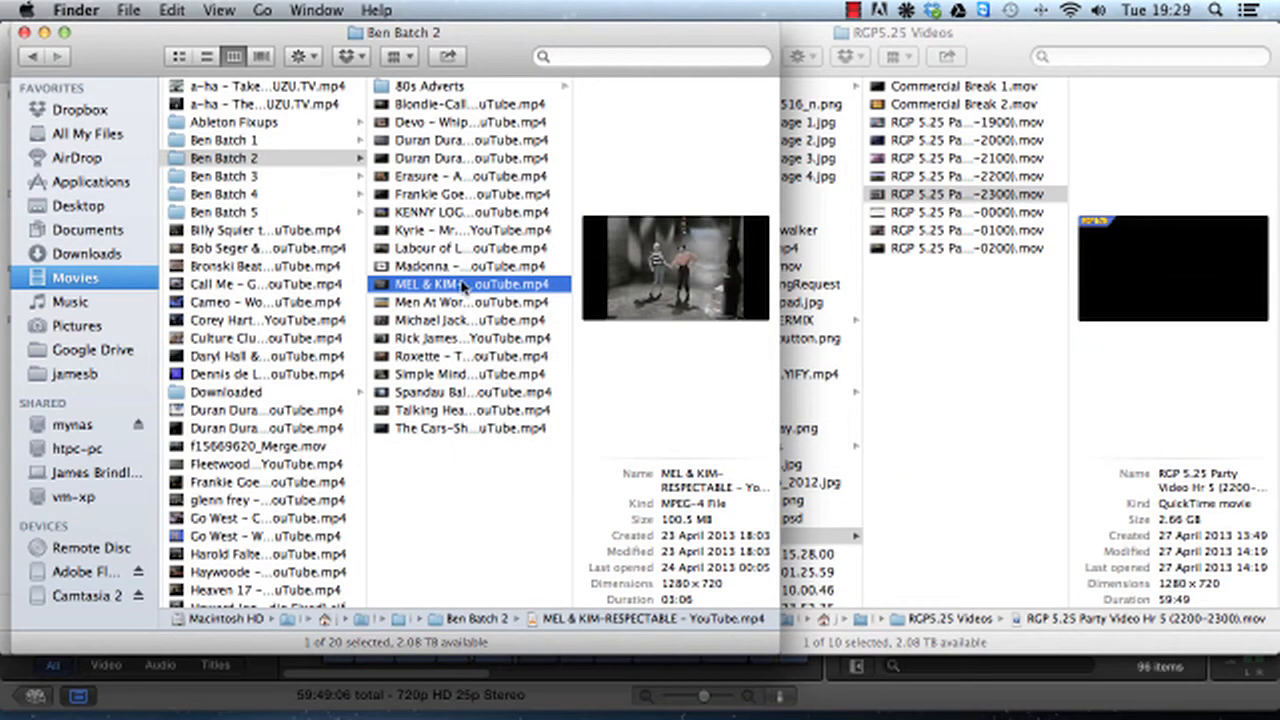
pyautogui.doubleClick(463, 285)
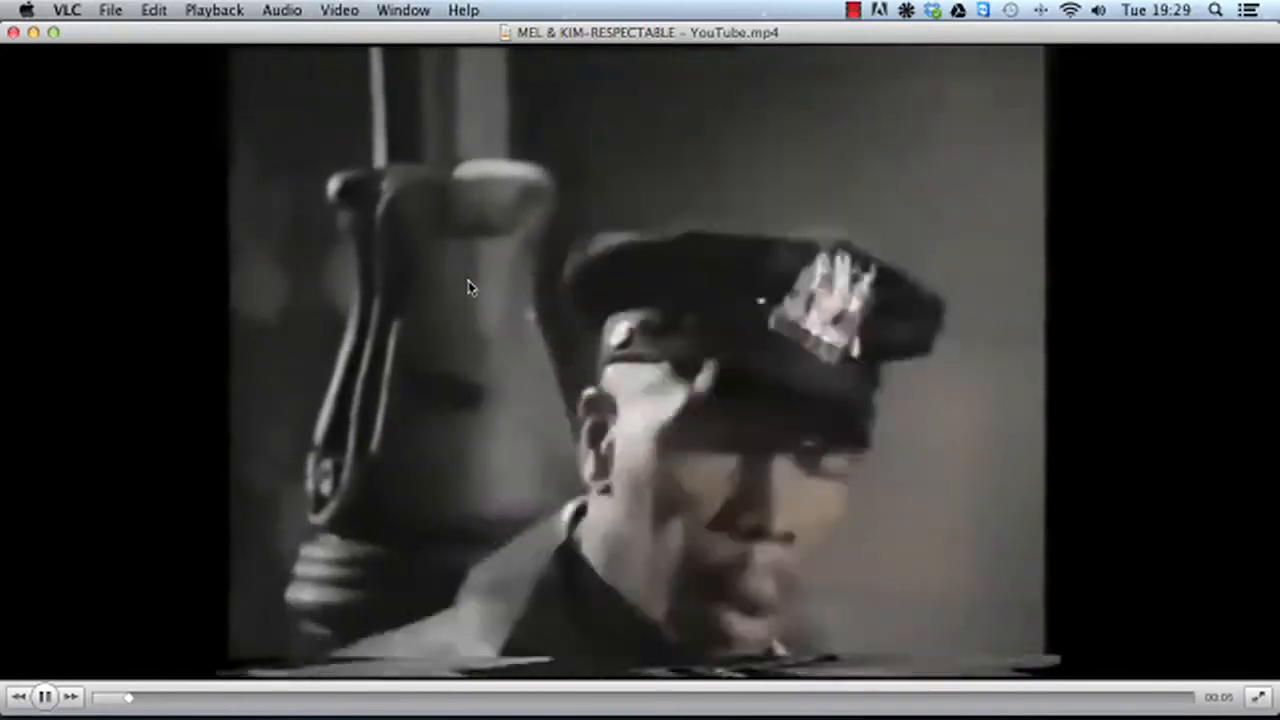
pyautogui.press('super+q')
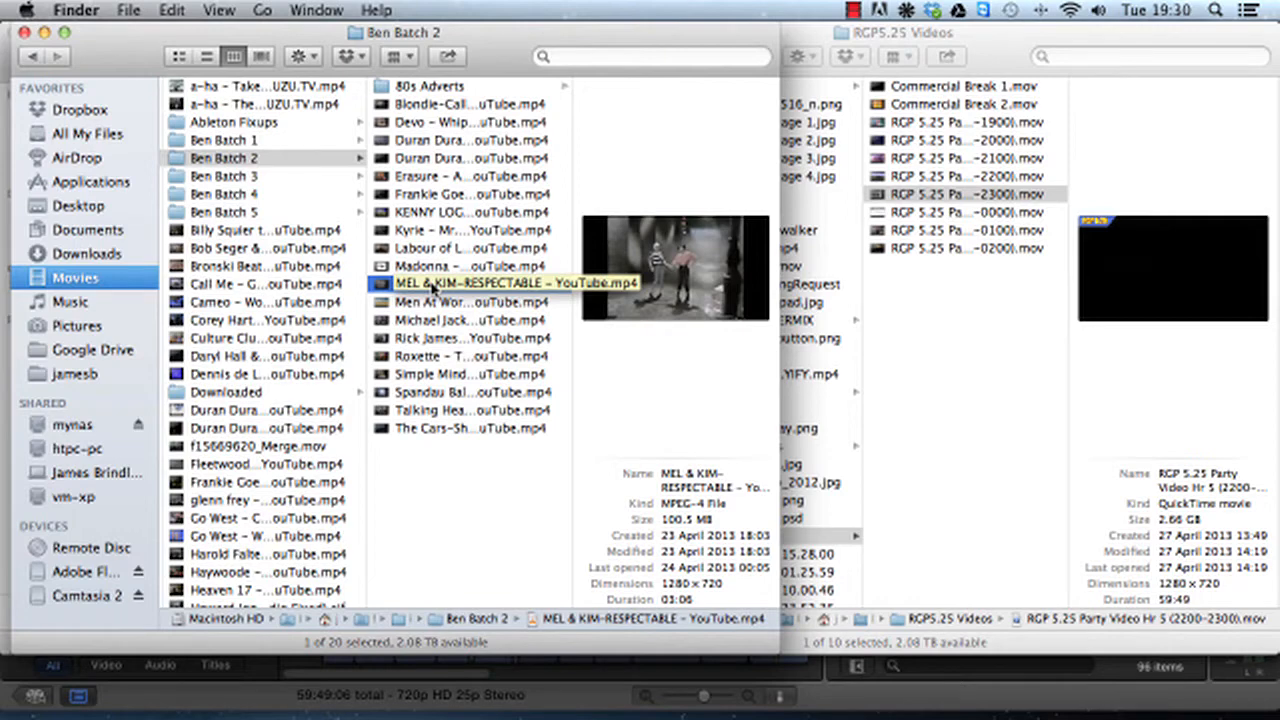
# Step: Add the MEL & KIM-RESPECTABLE MP4 from Finder to the start of Ableton Live's 1 Audio track
pyautogui.press('super+Tab')
pyautogui.press('super+Tab')
pyautogui.press('super+Tab')
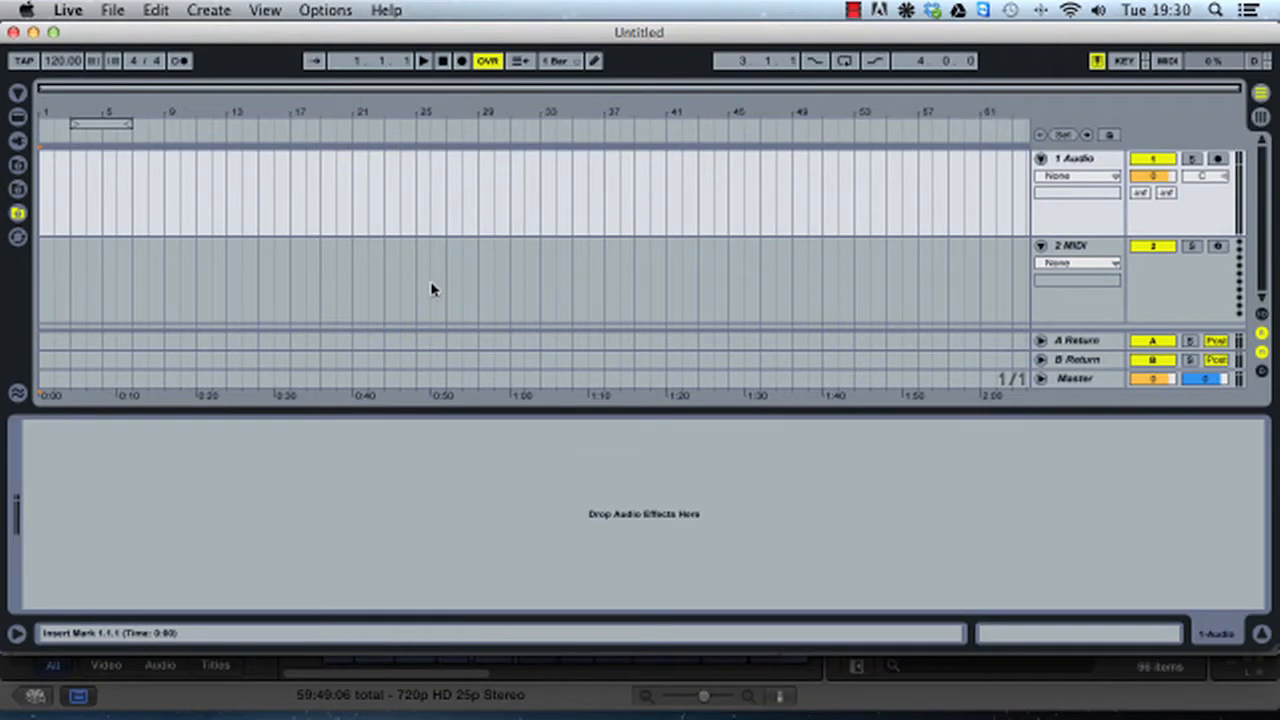
pyautogui.press('super+Tab')
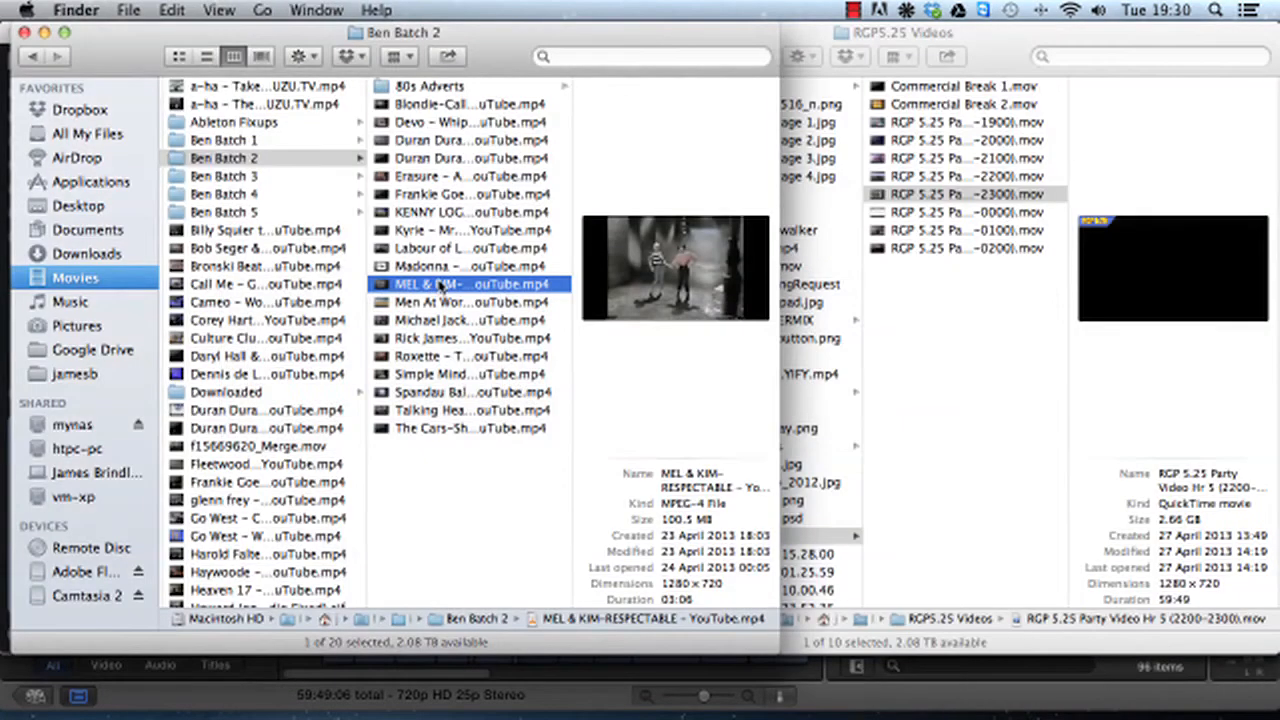
pyautogui.moveTo(440, 287); pyautogui.dragTo(40, 210)
pyautogui.press('super+Tab')
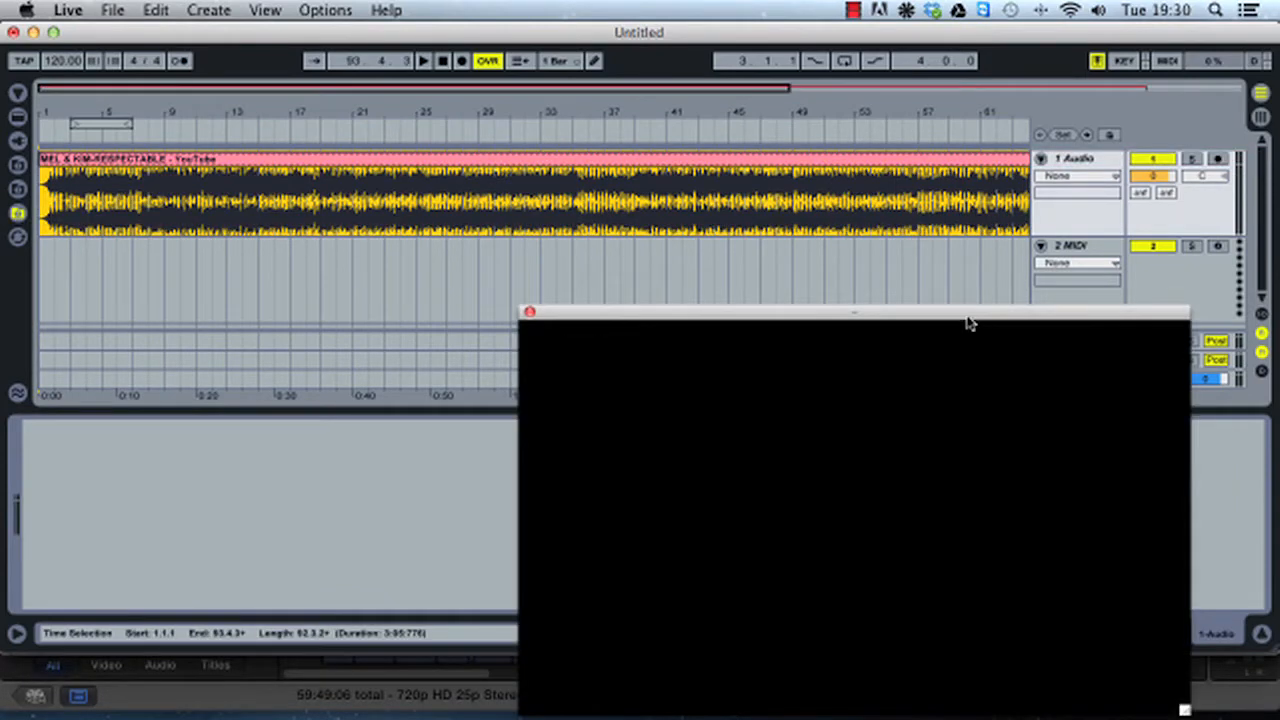
# Step: Shrink the floating video preview window and place it below the audio clip's waveform
pyautogui.moveTo(902, 262); pyautogui.dragTo(856, 155)
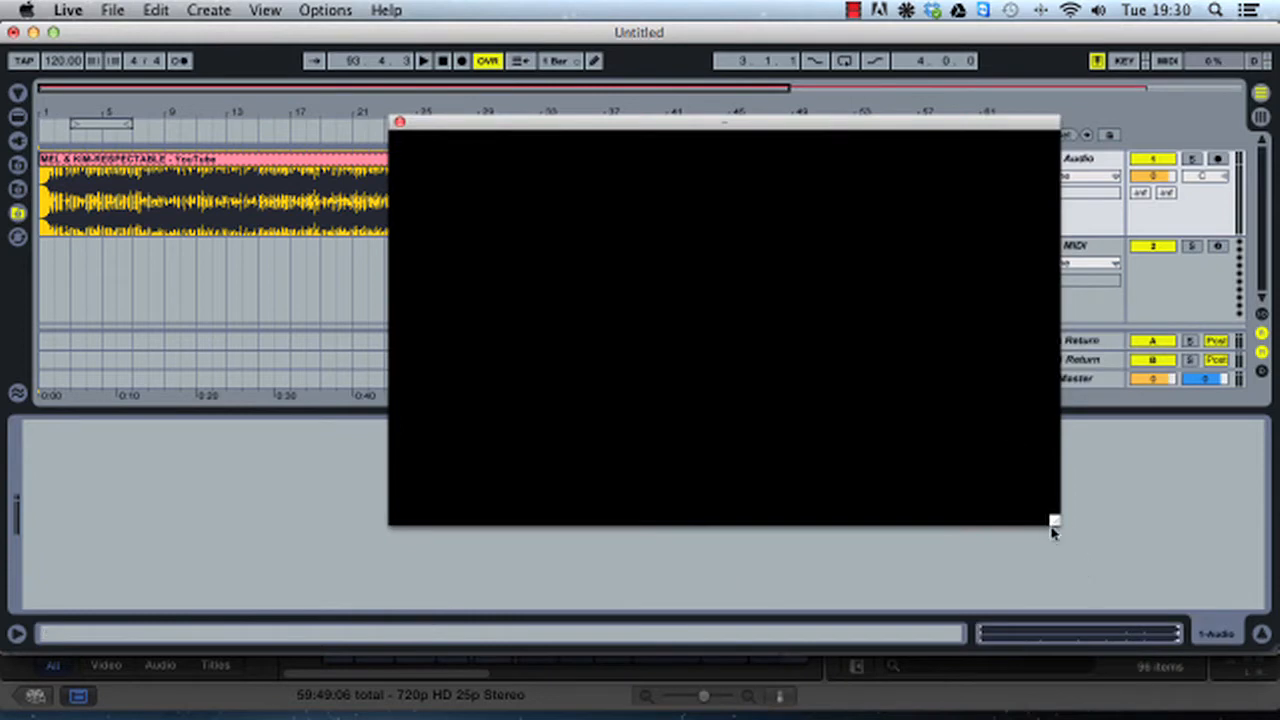
pyautogui.moveTo(1055, 523); pyautogui.dragTo(626, 272)
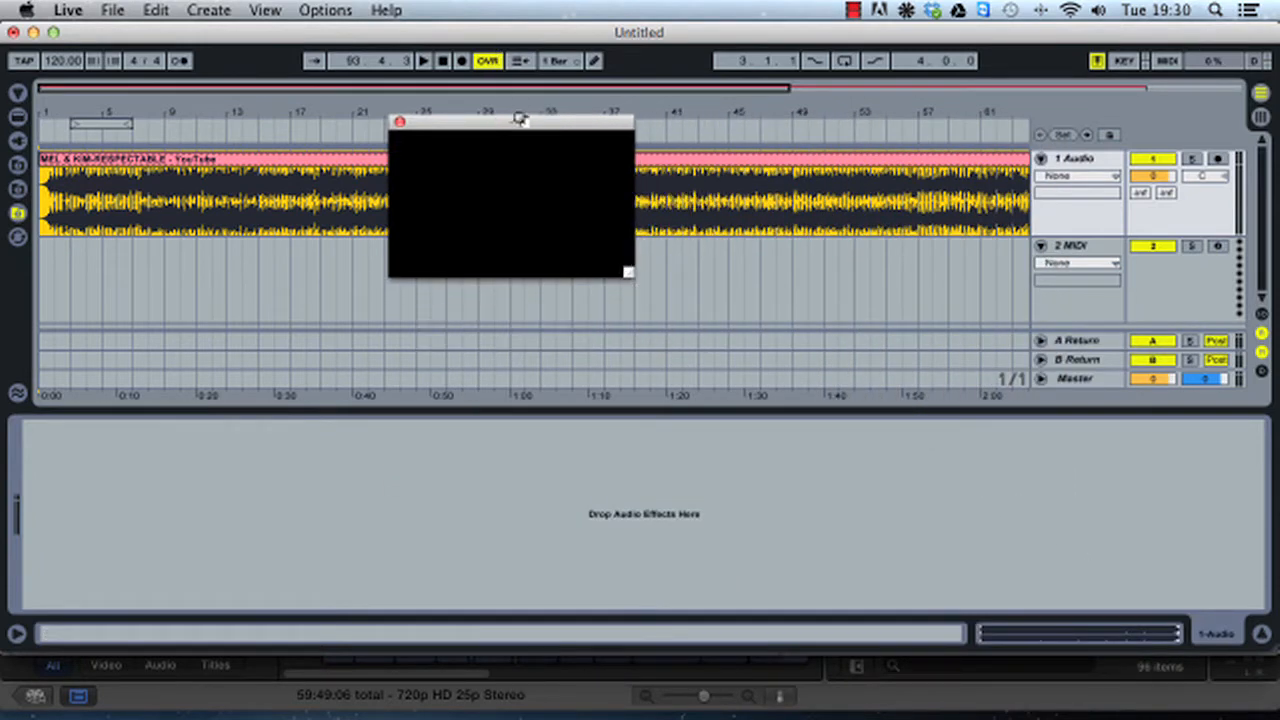
pyautogui.moveTo(517, 126); pyautogui.dragTo(545, 360)
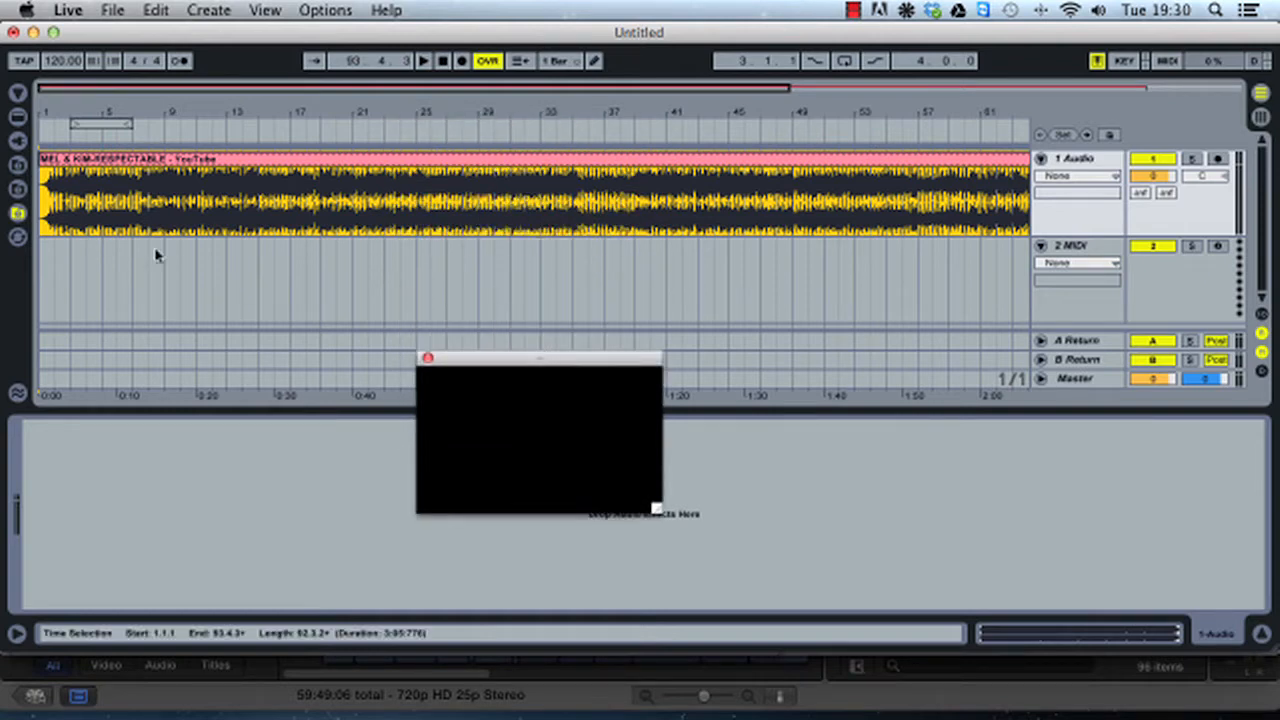
# Step: Play the arrangement from bar 1 to check the music video's picture and sound, and stop playback
pyautogui.click(83, 259)
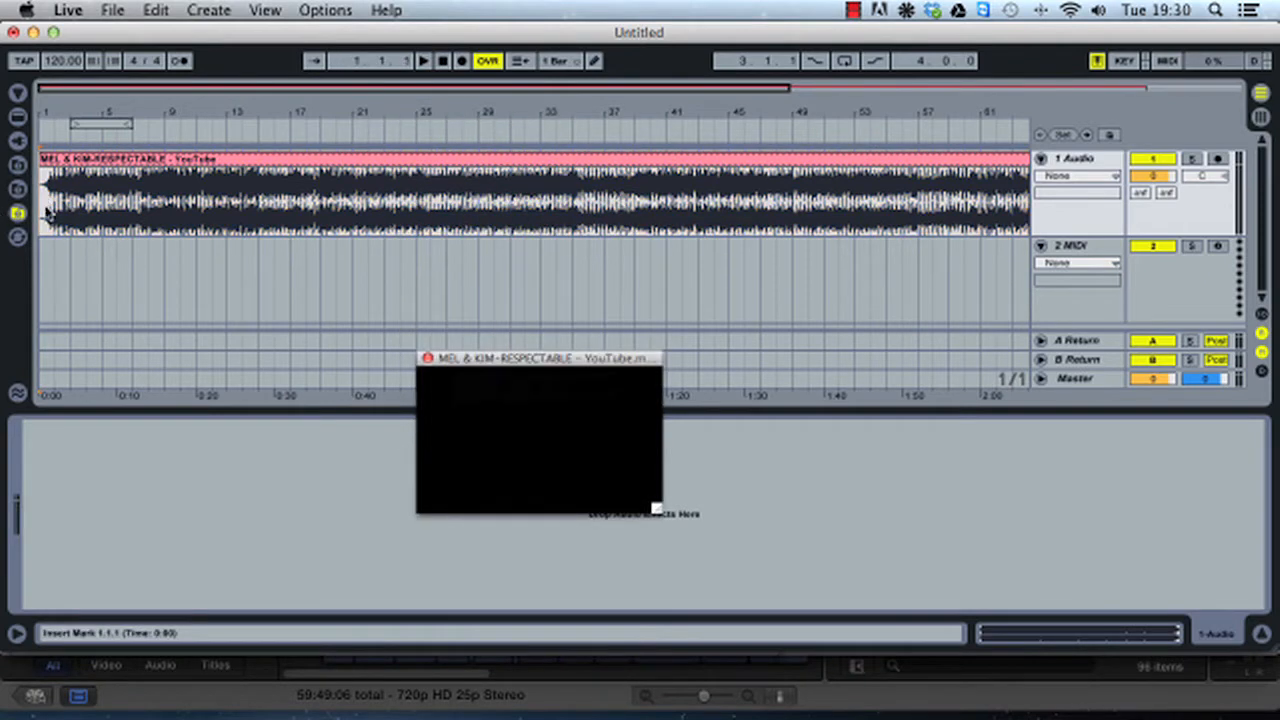
pyautogui.press('space')
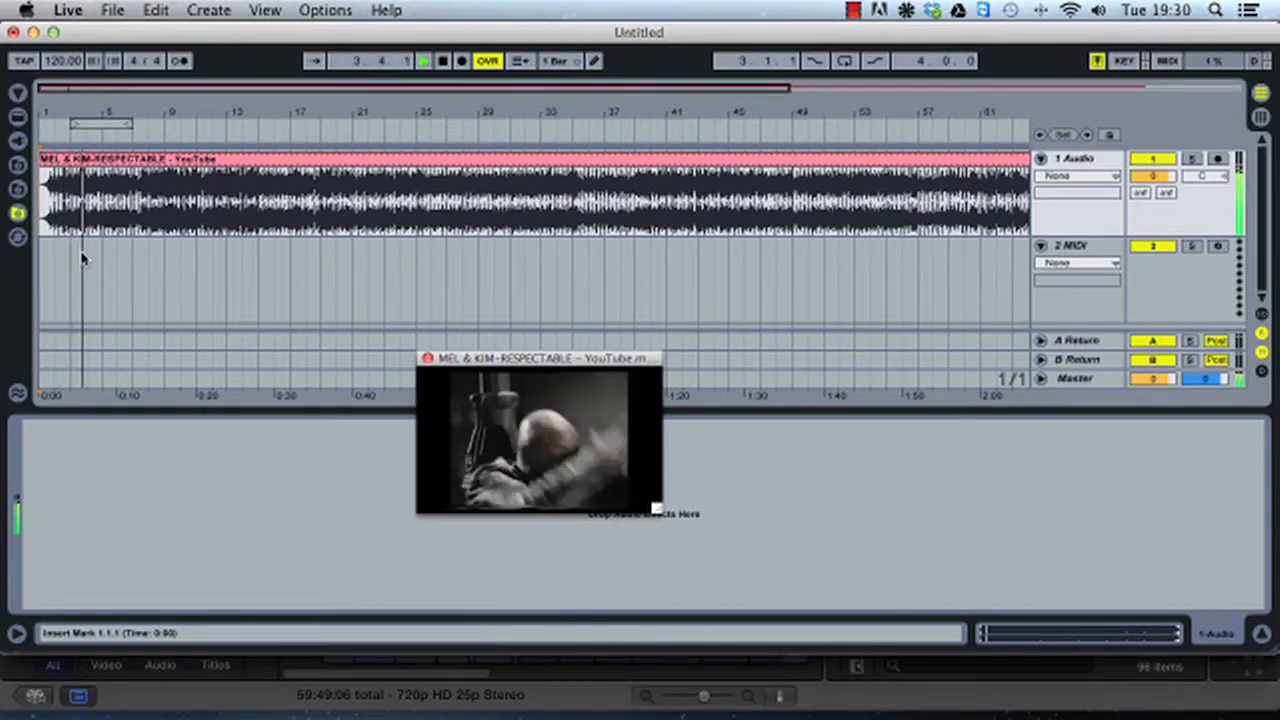
pyautogui.press('space')
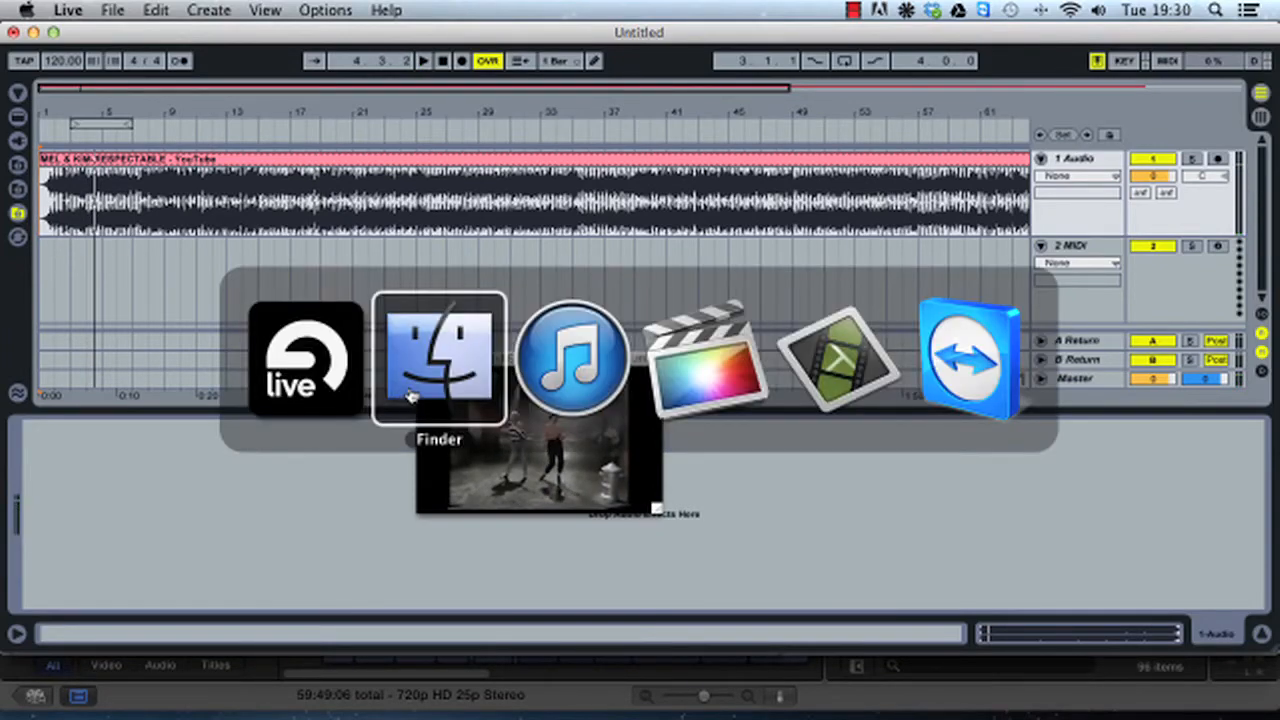
# Step: Add Respectable from the iTunes playlist to the start of Live's second track, beneath the music video's audio
pyautogui.press('super+Tab')
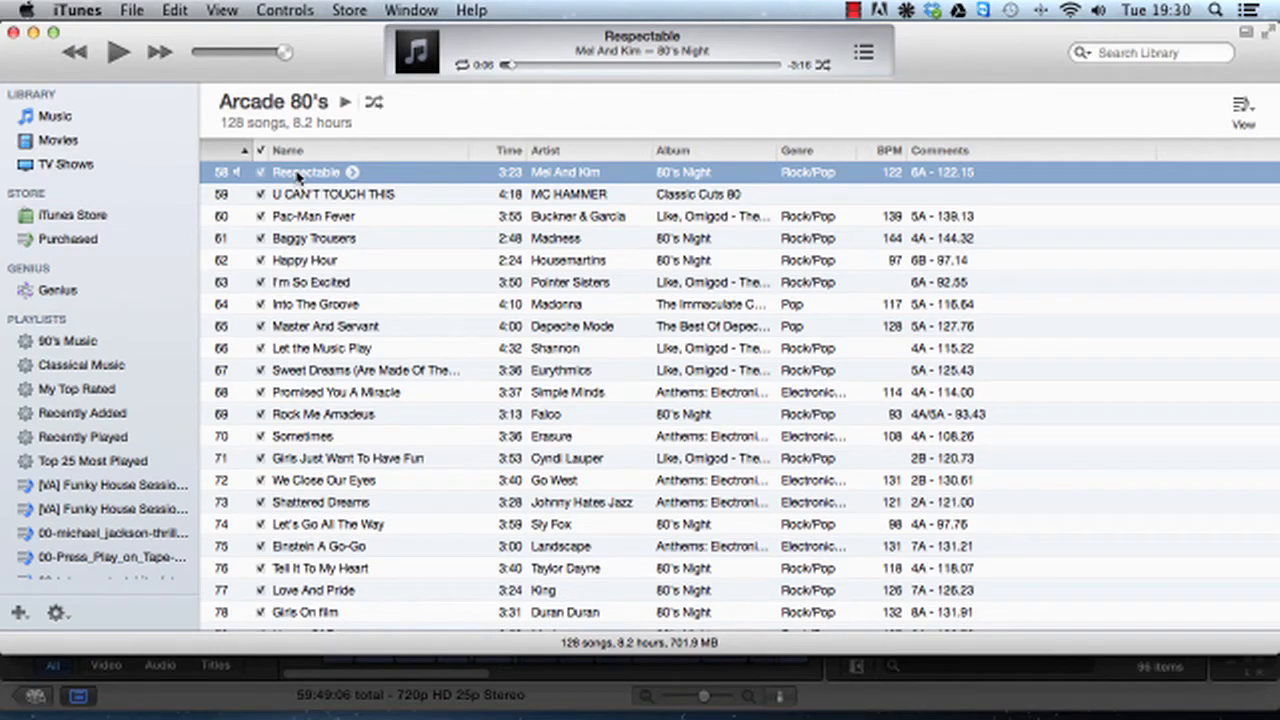
pyautogui.moveTo(297, 177); pyautogui.dragTo(46, 300)
pyautogui.press('super+Tab')
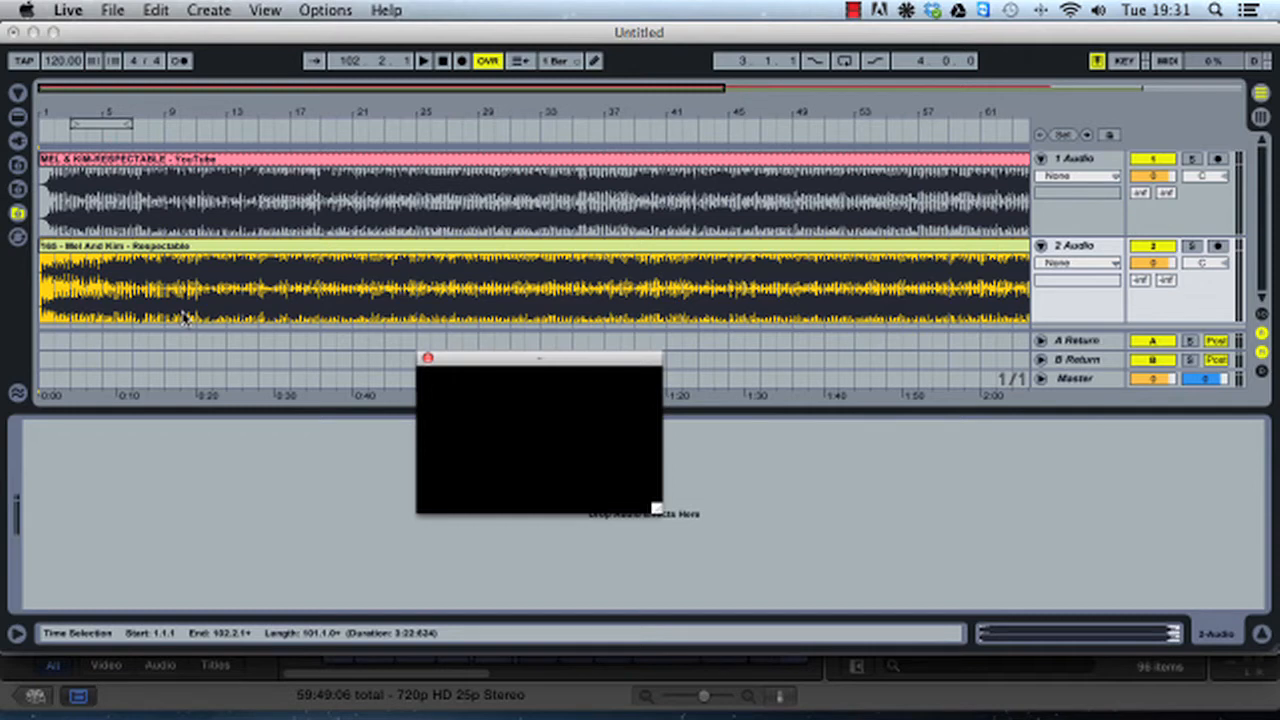
pyautogui.press('w')
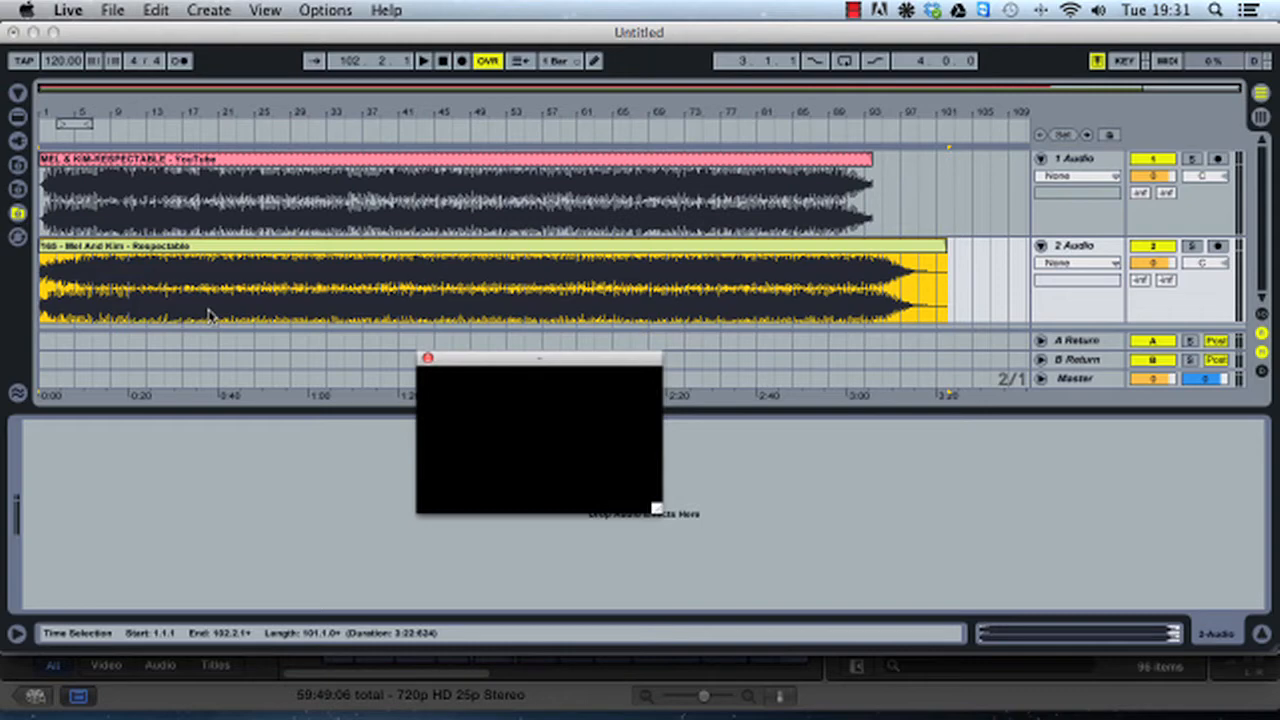
pyautogui.press('+')
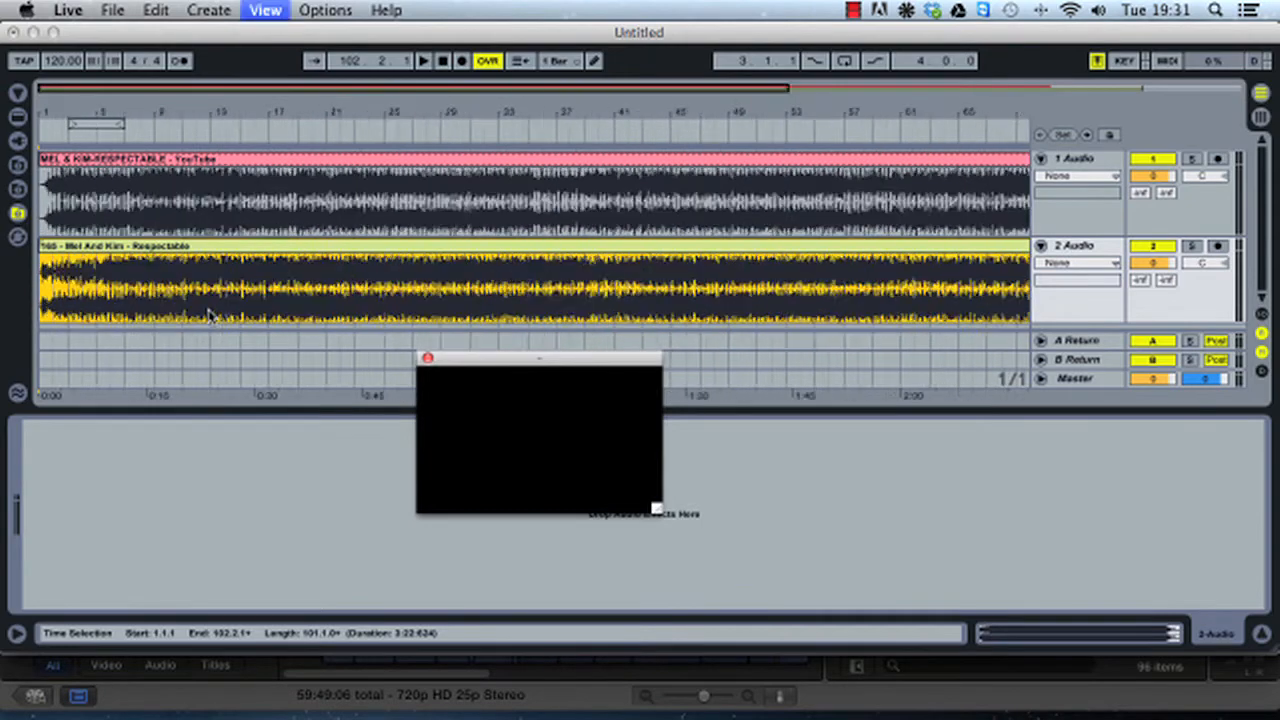
# Step: Play both tracks together from bar 1 to hear how far the two versions of the song are out of sync
pyautogui.press('-')
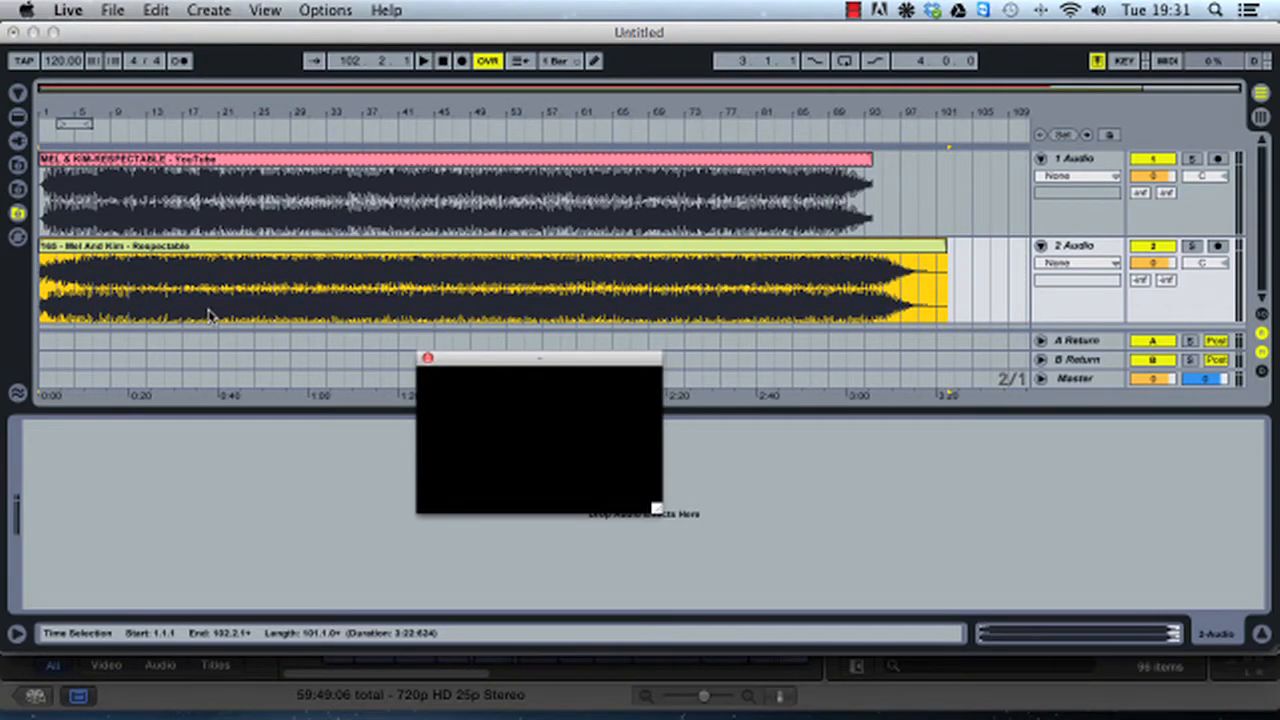
pyautogui.click(42, 288)
pyautogui.press('space')
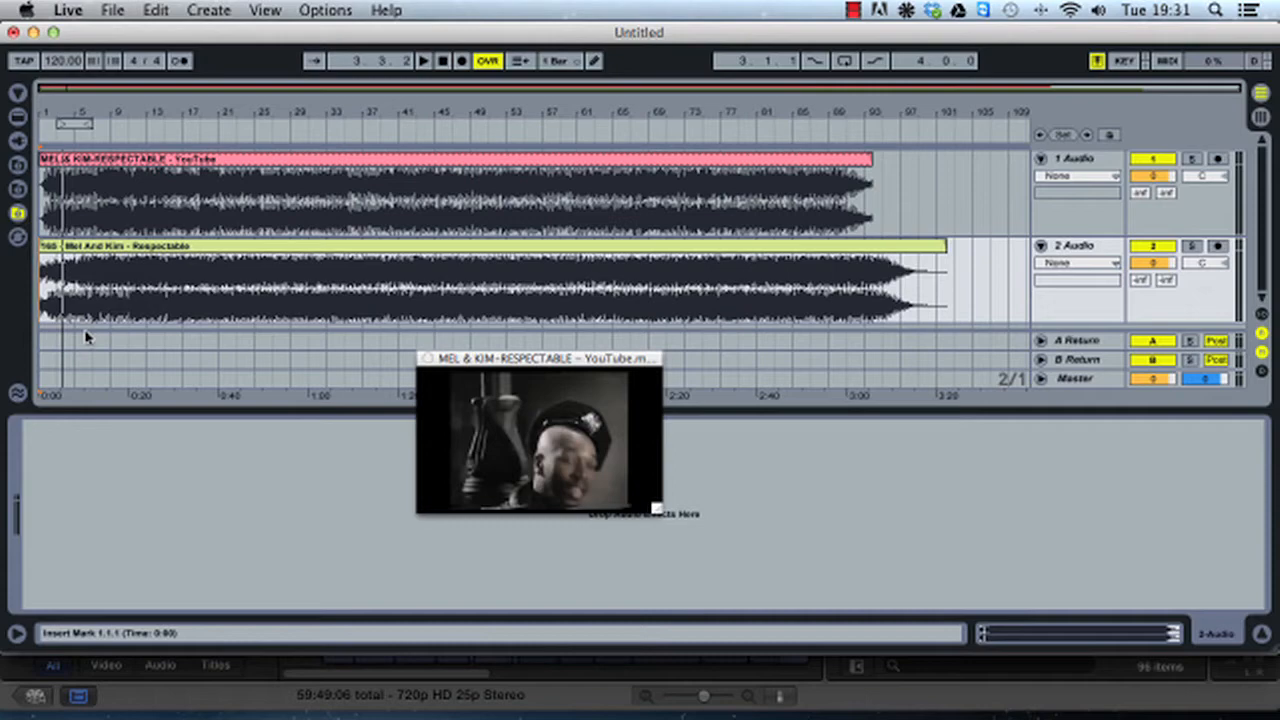
pyautogui.press('space')
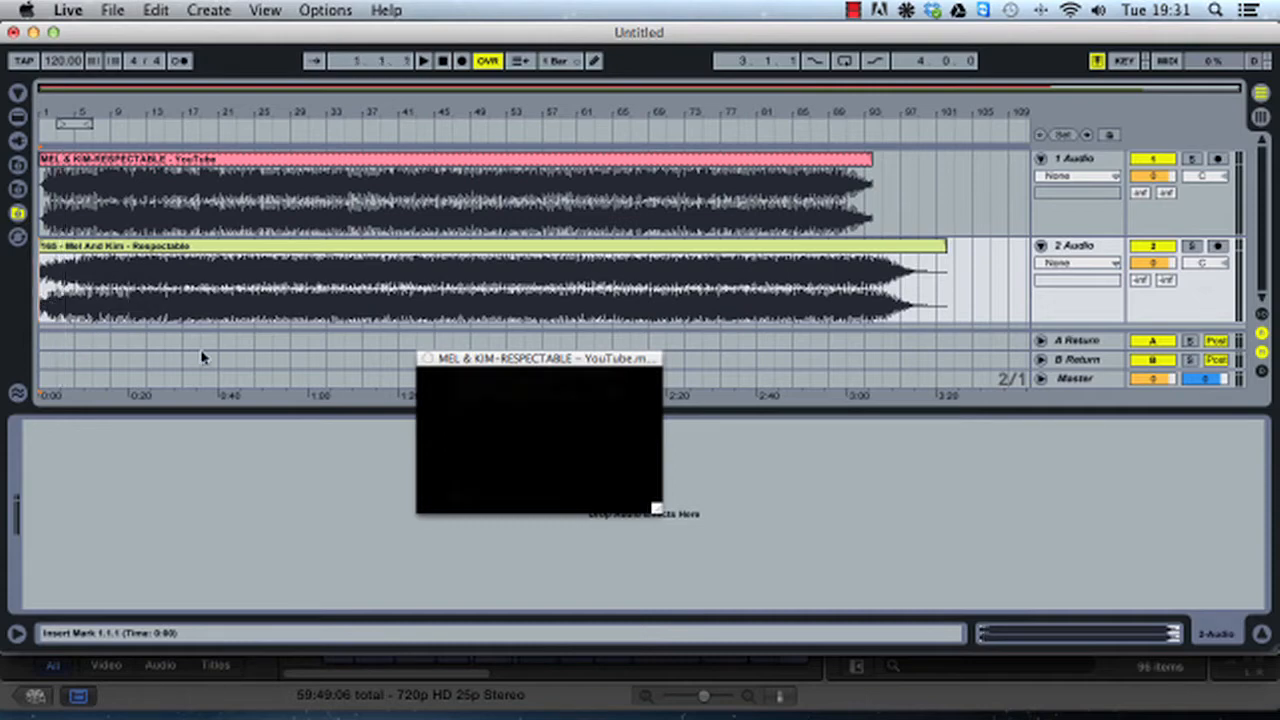
# Step: Solo the 1 Audio track and play the opening bars to hear where the song starts in the video, and stop playback
pyautogui.press('+')
pyautogui.press('+')
pyautogui.press('+')
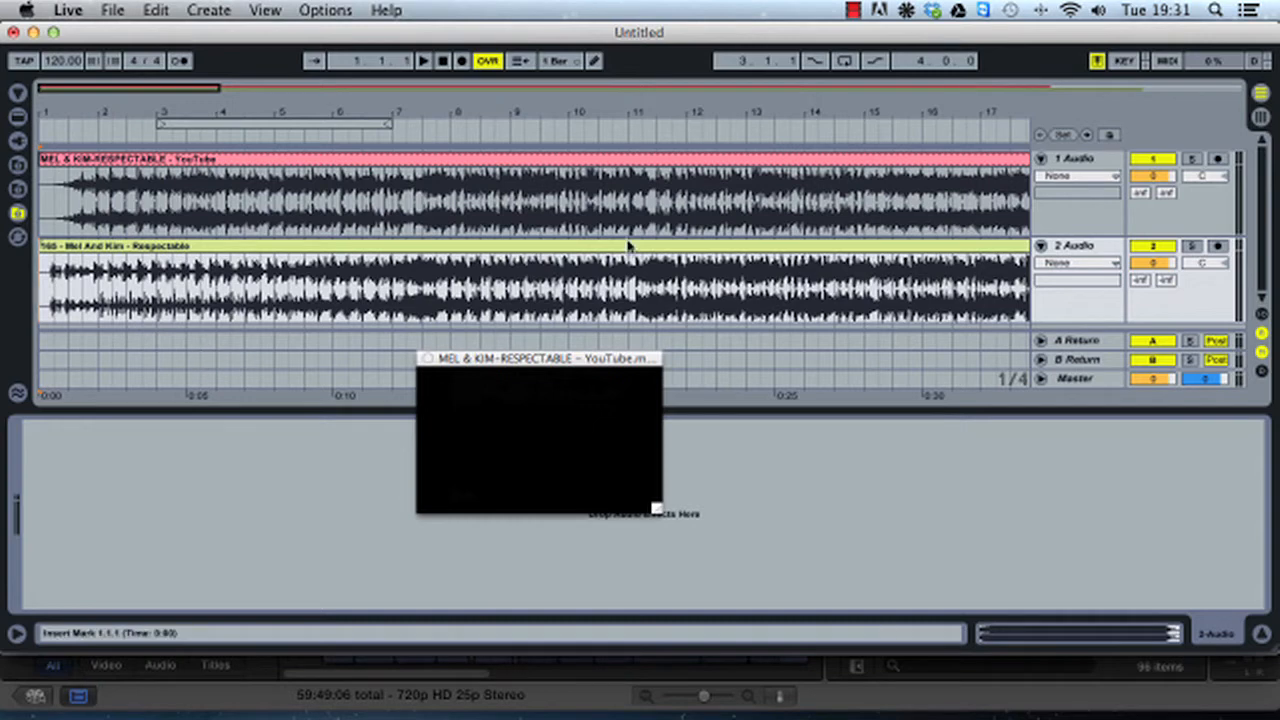
pyautogui.click(1075, 245)
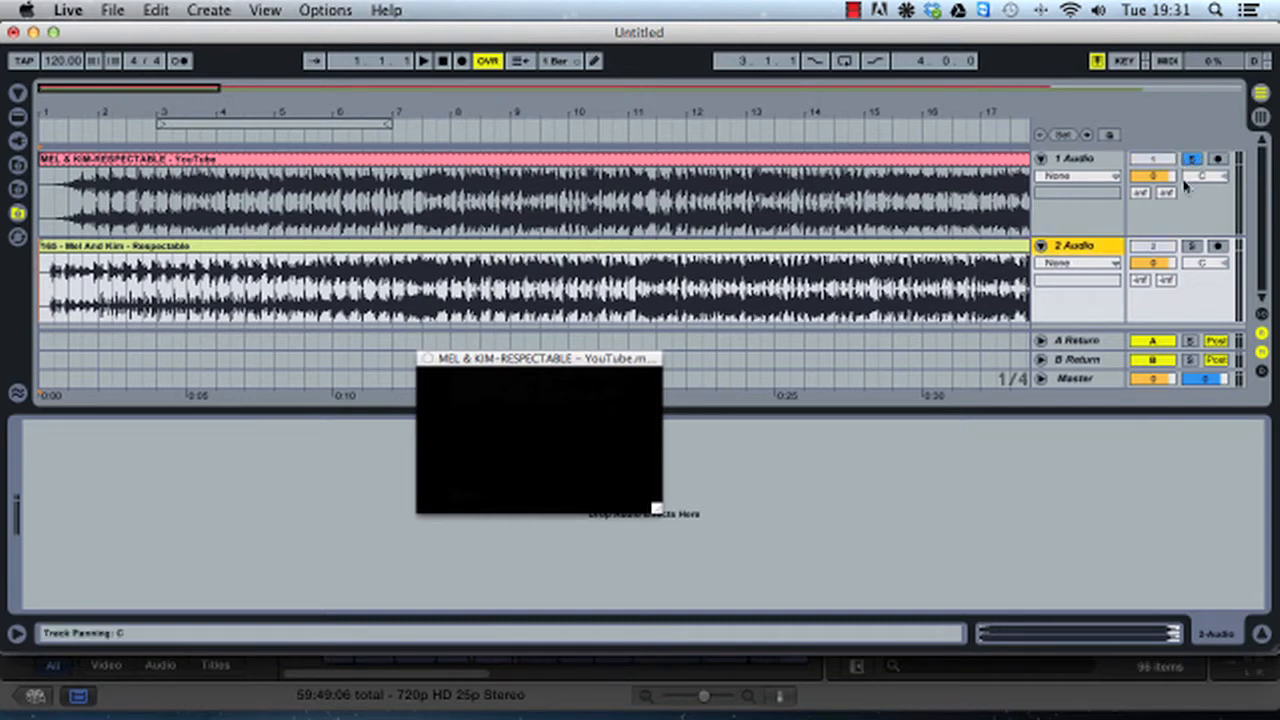
pyautogui.click(1195, 159)
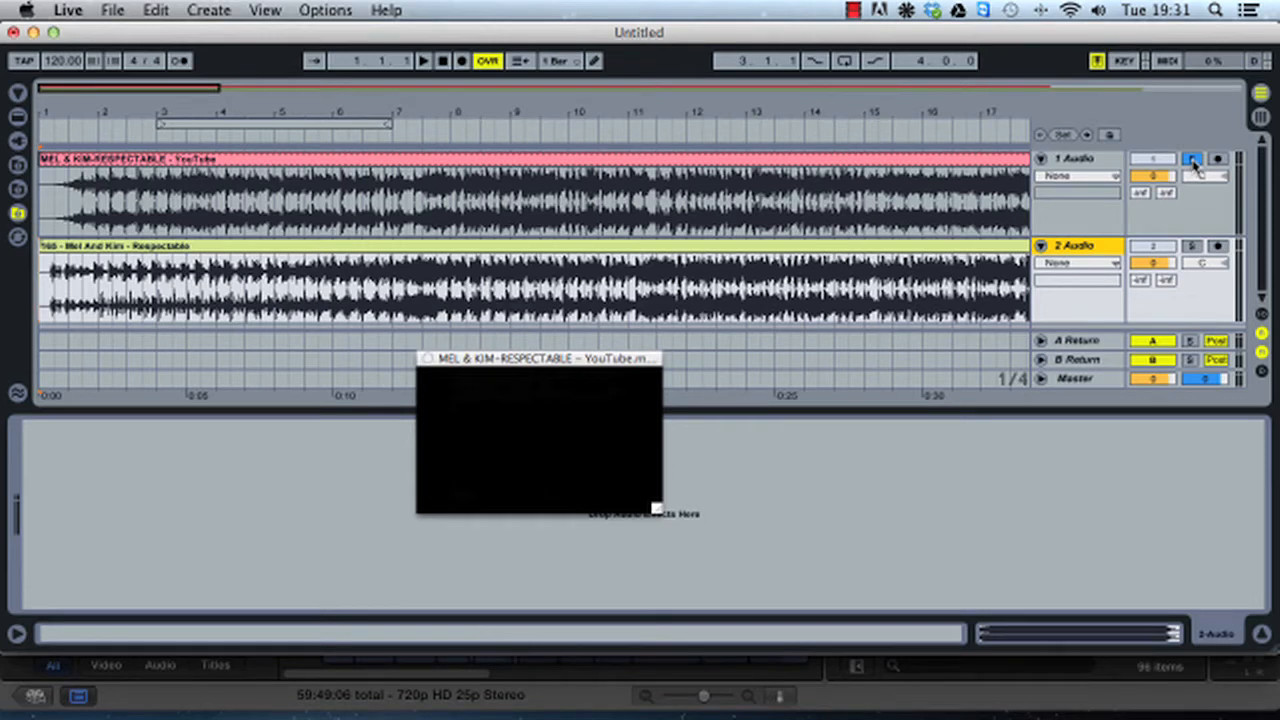
pyautogui.press('space')
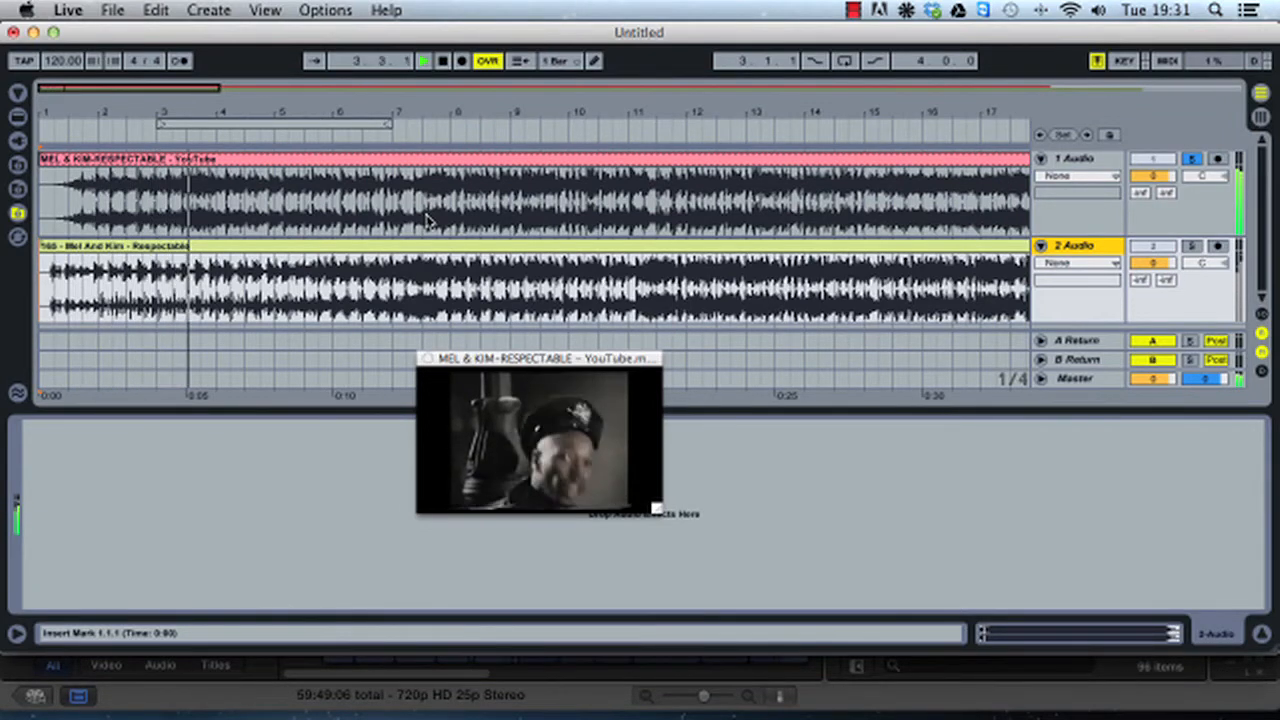
pyautogui.press('space')
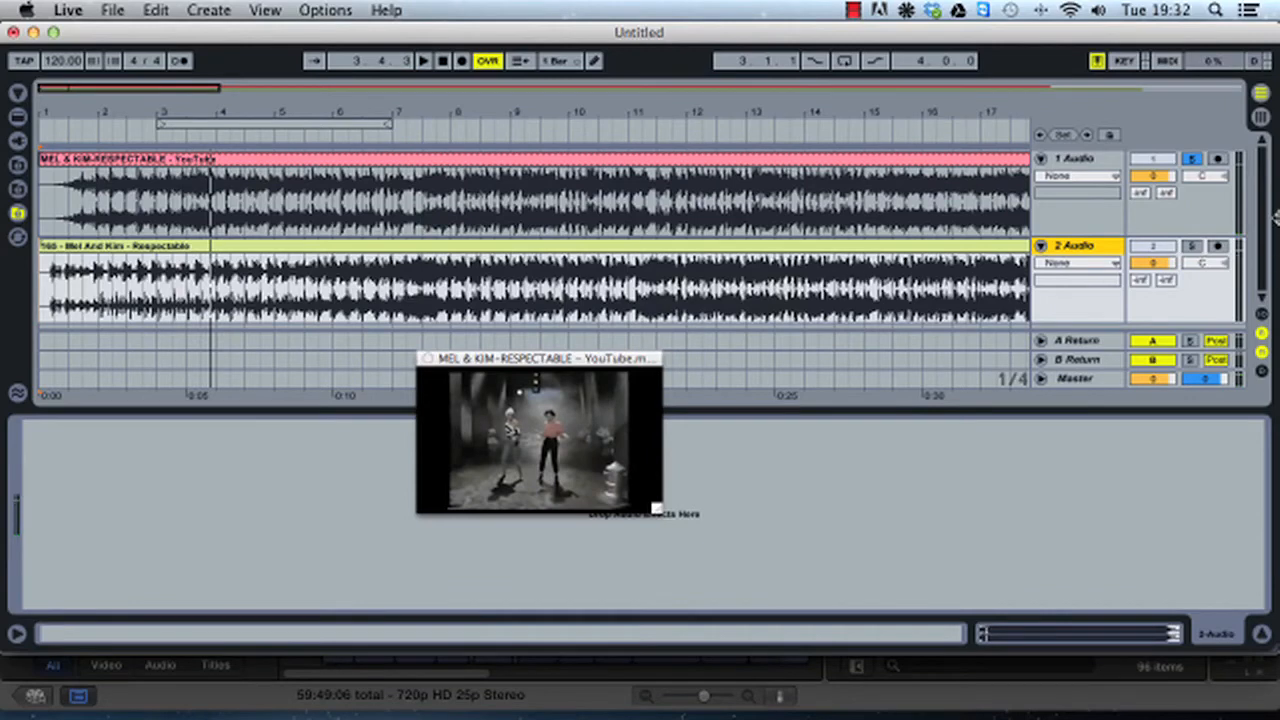
# Step: Switch the solo from 1 Audio to 2 Audio and play the iTunes version's opening bars
pyautogui.click(1191, 158)
pyautogui.click(1191, 246)
pyautogui.press('space')
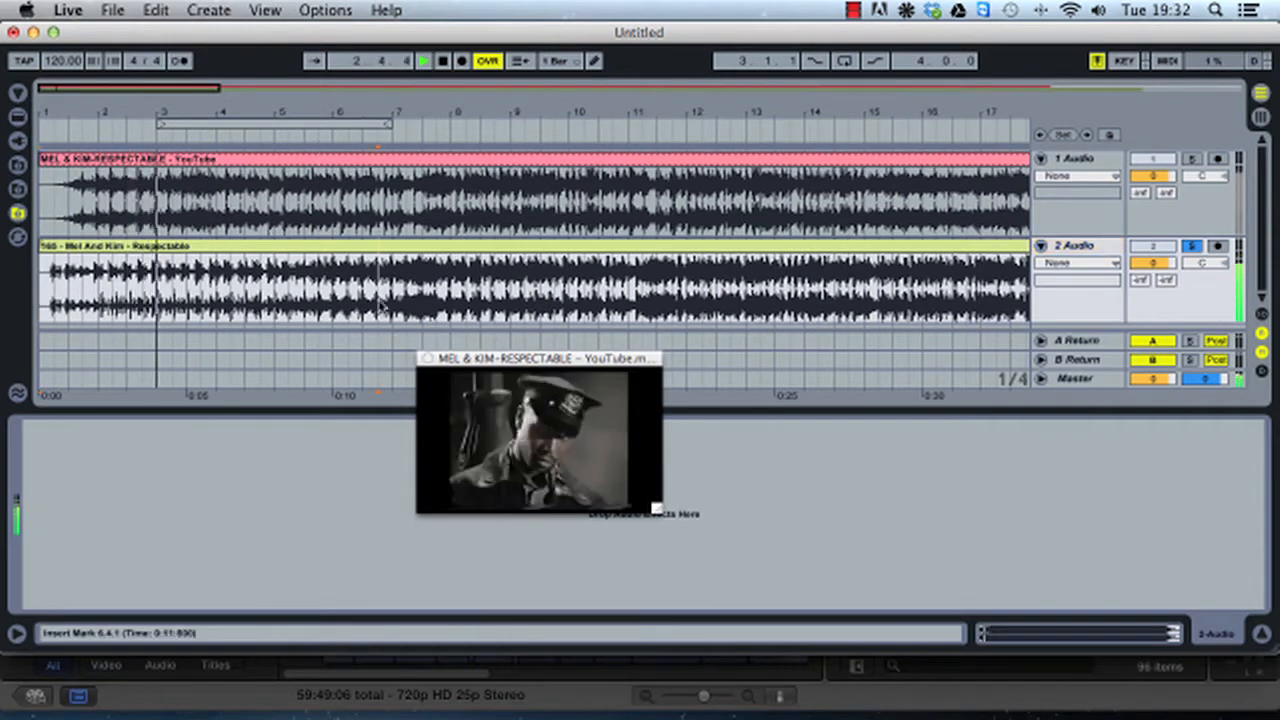
pyautogui.press('space')
# Step: Audition the Respectable clip around bars 5 and 6 to find the matching beat, starting playback from 5.4.1 and 5.3.1
pyautogui.click(318, 290)
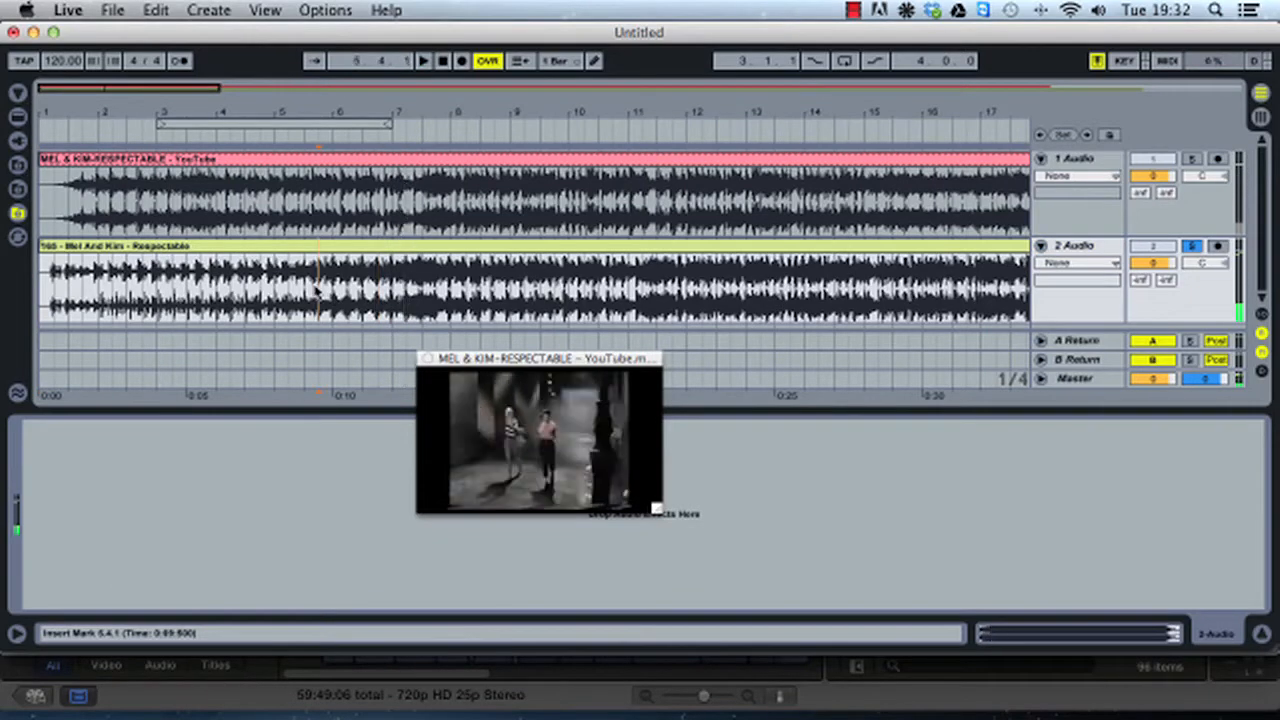
pyautogui.press('space')
pyautogui.press('space')
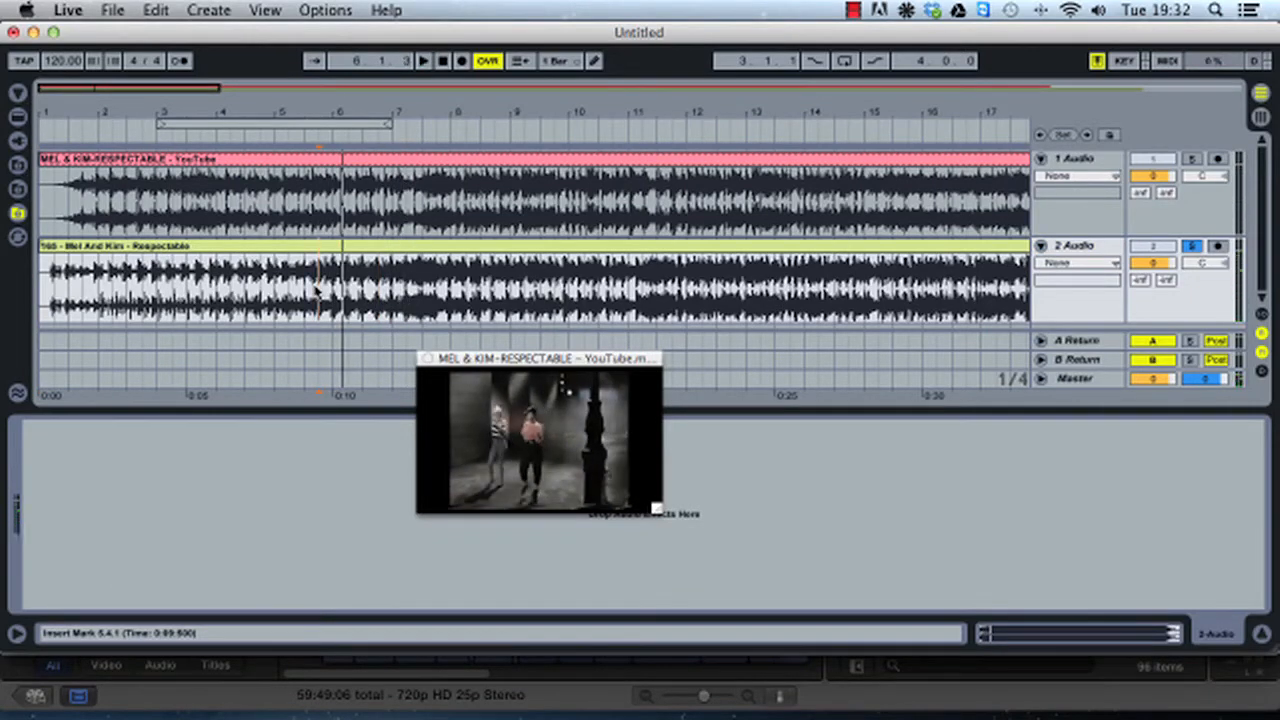
pyautogui.press('space')
pyautogui.click(306, 290)
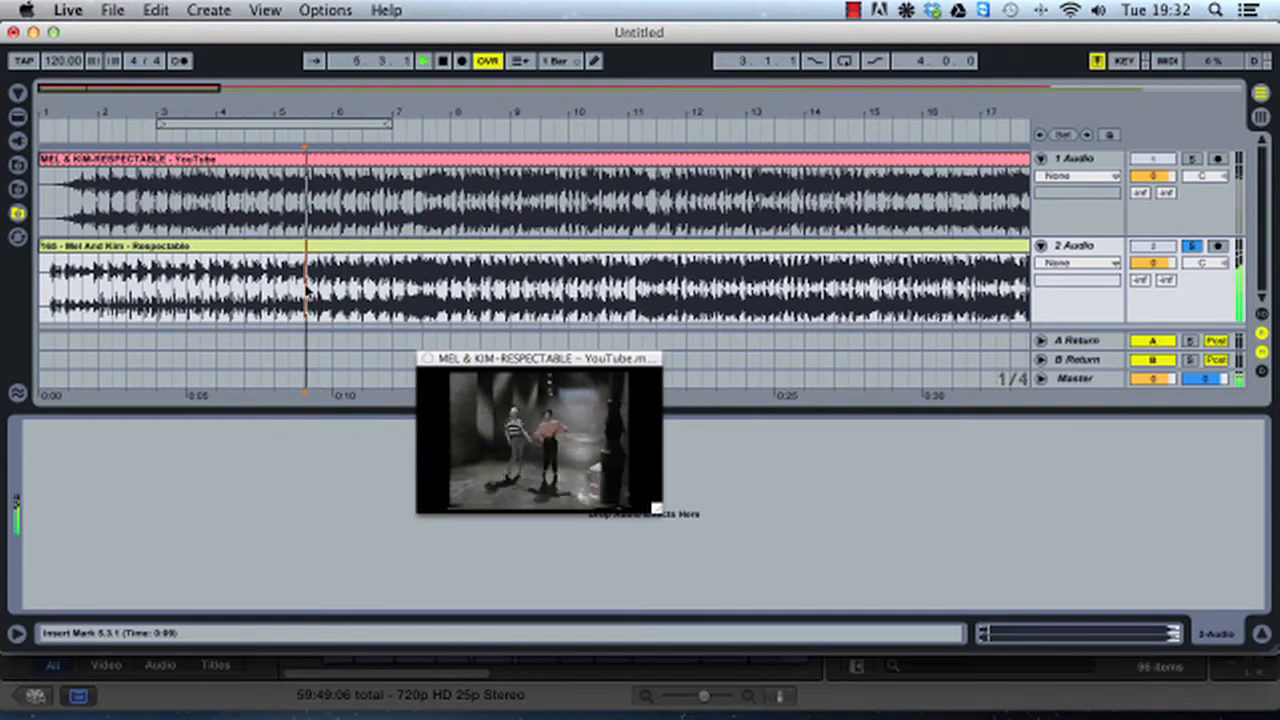
pyautogui.press('space')
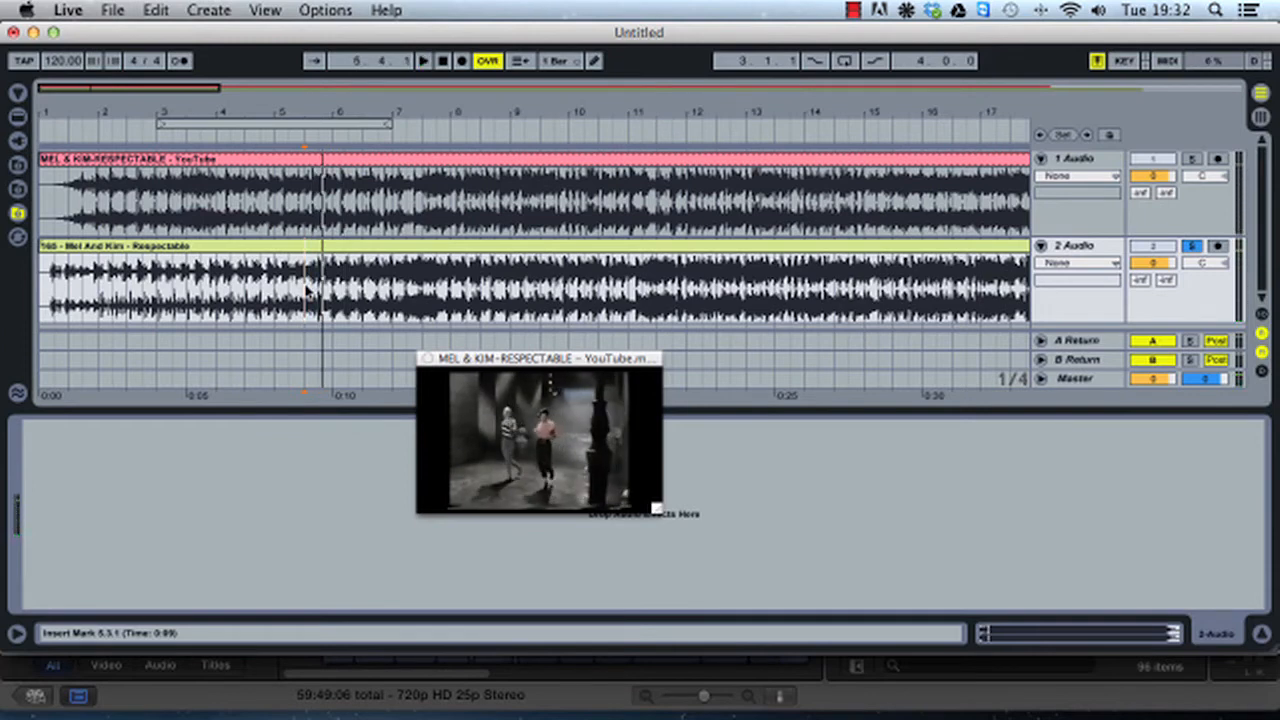
pyautogui.press('space')
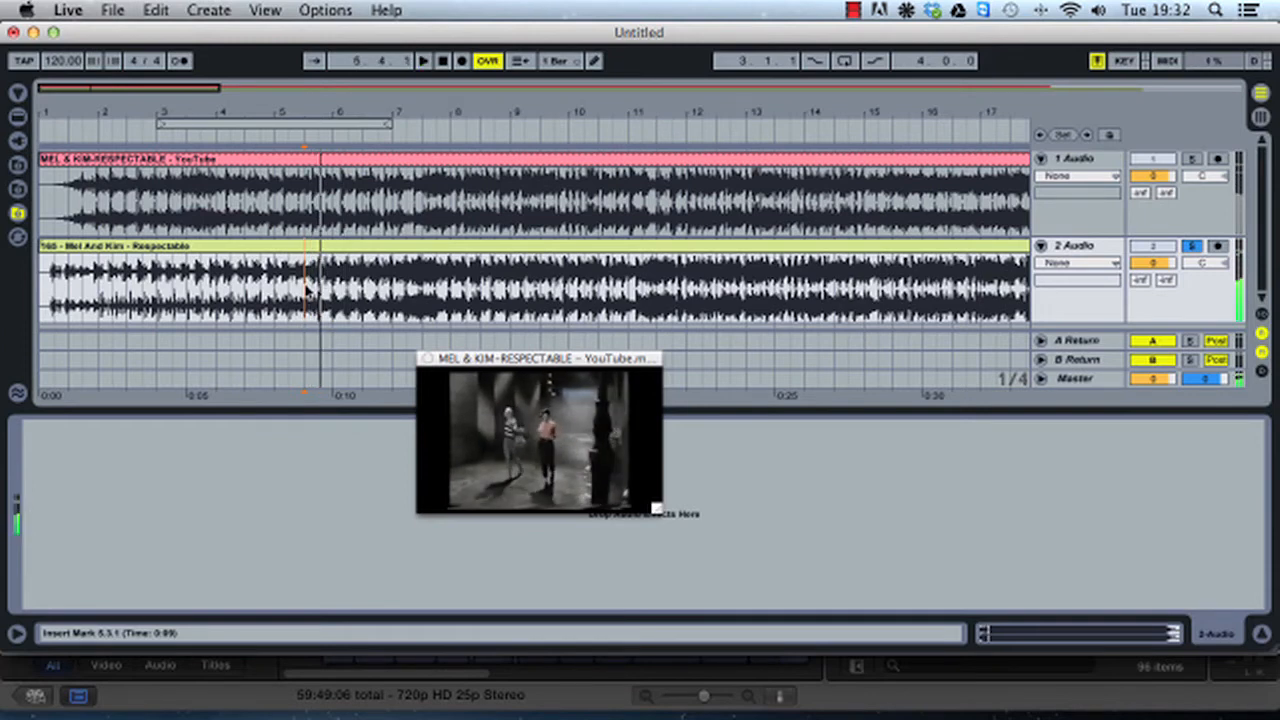
pyautogui.press('space')
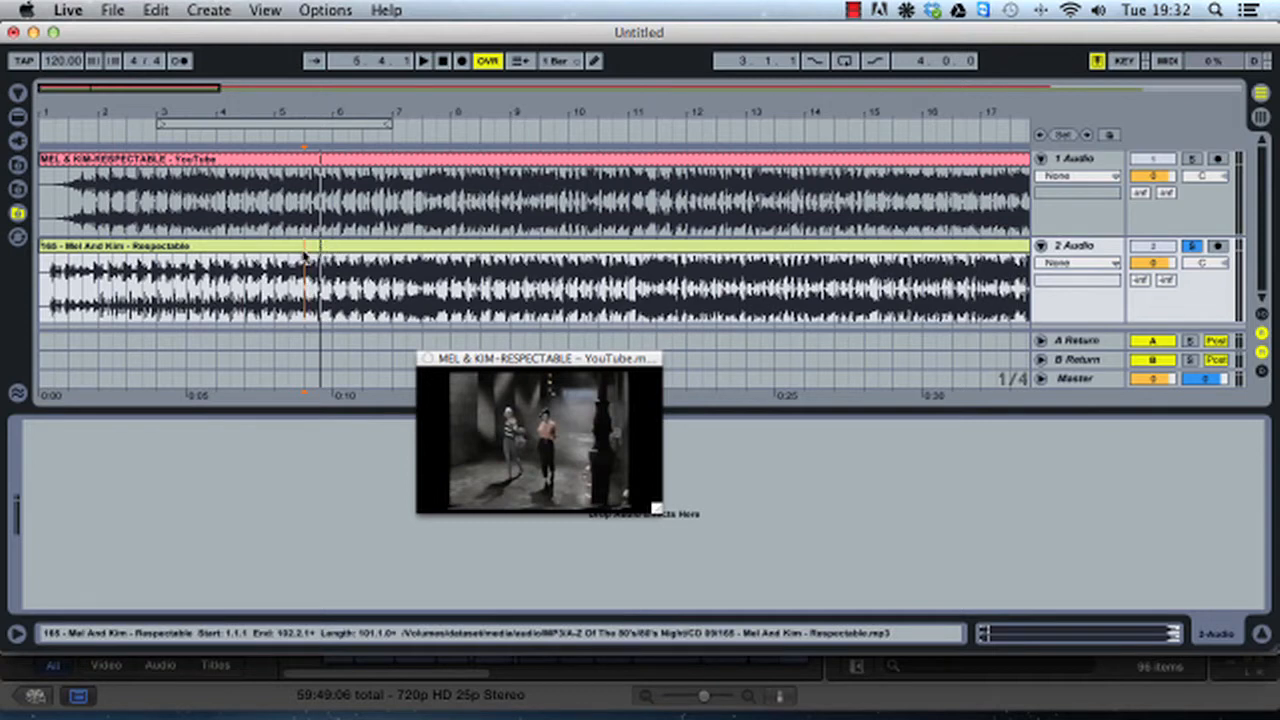
# Step: Split the Respectable clip at 5.3.1 and delete the section before the split
pyautogui.click(305, 250)
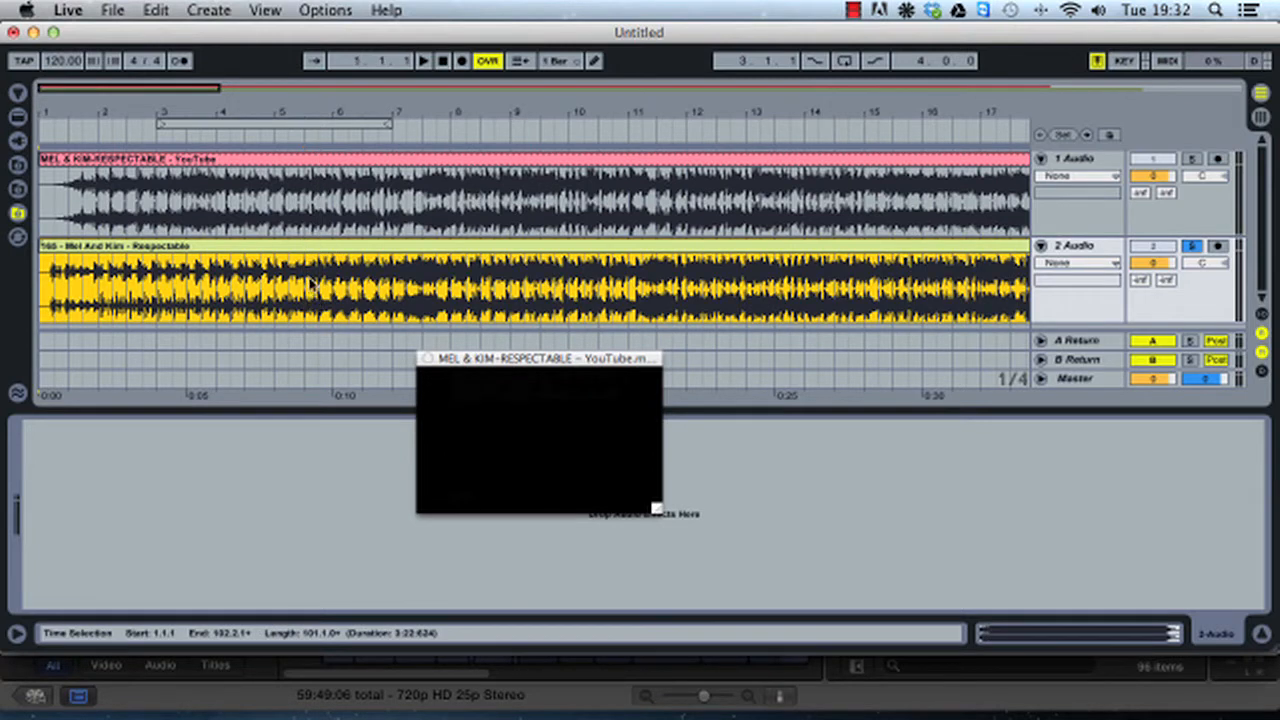
pyautogui.click(305, 300)
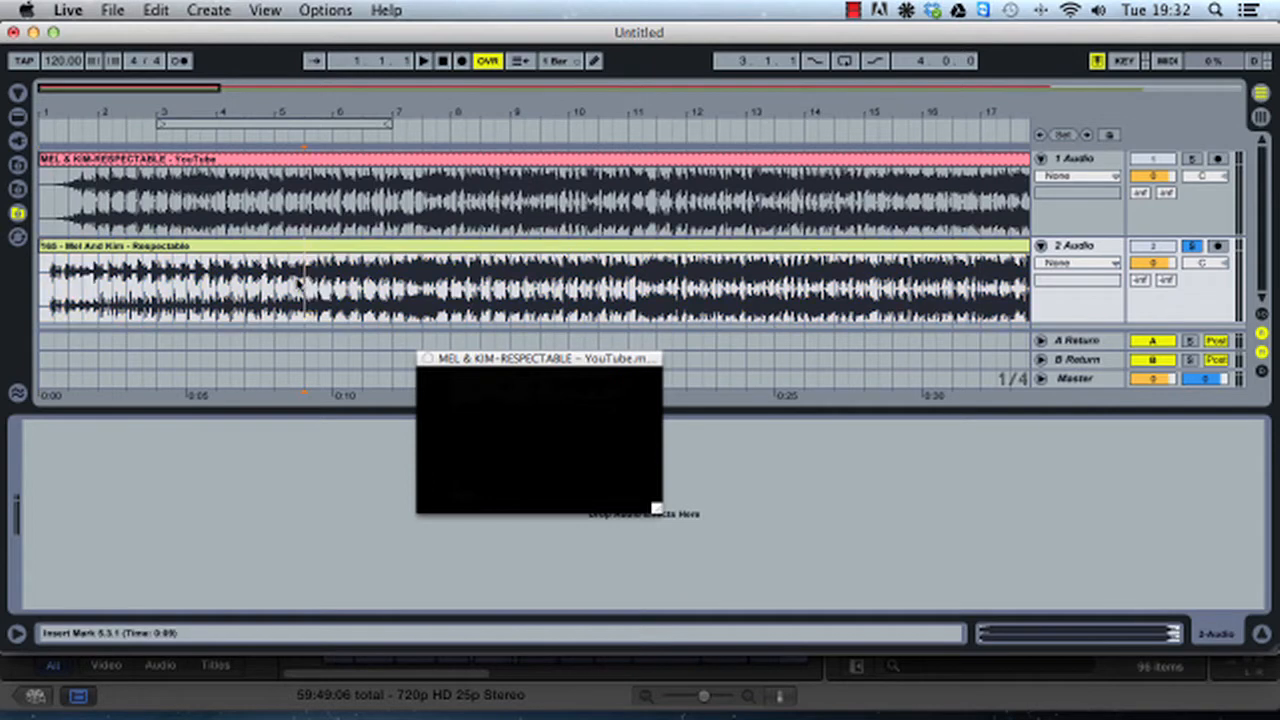
pyautogui.press('space')
pyautogui.press('super+e')
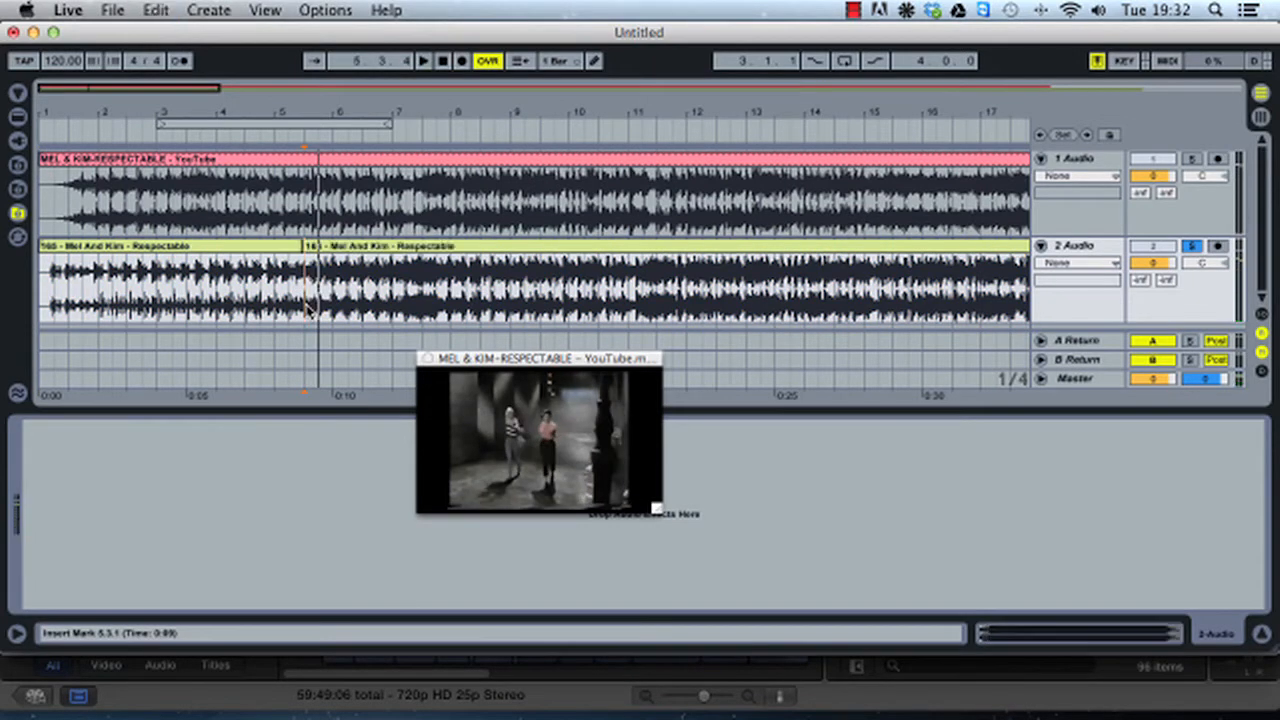
pyautogui.press('space')
pyautogui.click(268, 276)
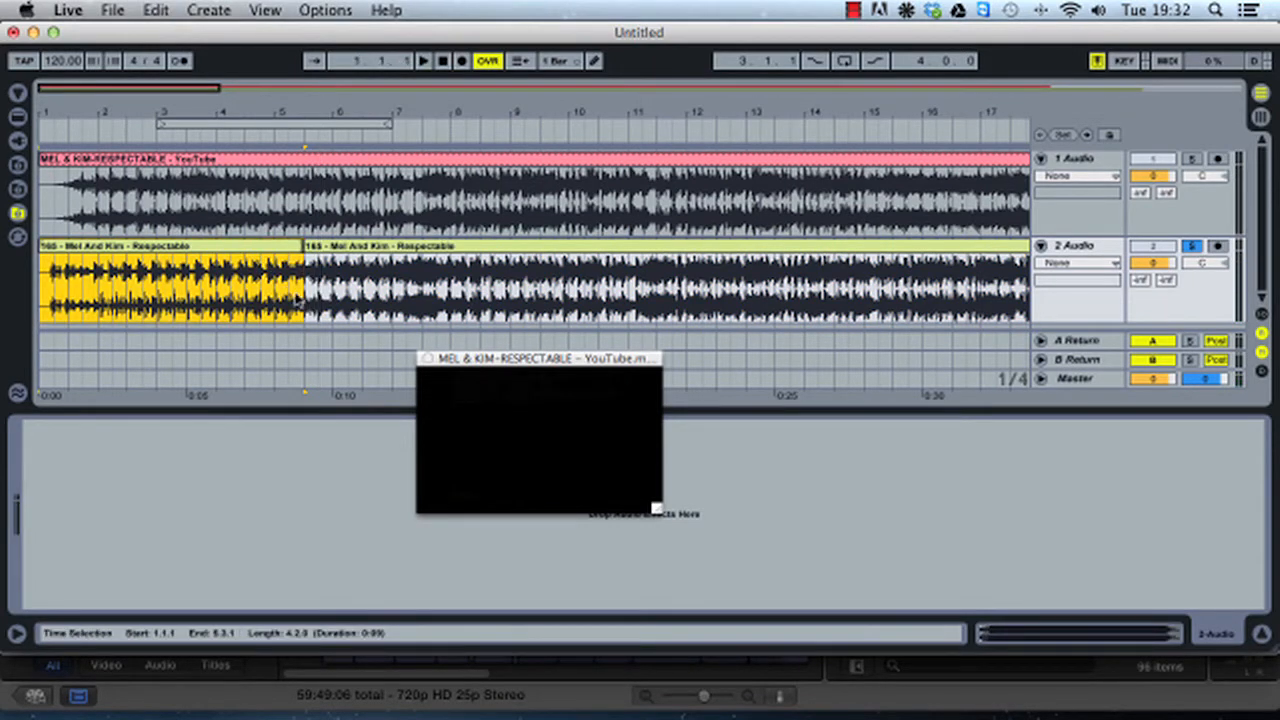
pyautogui.press('Delete')
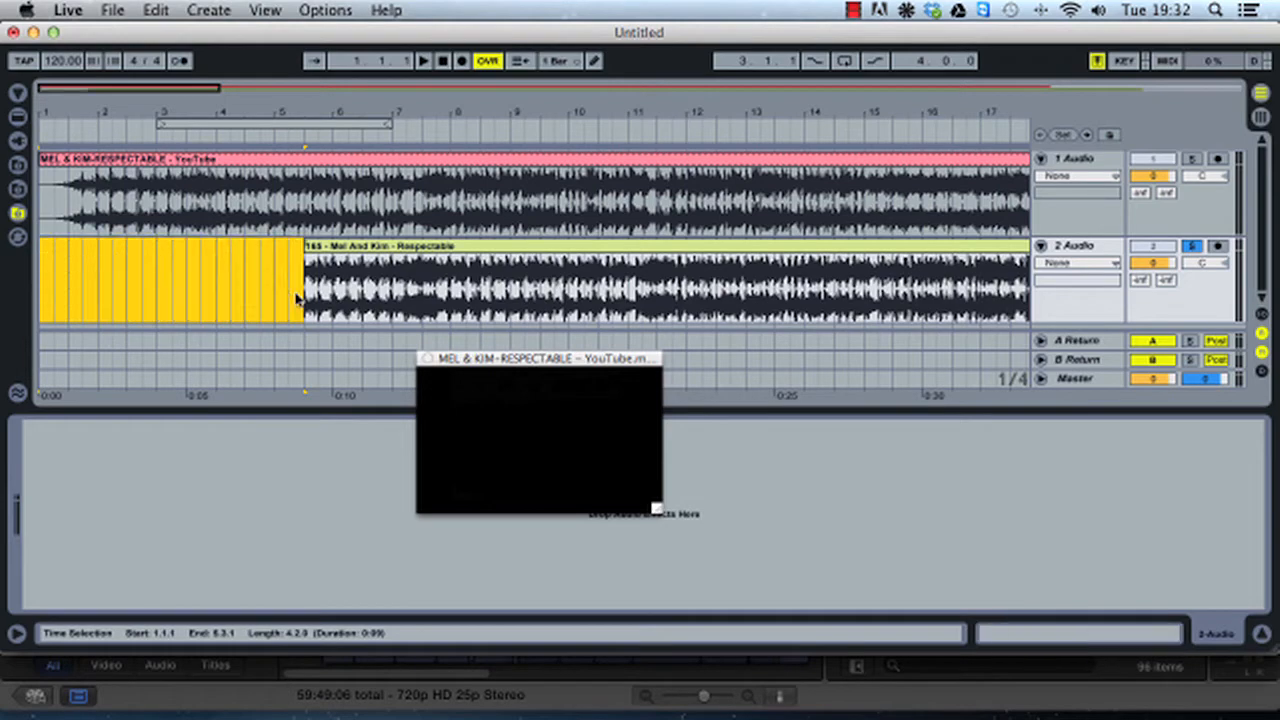
# Step: Move the remaining Respectable clip to start at 1.4.1 and play from there to check it against the picture
pyautogui.moveTo(368, 248); pyautogui.dragTo(181, 248)
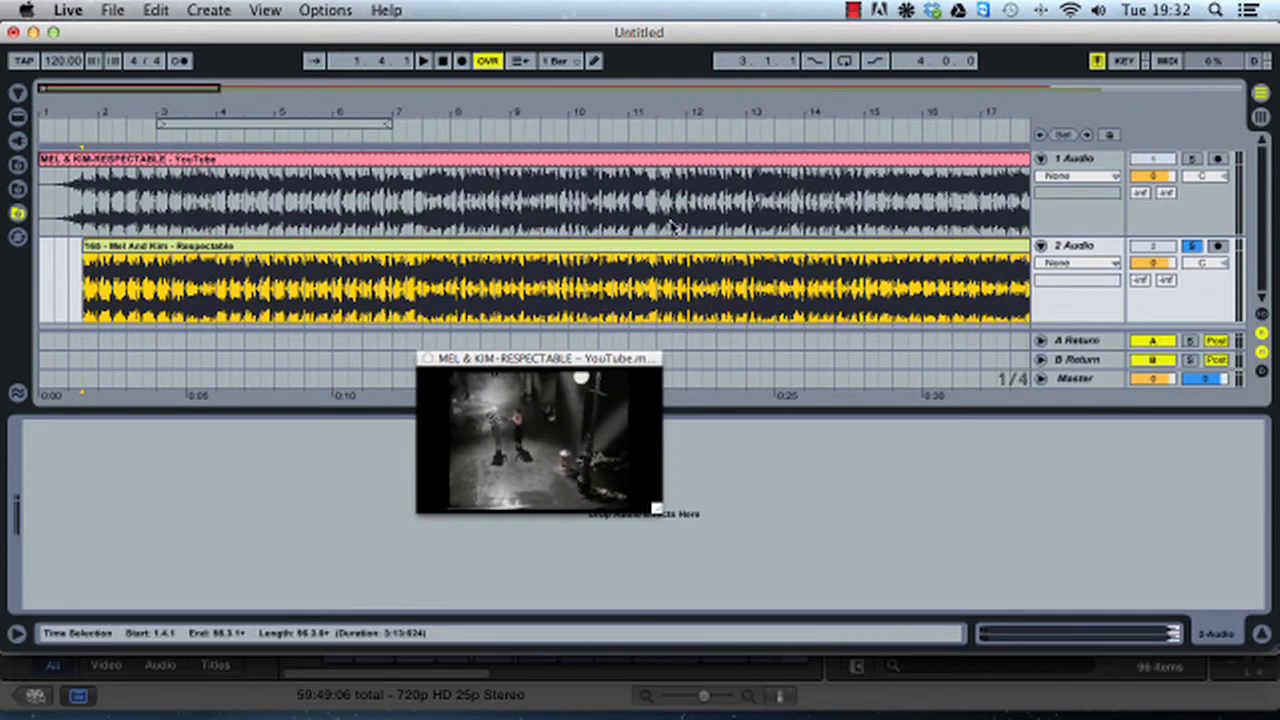
pyautogui.click(76, 291)
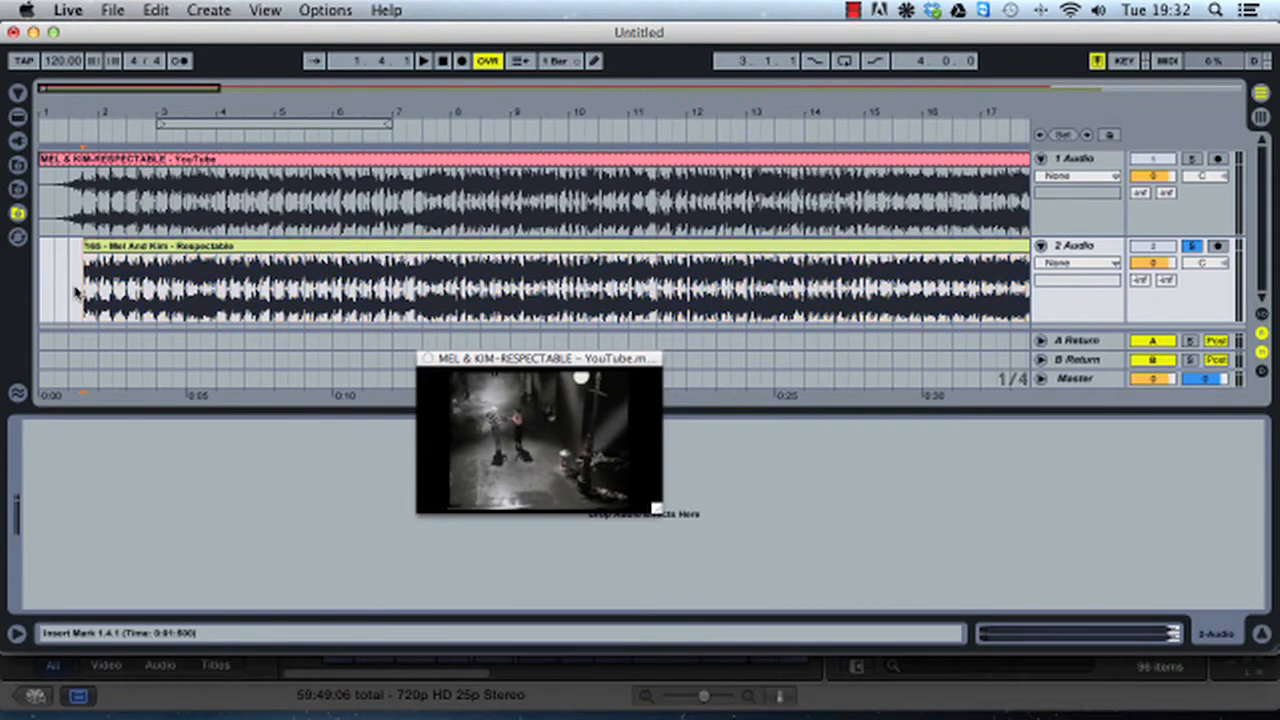
pyautogui.press('space')
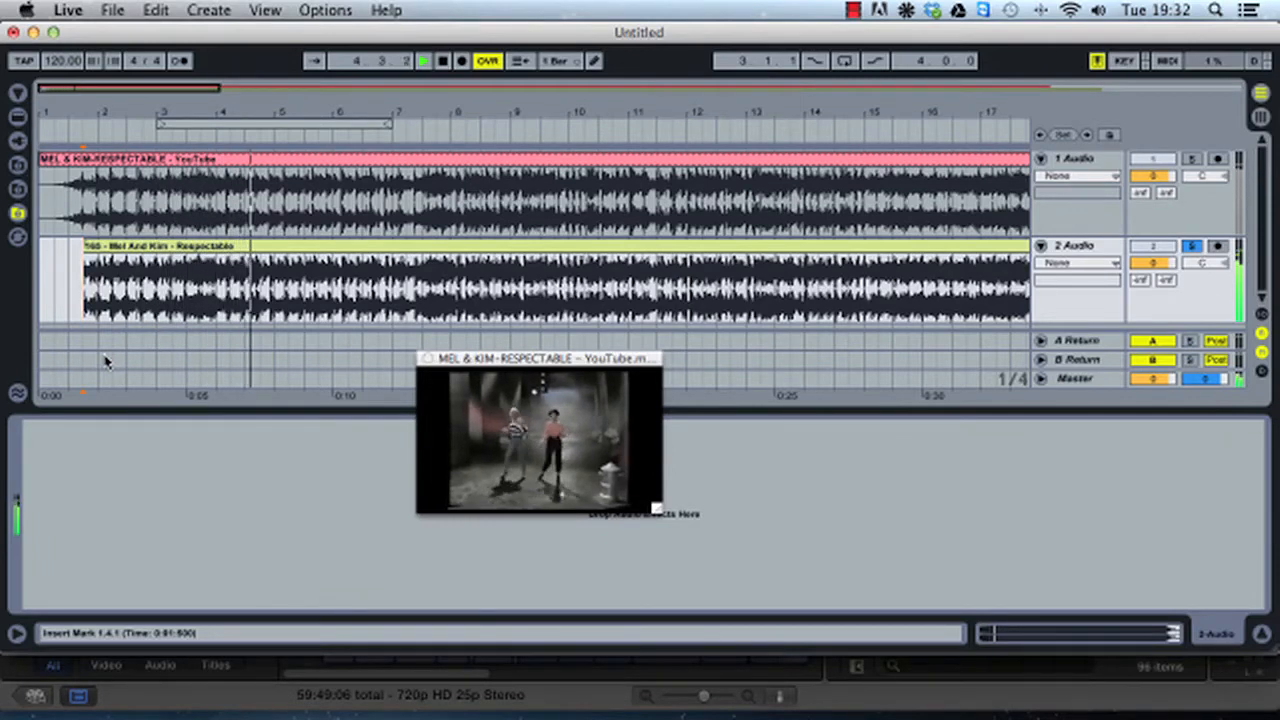
pyautogui.press('space')
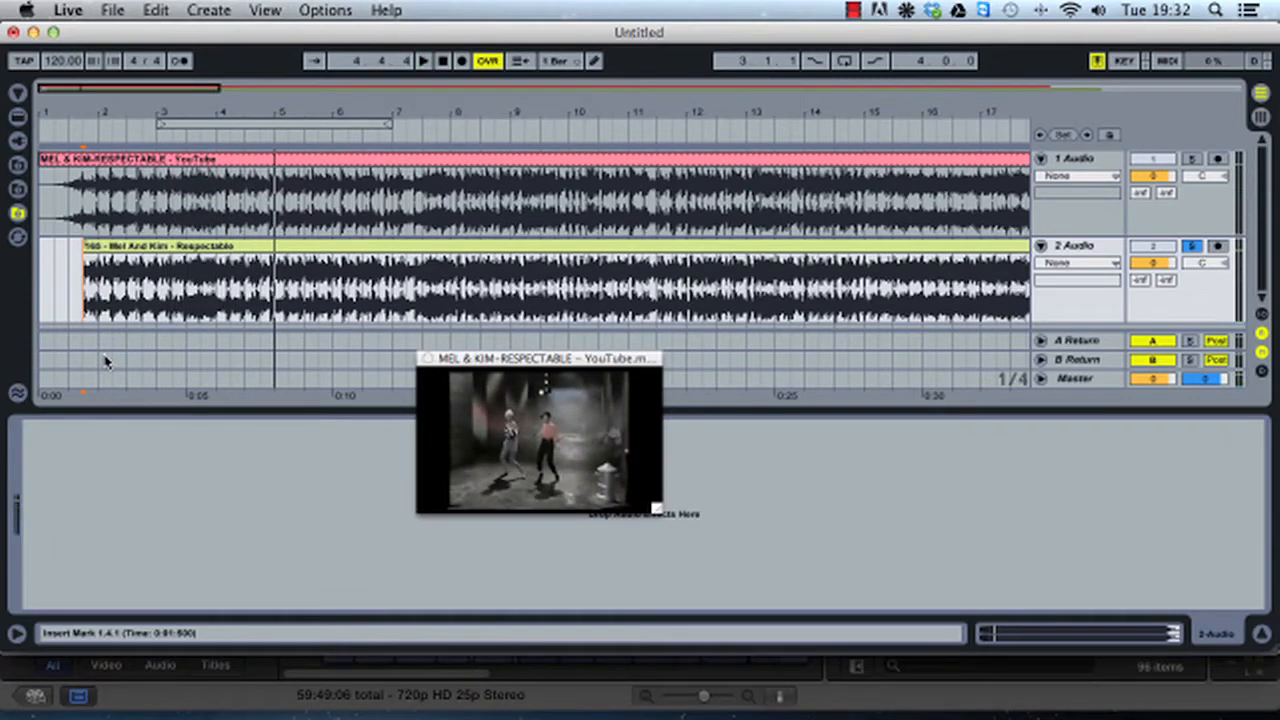
# Step: Compare the two clips' overall lengths and opening waveforms across the arrangement
pyautogui.press('-')
pyautogui.press('-')
pyautogui.press('-')
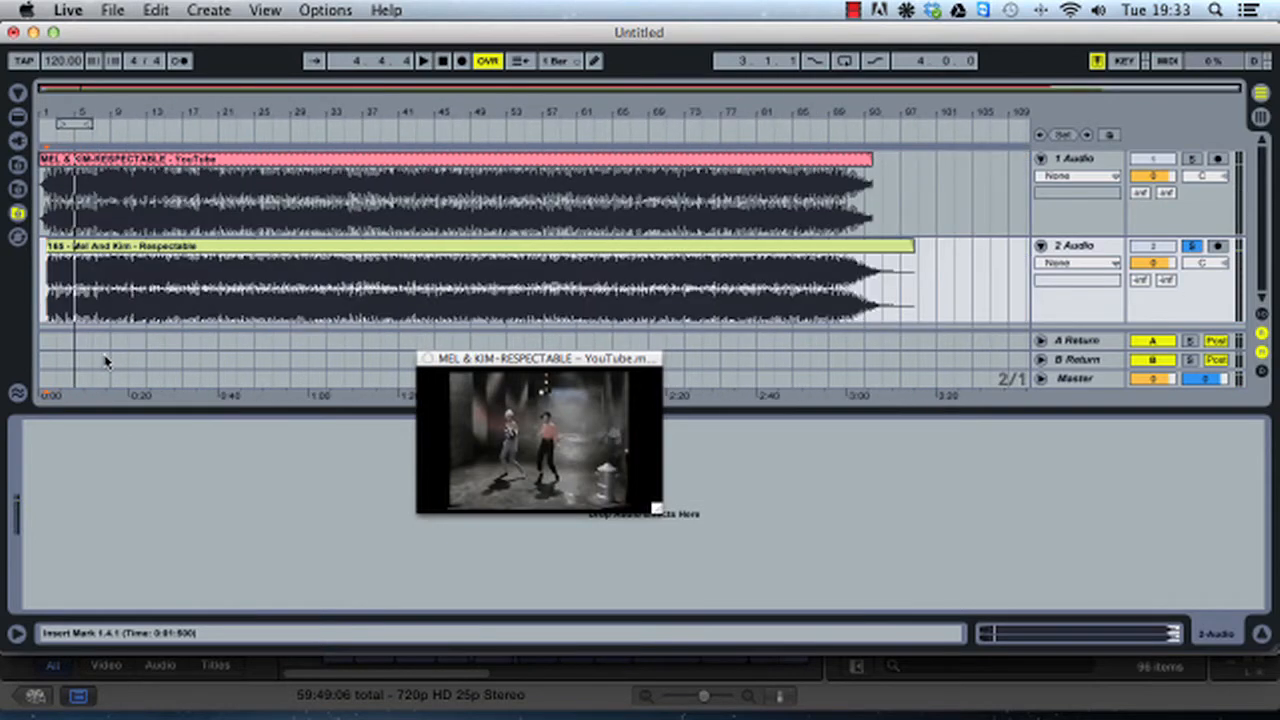
pyautogui.press('+')
pyautogui.press('+')
pyautogui.press('+')
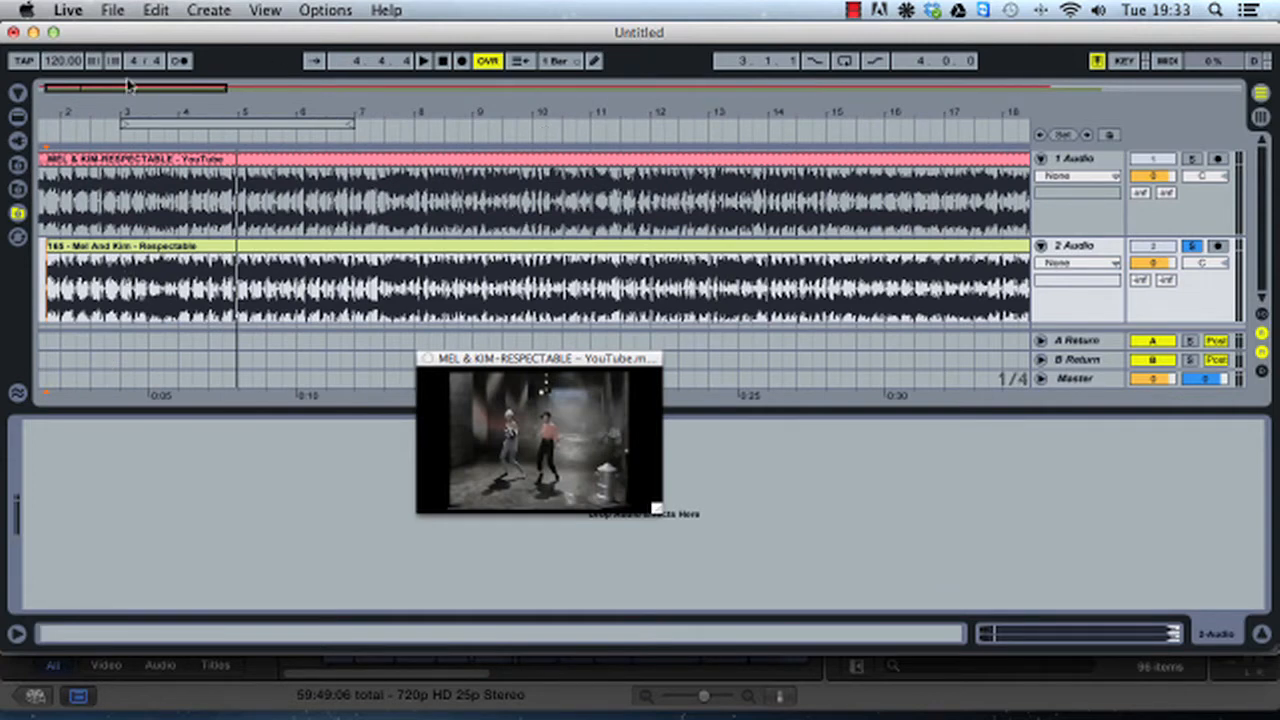
pyautogui.hscroll(-2, 135, 100)
pyautogui.hscroll(-2, 135, 100)
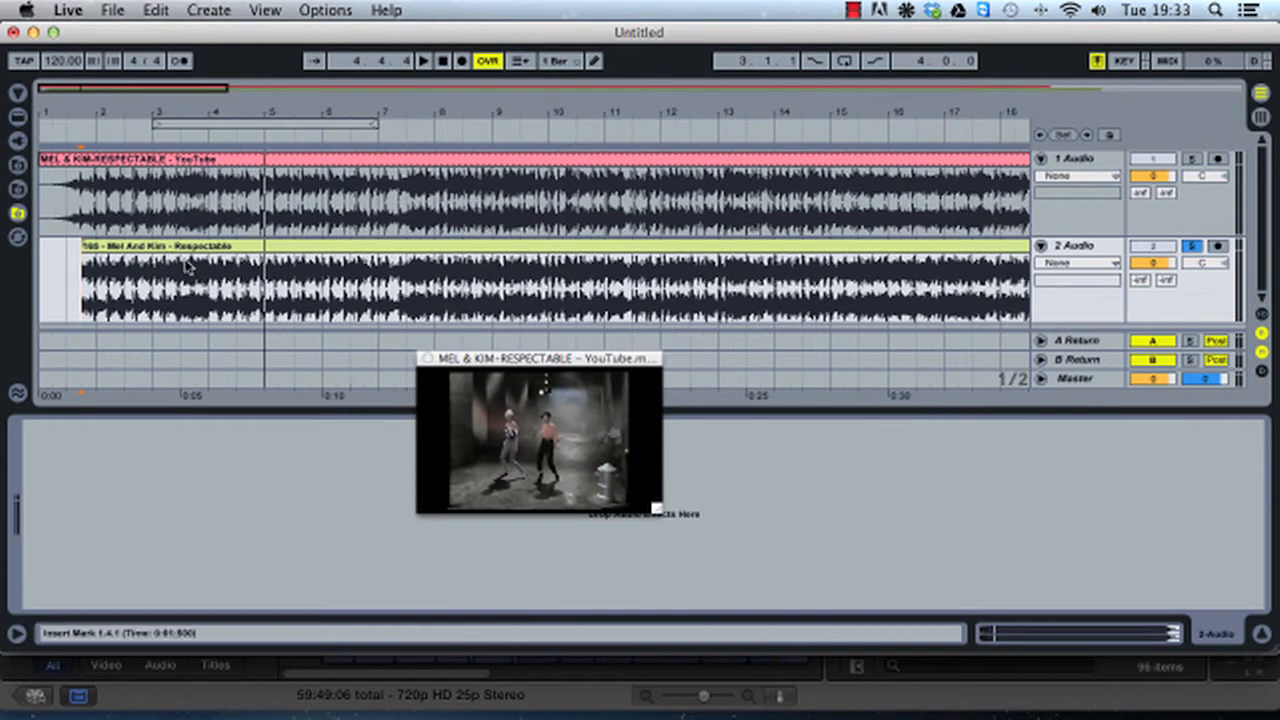
# Step: Compare the opening beats of the YouTube and Respectable clips between 1.3 and bar 2 at close zoom
pyautogui.click(72, 282)
pyautogui.press('+')
pyautogui.press('+')
pyautogui.press('+')
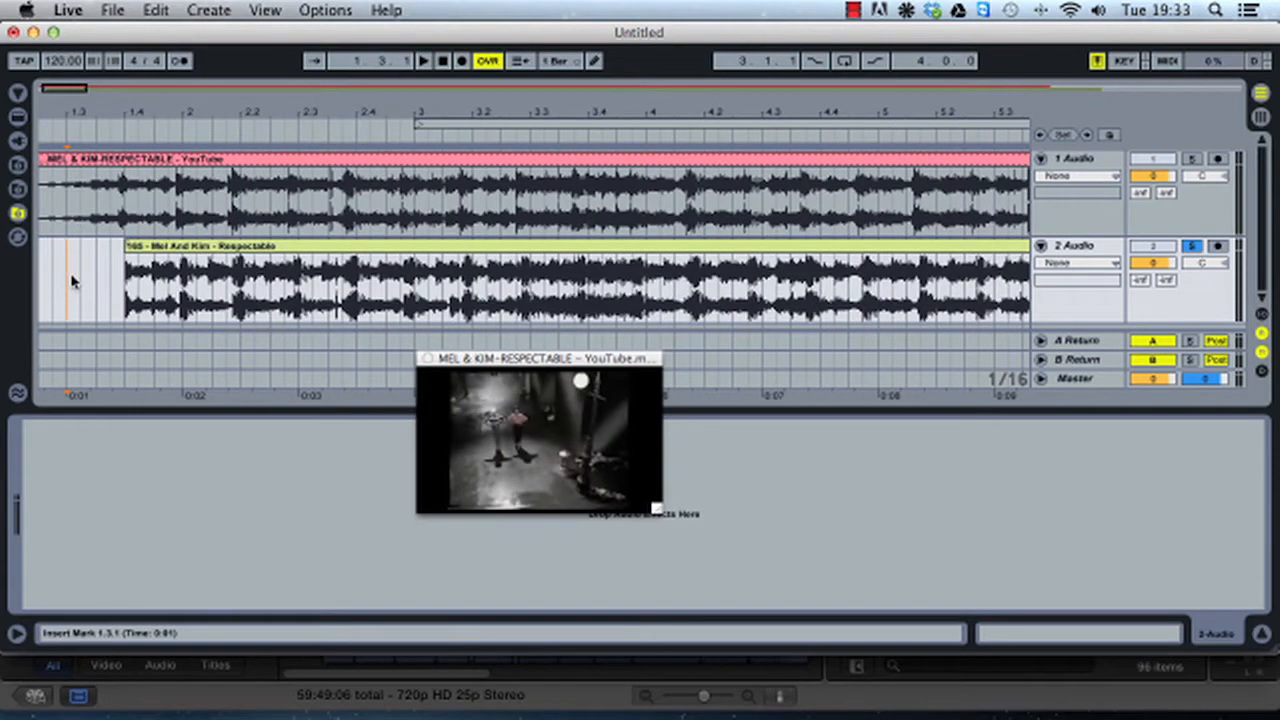
pyautogui.press('+')
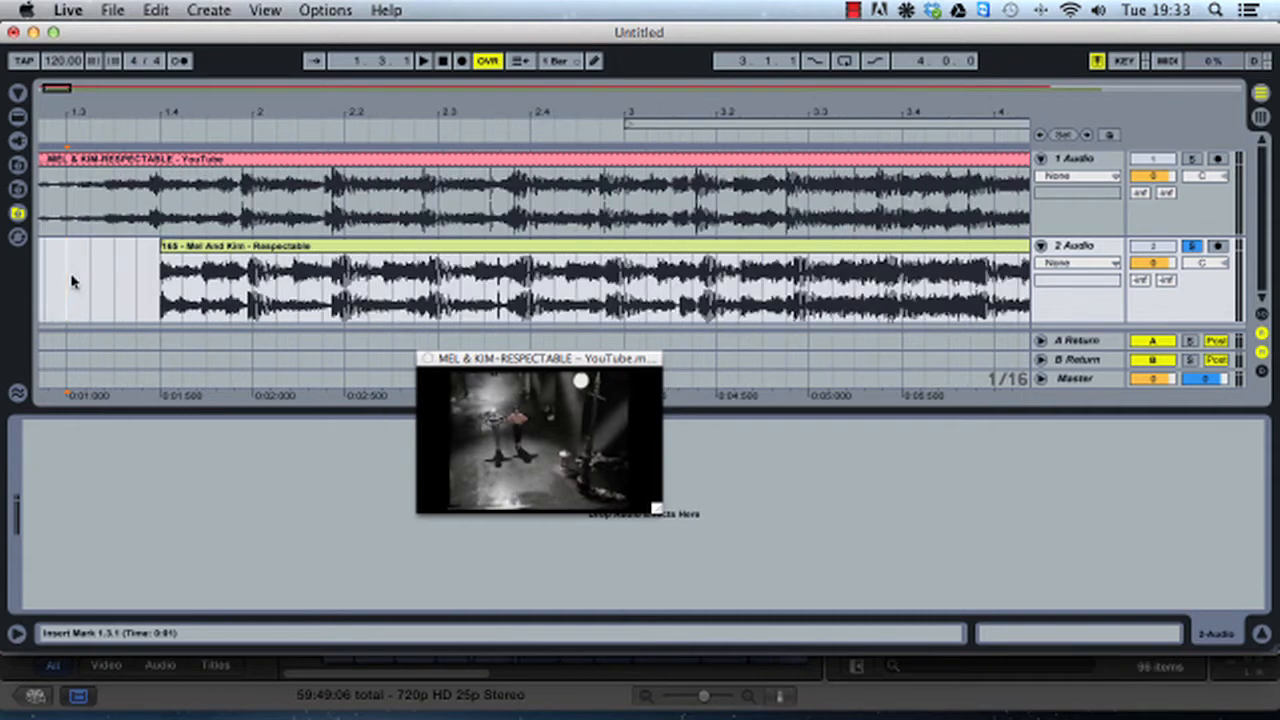
pyautogui.press('+')
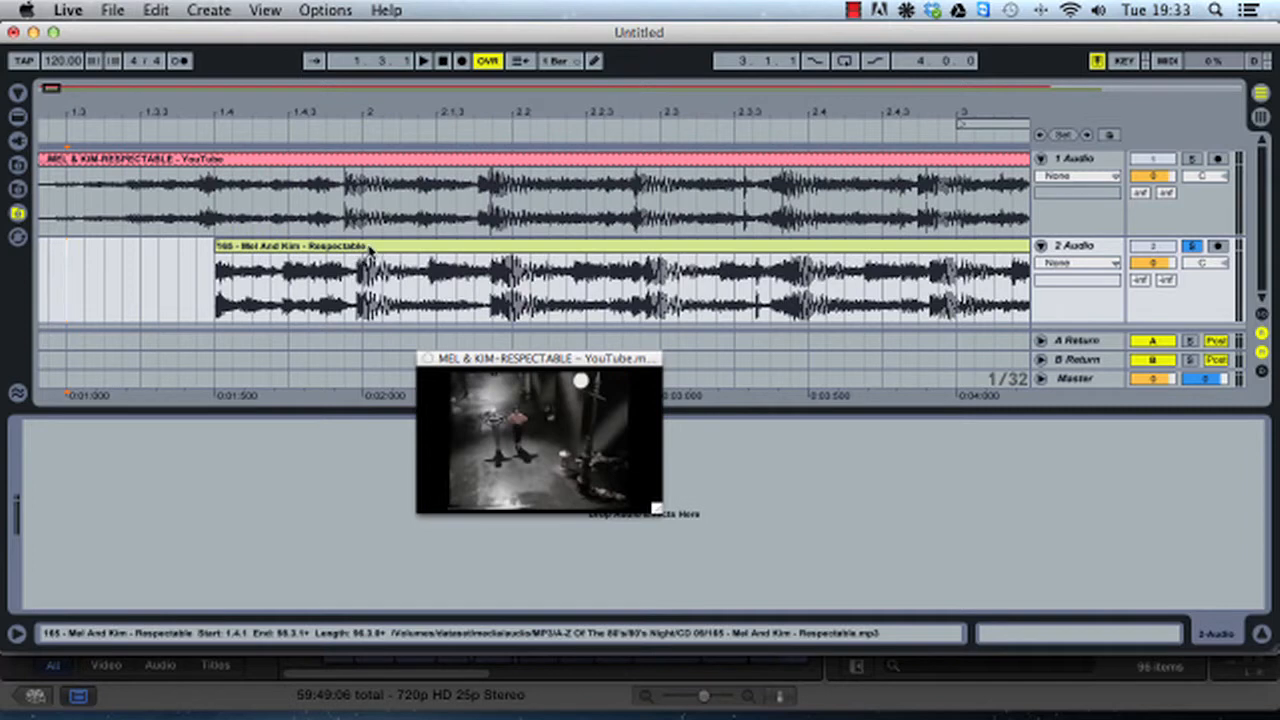
pyautogui.press('+')
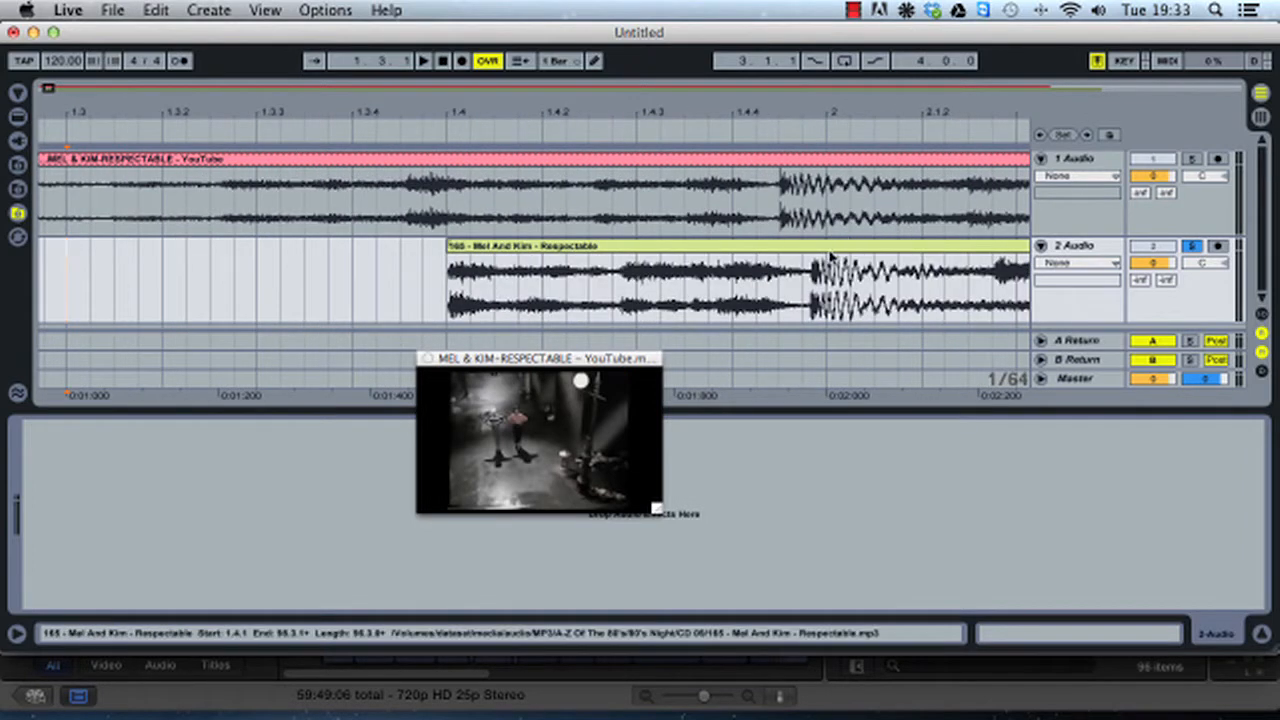
pyautogui.press('-')
pyautogui.press('-')
pyautogui.press('-')
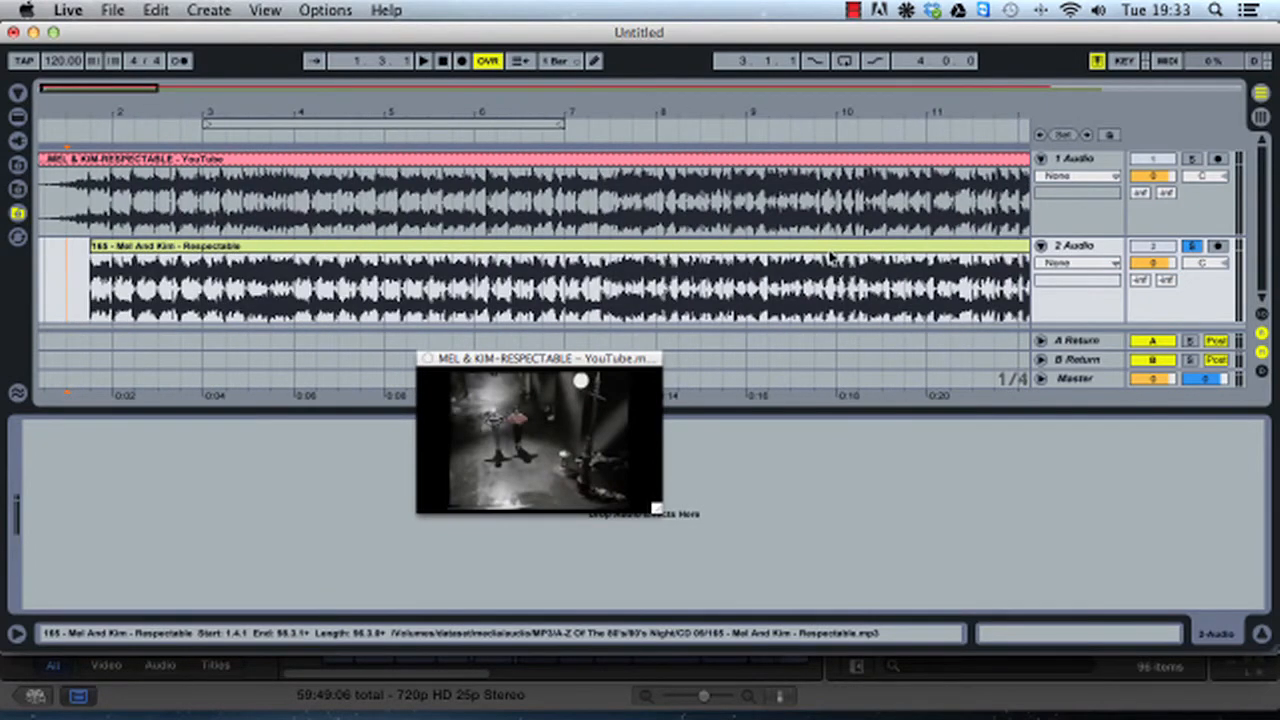
pyautogui.press('+')
pyautogui.press('+')
pyautogui.press('+')
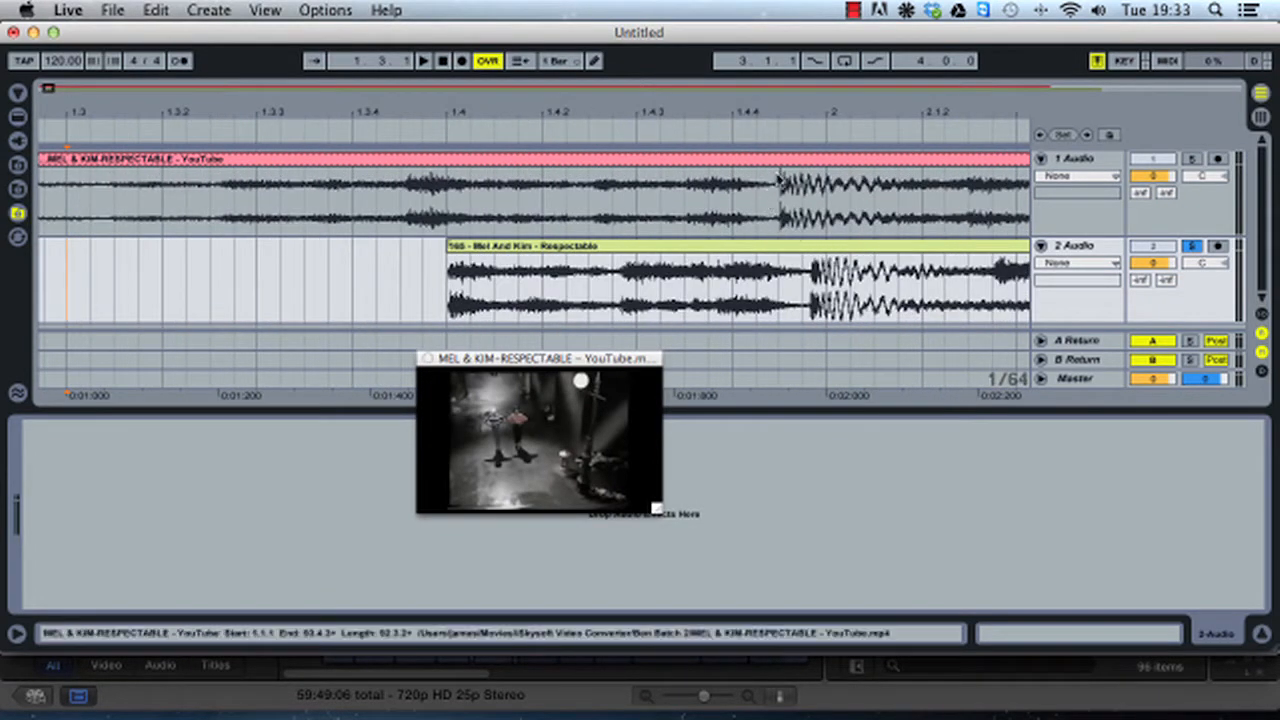
# Step: Move the Respectable clip earlier to start around 1.3.4, matching its beat with the YouTube clip's beat just after 1.4.4
pyautogui.click(779, 220)
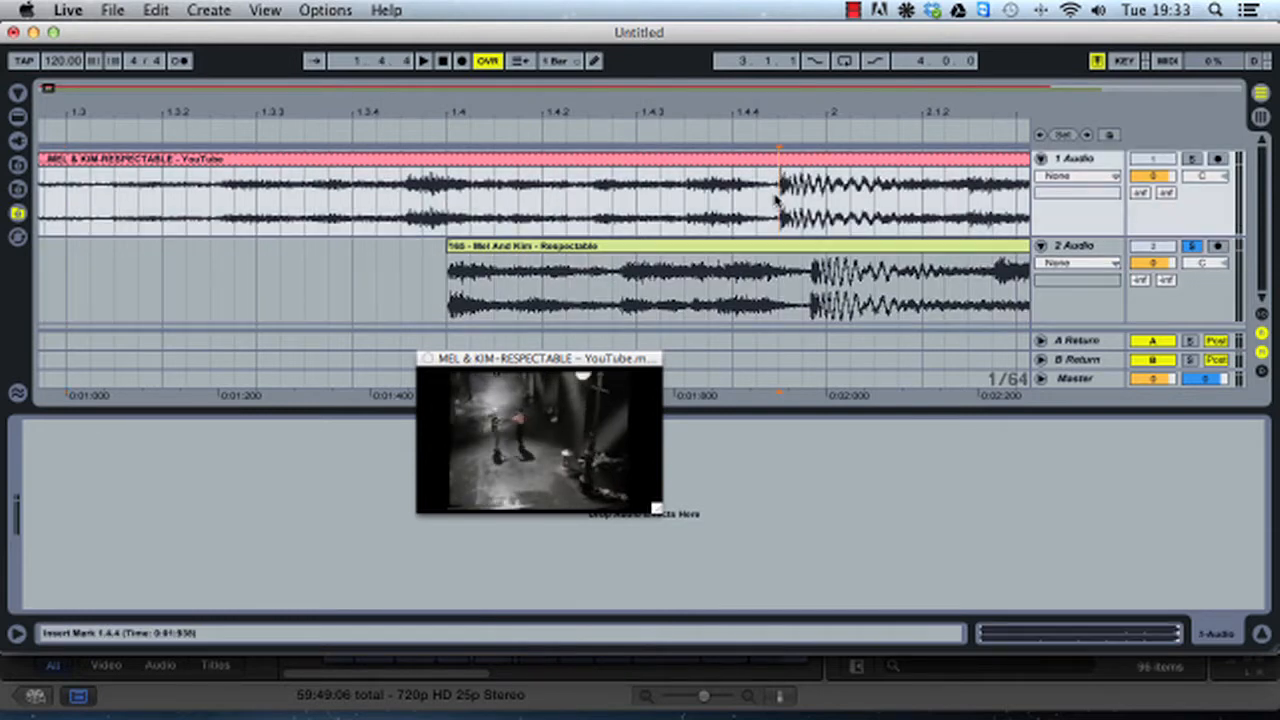
pyautogui.click(805, 296)
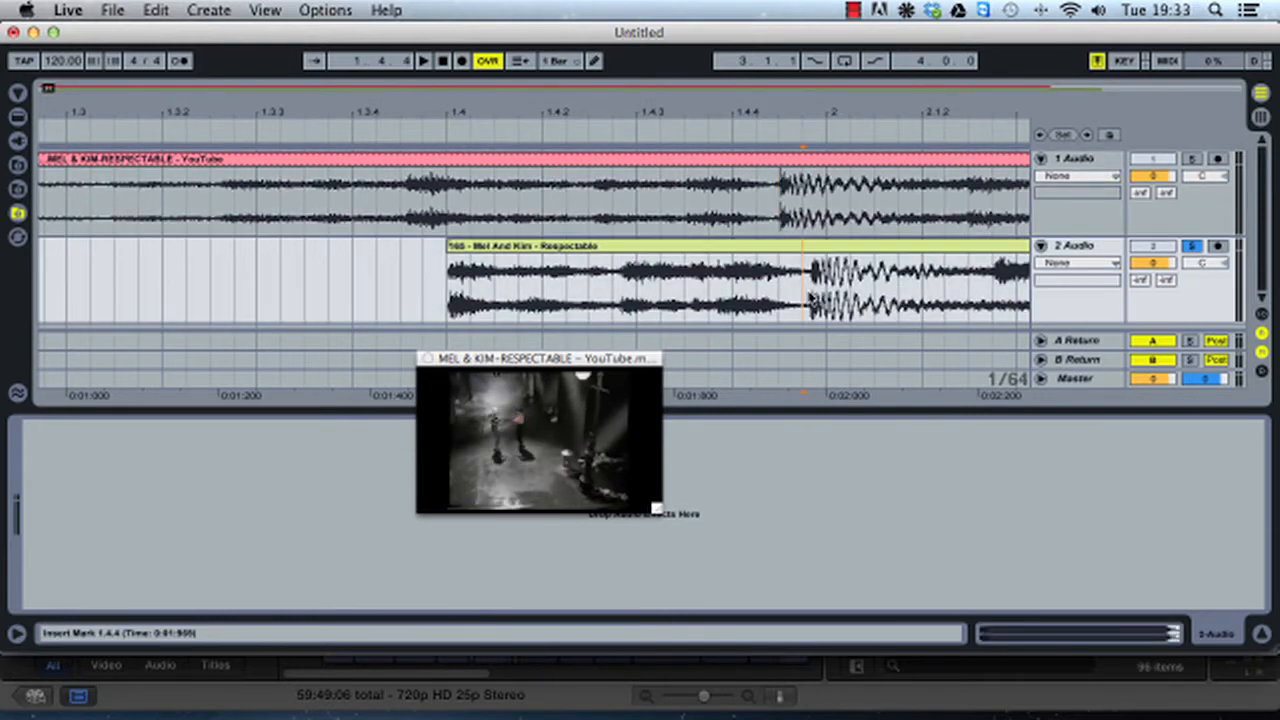
pyautogui.moveTo(840, 250); pyautogui.dragTo(818, 252)
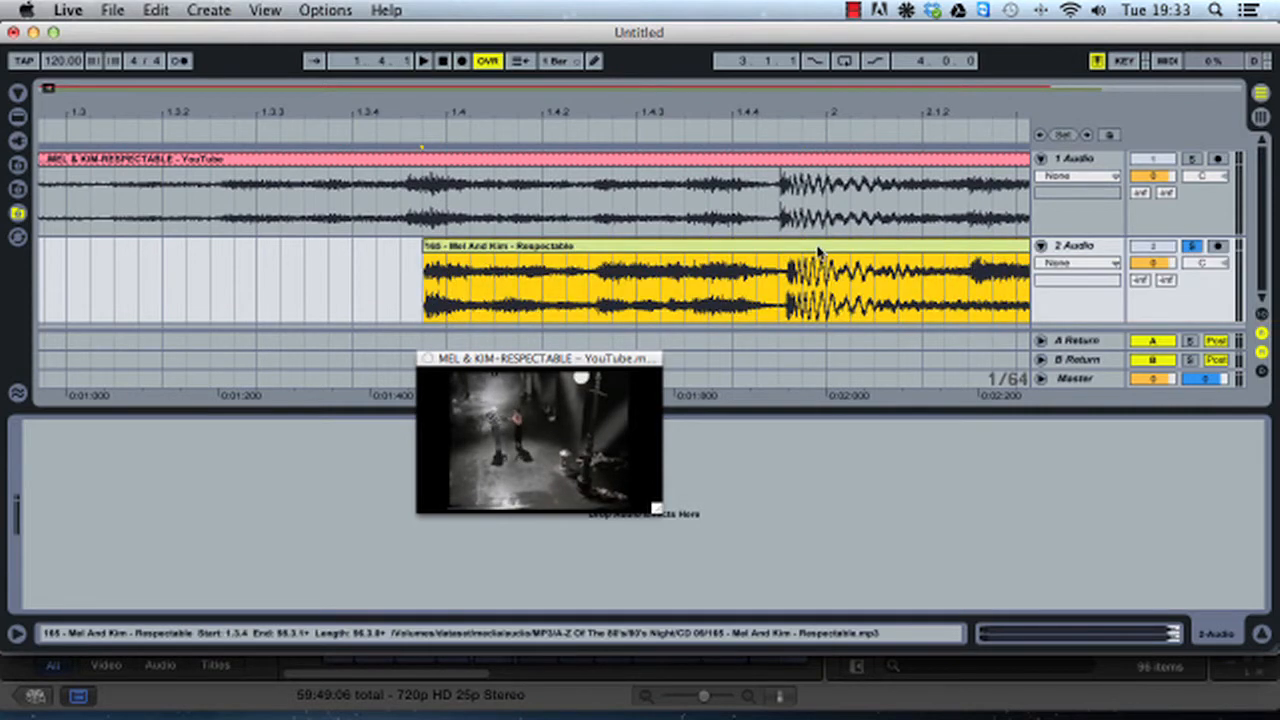
pyautogui.click(780, 290)
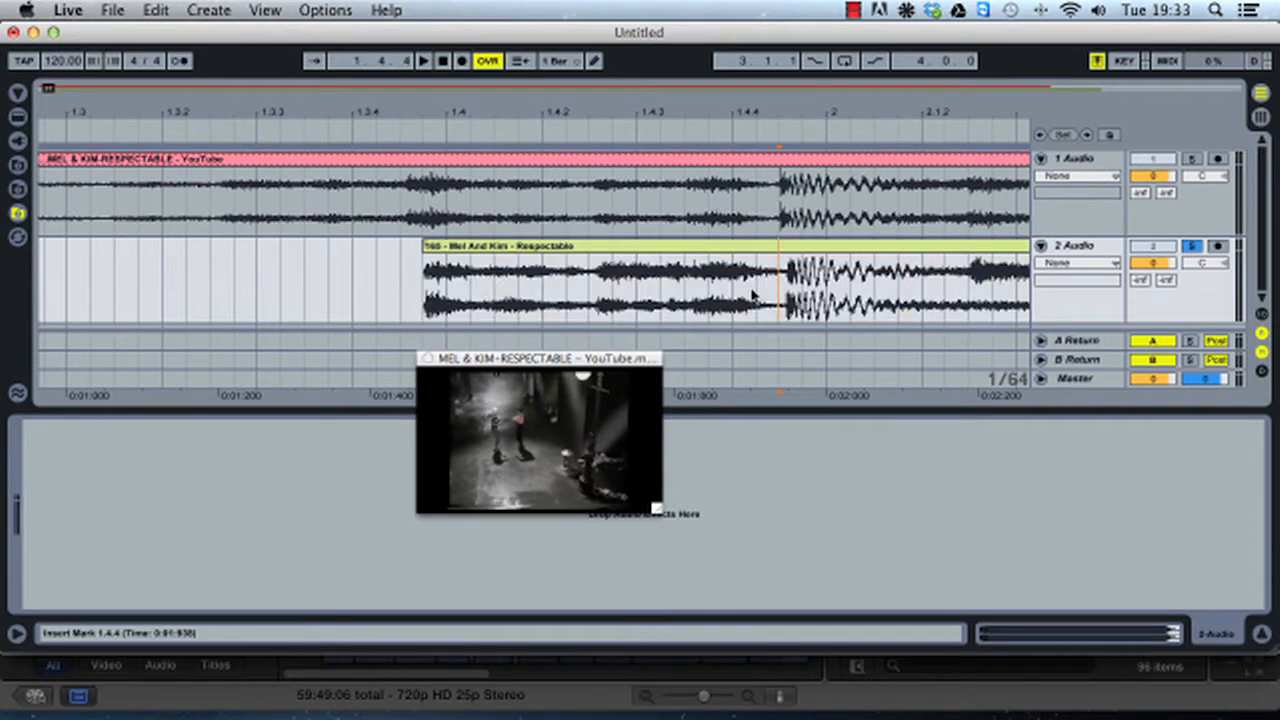
pyautogui.press('+')
pyautogui.press('+')
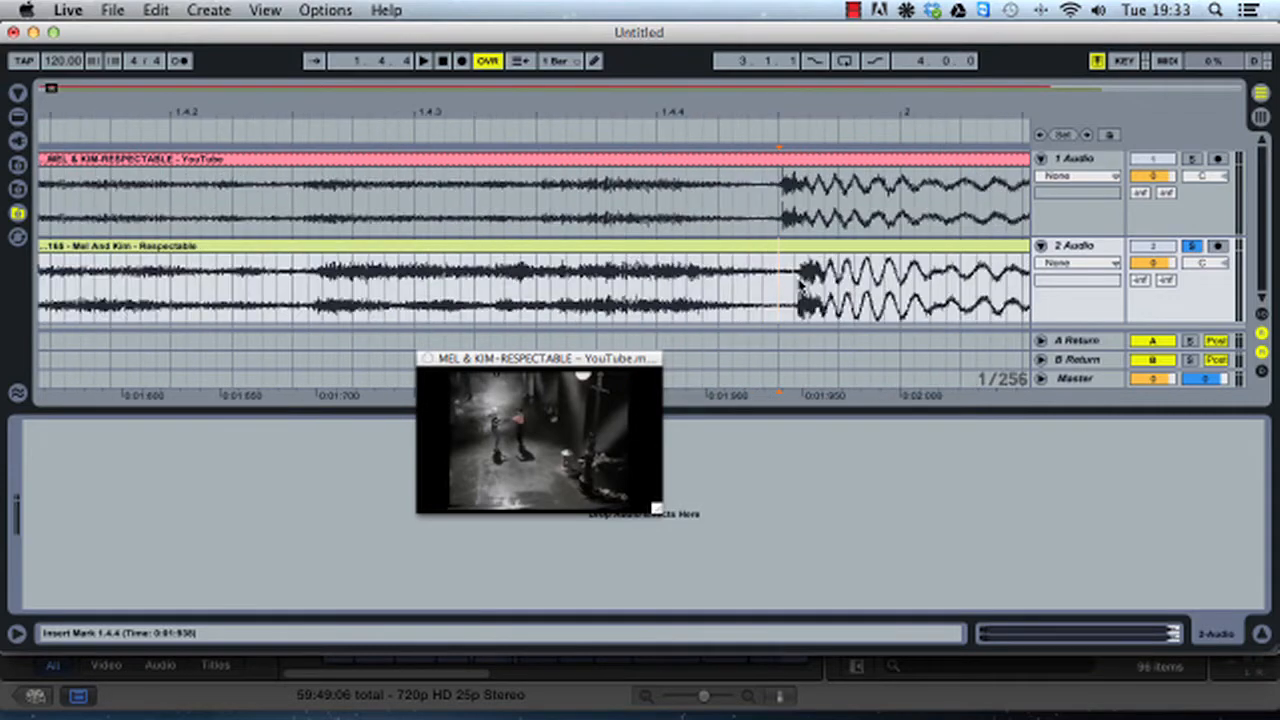
pyautogui.moveTo(826, 251); pyautogui.dragTo(804, 256)
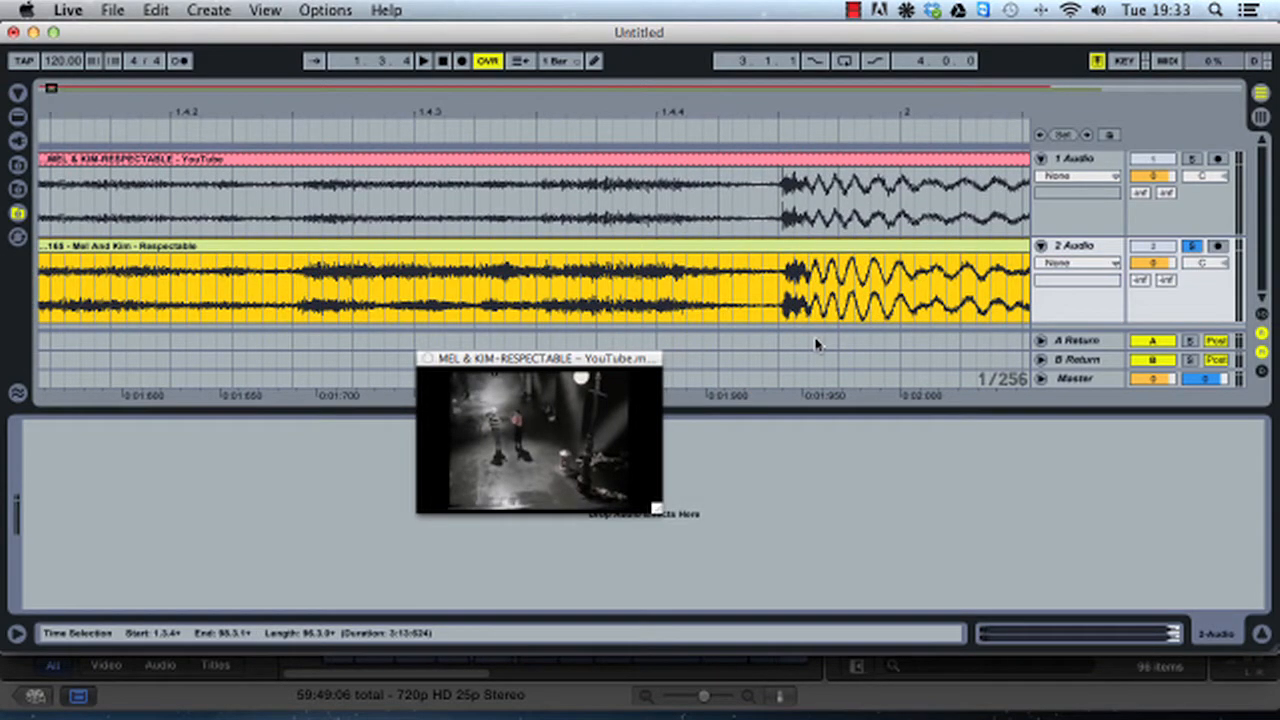
# Step: Nudge the Respectable clip slightly earlier at fine zoom so its beat's attack meets the YouTube clip's attack near 0:01:940
pyautogui.press('+')
pyautogui.press('+')
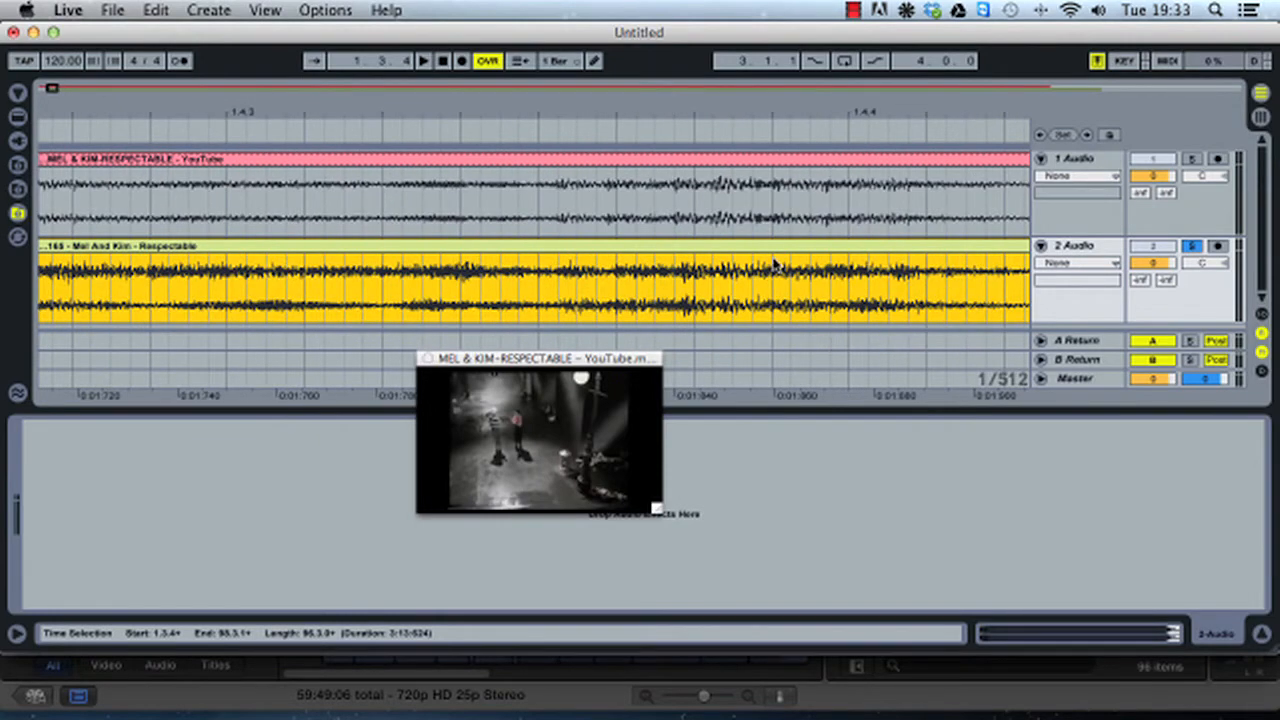
pyautogui.hscroll(10, 768, 266)
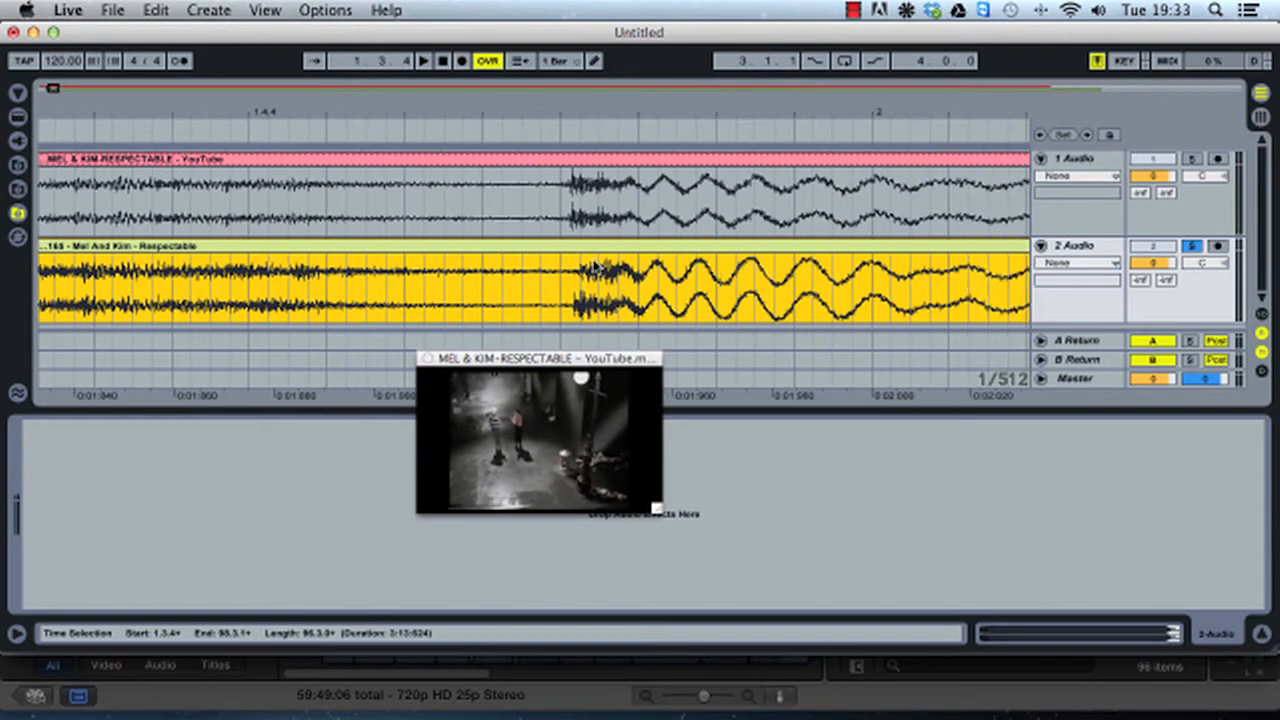
pyautogui.press('+')
pyautogui.press('+')
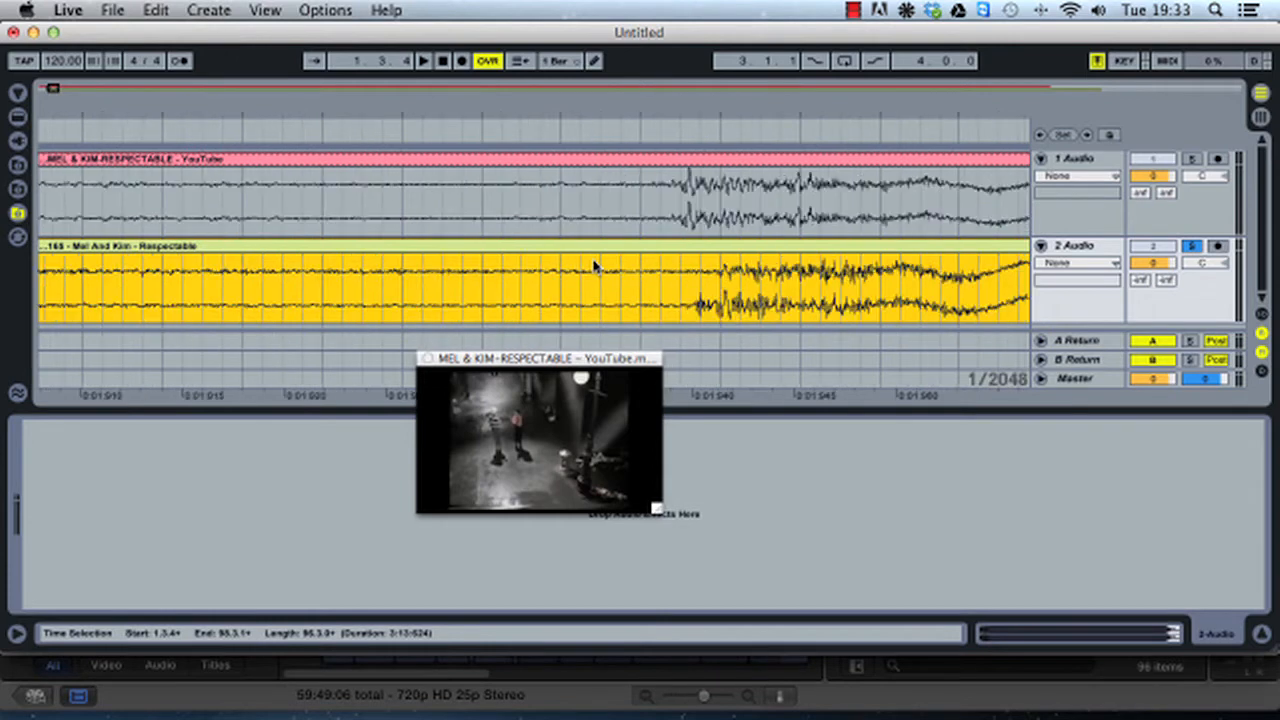
pyautogui.moveTo(740, 251); pyautogui.dragTo(727, 251)
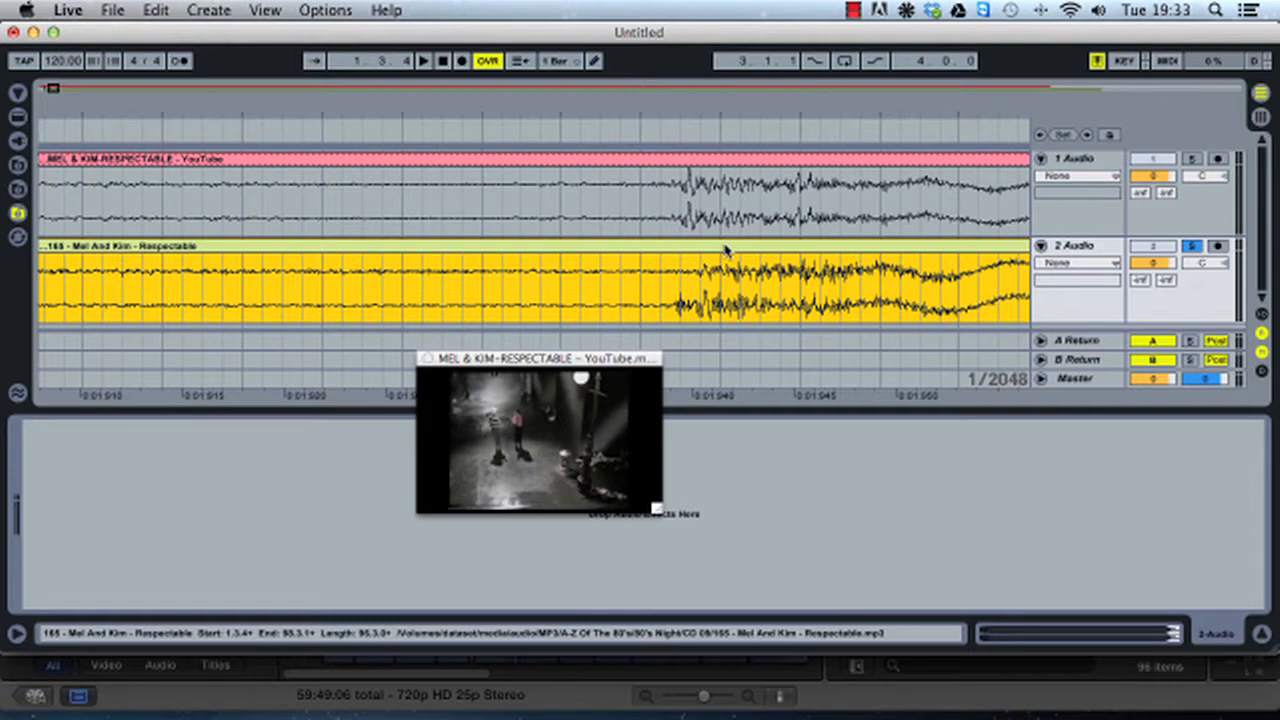
# Step: Extend the beginning of the Respectable clip back to 1.1.1, level with the start of the YouTube clip
pyautogui.press('-')
pyautogui.press('-')
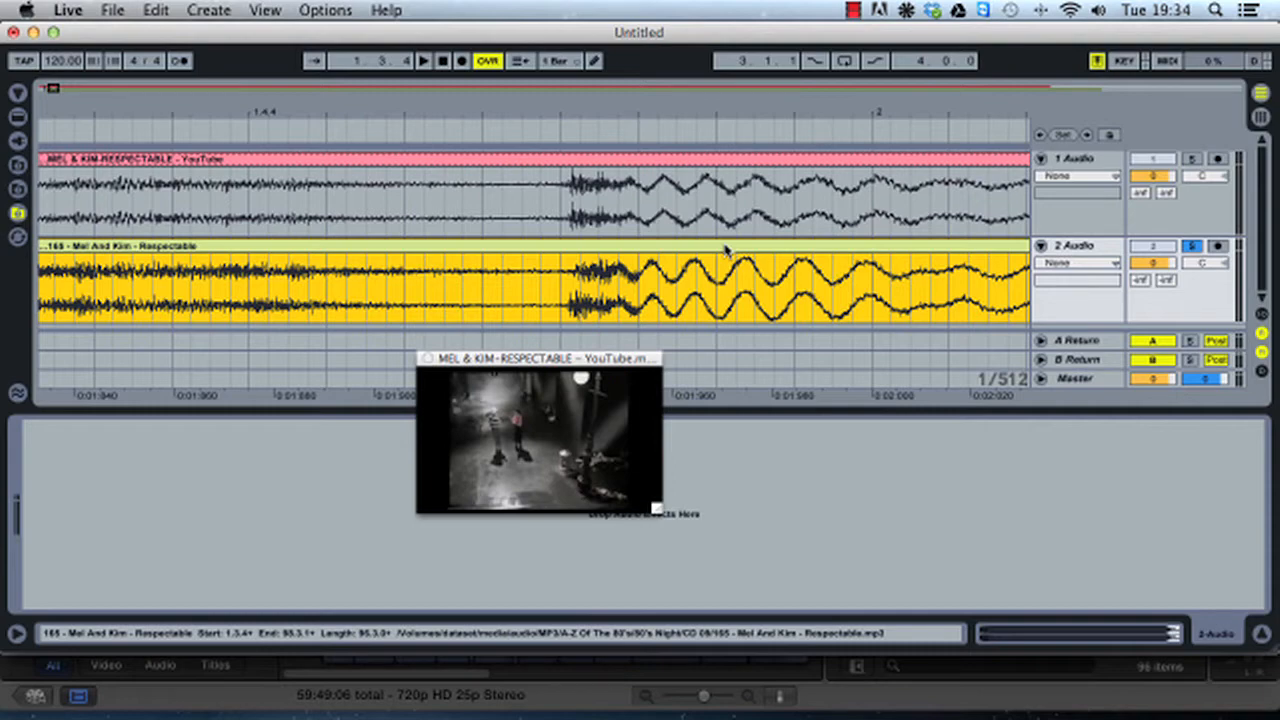
pyautogui.press('-')
pyautogui.press('-')
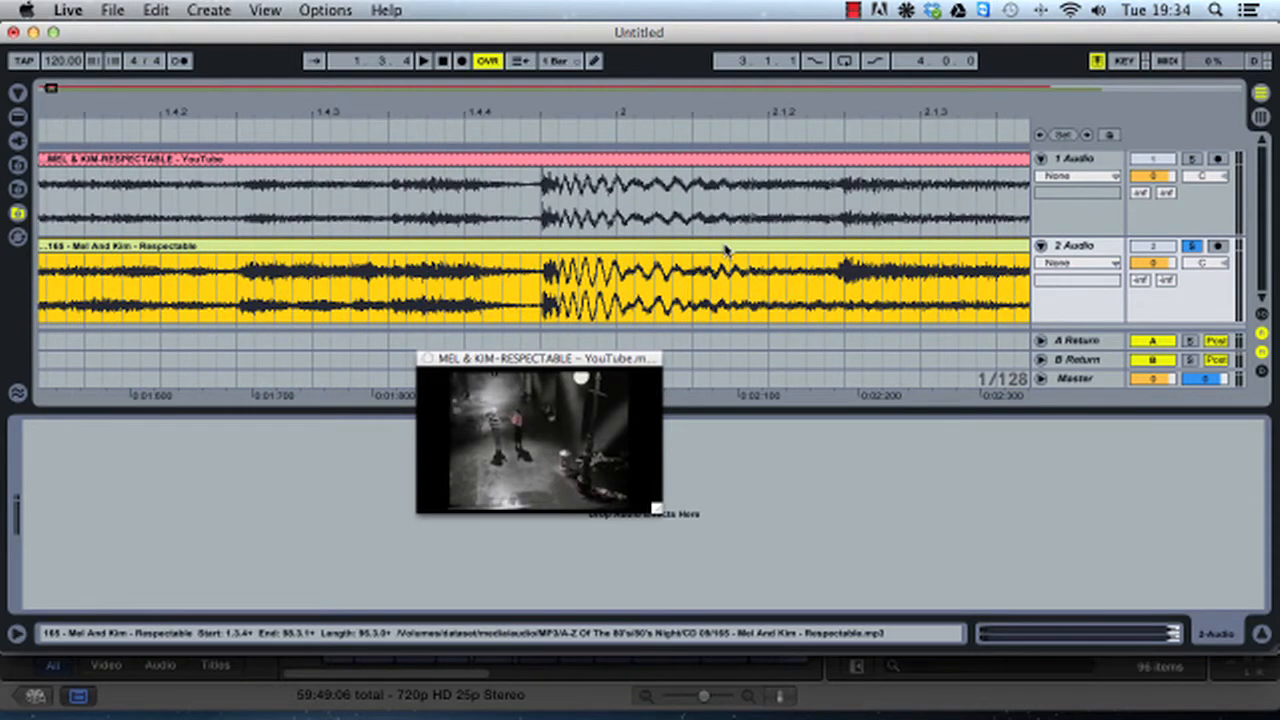
pyautogui.press('-')
pyautogui.press('-')
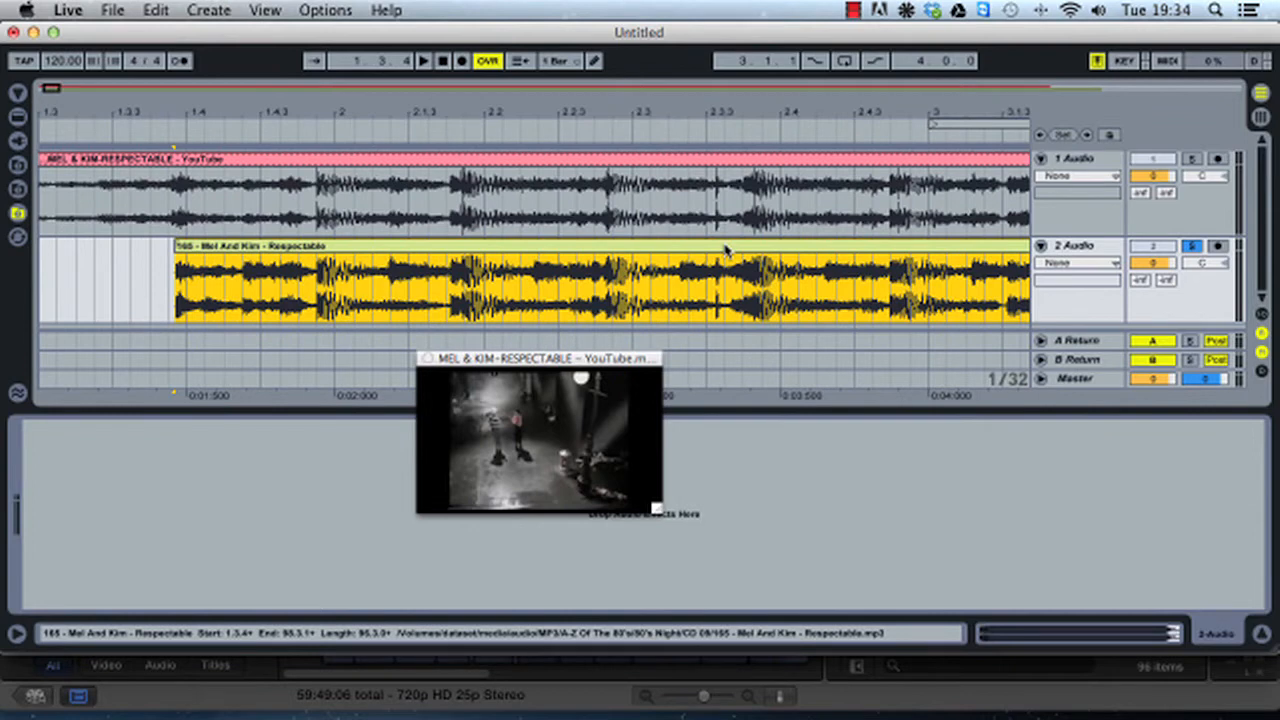
pyautogui.press('-')
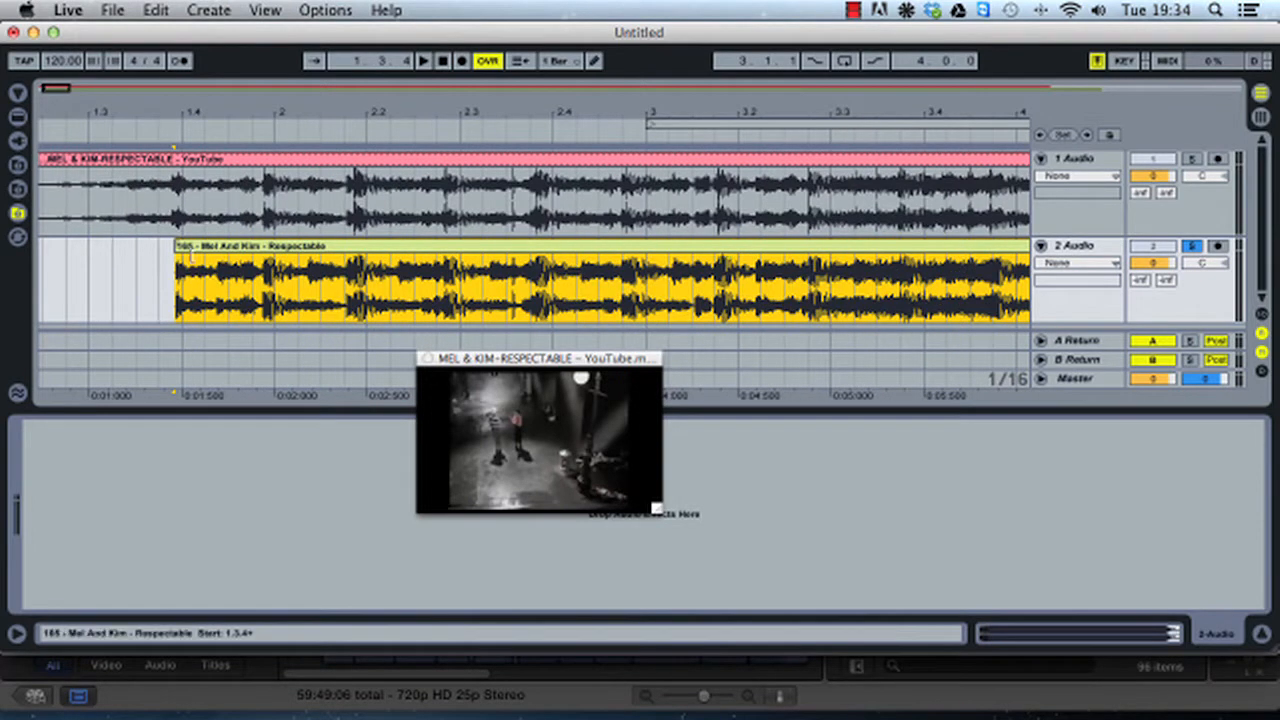
pyautogui.hscroll(-3, 190, 255)
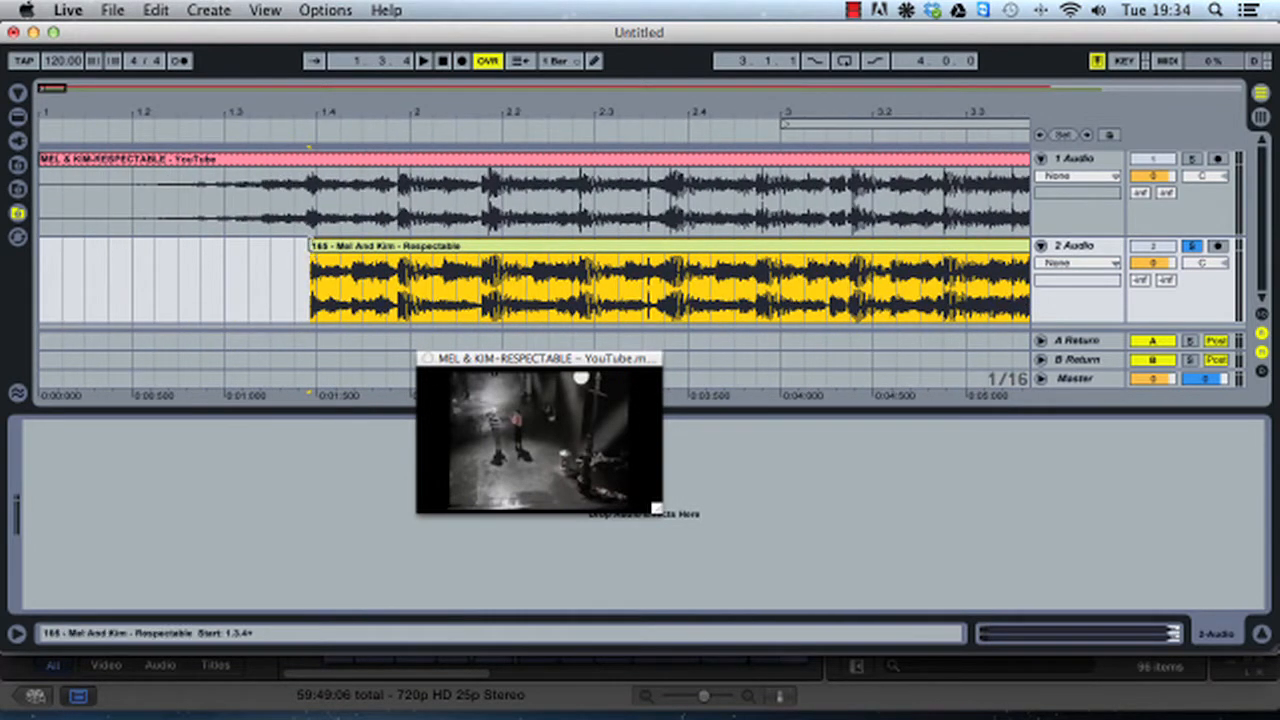
pyautogui.moveTo(313, 246); pyautogui.dragTo(40, 245)
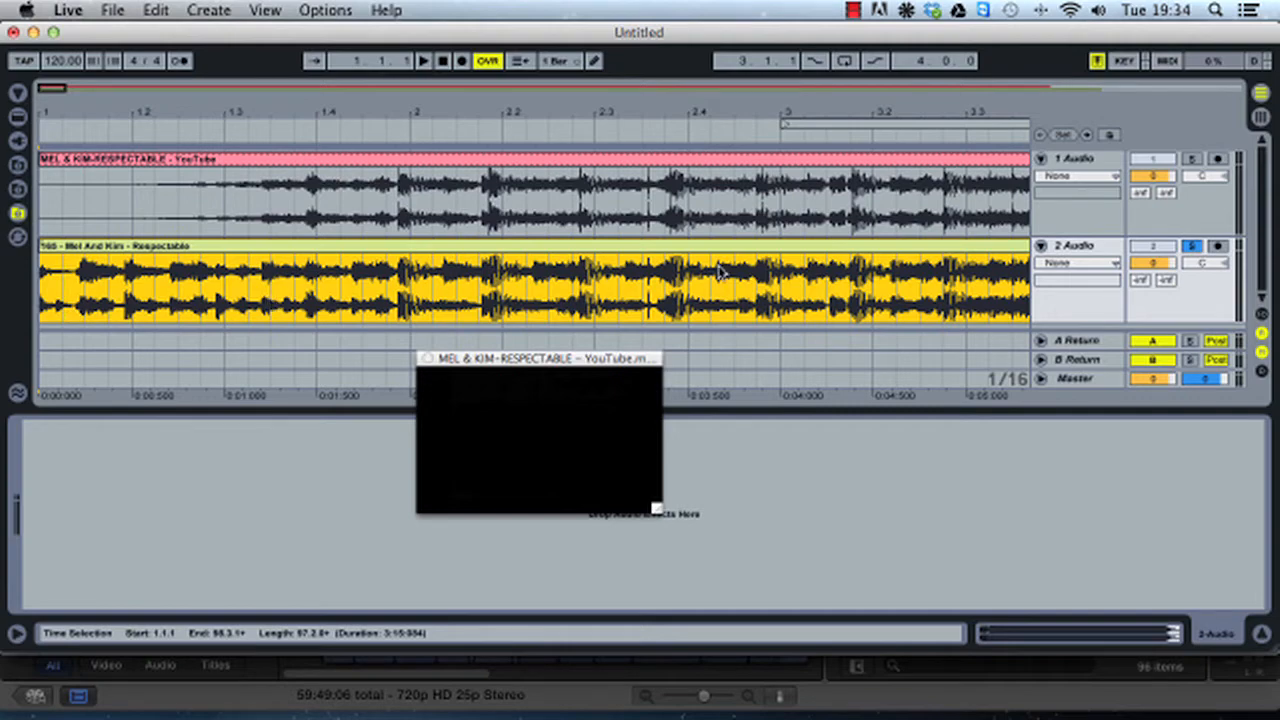
# Step: Turn off solo on the 2 Audio track and play both clips together from 1.1.1
pyautogui.press('-')
pyautogui.press('-')
pyautogui.press('-')
pyautogui.press('-')
pyautogui.press('-')
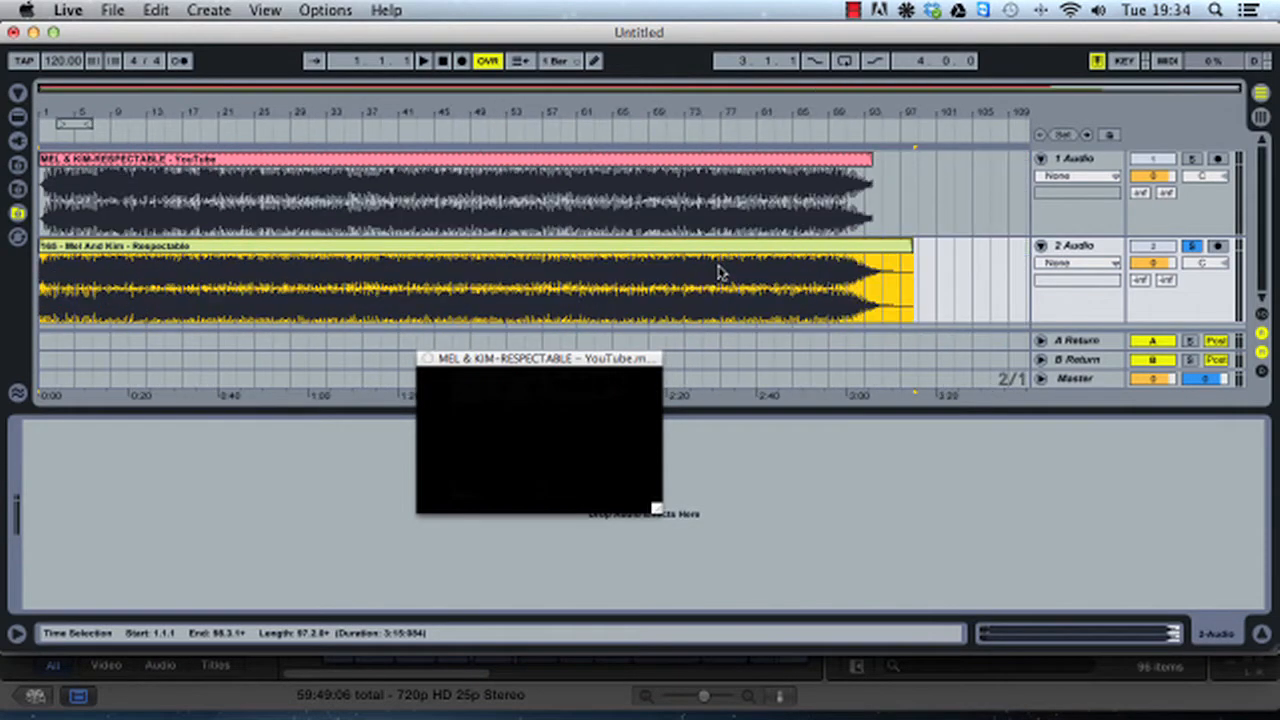
pyautogui.click(1191, 246)
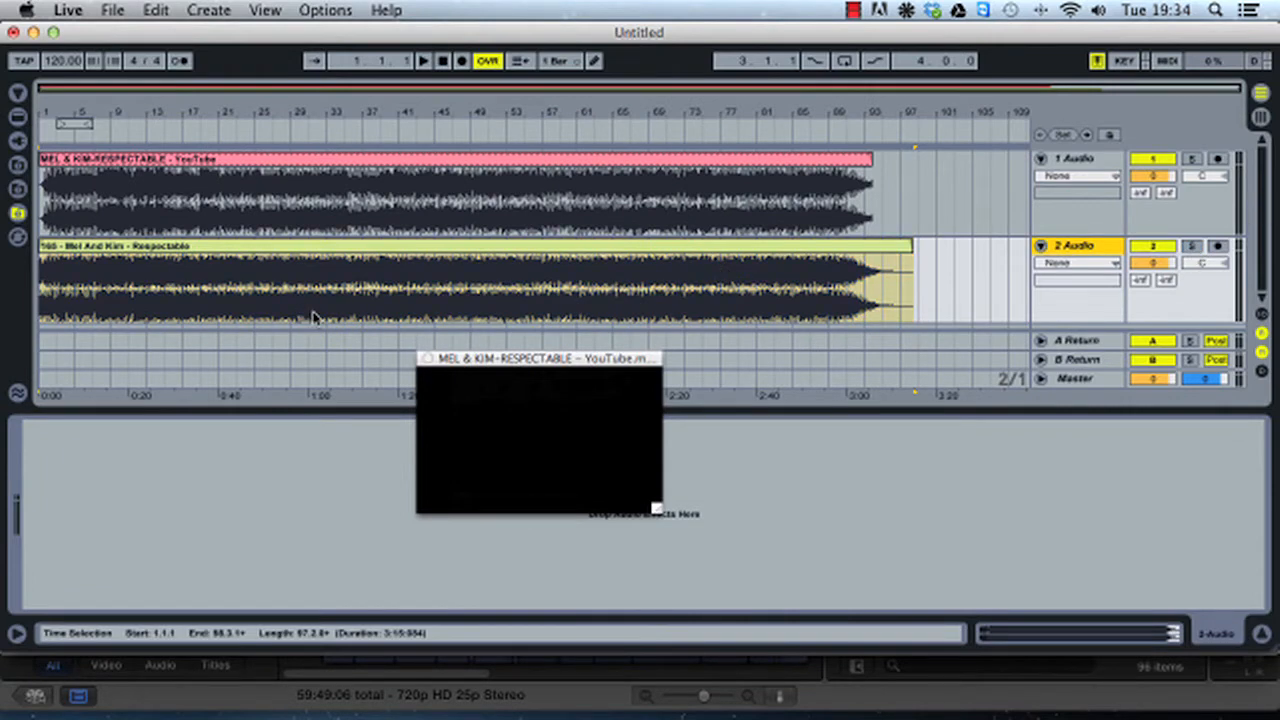
pyautogui.press('space')
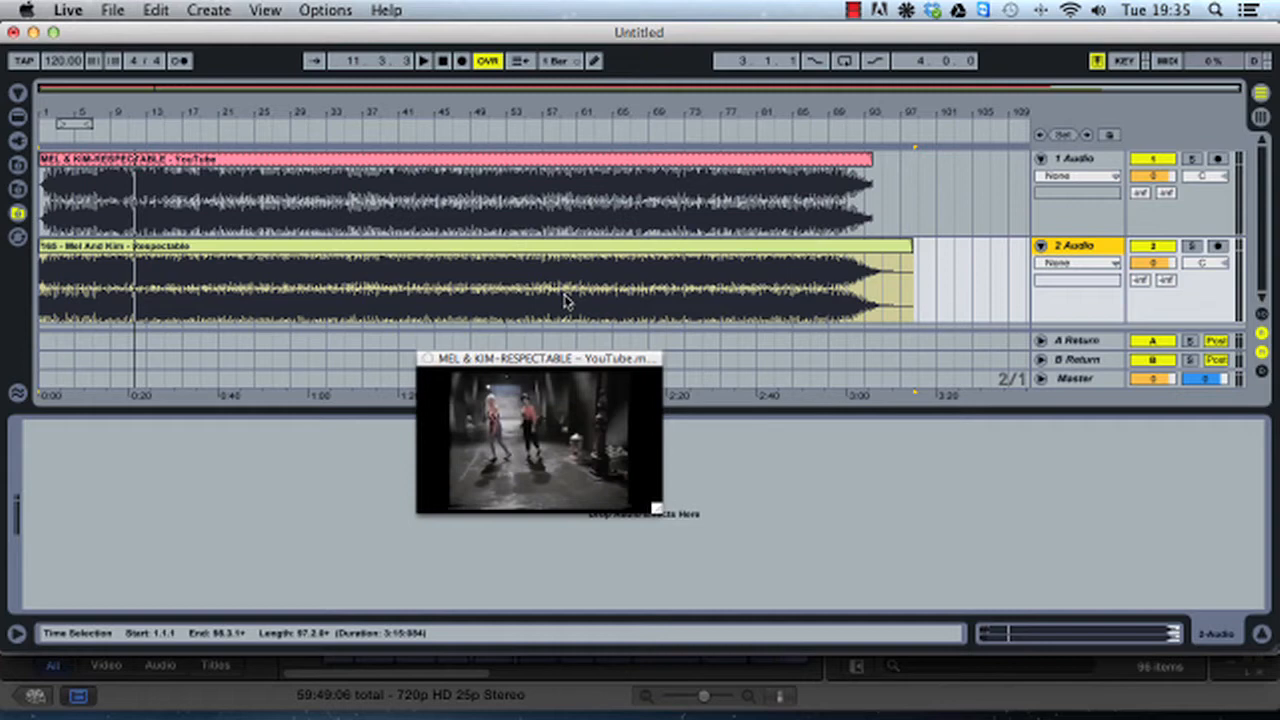
# Step: Move the video window up over the tracks and audition both clips from 55.1.1 to check the sync mid-song
pyautogui.moveTo(555, 358); pyautogui.dragTo(642, 131)
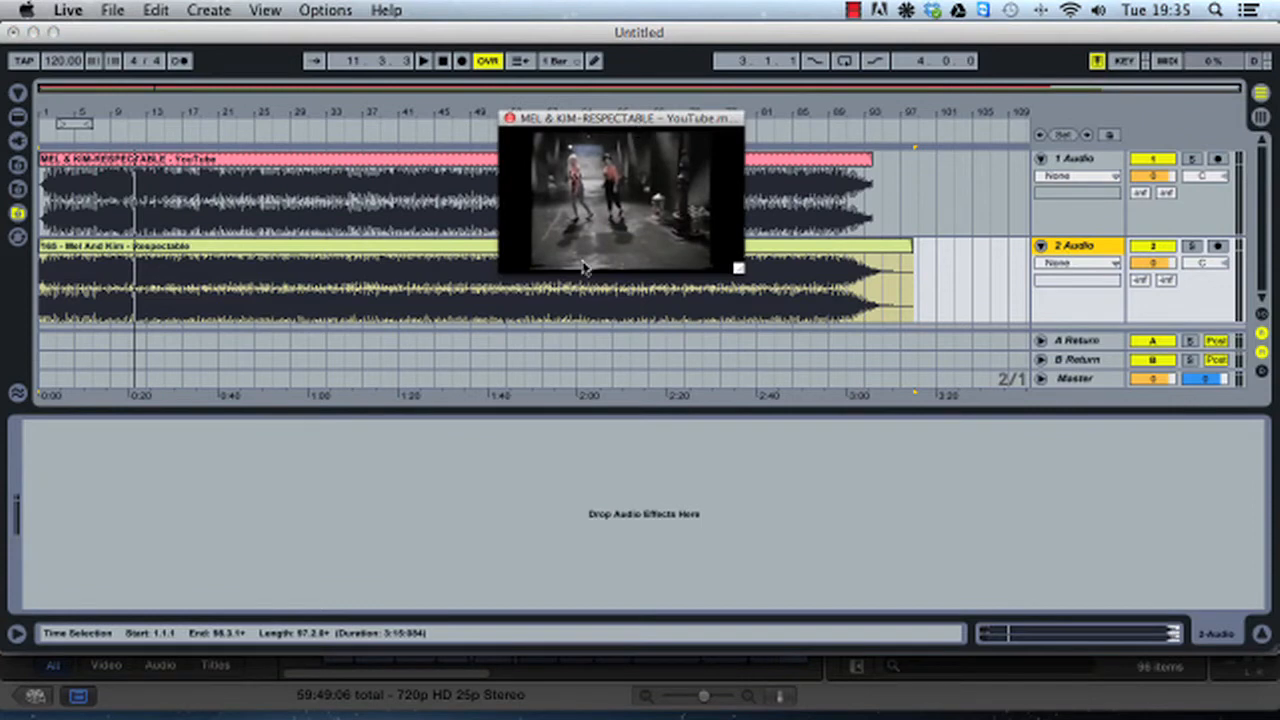
pyautogui.click(508, 312)
pyautogui.click(520, 300)
pyautogui.press('space')
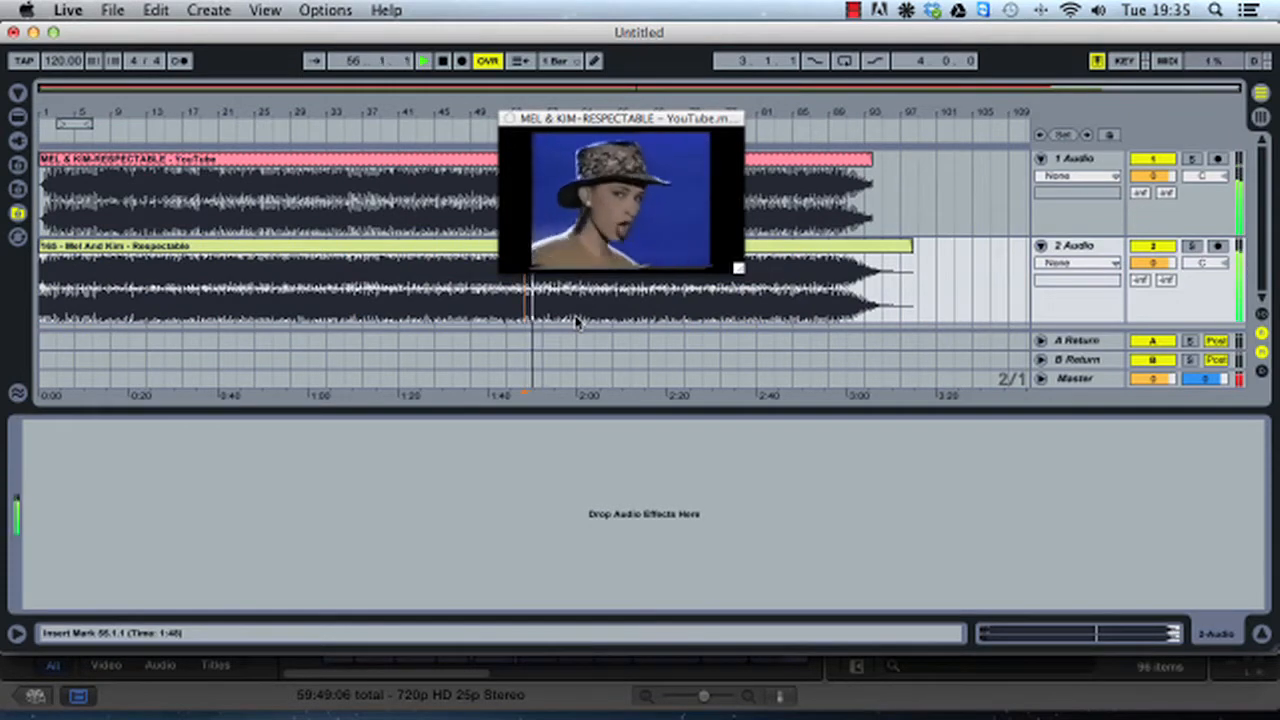
pyautogui.press('space')
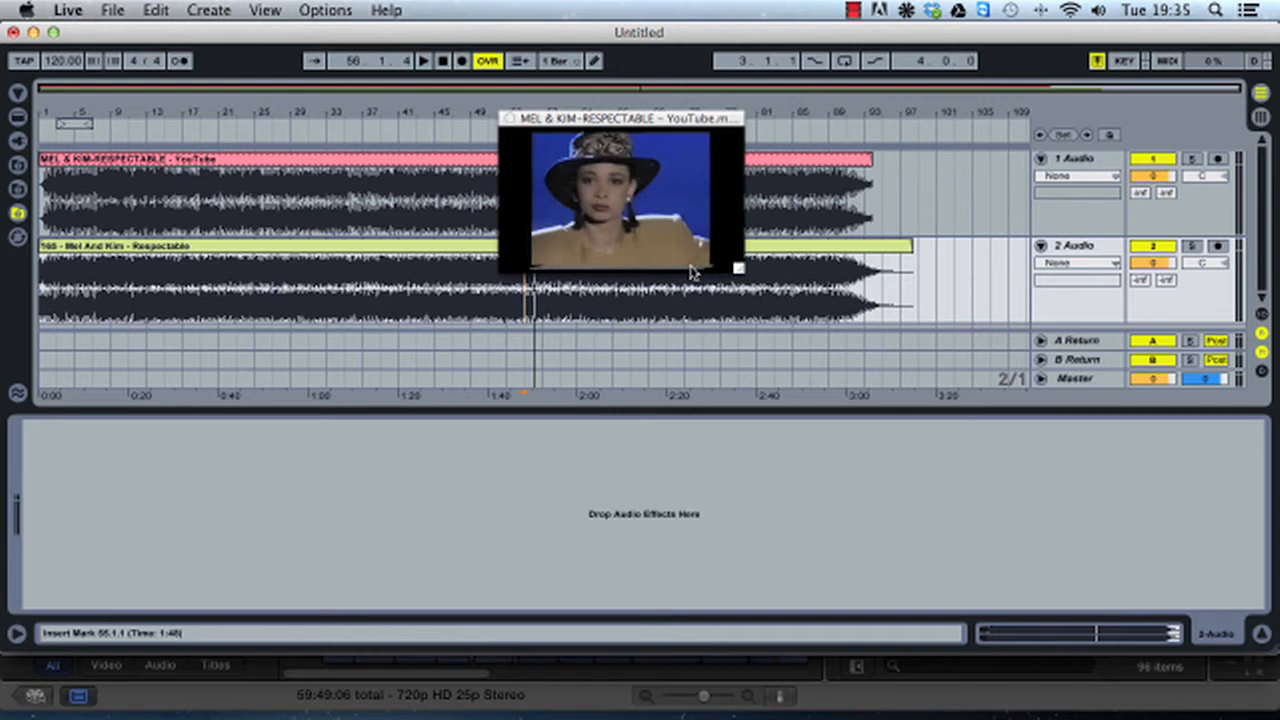
# Step: Examine both clips' endings around bar 93 with the video window moved off the tracks, and play them from 89.3.3
pyautogui.click(862, 285)
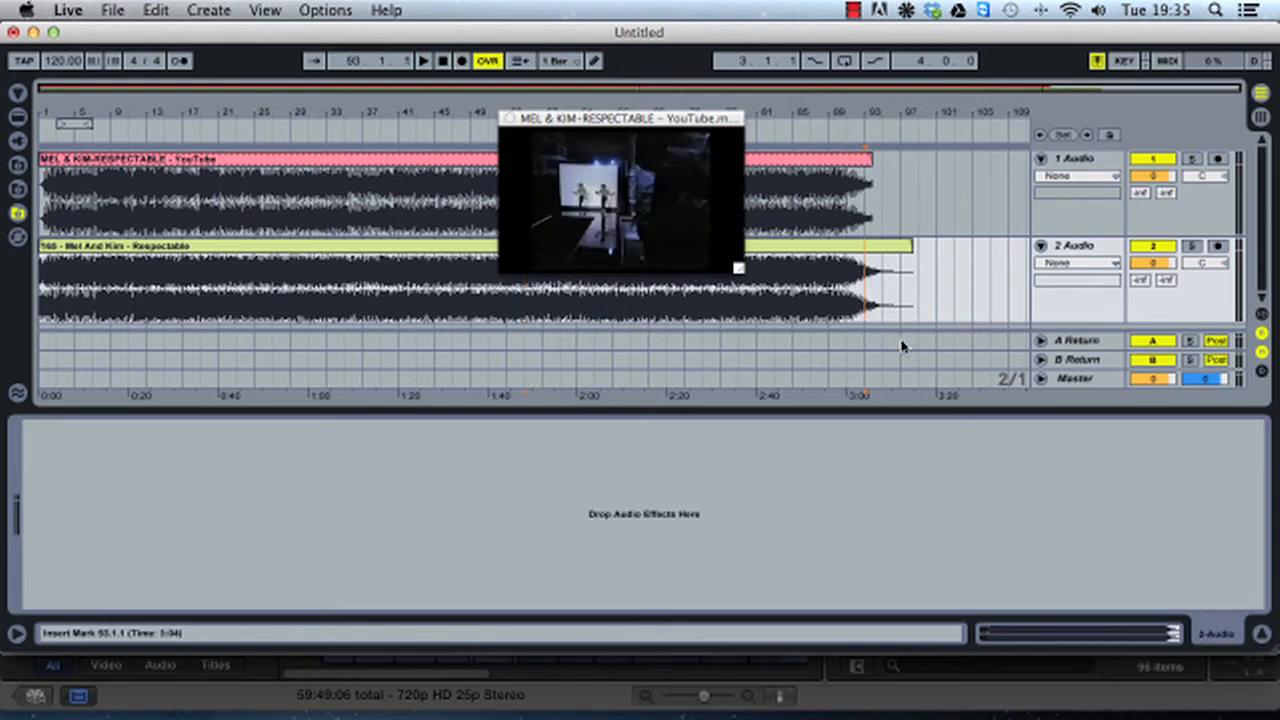
pyautogui.press('+')
pyautogui.press('+')
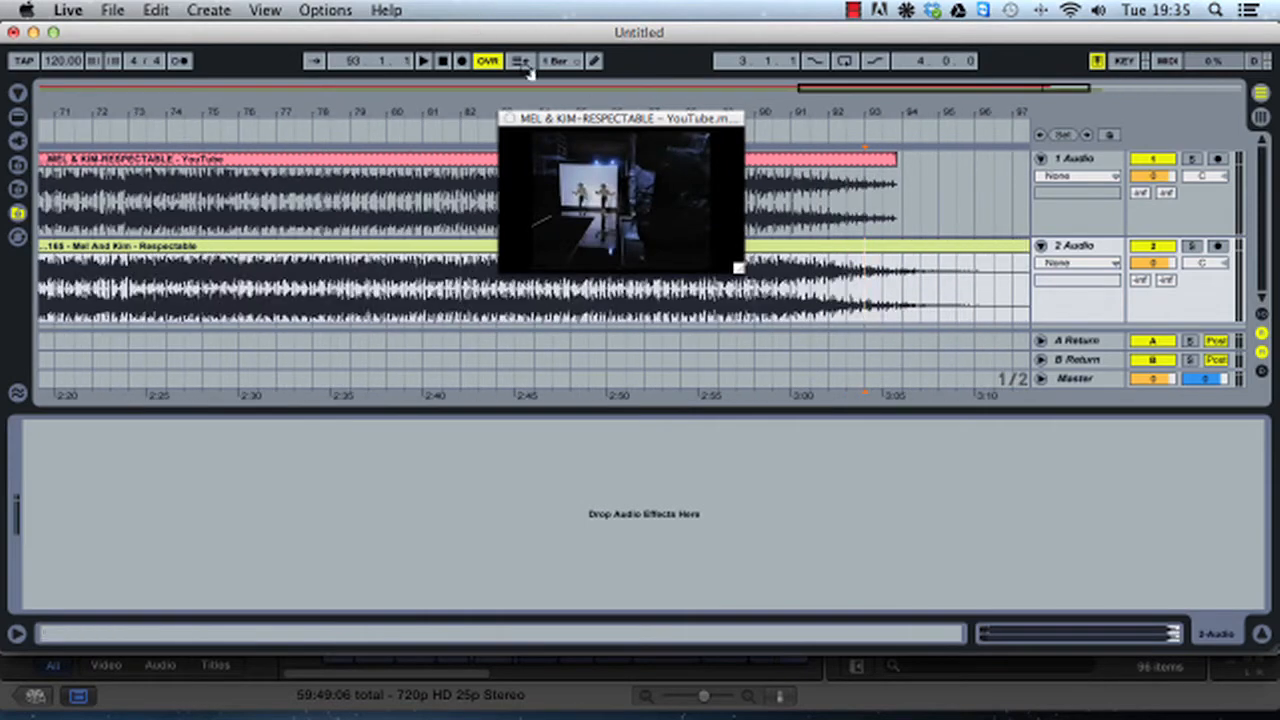
pyautogui.moveTo(610, 119); pyautogui.dragTo(168, 370)
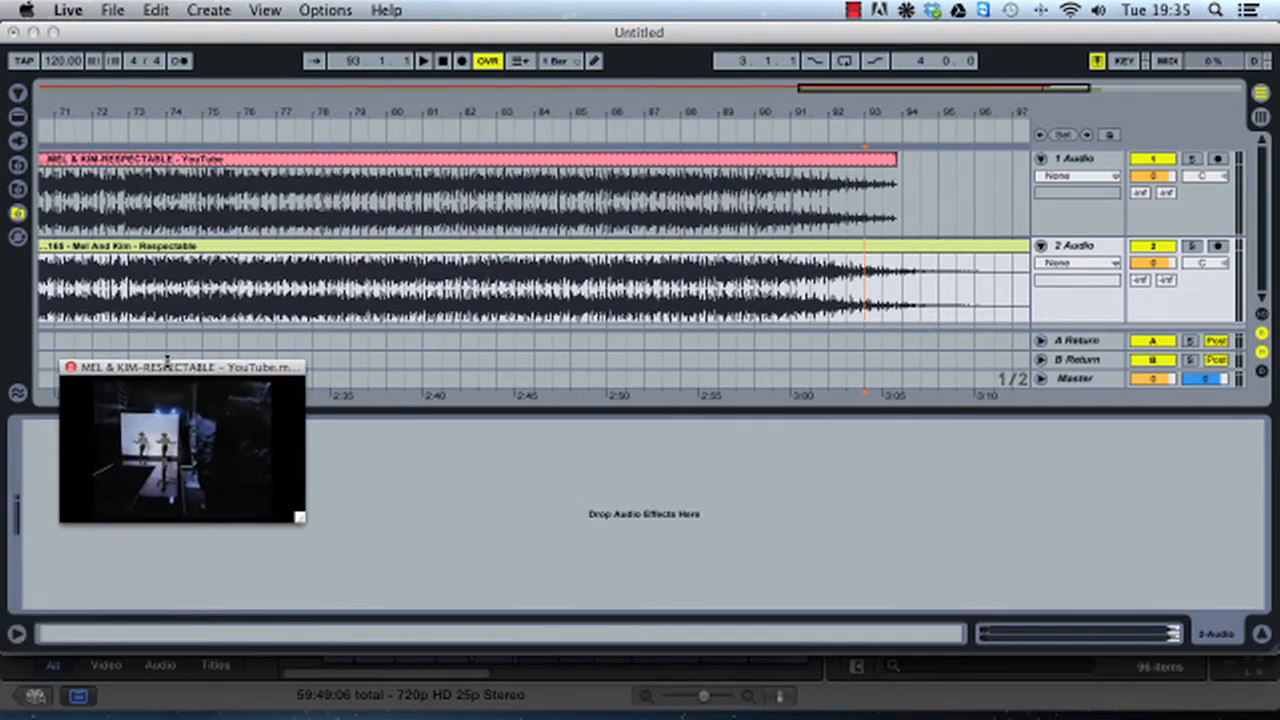
pyautogui.press('+')
pyautogui.press('+')
pyautogui.press('+')
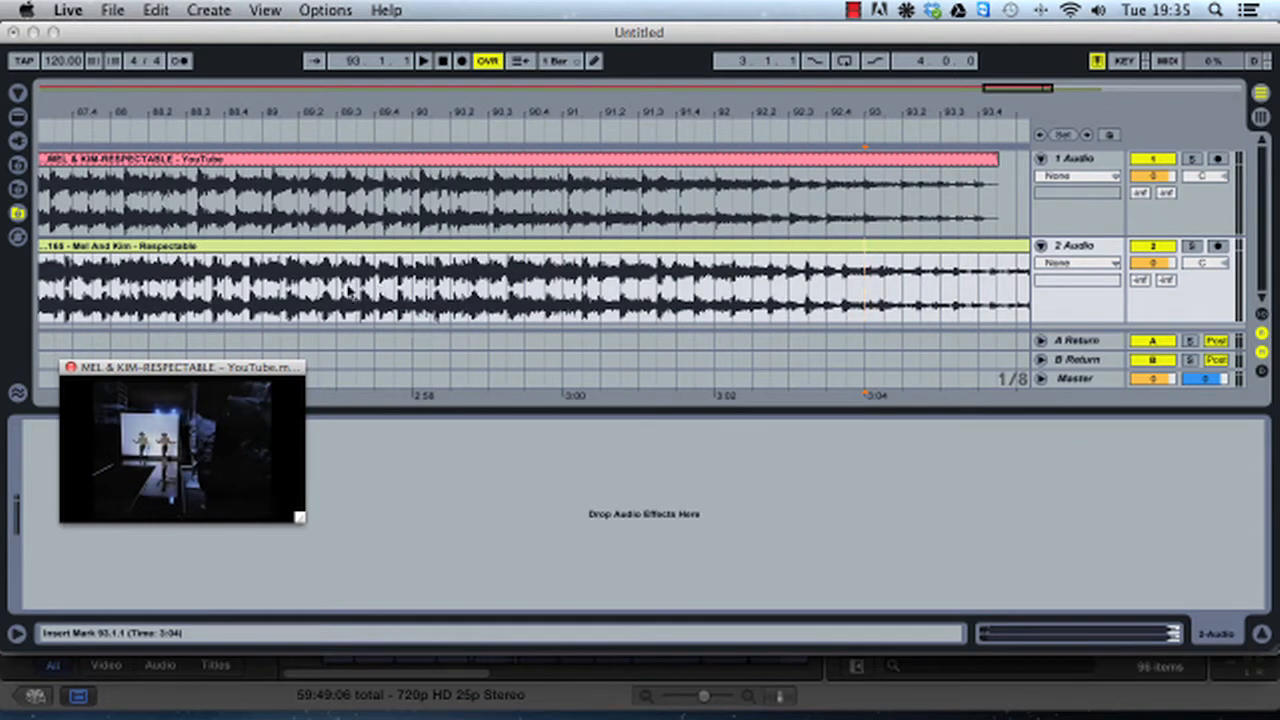
pyautogui.click(352, 292)
pyautogui.press('space')
pyautogui.press('space')
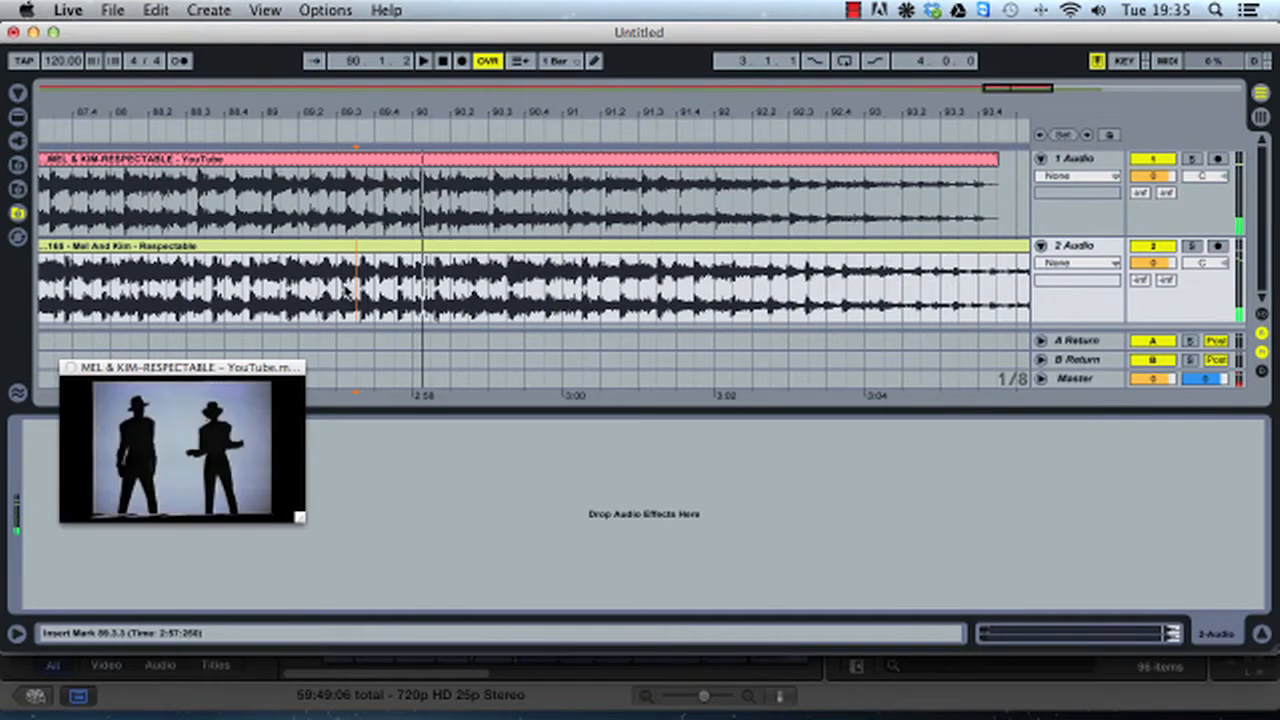
# Step: Open the Respectable clip's sample waveform for editing and shrink that view to reveal the arrangement tracks
pyautogui.doubleClick(668, 249)
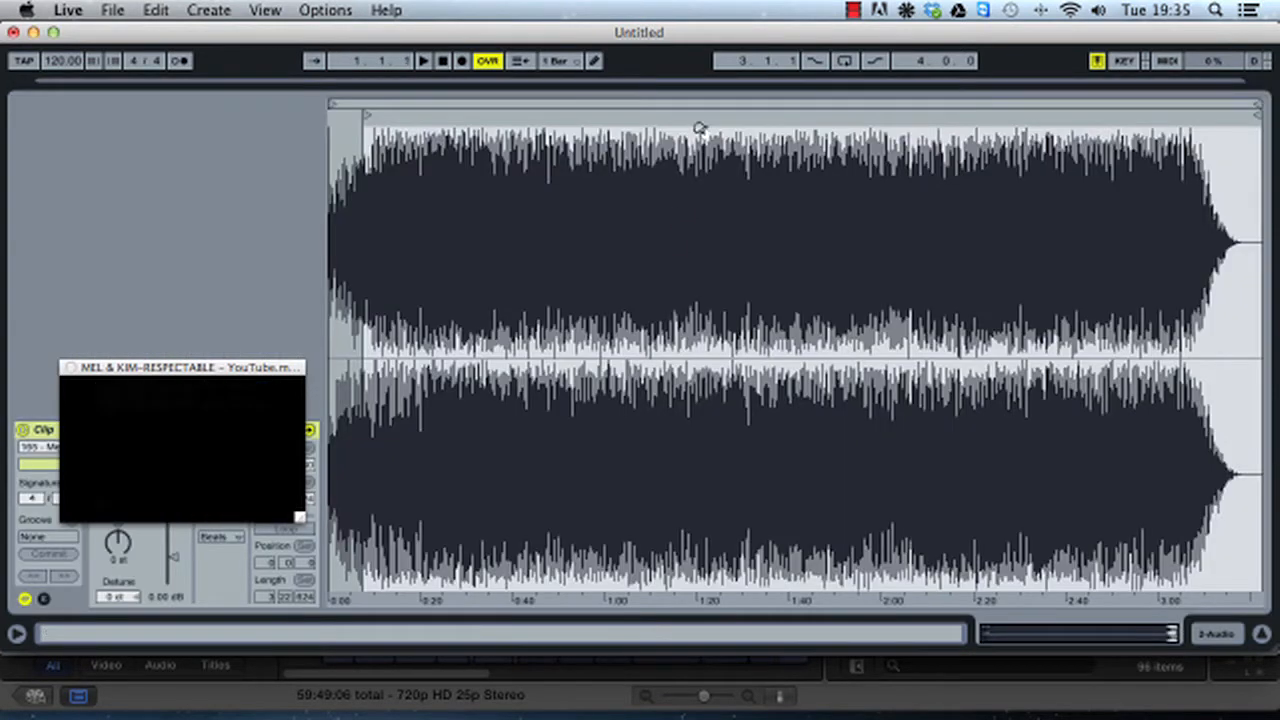
pyautogui.moveTo(705, 87); pyautogui.dragTo(694, 422)
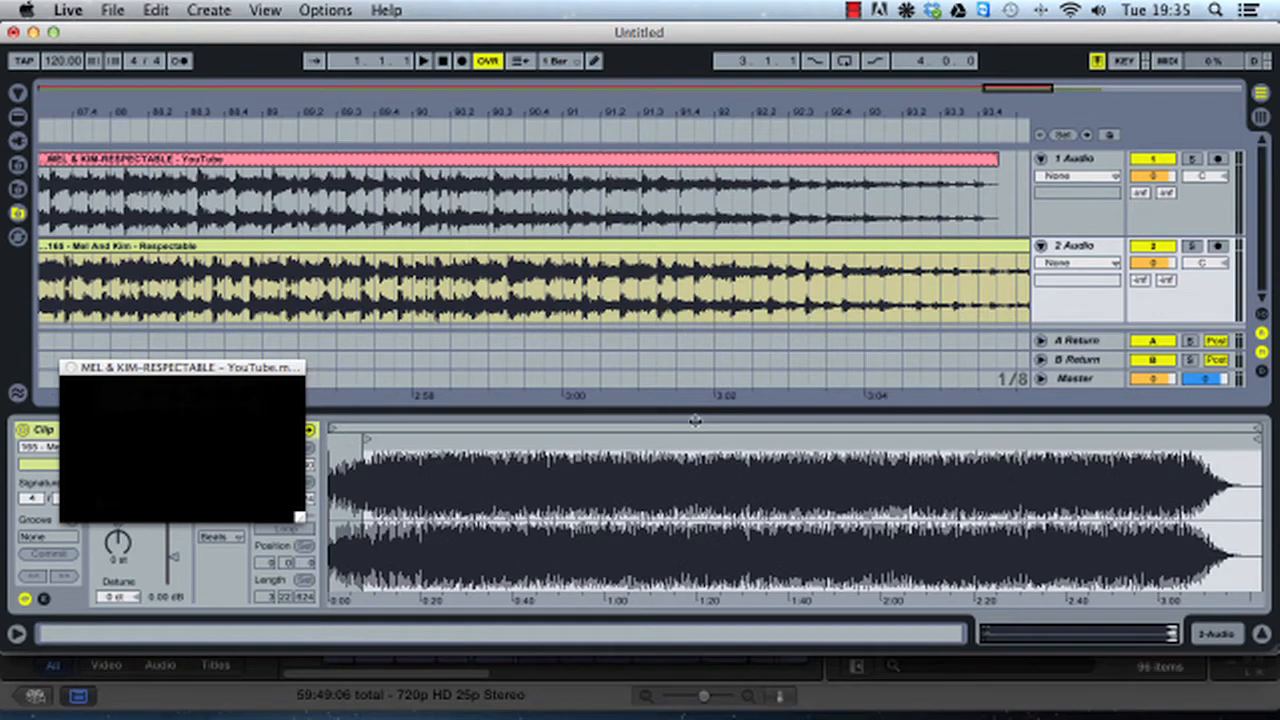
# Step: Move the video window up off the clip settings and turn on Warp for the Respectable clip on the 2 Audio track
pyautogui.click(663, 257)
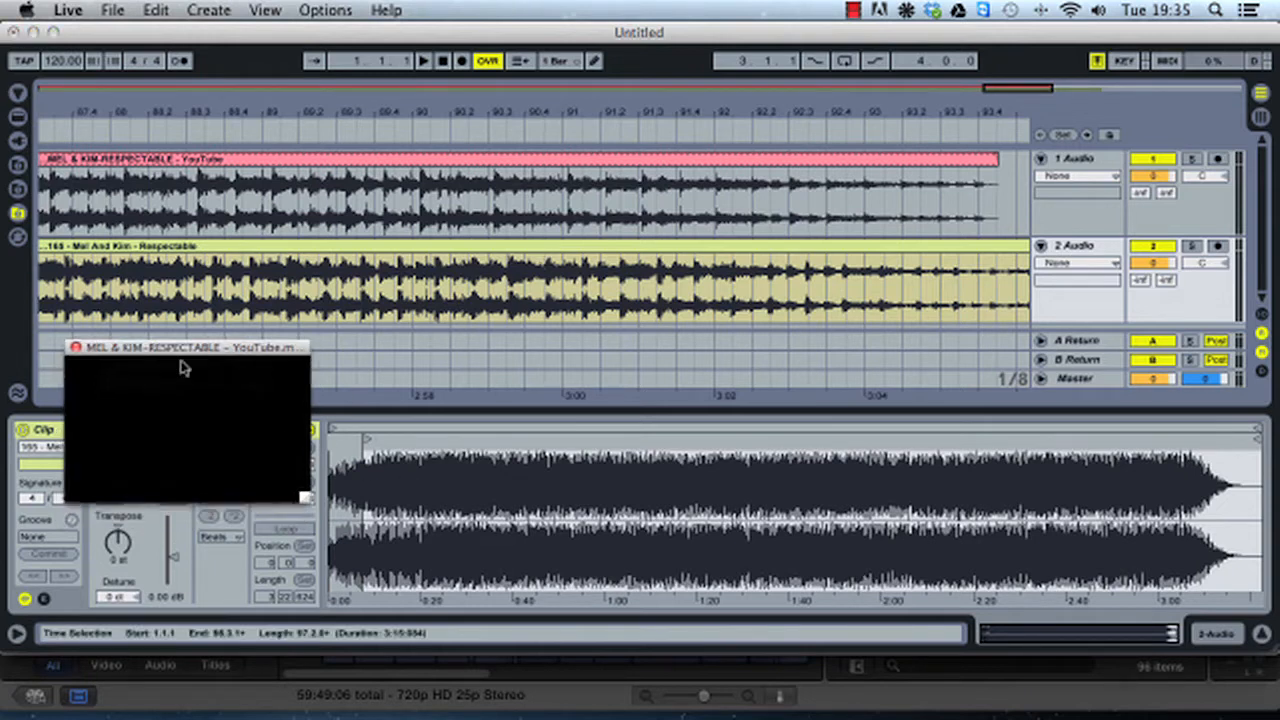
pyautogui.moveTo(180, 366); pyautogui.dragTo(188, 262)
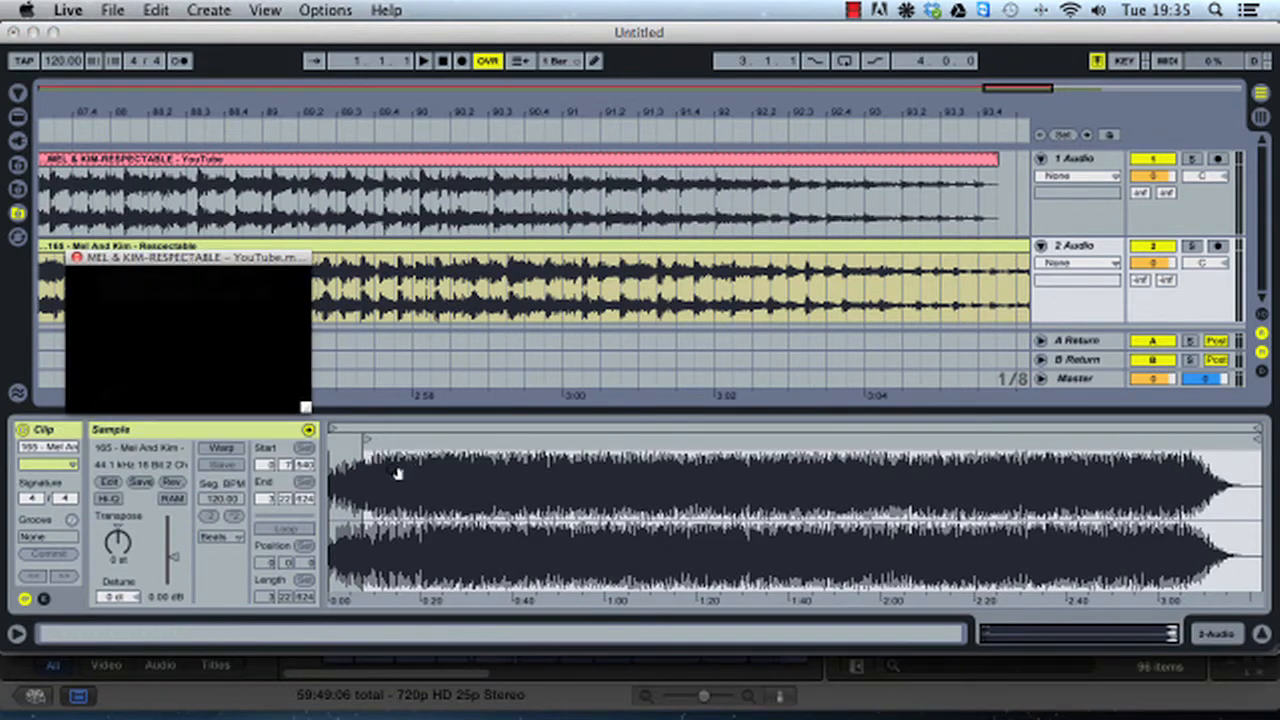
pyautogui.click(222, 448)
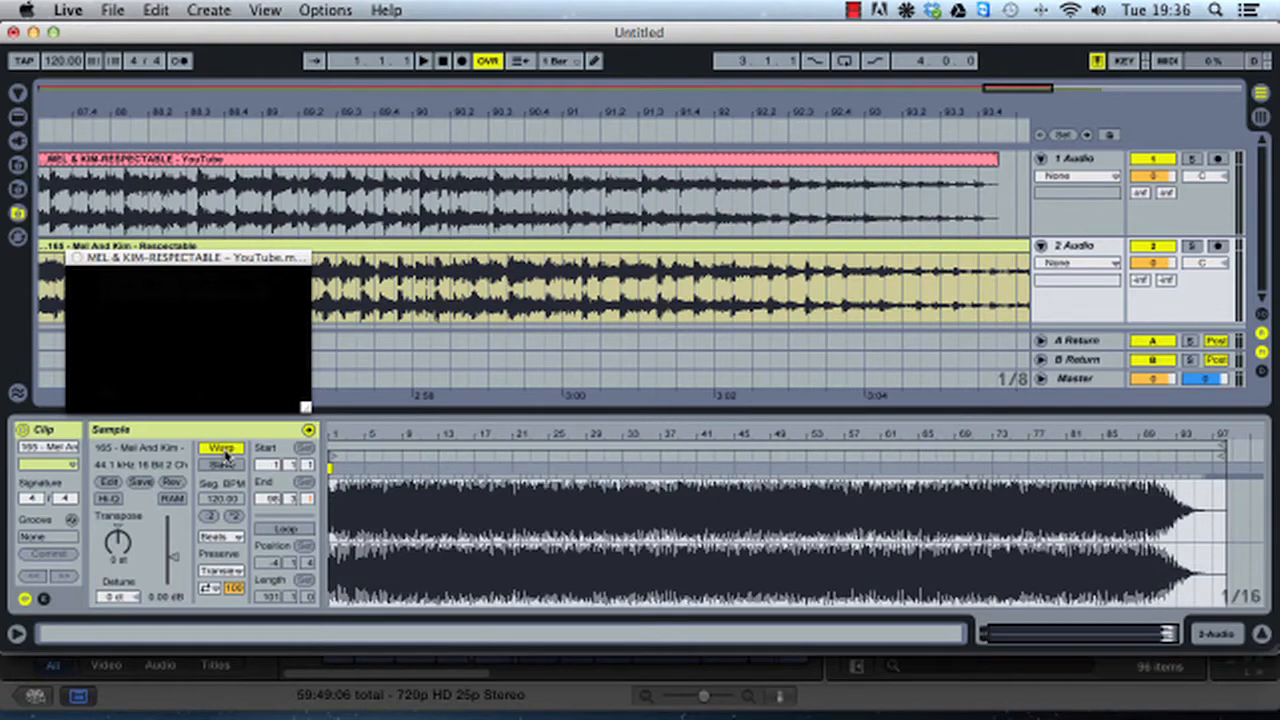
pyautogui.hscroll(-5, 770, 287)
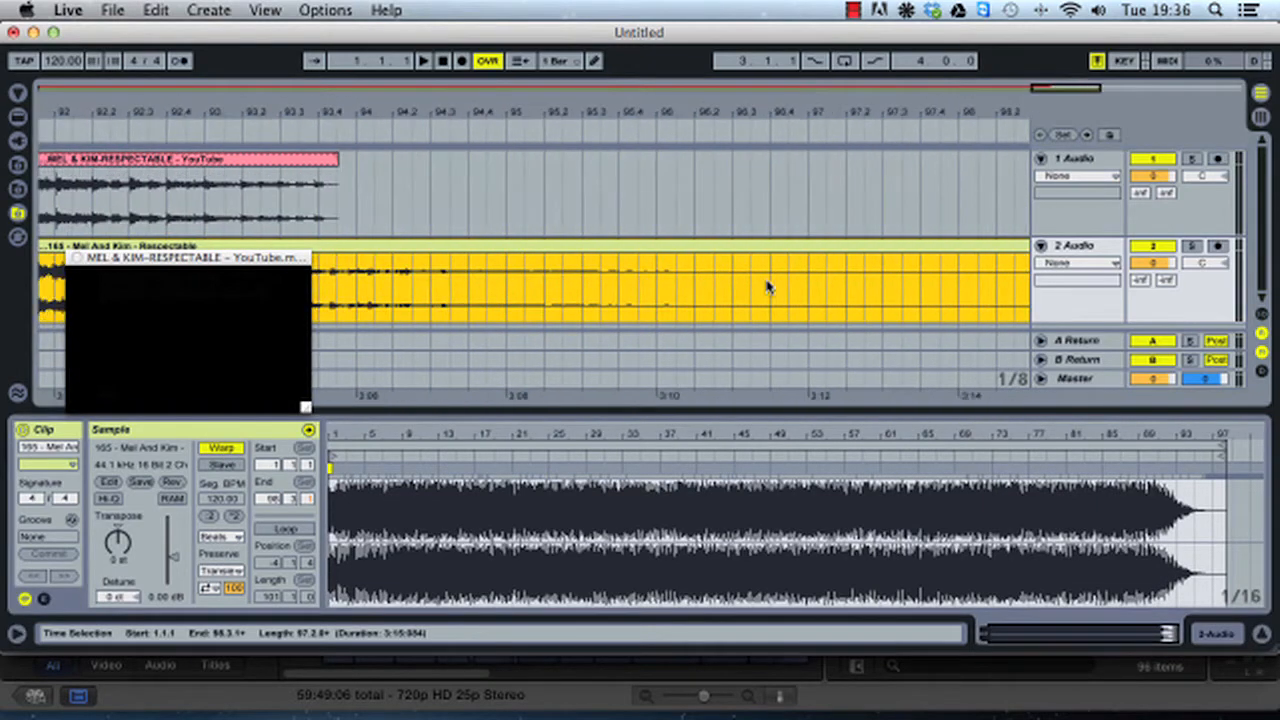
pyautogui.hscroll(-1, 770, 287)
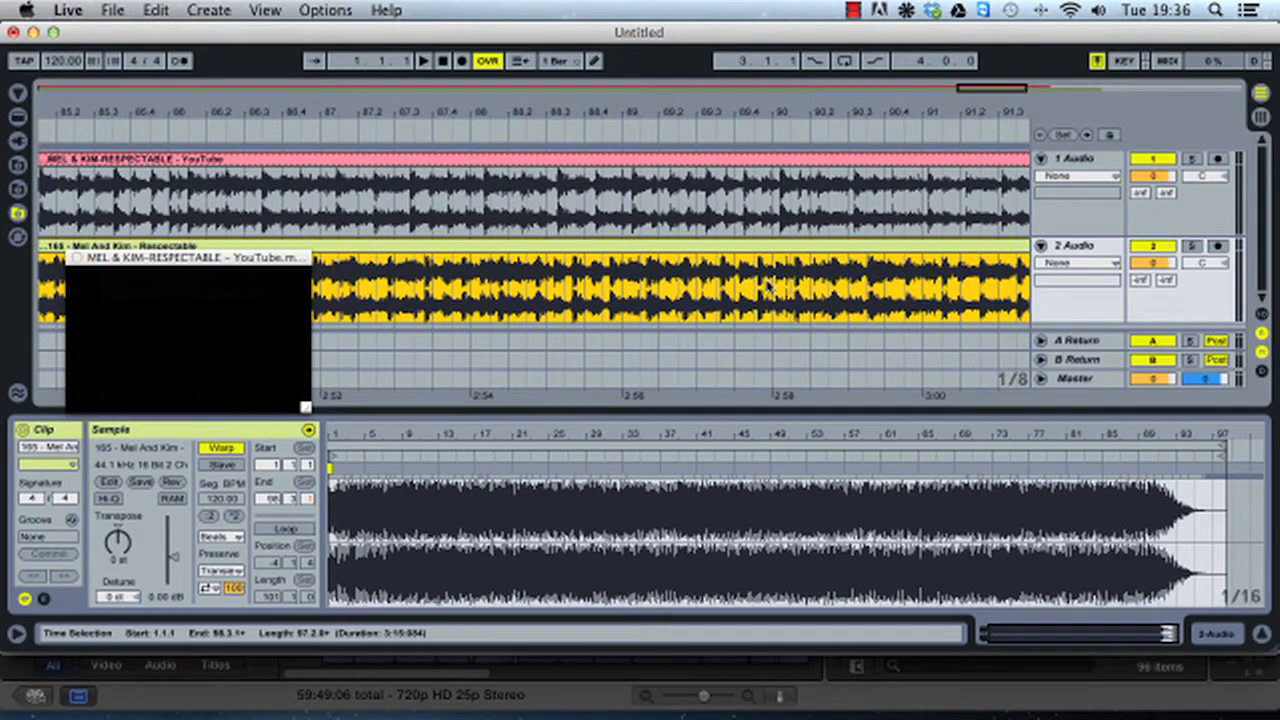
# Step: Switch Warp off and back on for the Respectable clip and set its warp mode to Complex
pyautogui.click(222, 449)
pyautogui.click(222, 449)
pyautogui.click(222, 449)
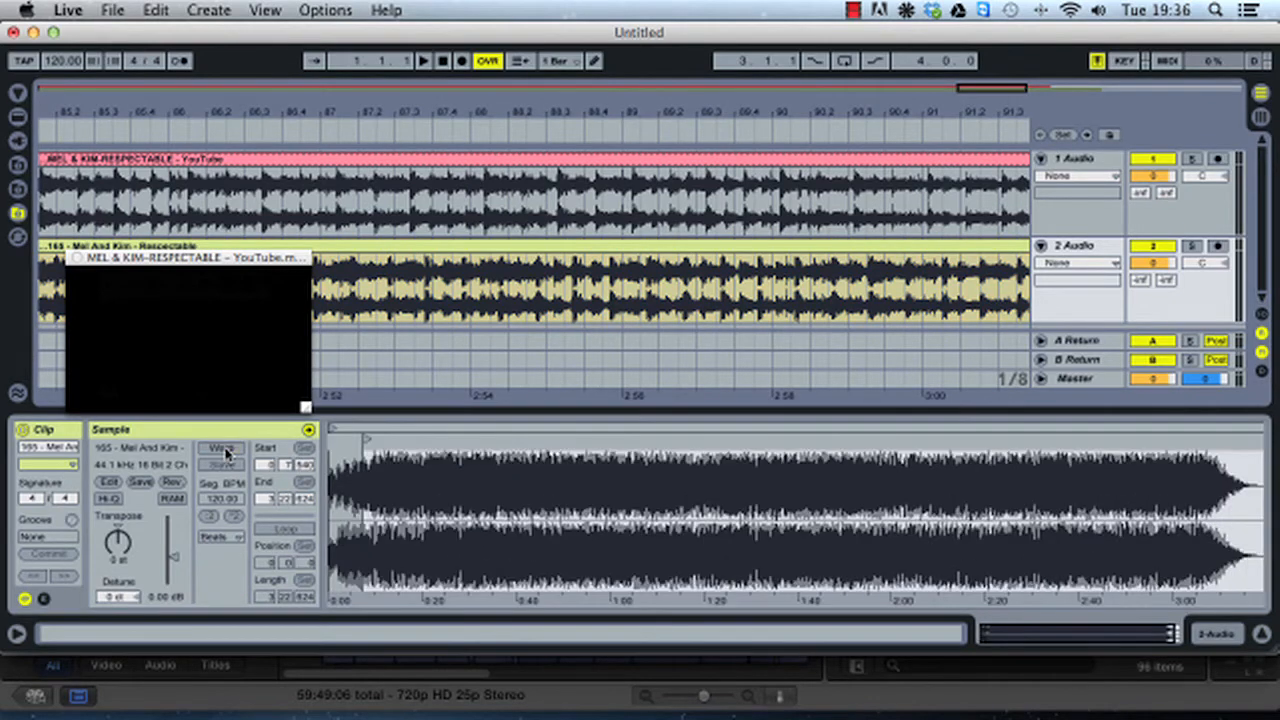
pyautogui.click(222, 449)
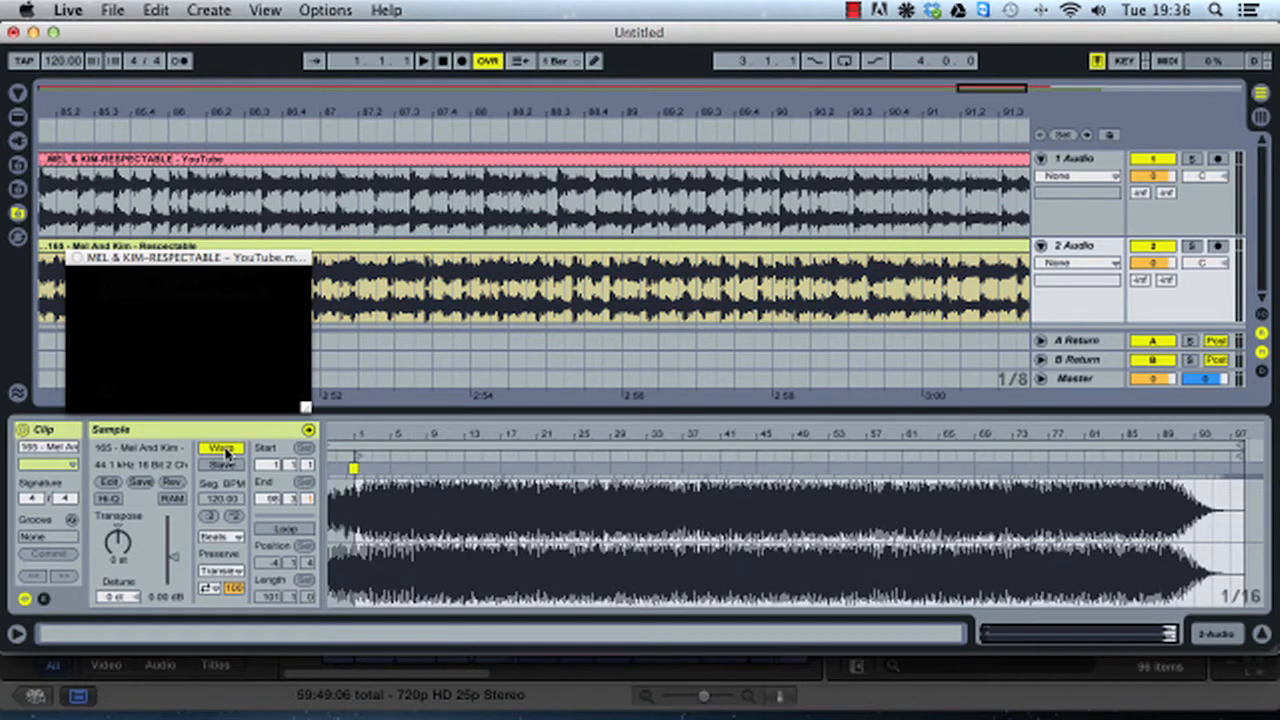
pyautogui.click(237, 540)
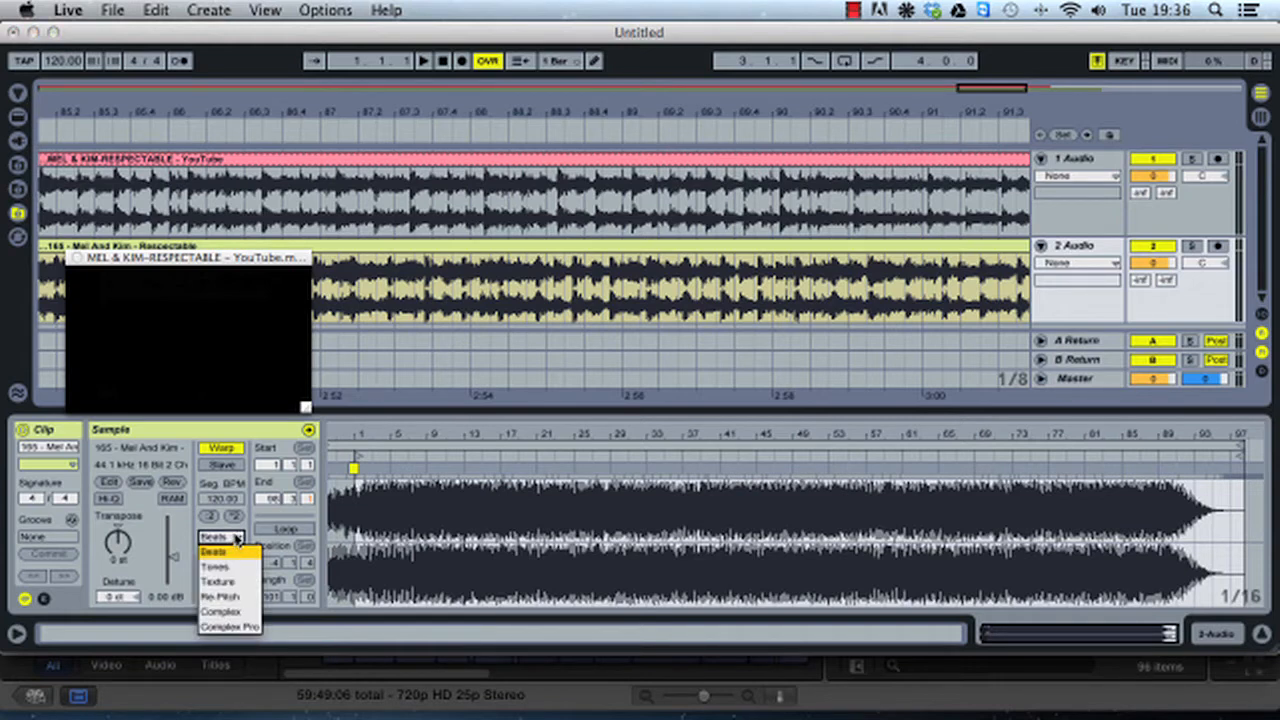
pyautogui.click(210, 611)
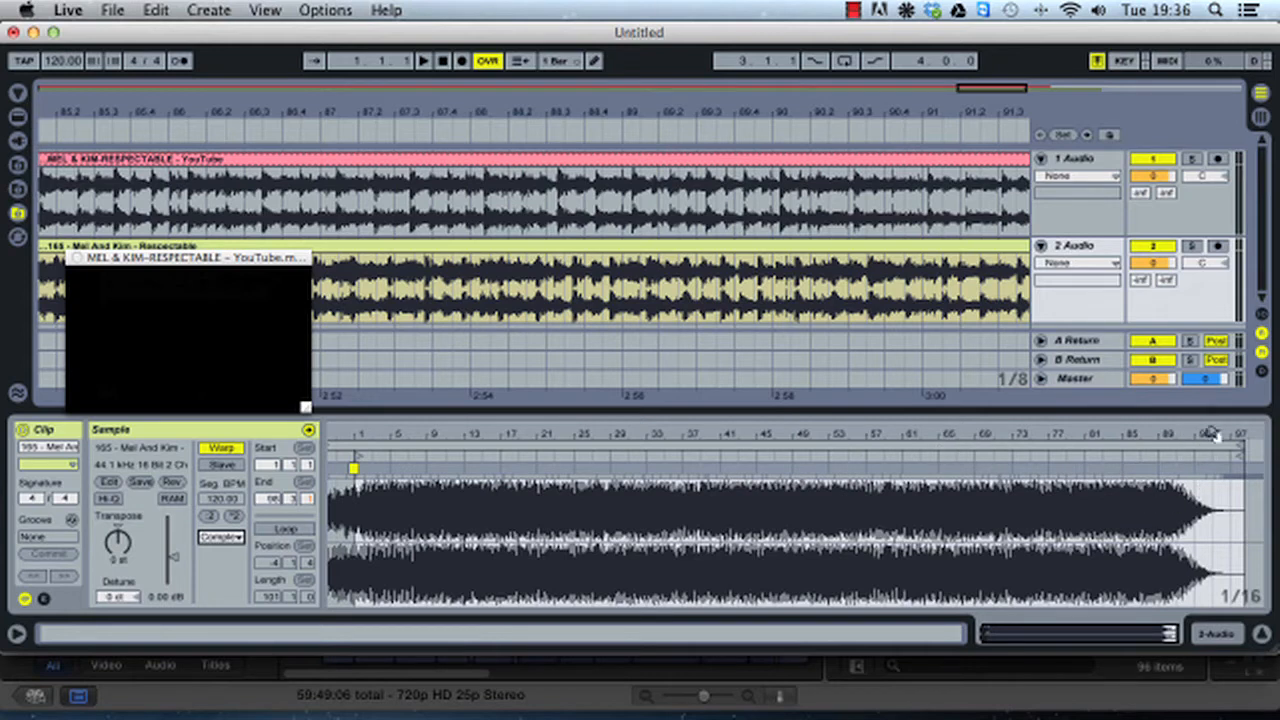
# Step: Add a warp marker at bar 96 near the end of the Respectable sample and shift it earlier to 95.4.3
pyautogui.moveTo(1211, 432); pyautogui.dragTo(1204, 565)
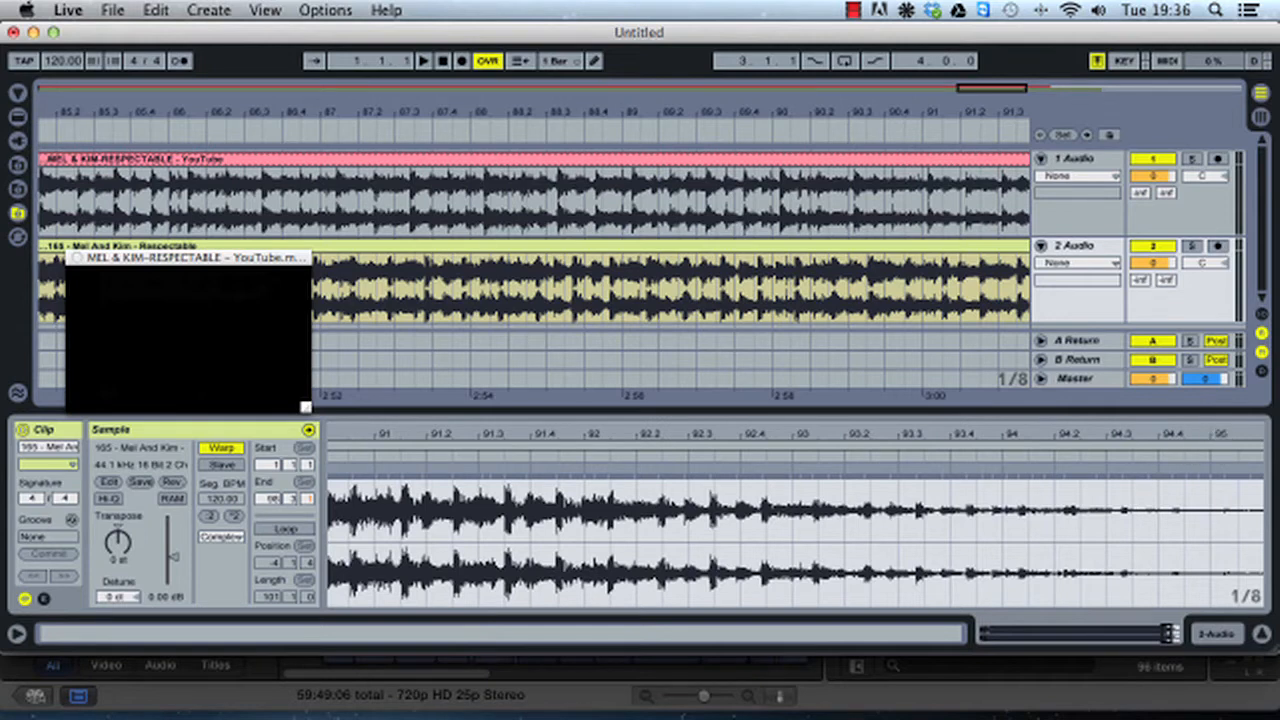
pyautogui.moveTo(1218, 436)
pyautogui.mouseDown()
pyautogui.moveTo(790, 436)
pyautogui.moveTo(1224, 432)
pyautogui.mouseUp()
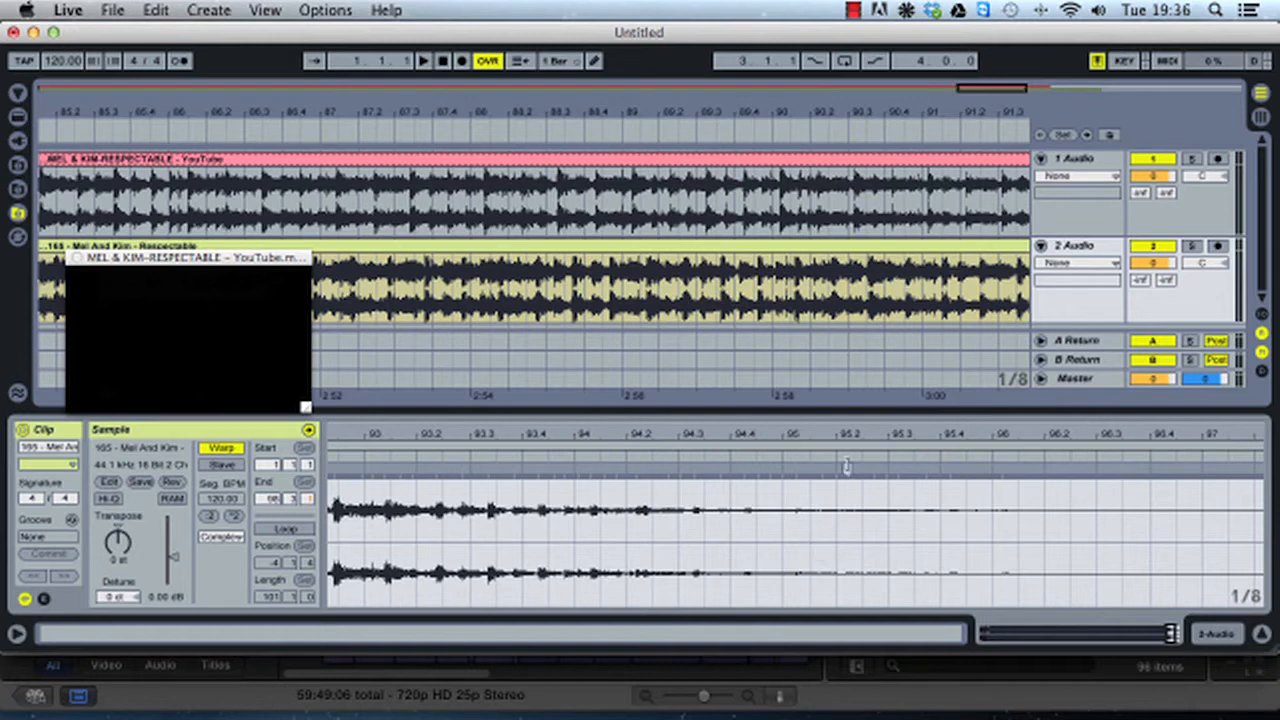
pyautogui.click(995, 478)
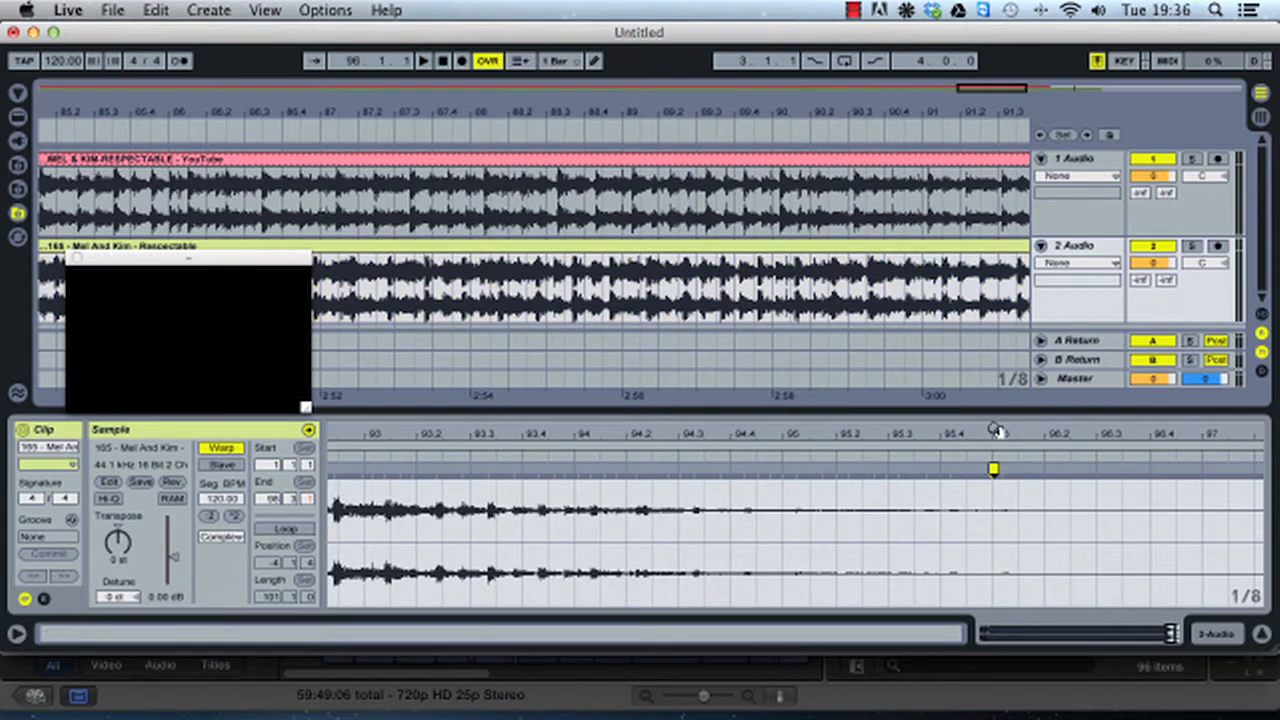
pyautogui.moveTo(997, 430); pyautogui.dragTo(997, 468)
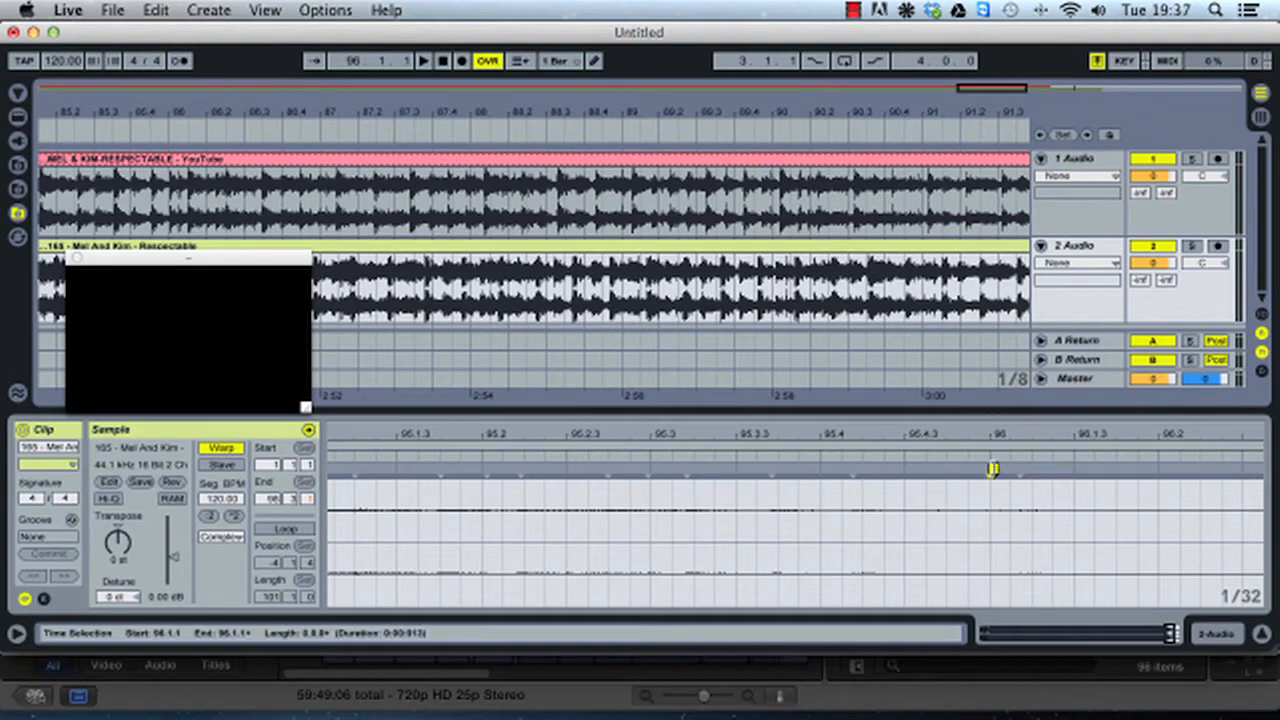
pyautogui.moveTo(993, 468)
pyautogui.mouseDown()
pyautogui.moveTo(885, 468)
pyautogui.moveTo(925, 470)
pyautogui.mouseUp()
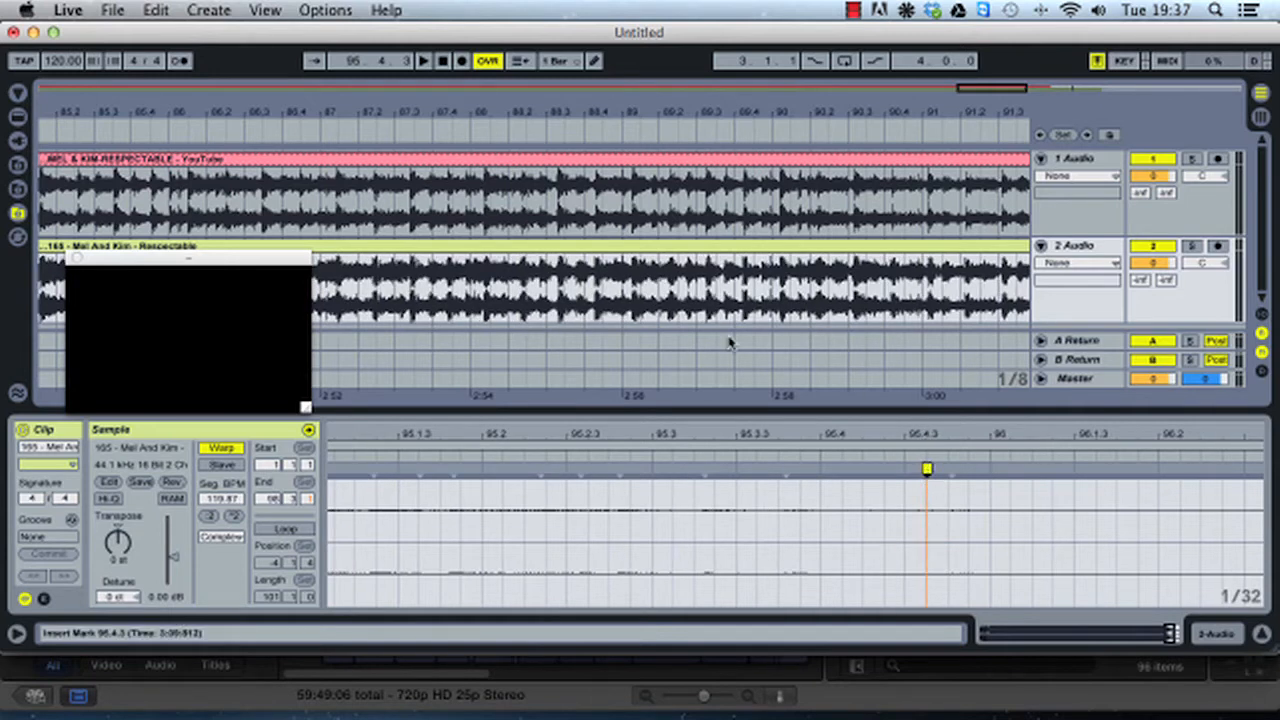
# Step: Audition both clips together from 88.1.1 and compare the waveforms of their endings
pyautogui.click(469, 298)
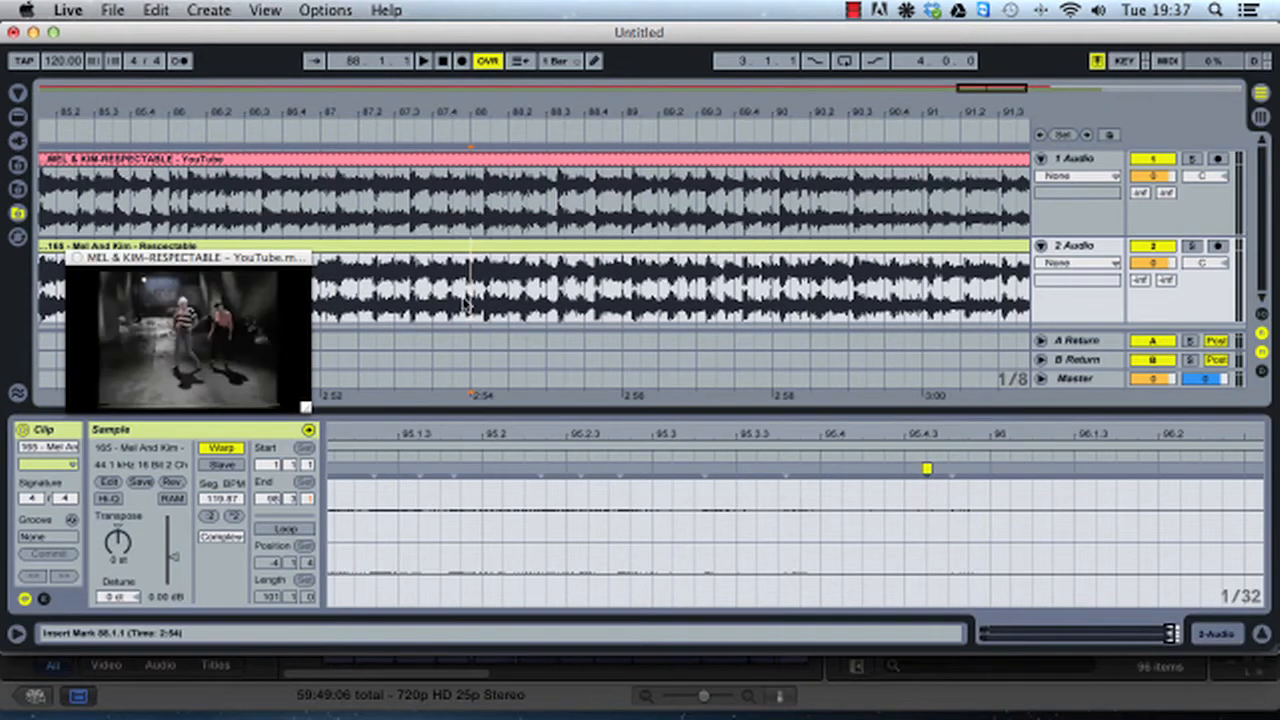
pyautogui.press('space')
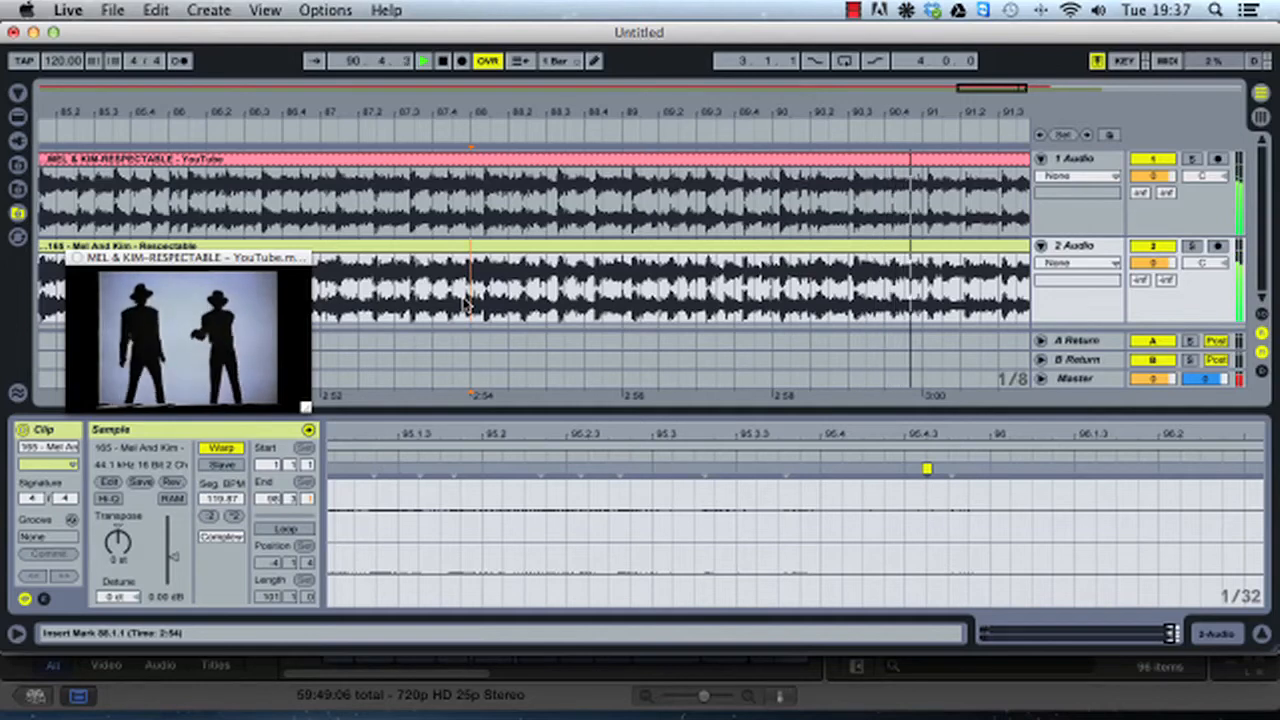
pyautogui.press('space')
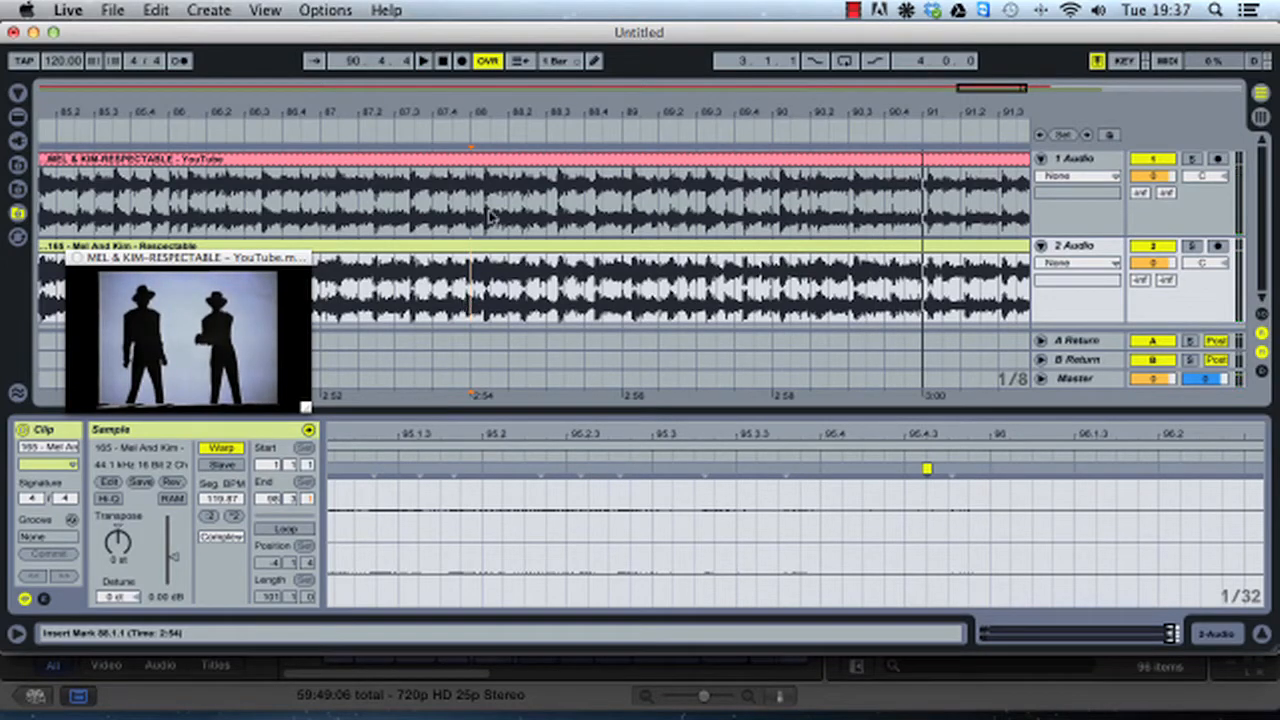
pyautogui.hscroll(8, 619, 296)
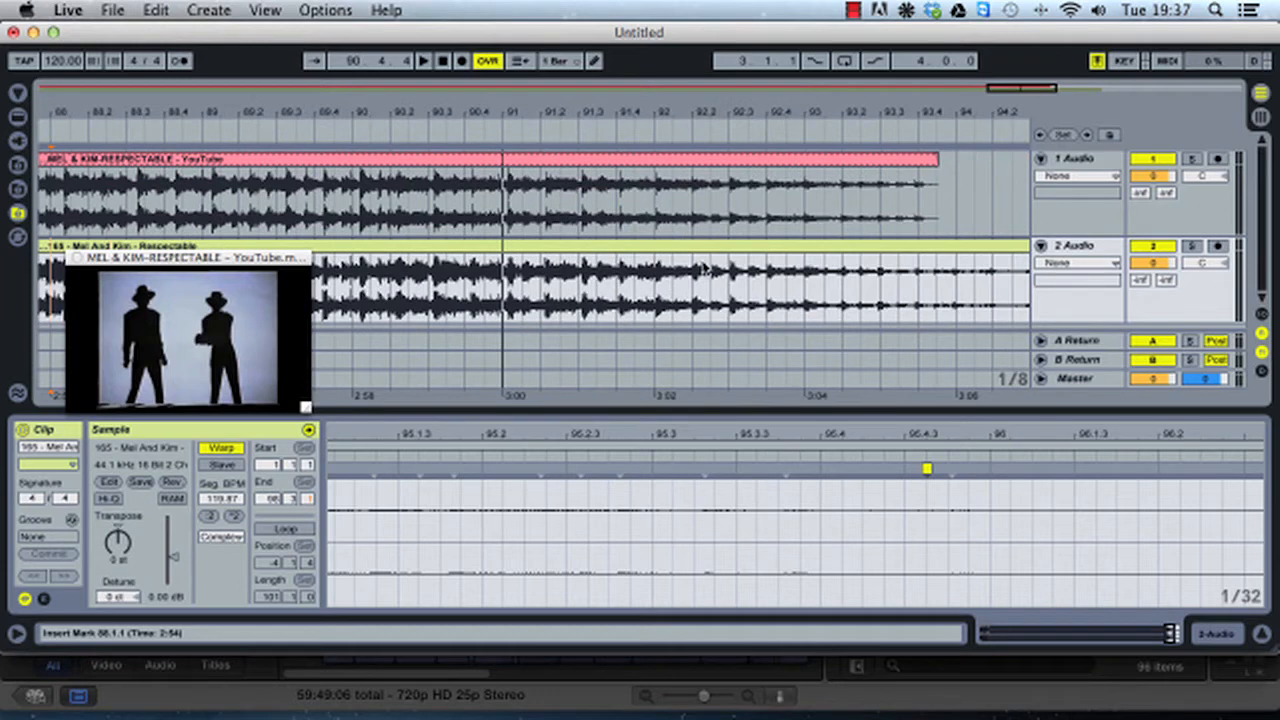
# Step: Reselect the warp marker at 95.4.3 and play both clips from 90.3.1 to check the sync near the end
pyautogui.click(926, 468)
pyautogui.doubleClick(926, 468)
pyautogui.moveTo(926, 468)
pyautogui.mouseDown()
pyautogui.moveTo(1157, 468)
pyautogui.moveTo(927, 470)
pyautogui.mouseUp()
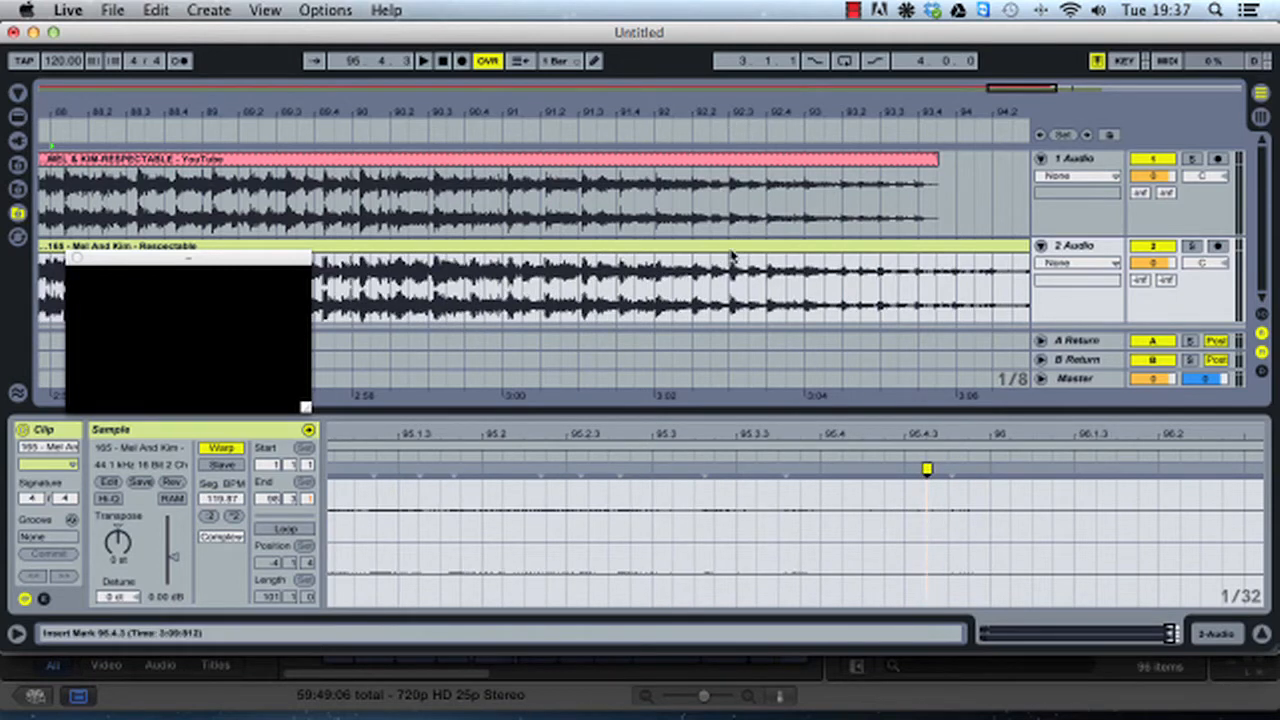
pyautogui.click(430, 283)
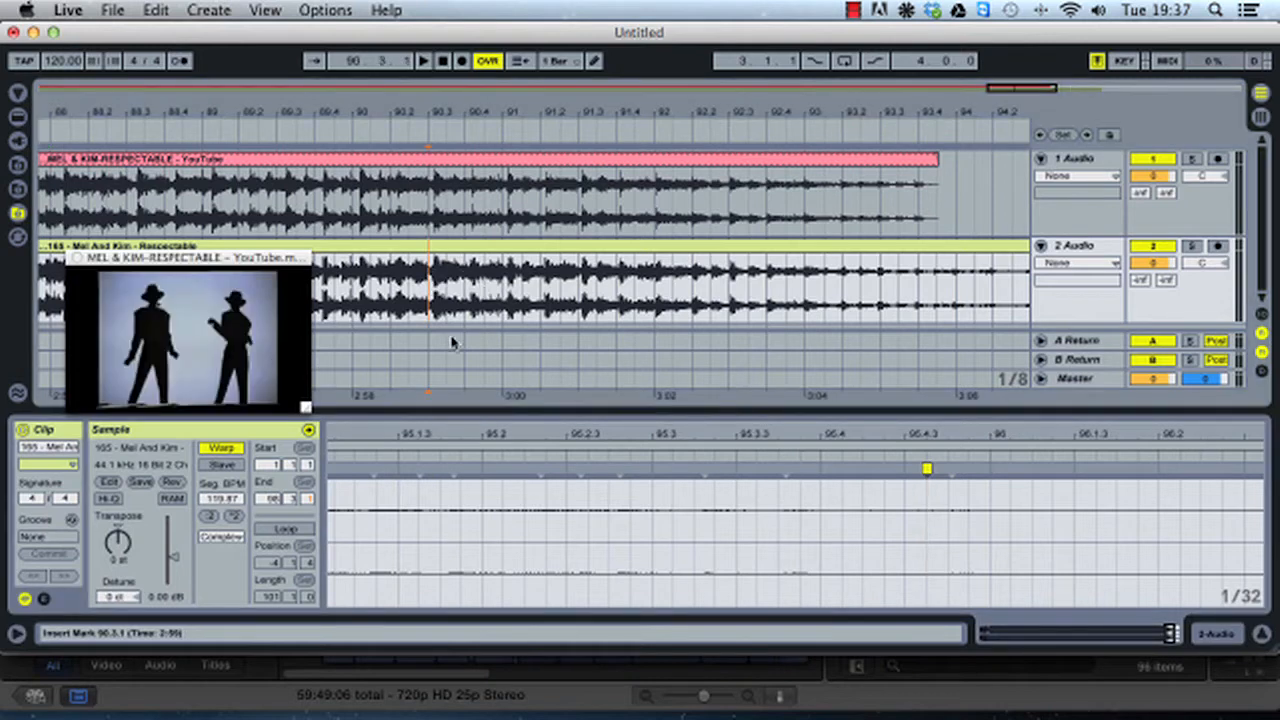
pyautogui.press('space')
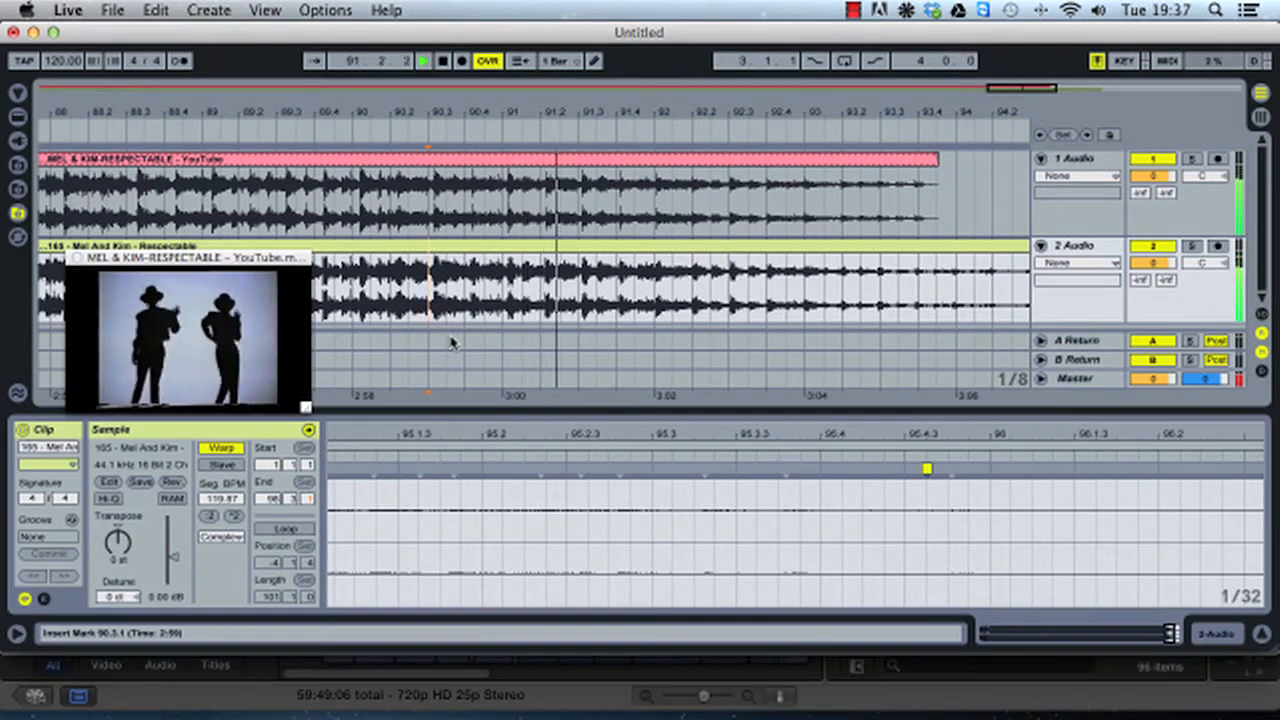
pyautogui.press('space')
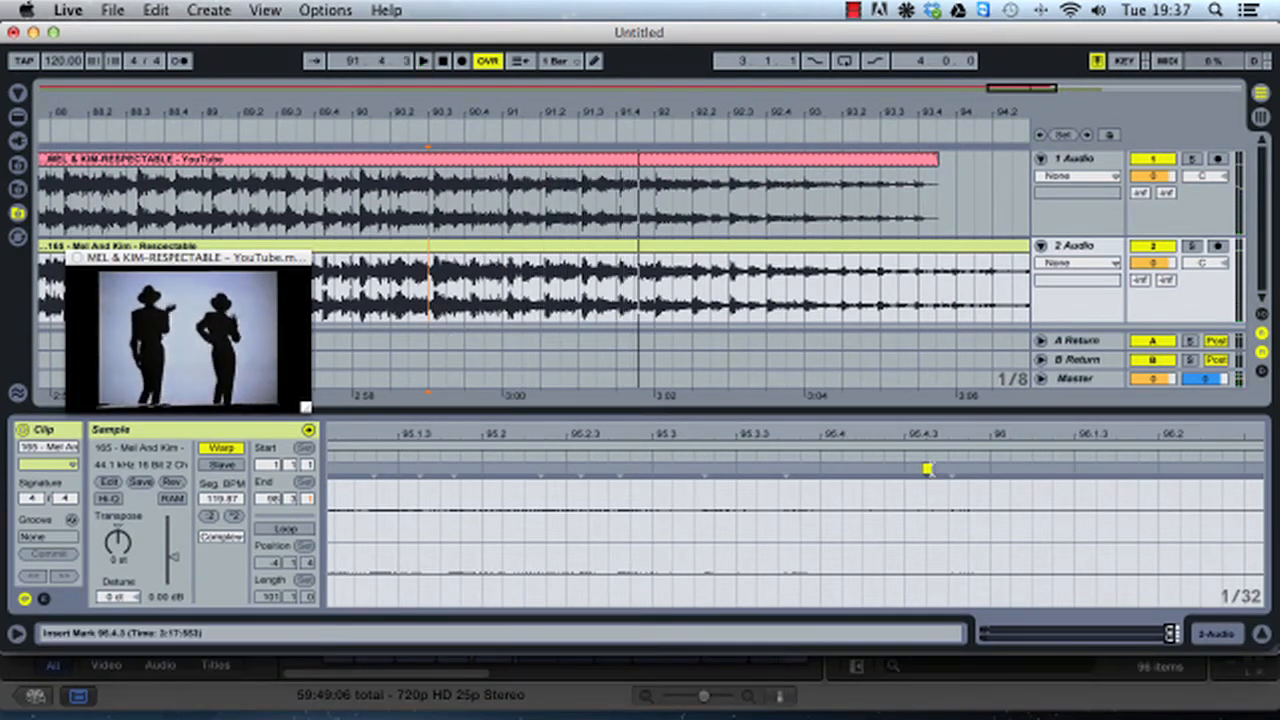
# Step: Nudge the end warp marker slightly earlier at a fine grid, keeping it just after 95.4.3, and play the result
pyautogui.click(925, 436)
pyautogui.press('+')
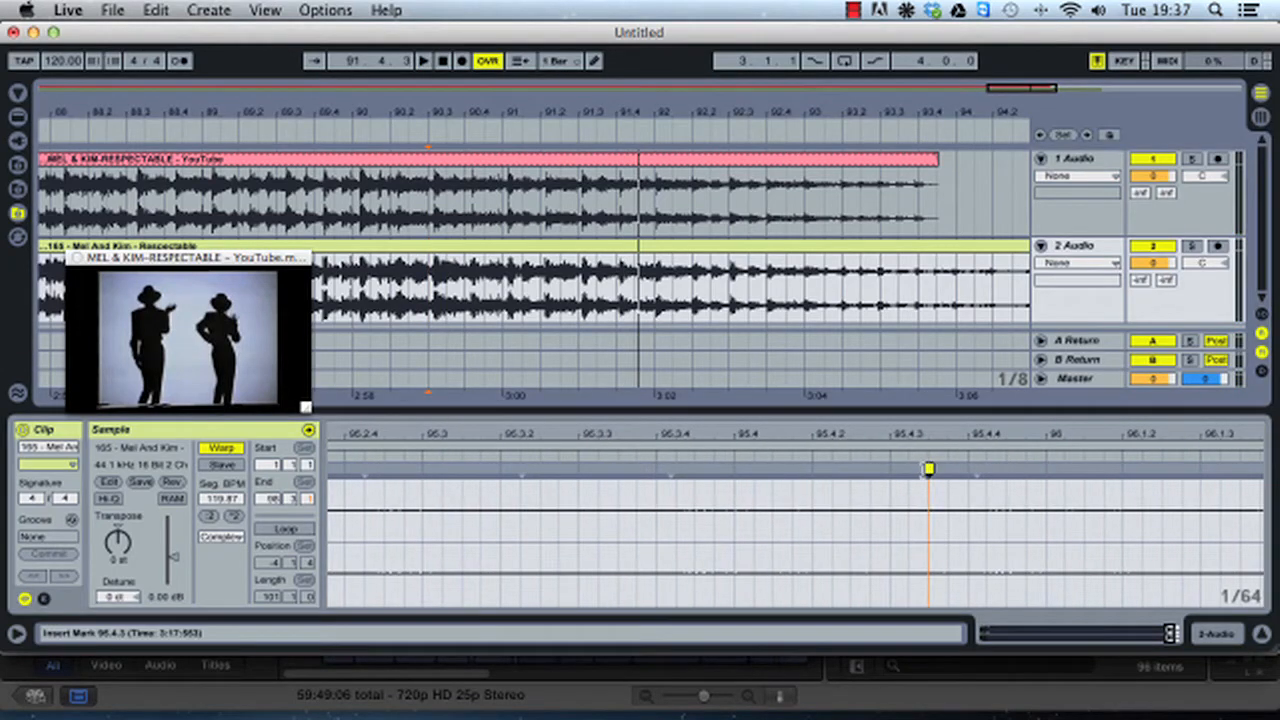
pyautogui.press('space')
pyautogui.moveTo(910, 468); pyautogui.dragTo(928, 468)
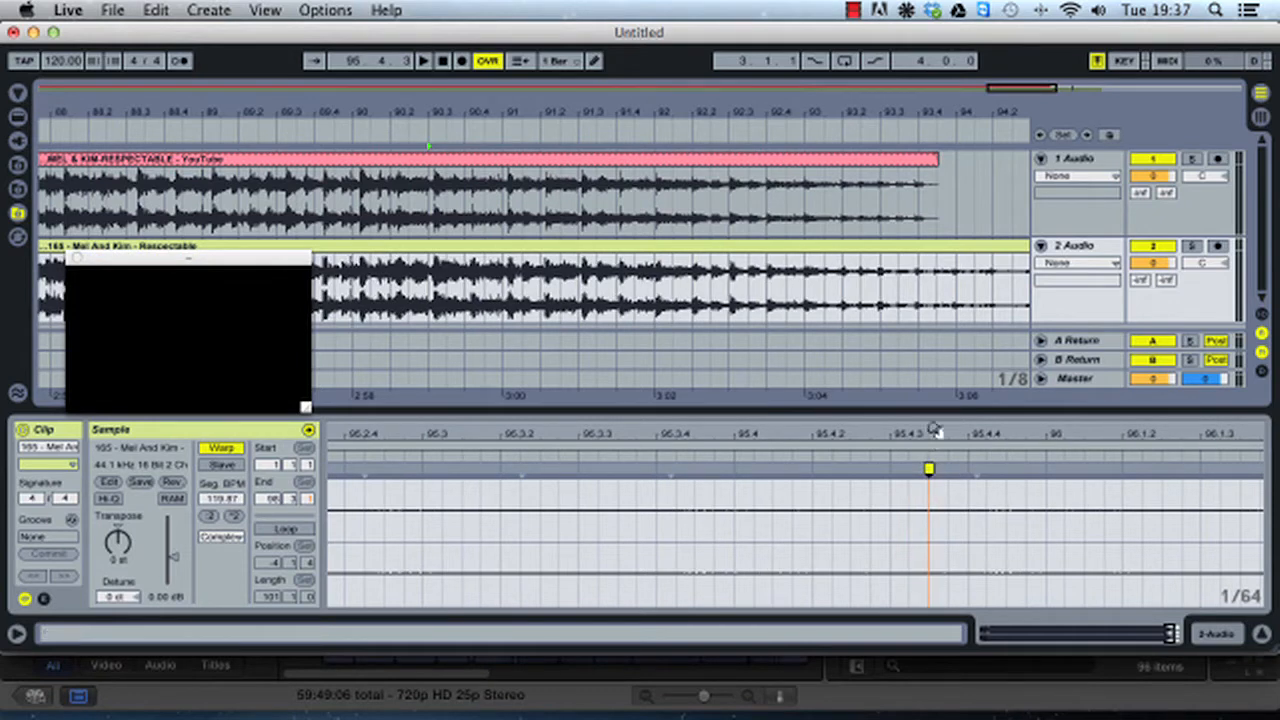
pyautogui.press('+')
pyautogui.press('+')
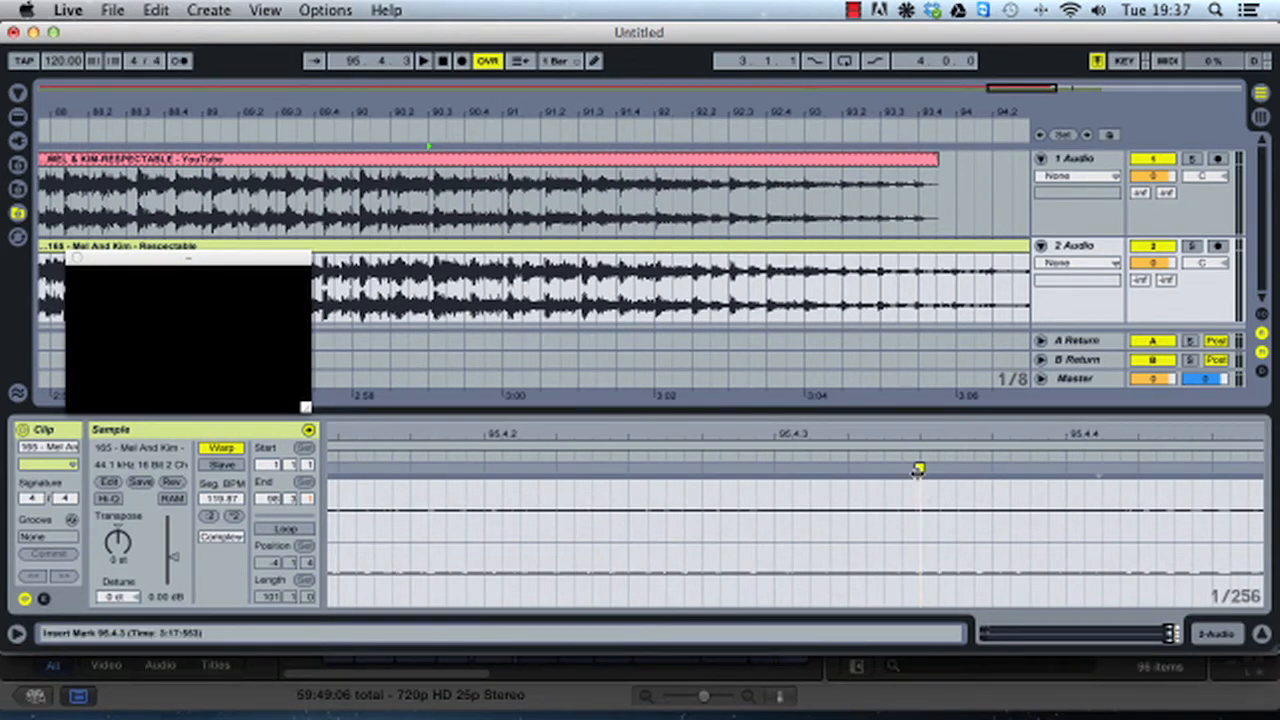
pyautogui.moveTo(920, 468); pyautogui.dragTo(904, 470)
pyautogui.press('space')
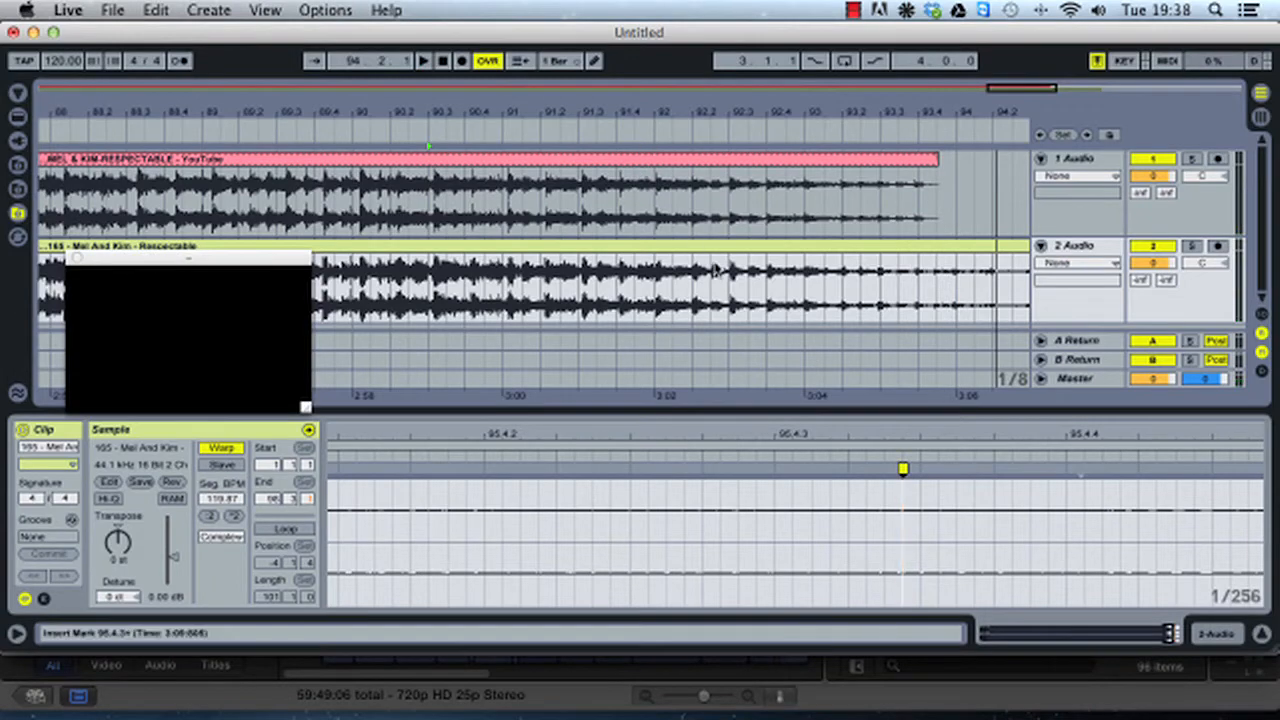
# Step: Examine the full length of both clips in the arrangement, placing the insert mark at 92.2.3 on the 1 Audio track
pyautogui.press('-')
pyautogui.press('-')
pyautogui.press('-')
pyautogui.press('-')
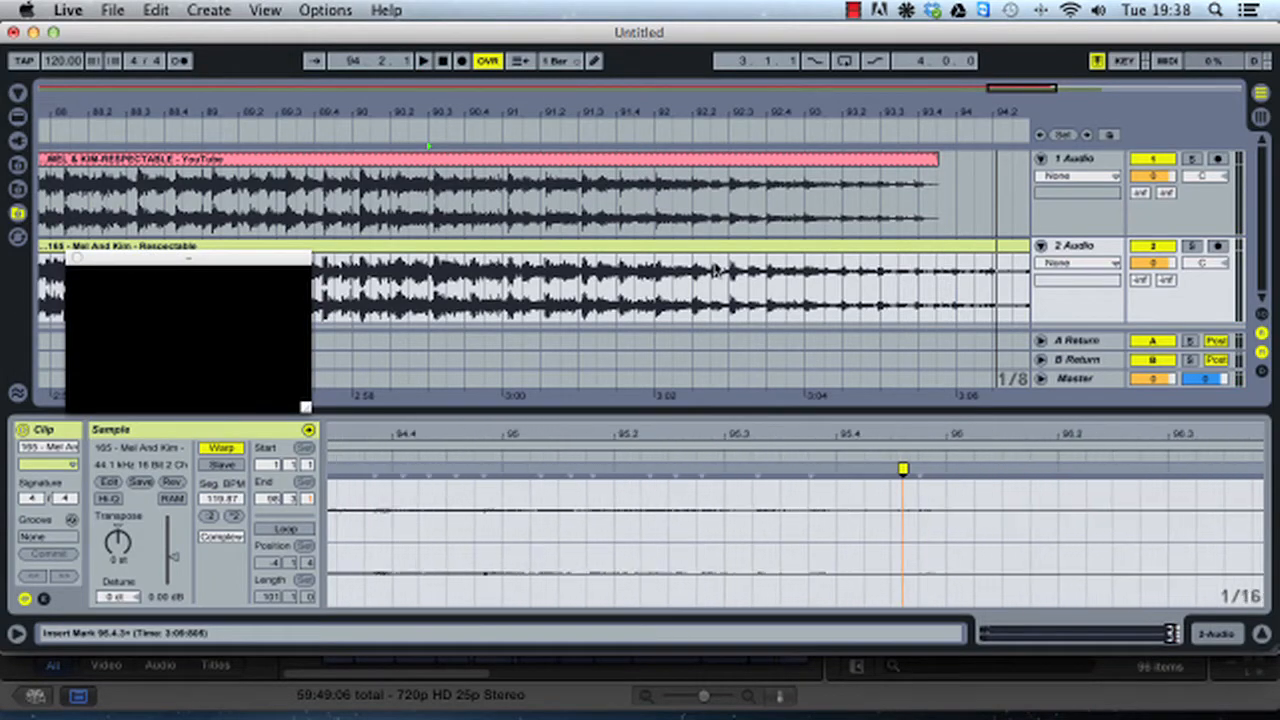
pyautogui.click(714, 223)
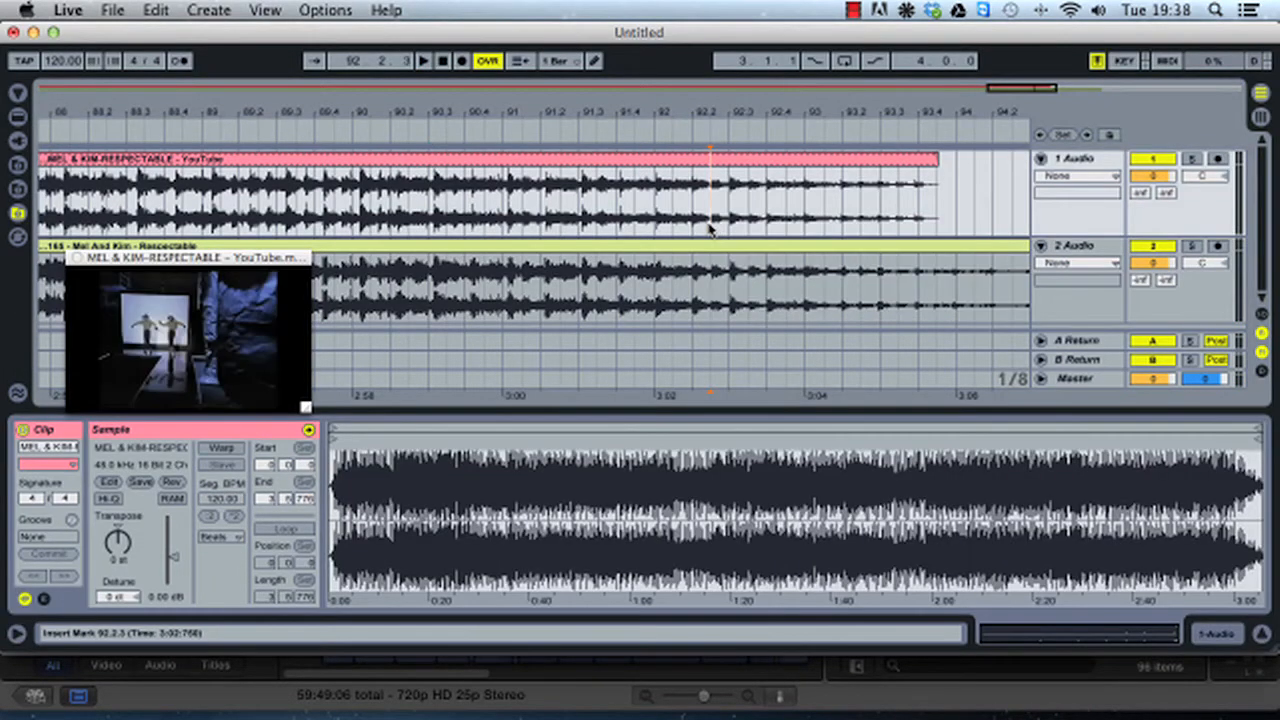
pyautogui.press('-')
pyautogui.press('-')
pyautogui.press('-')
pyautogui.press('-')
pyautogui.press('-')
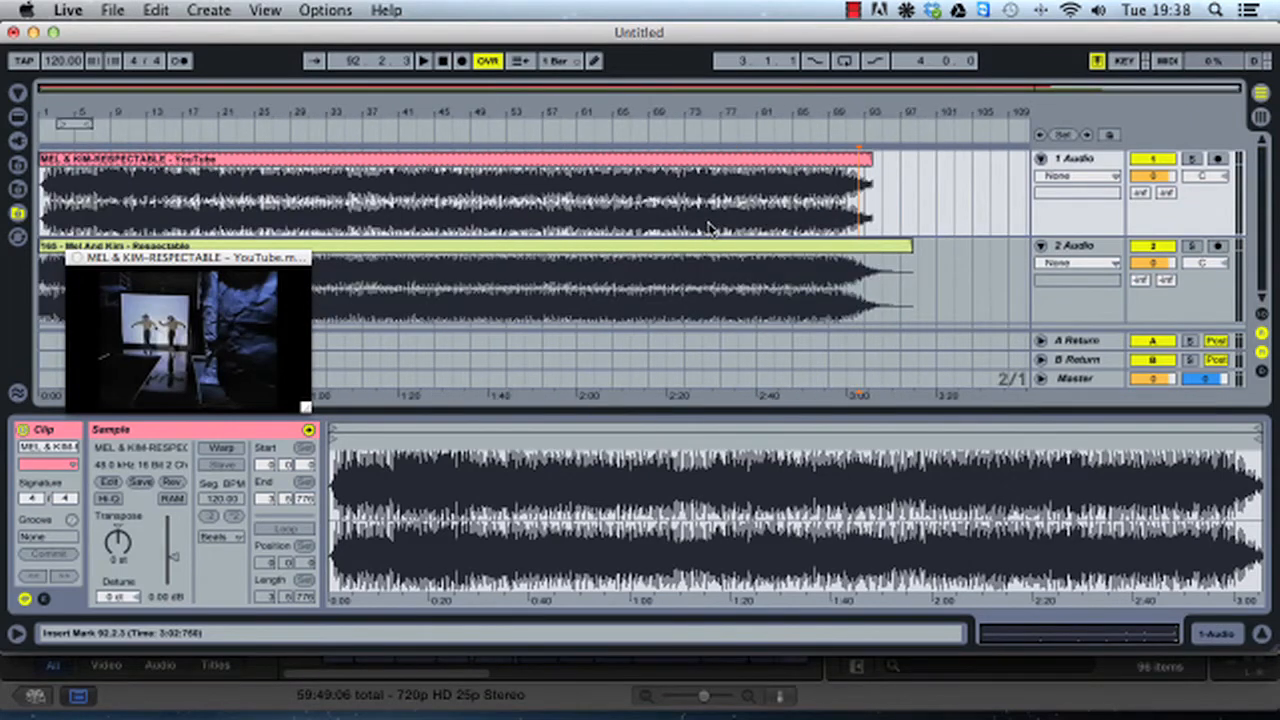
# Step: Select the MEL & KIM-RESPECTABLE - YouTube clip and hide the clip detail view below the arrangement
pyautogui.click(610, 160)
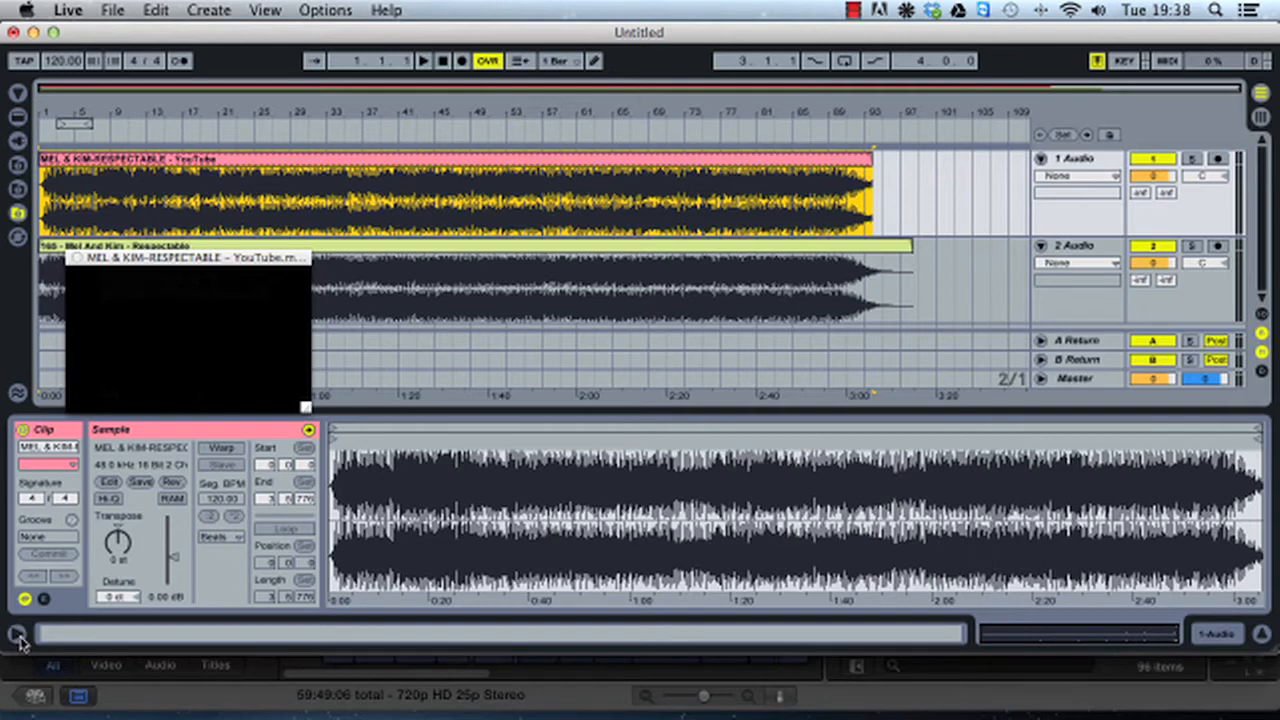
pyautogui.click(17, 635)
pyautogui.click(18, 636)
pyautogui.click(1264, 635)
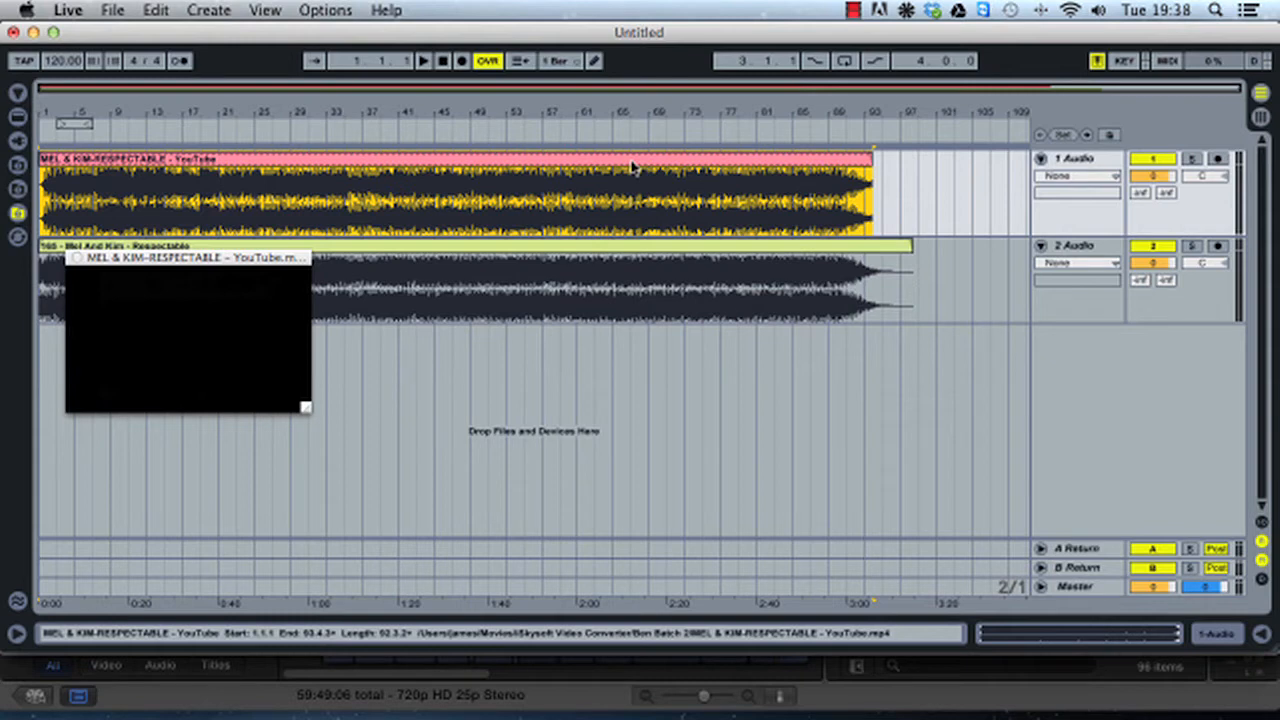
# Step: Select the Respectable clip, move the video window below the tracks, and audition both clips from 87.1.1 and 5.1.1
pyautogui.click(613, 256)
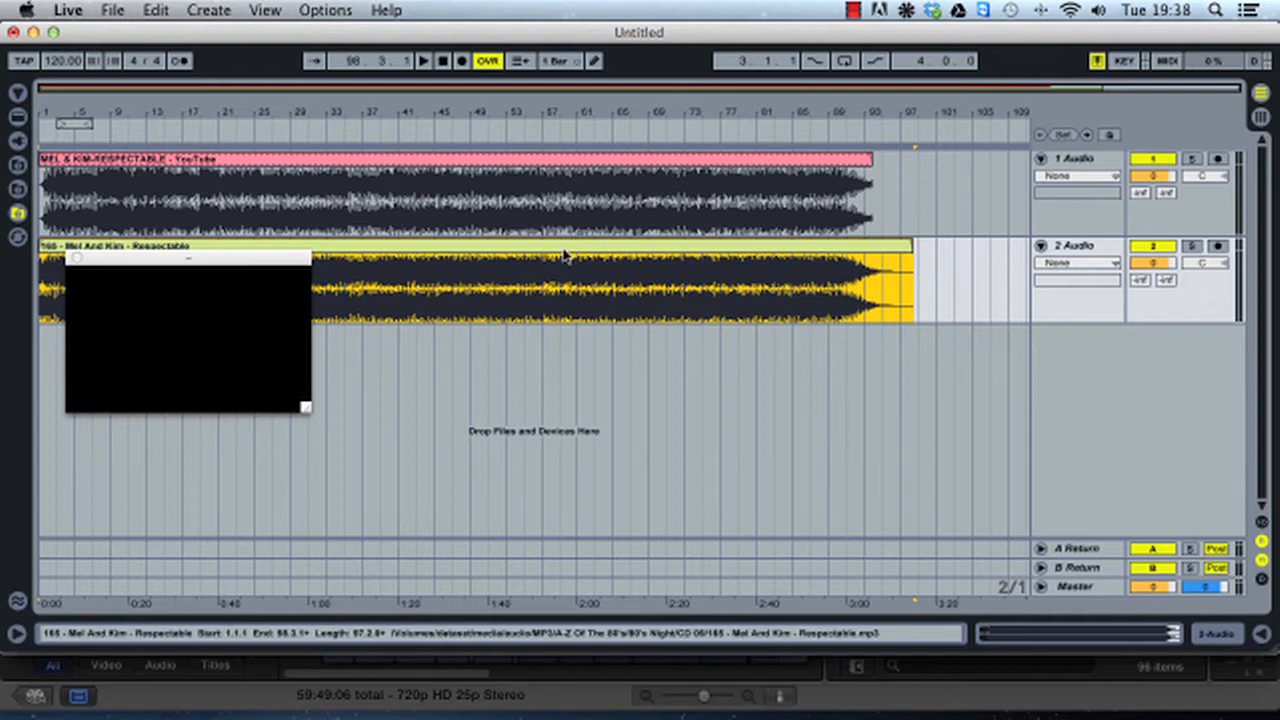
pyautogui.moveTo(241, 261); pyautogui.dragTo(332, 352)
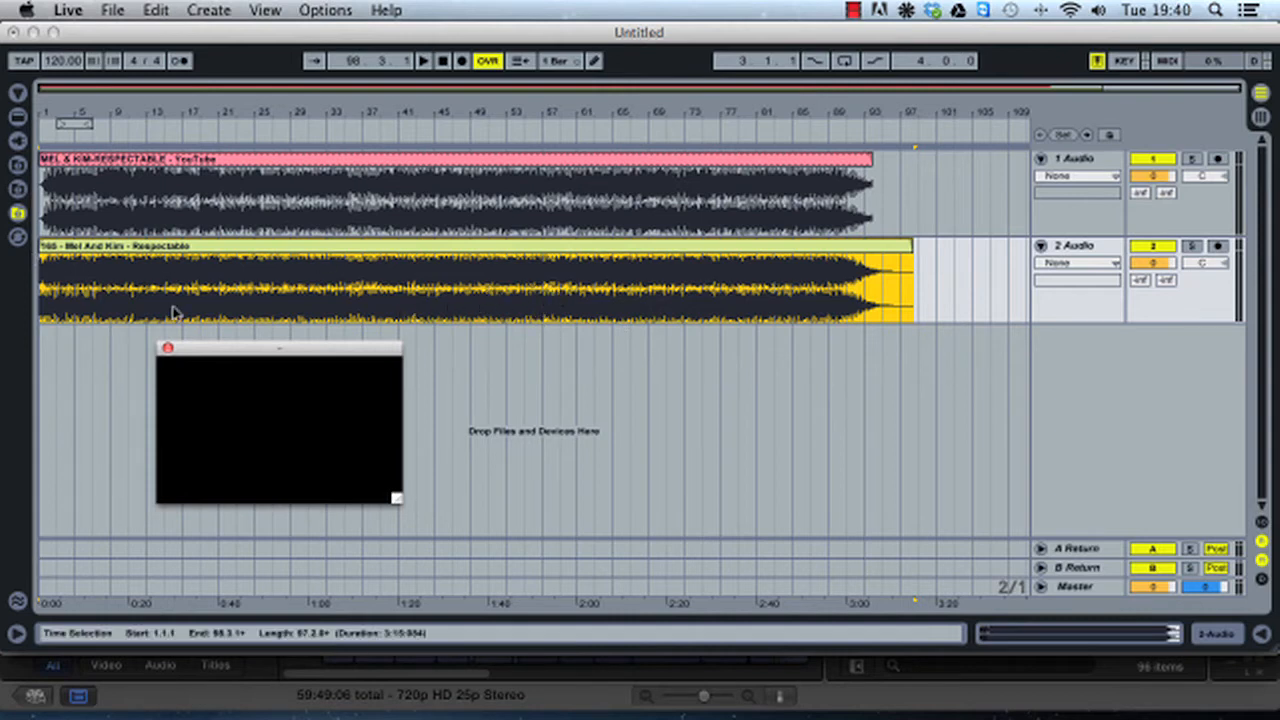
pyautogui.click(808, 283)
pyautogui.press('space')
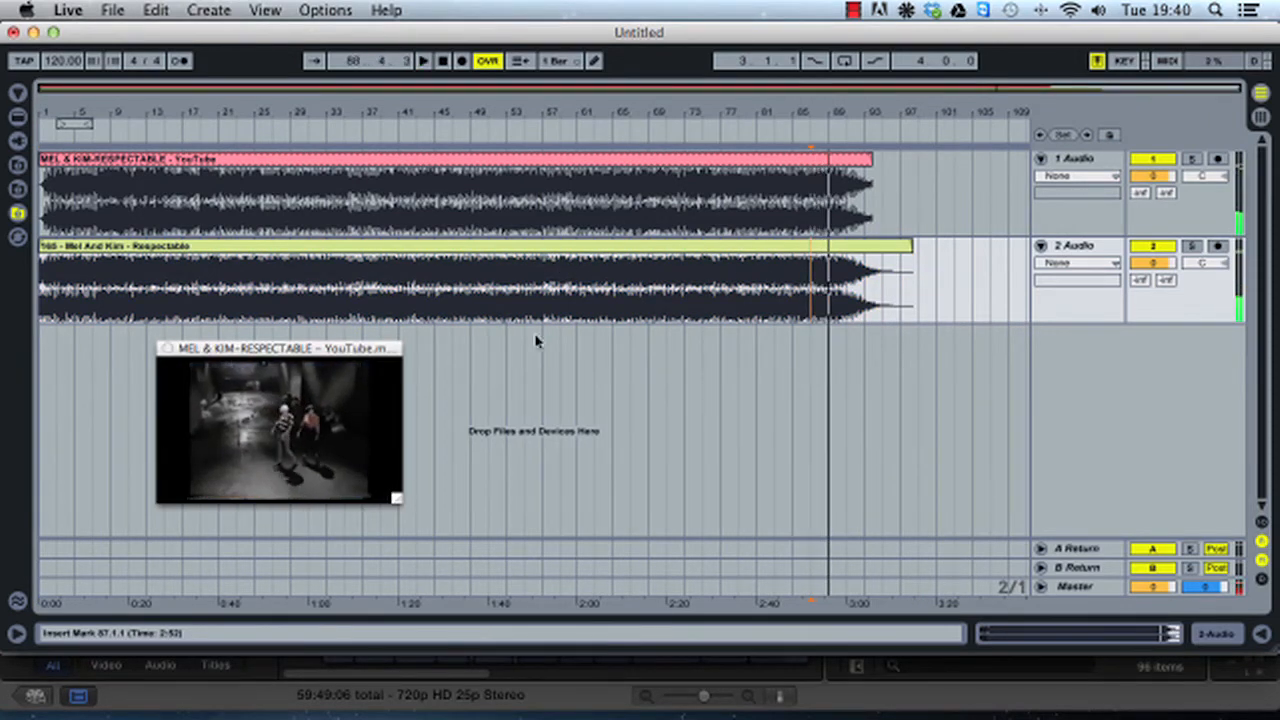
pyautogui.click(75, 388)
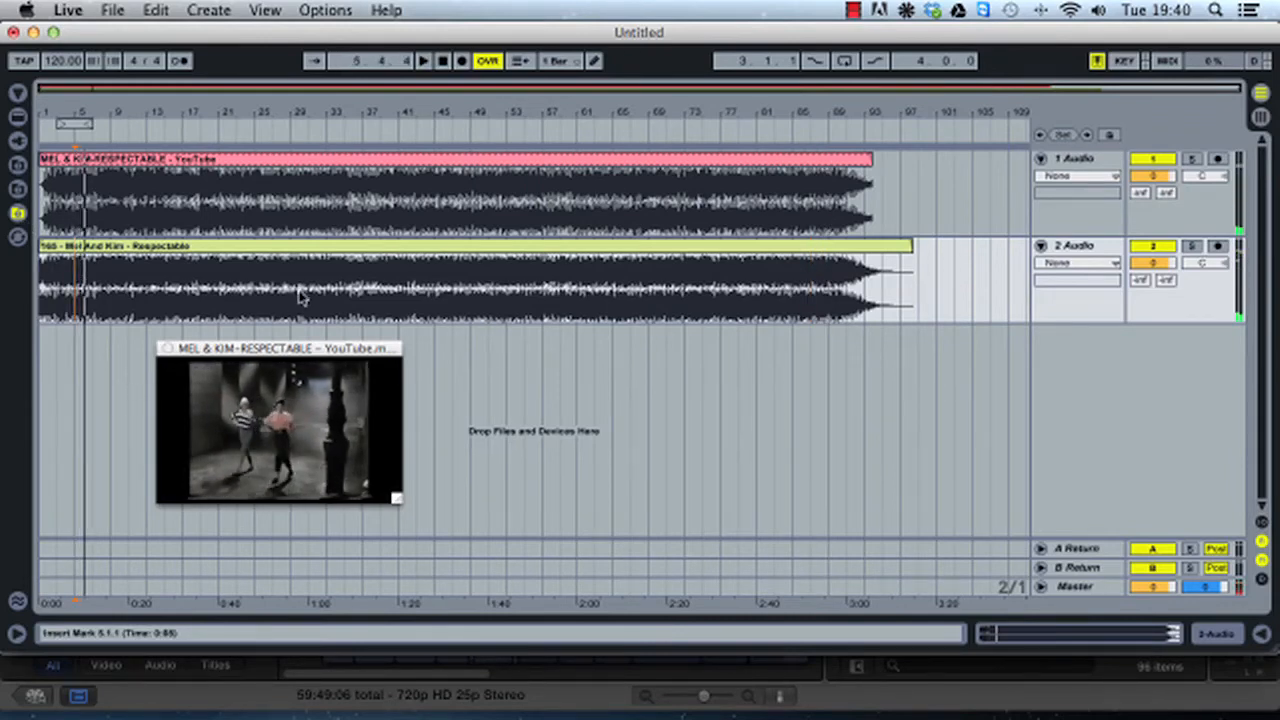
# Step: Audition both clips together from 41.1.1, 57.1.1 and 11.1.1 to check their sync
pyautogui.click(398, 290)
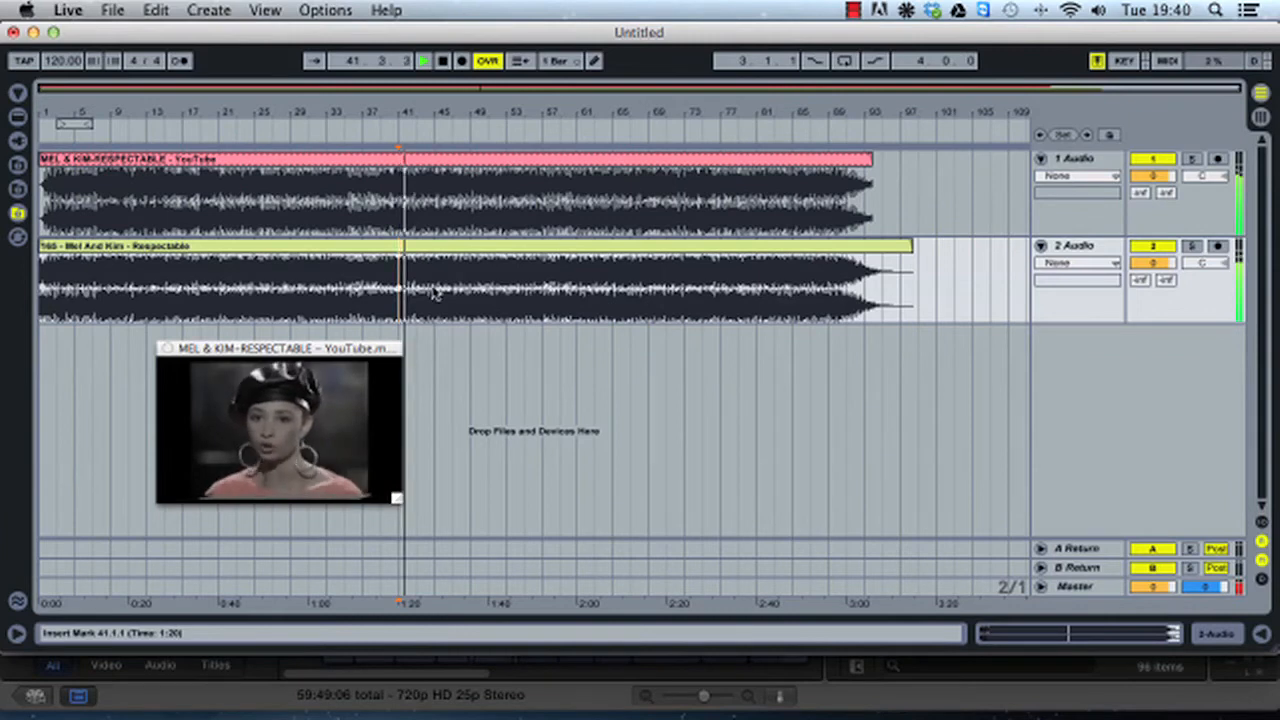
pyautogui.click(538, 278)
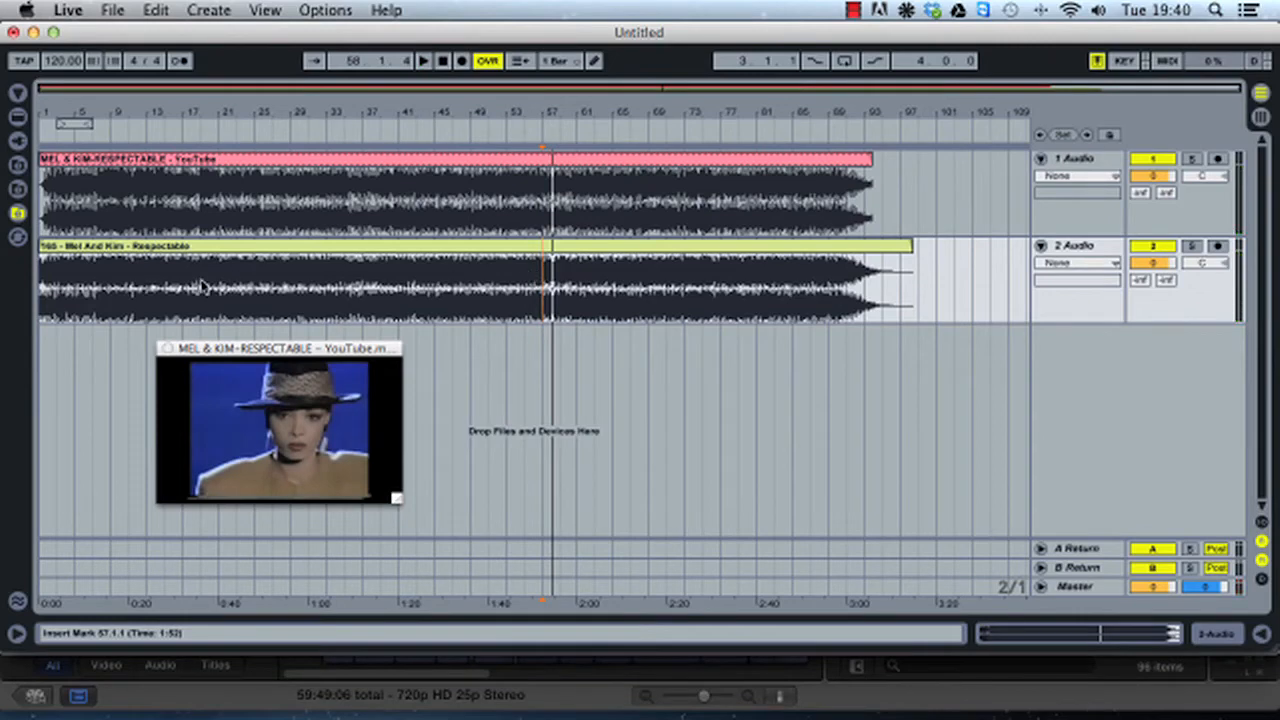
pyautogui.click(129, 292)
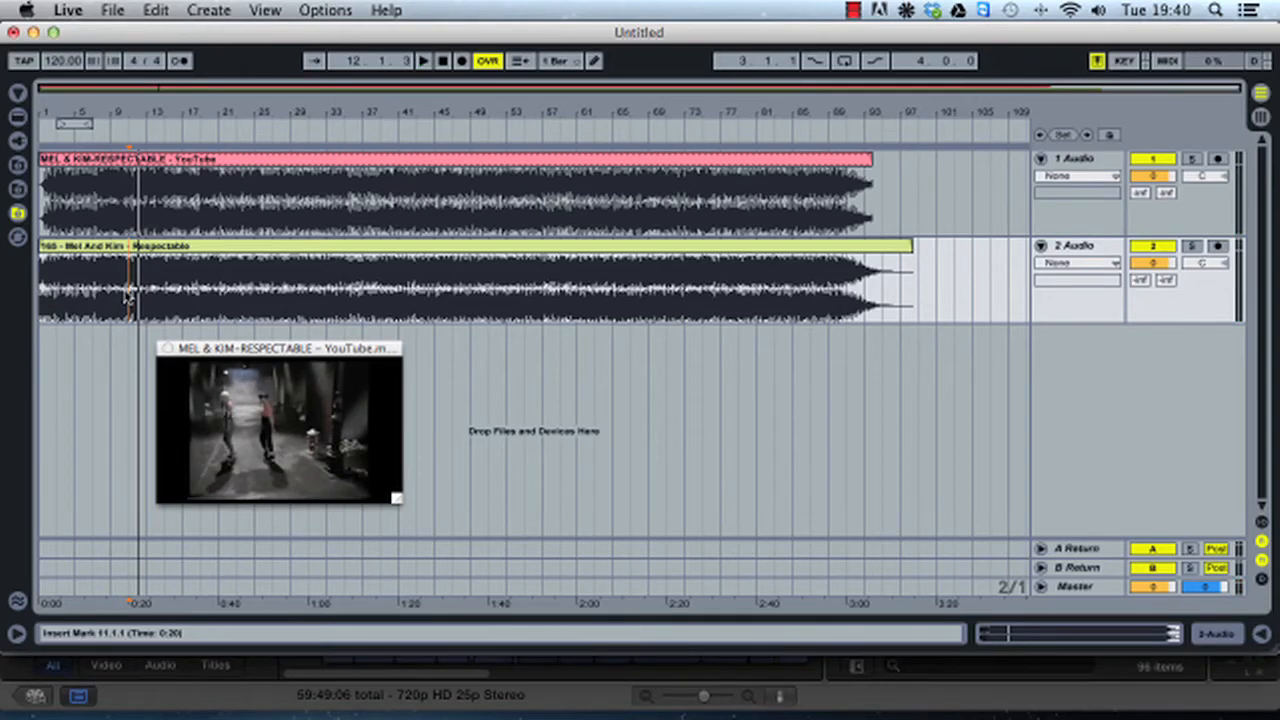
# Step: Return to the start of the arrangement, deactivate the 1 Audio track and play the Respectable track alone
pyautogui.press('Home')
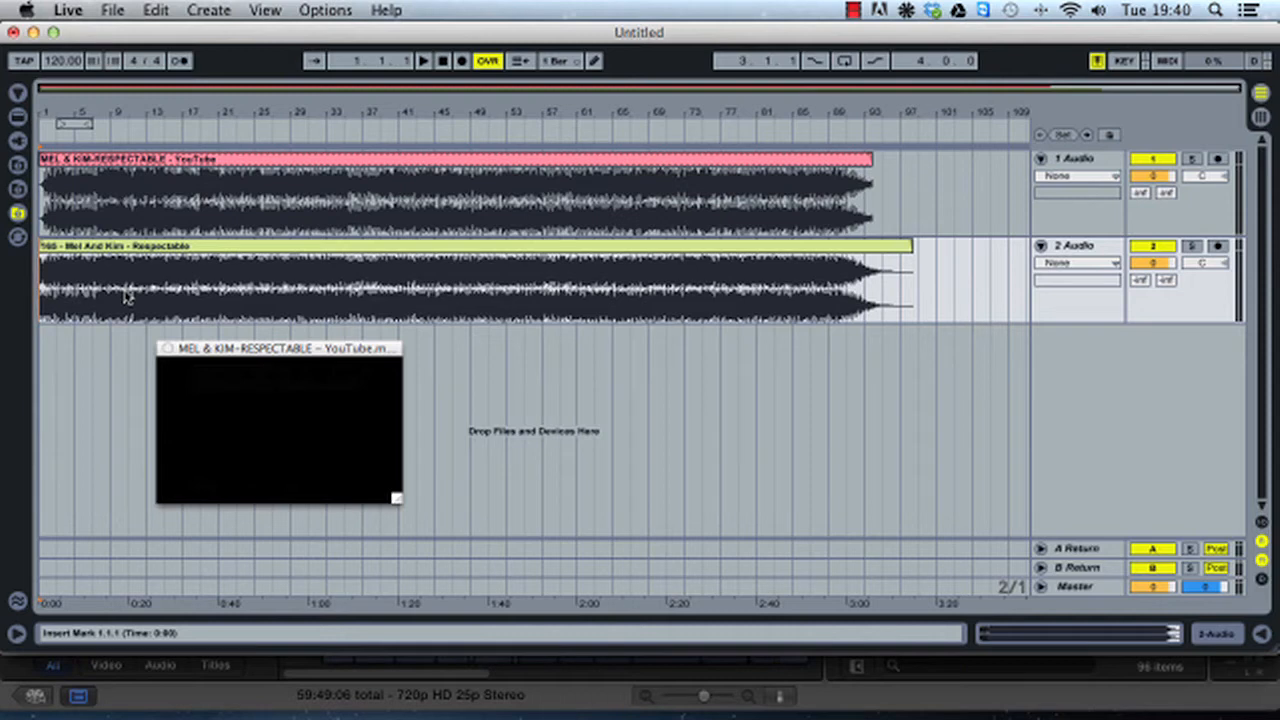
pyautogui.click(1148, 160)
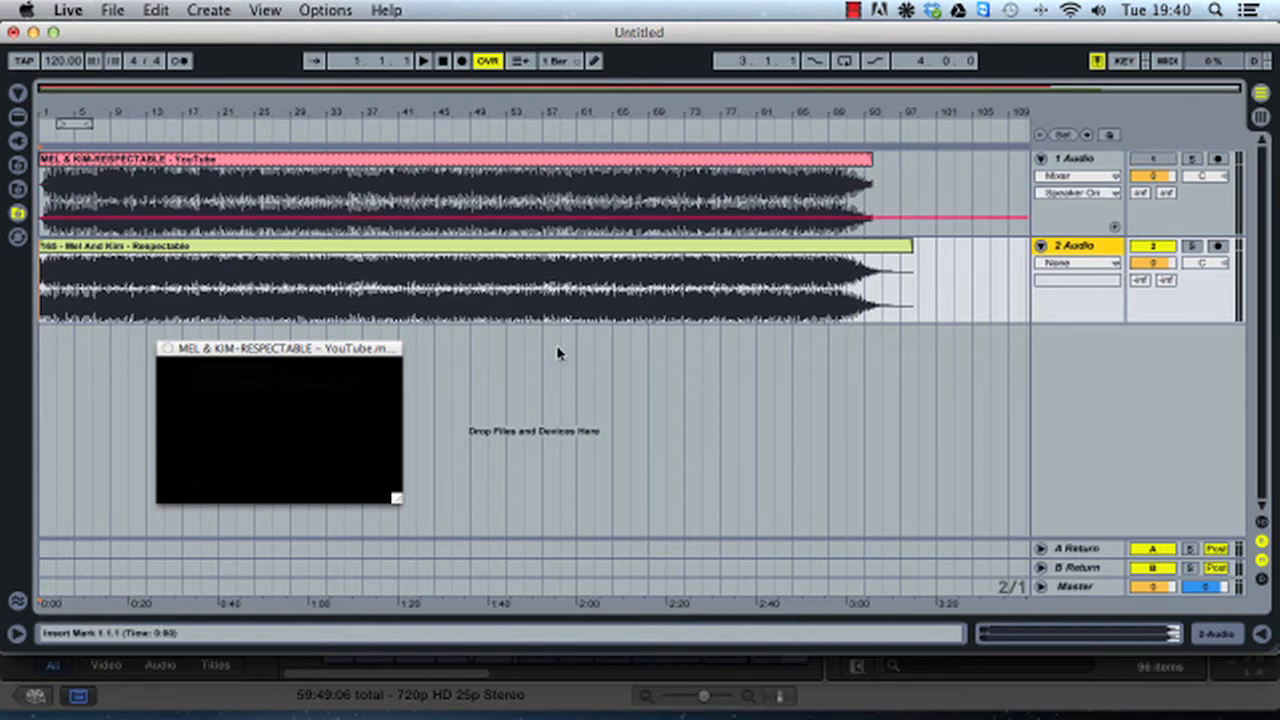
pyautogui.press('space')
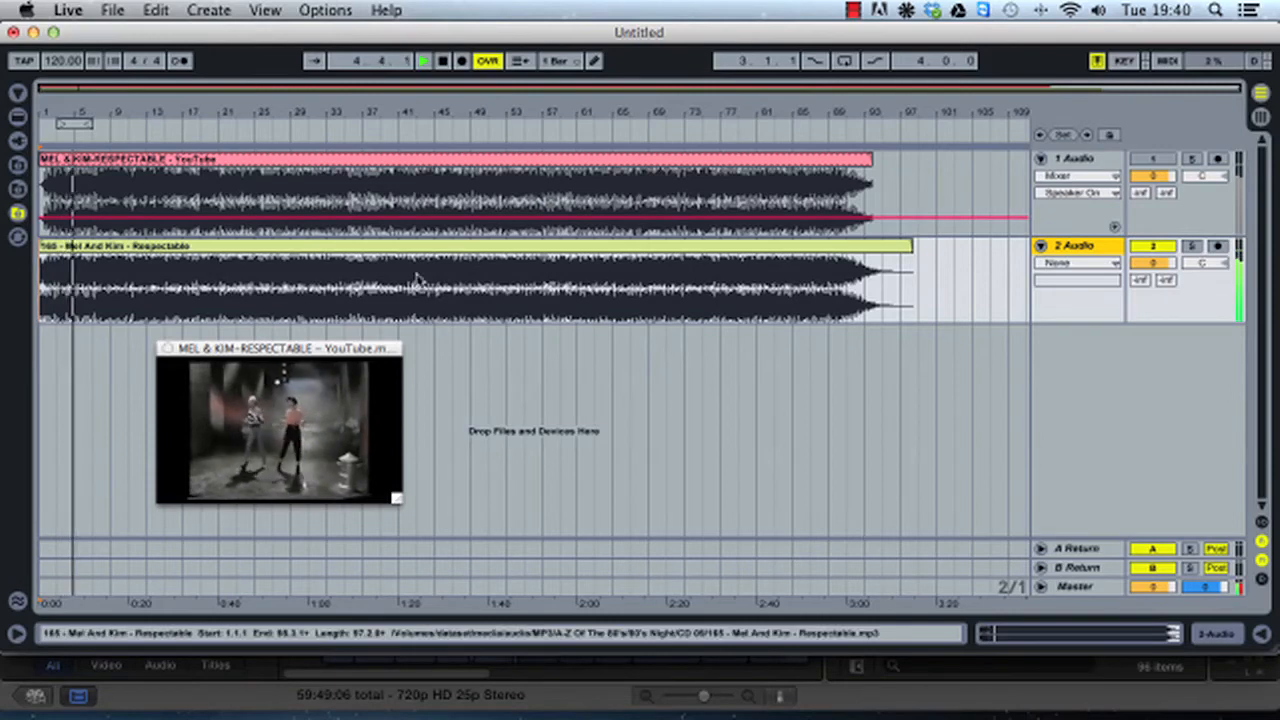
# Step: Audition the Respectable track against the video at several points, including 25.1.1, 31.1.1, 35.1.1 and 39.1.1
pyautogui.click(251, 270)
pyautogui.press('space')
pyautogui.press('space')
pyautogui.click(293, 276)
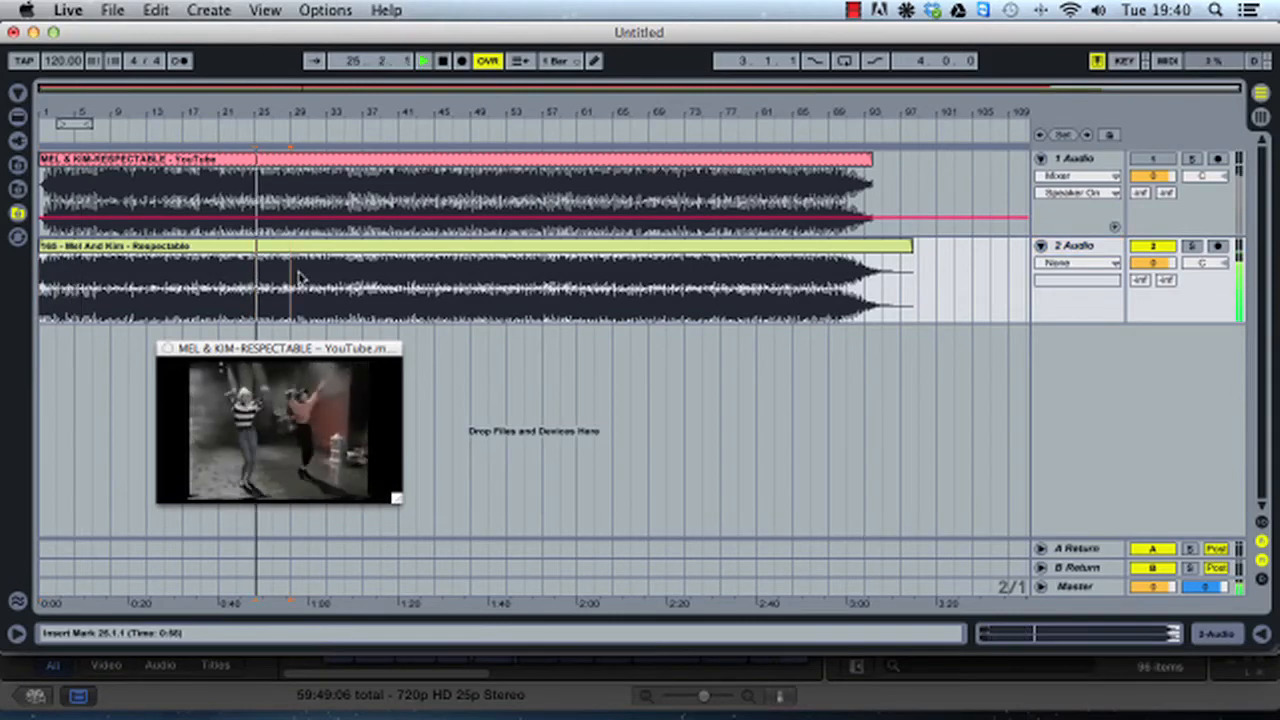
pyautogui.press('space')
pyautogui.press('space')
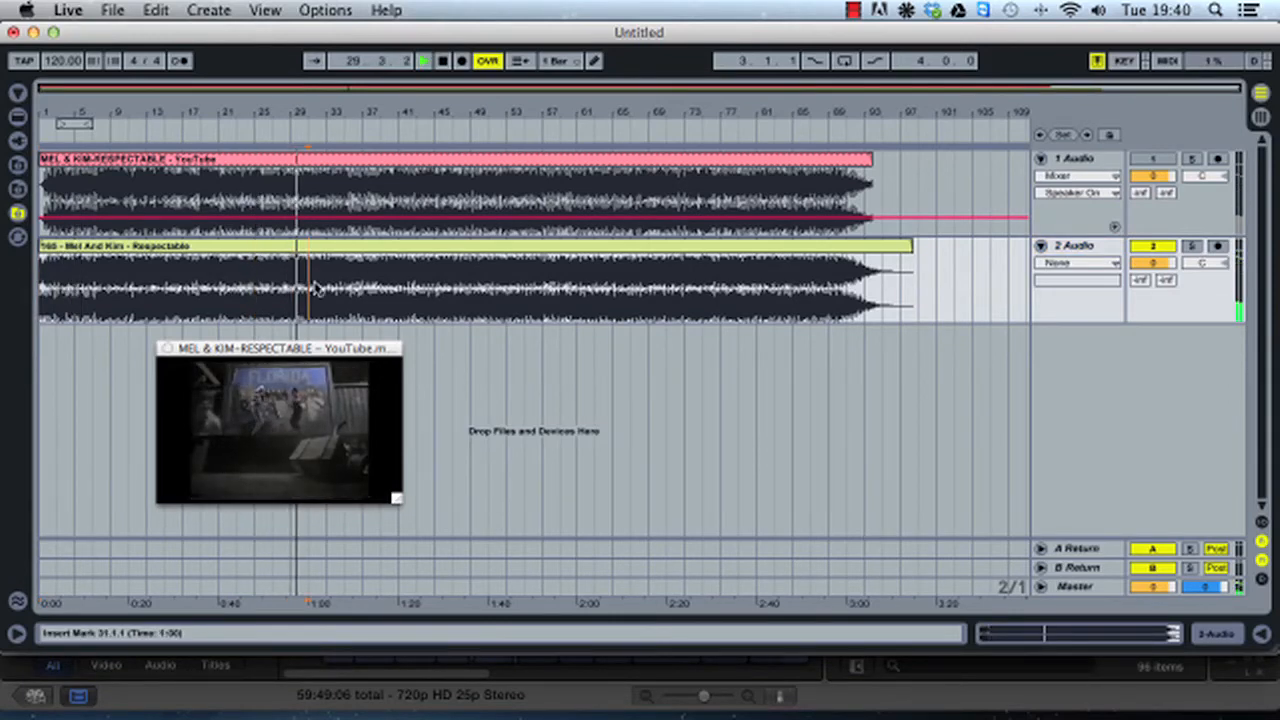
pyautogui.click(310, 288)
pyautogui.press('space')
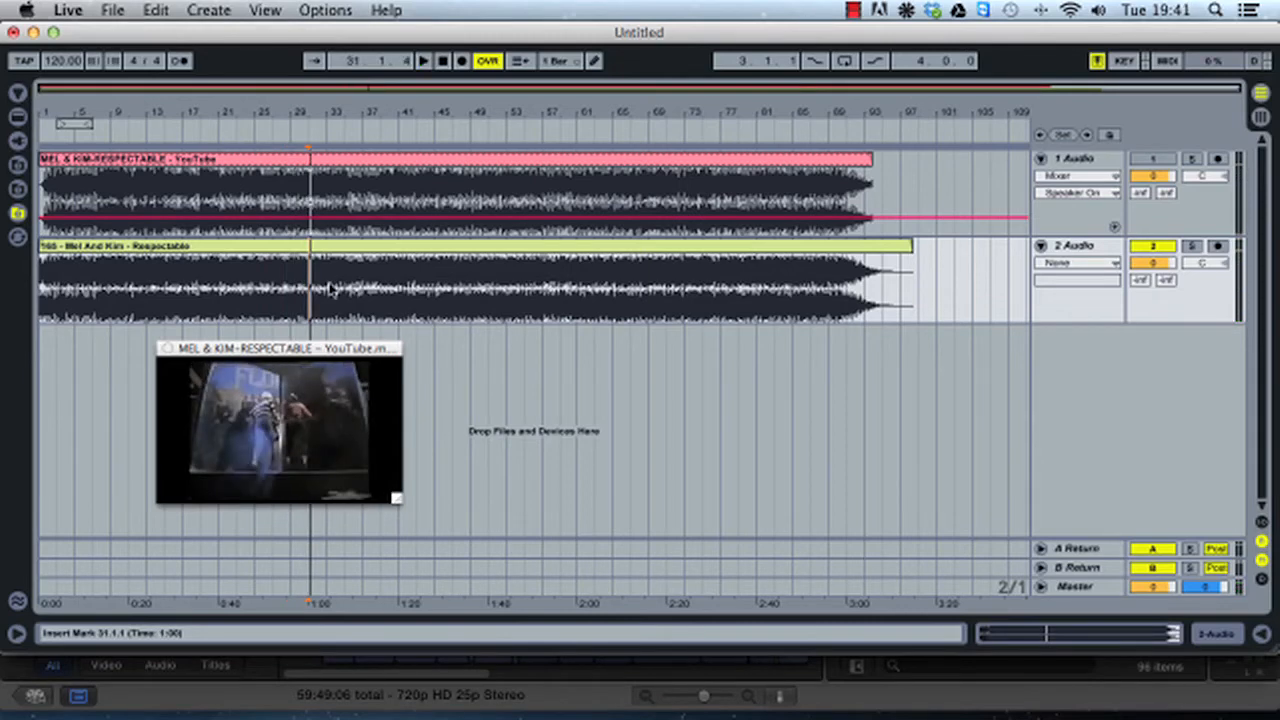
pyautogui.press('space')
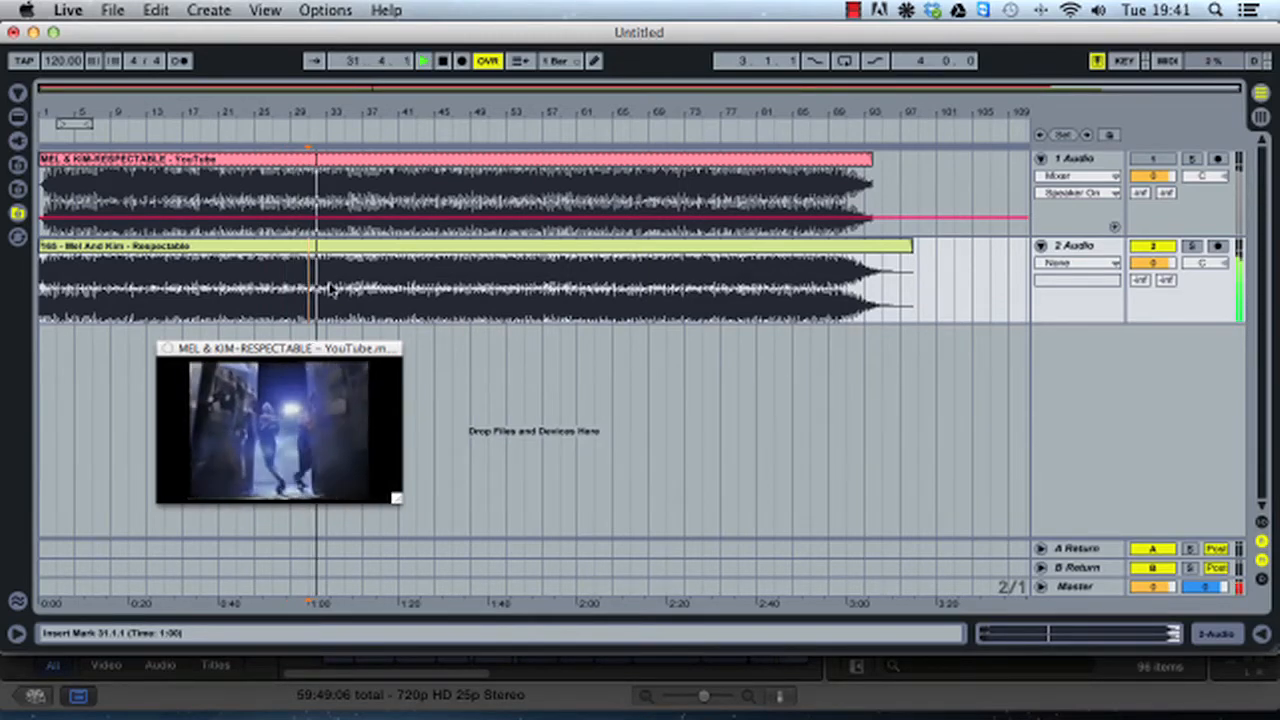
pyautogui.click(345, 288)
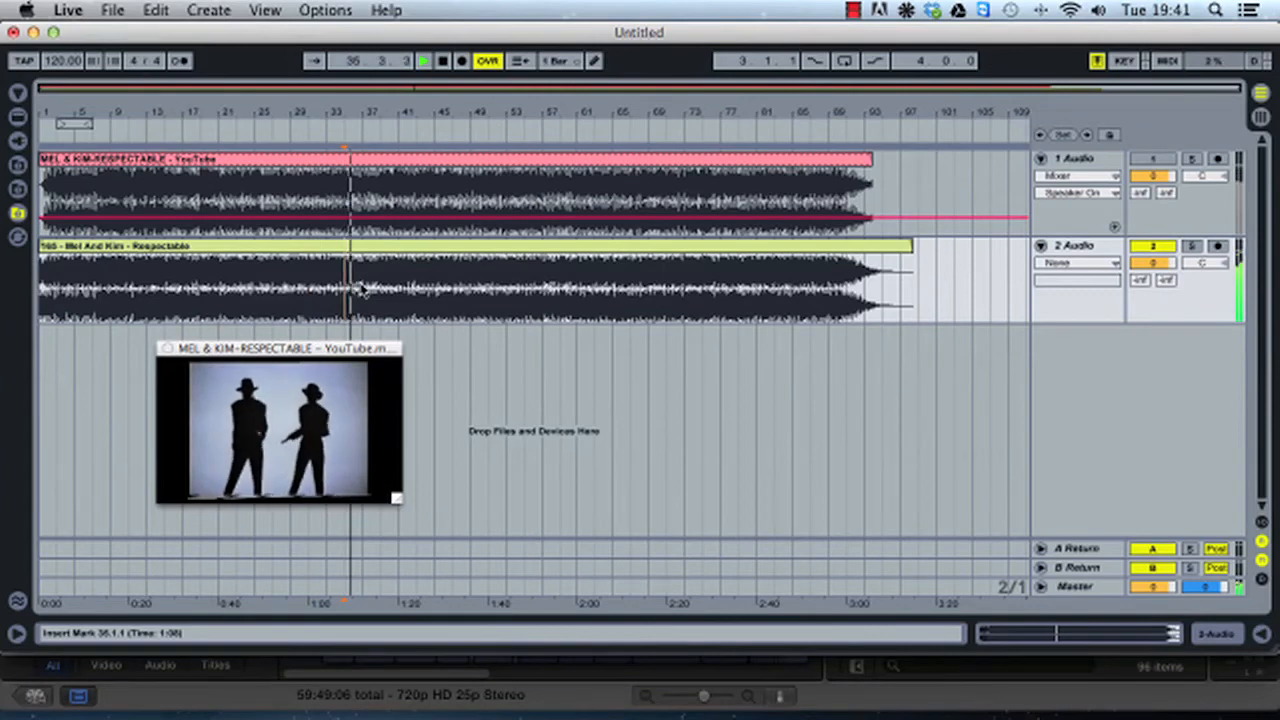
pyautogui.click(362, 289)
pyautogui.click(381, 289)
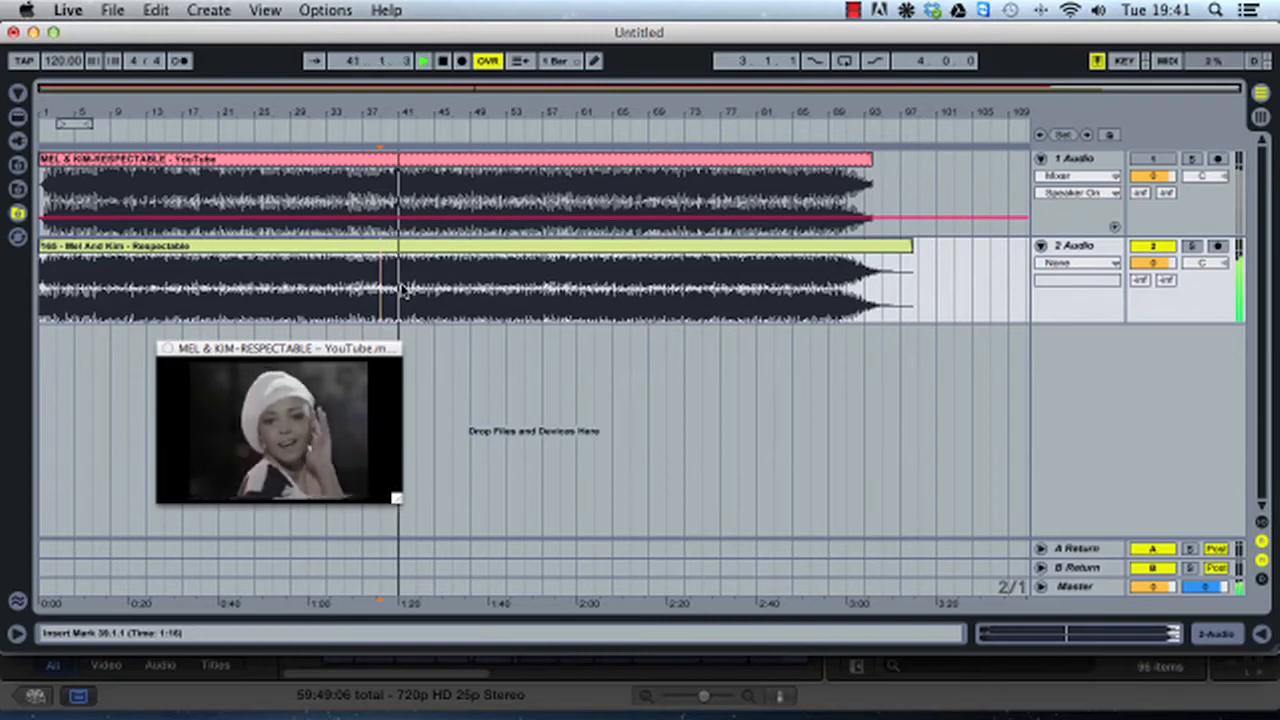
pyautogui.press('space')
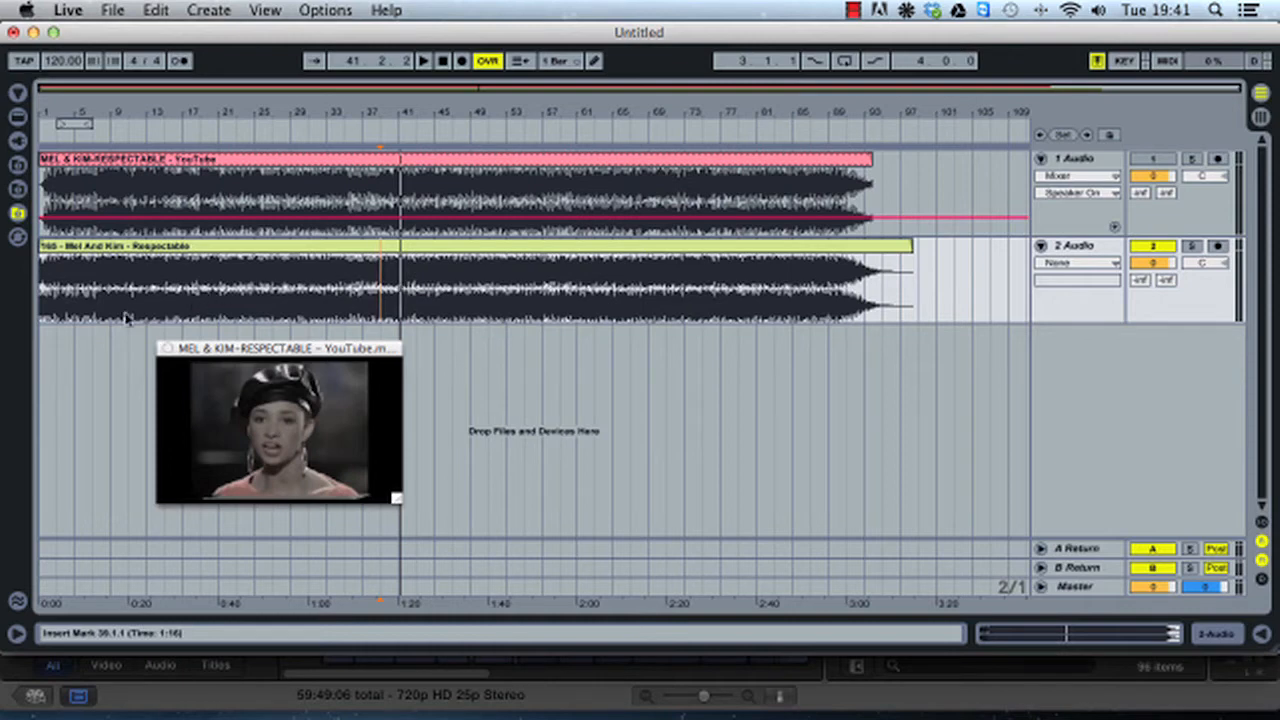
# Step: Play the opening from 1.1.1 briefly and return to the start of the arrangement
pyautogui.press('Home')
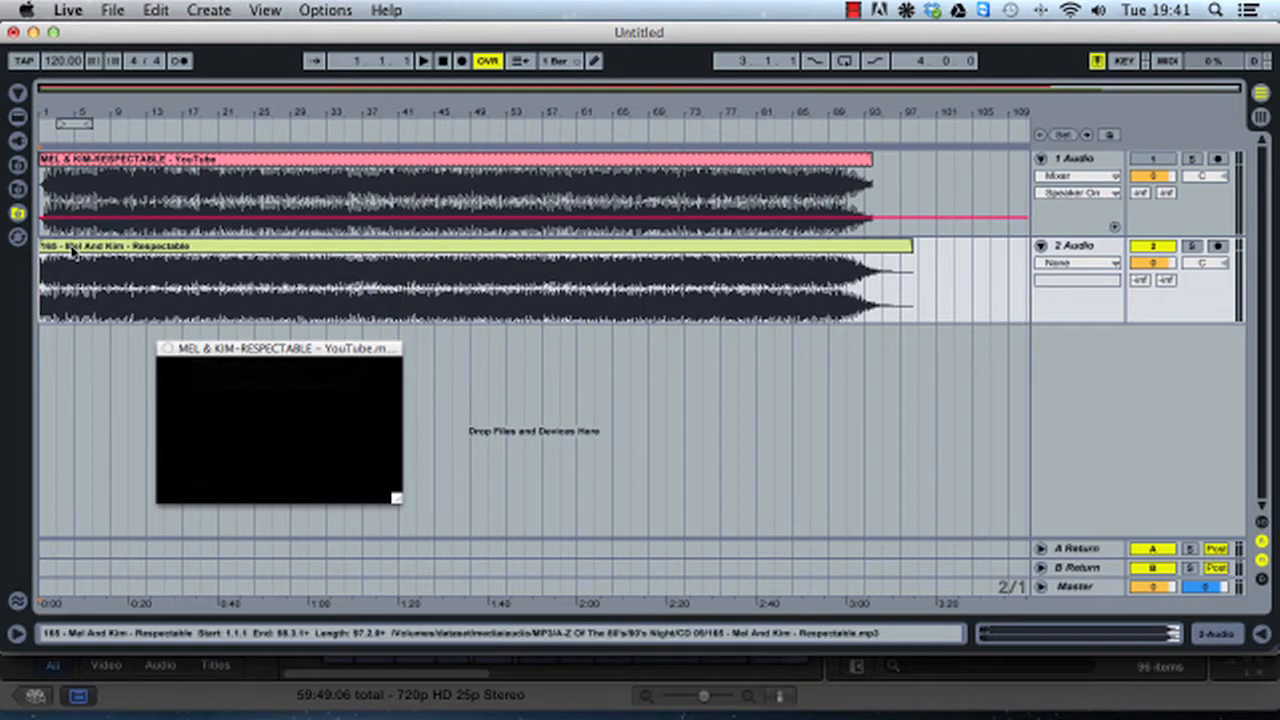
pyautogui.press('space')
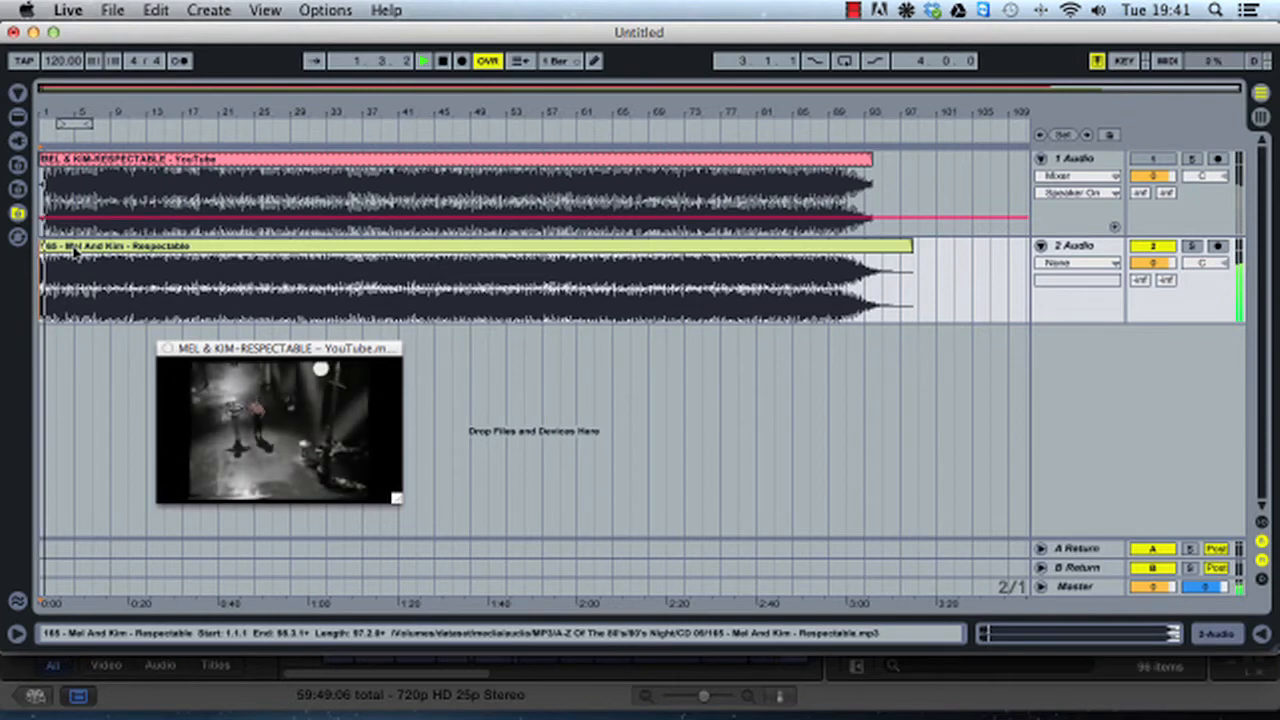
pyautogui.press('space')
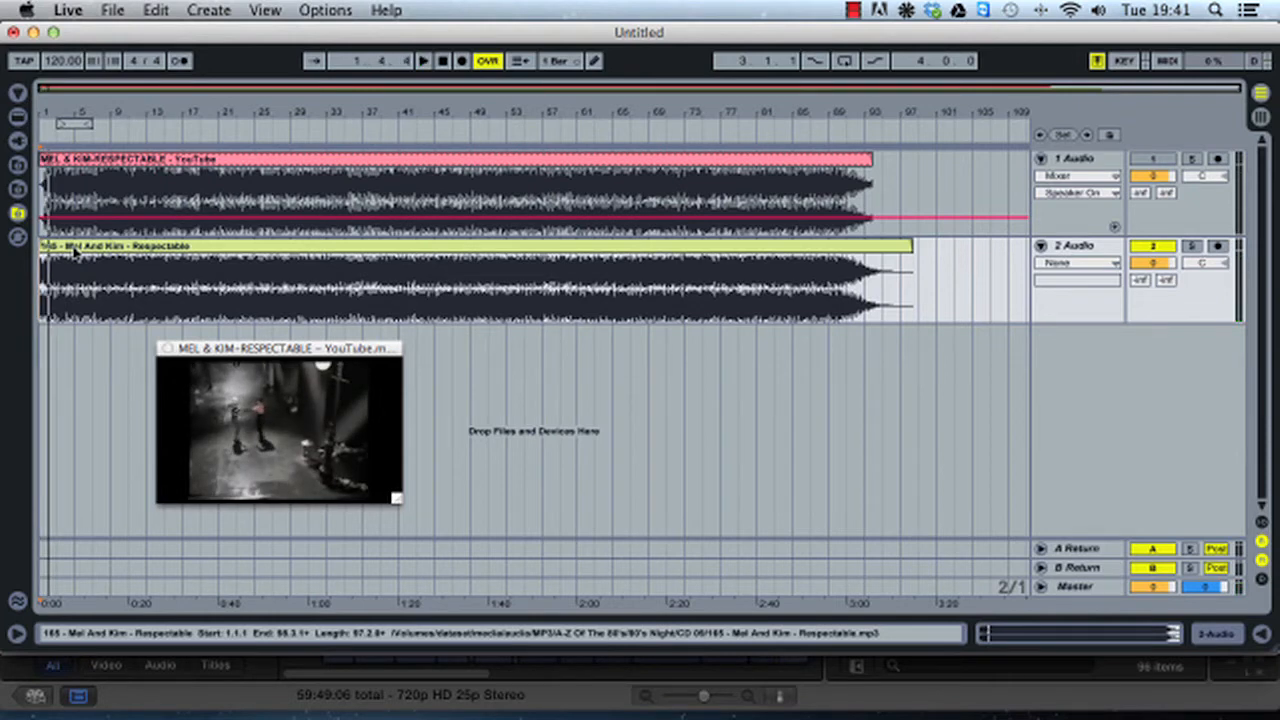
pyautogui.press('Home')
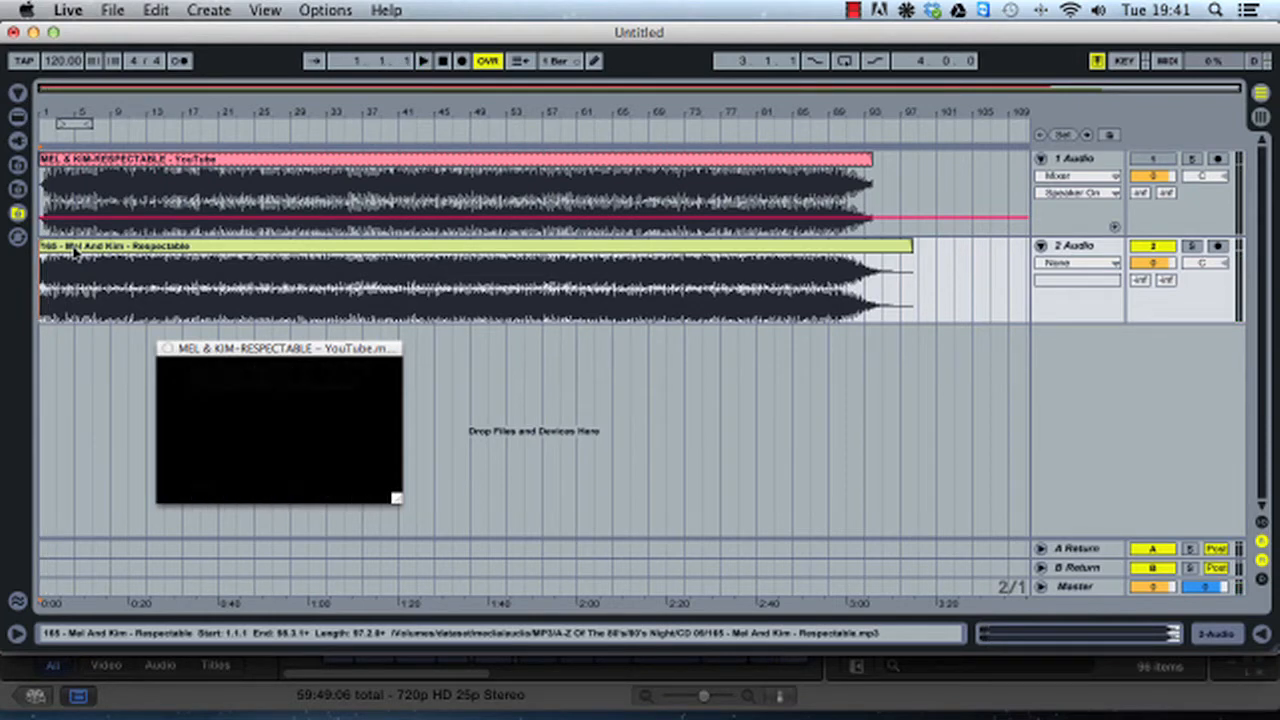
# Step: Display the fades on the 2 Audio track, give the Respectable clip a fade-in from its start to bar 3, and play it
pyautogui.press('+')
pyautogui.press('+')
pyautogui.press('+')
pyautogui.press('+')
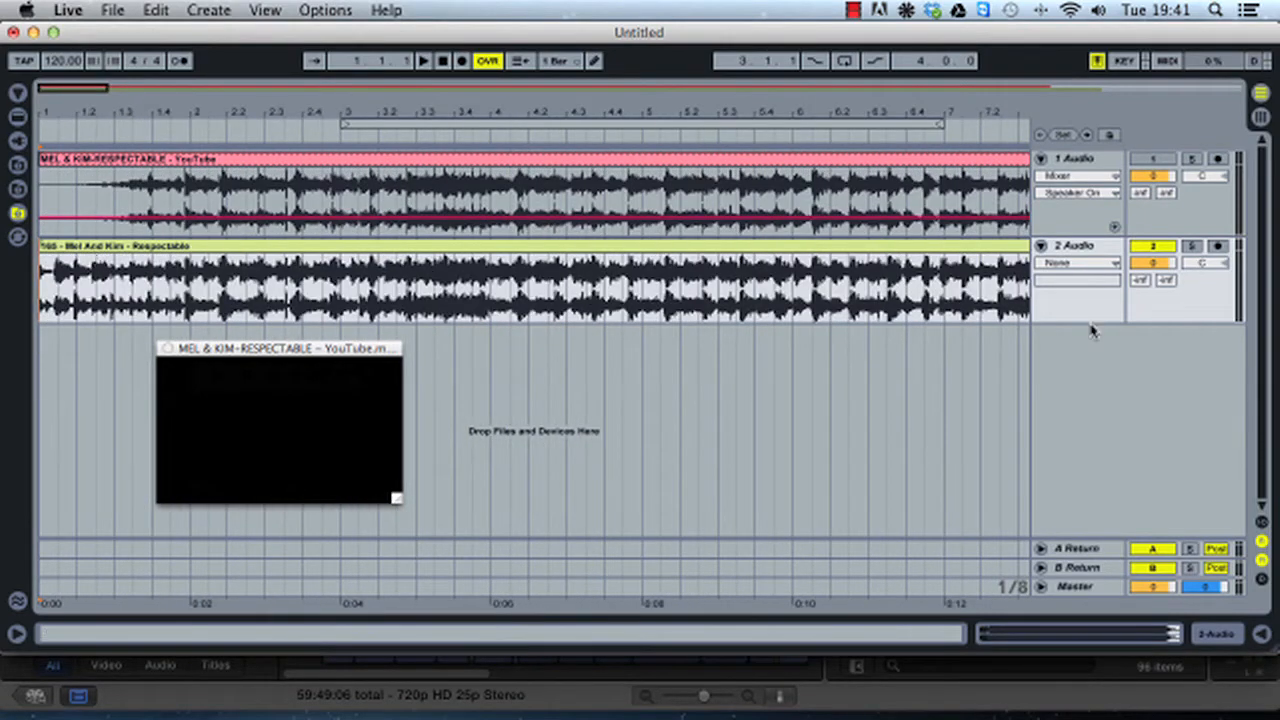
pyautogui.click(1108, 262)
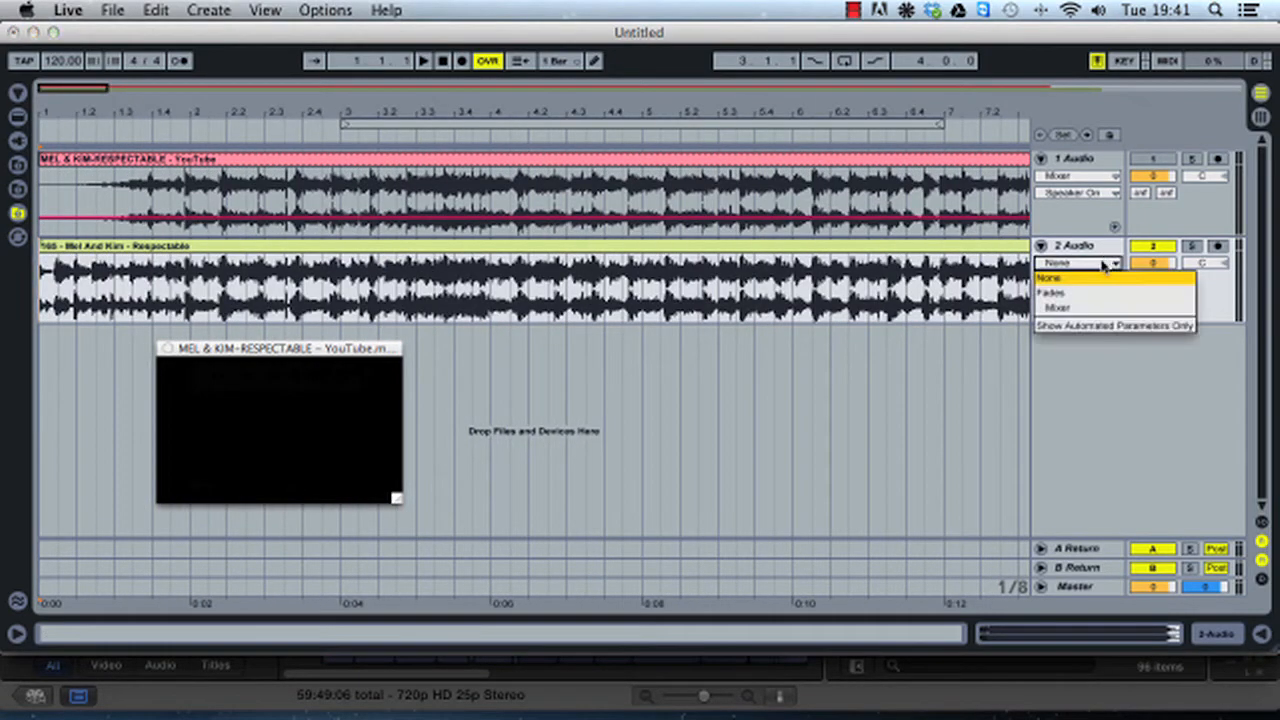
pyautogui.click(1095, 293)
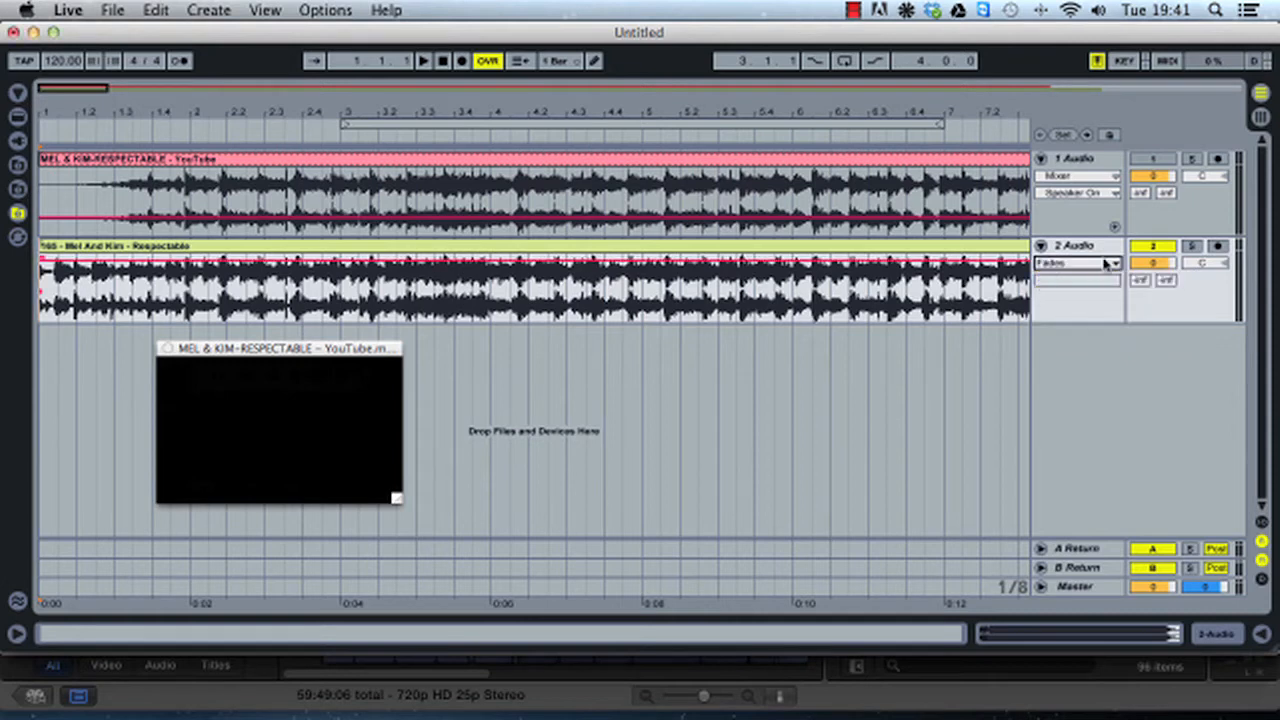
pyautogui.click(43, 266)
pyautogui.moveTo(45, 266); pyautogui.dragTo(342, 262)
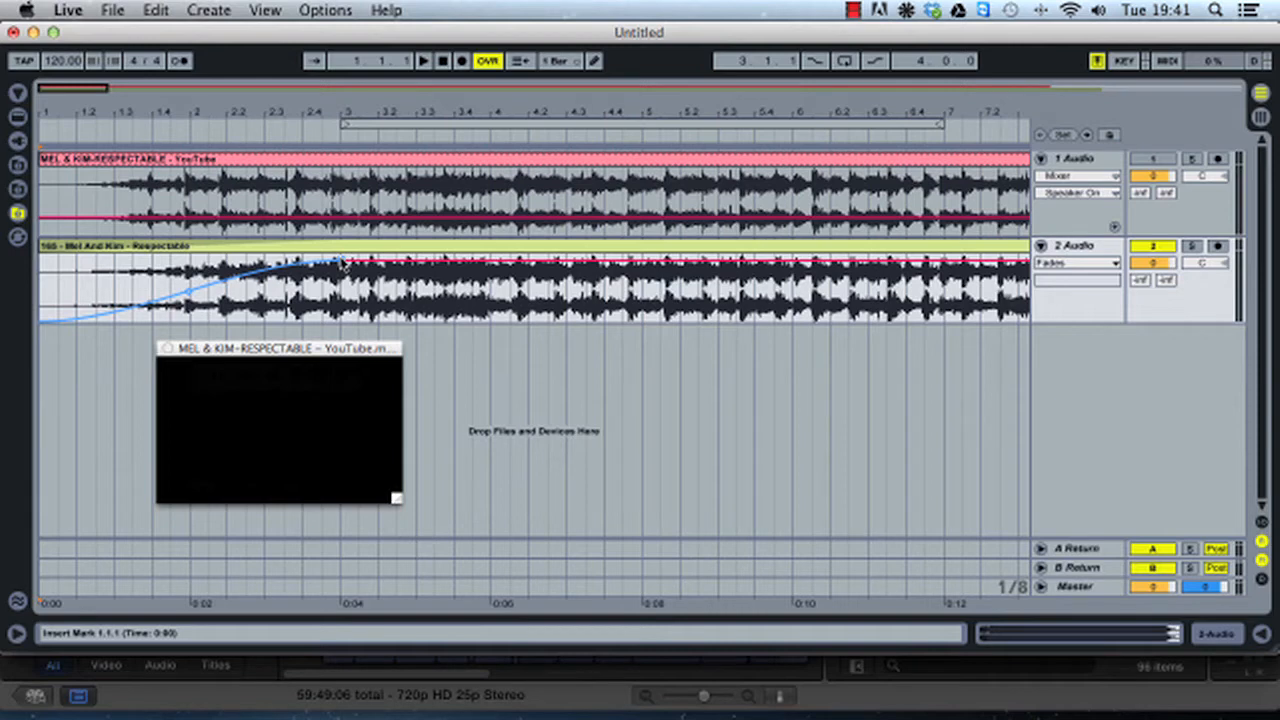
pyautogui.moveTo(342, 262); pyautogui.dragTo(342, 262)
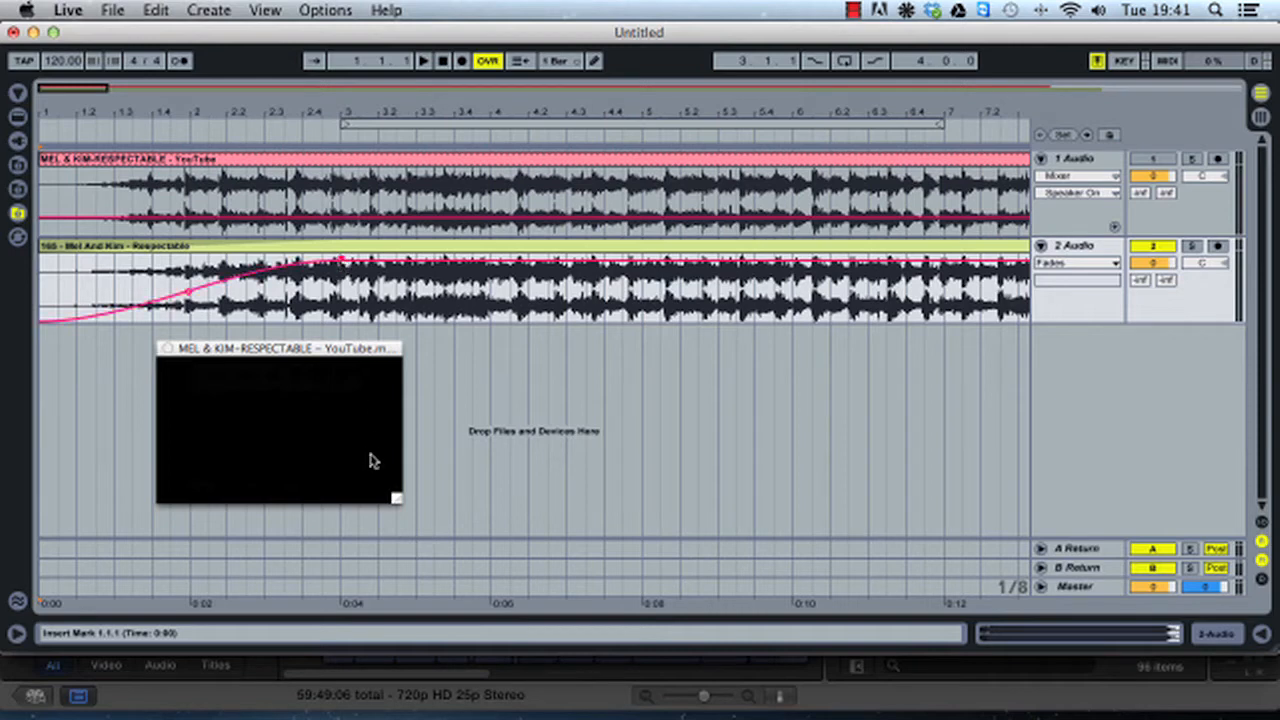
pyautogui.press('space')
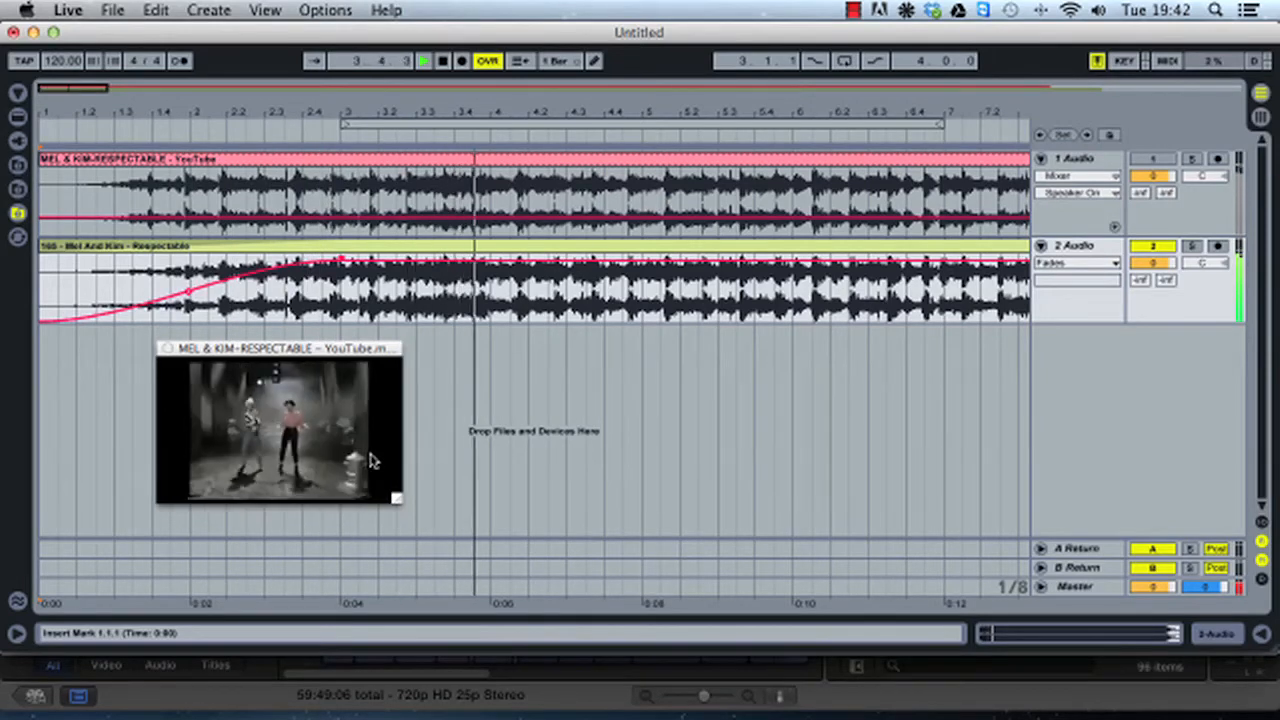
pyautogui.press('space')
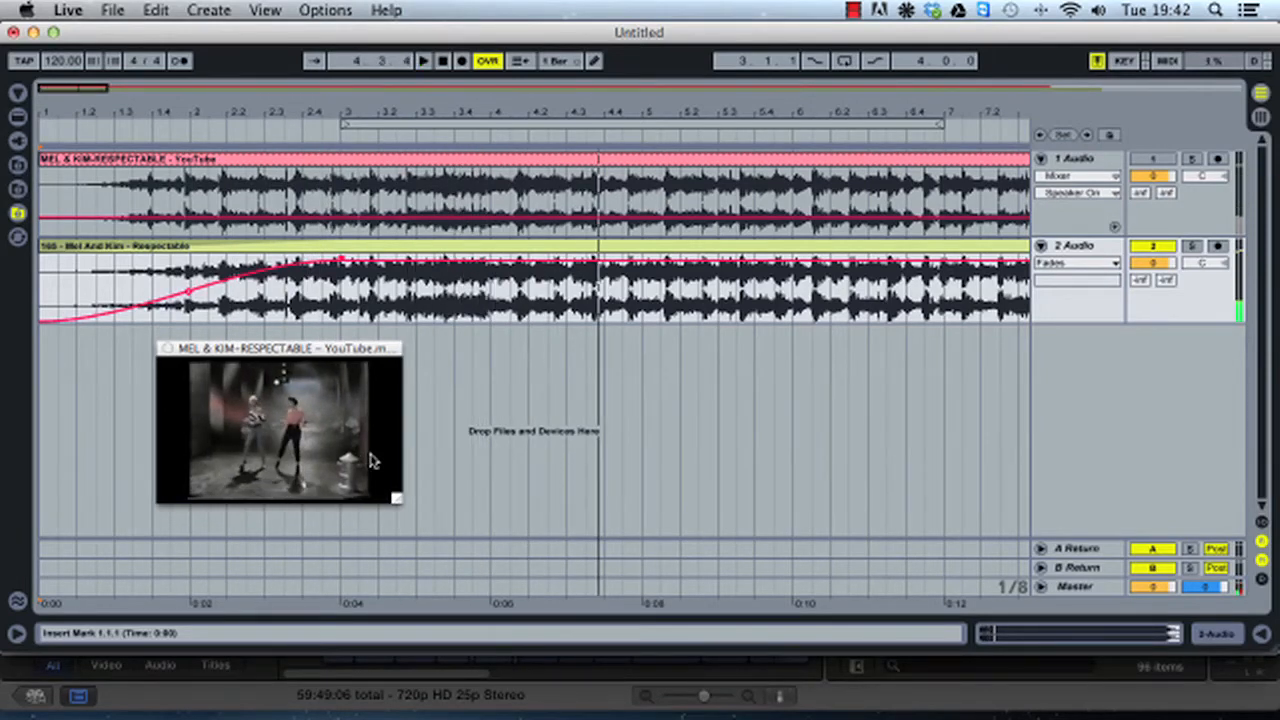
# Step: Go to the end of both clips and play the Respectable track's ending from 93.1.1
pyautogui.press('End')
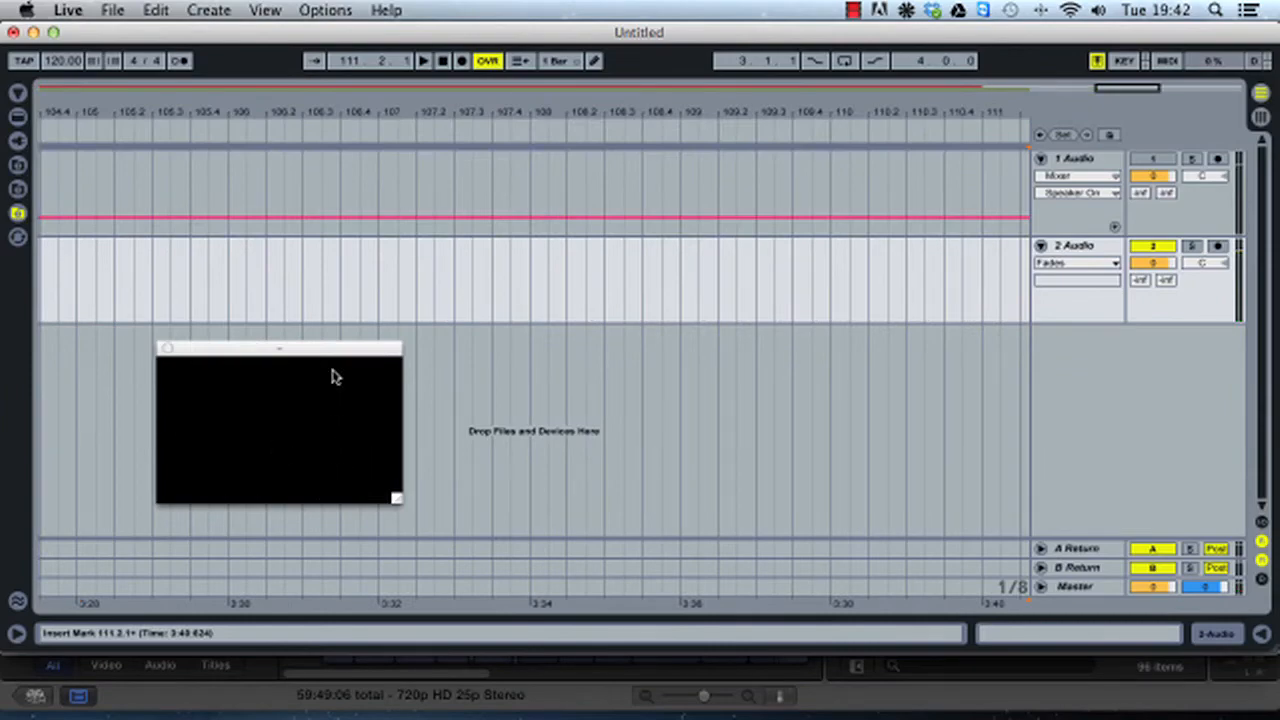
pyautogui.hscroll(-15, 300, 255)
pyautogui.hscroll(8, 318, 255)
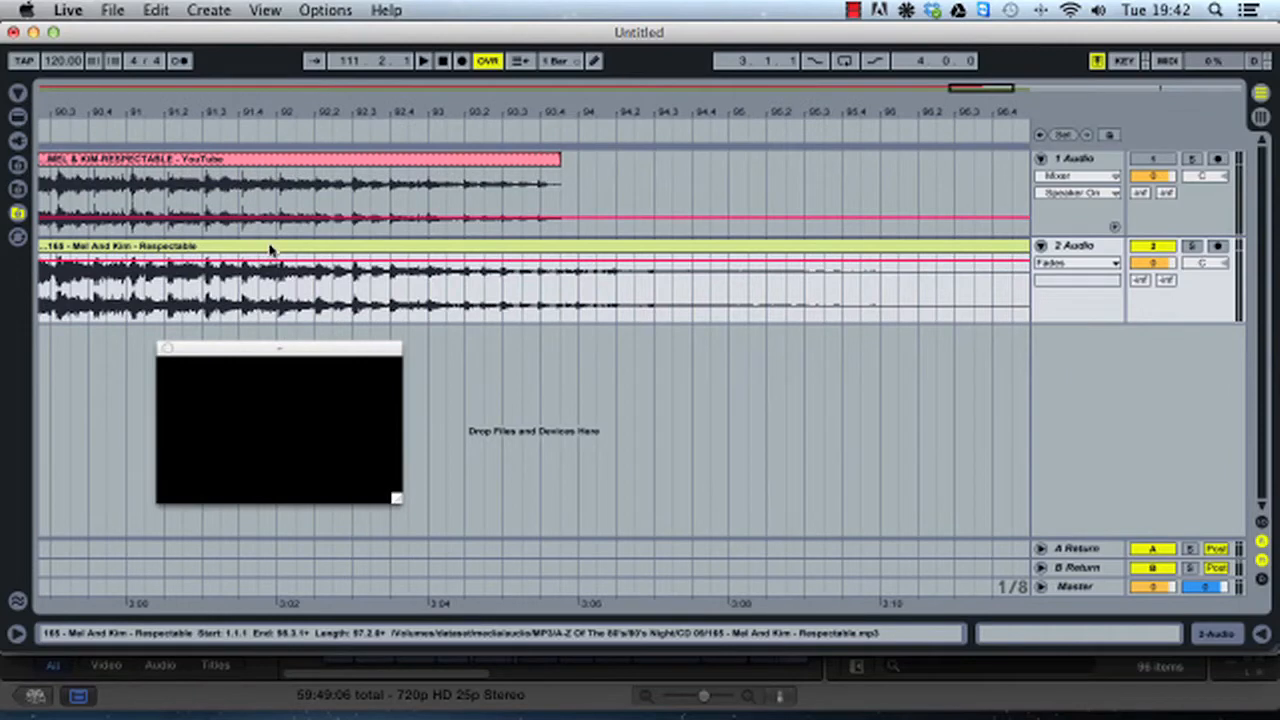
pyautogui.click(428, 290)
pyautogui.press('space')
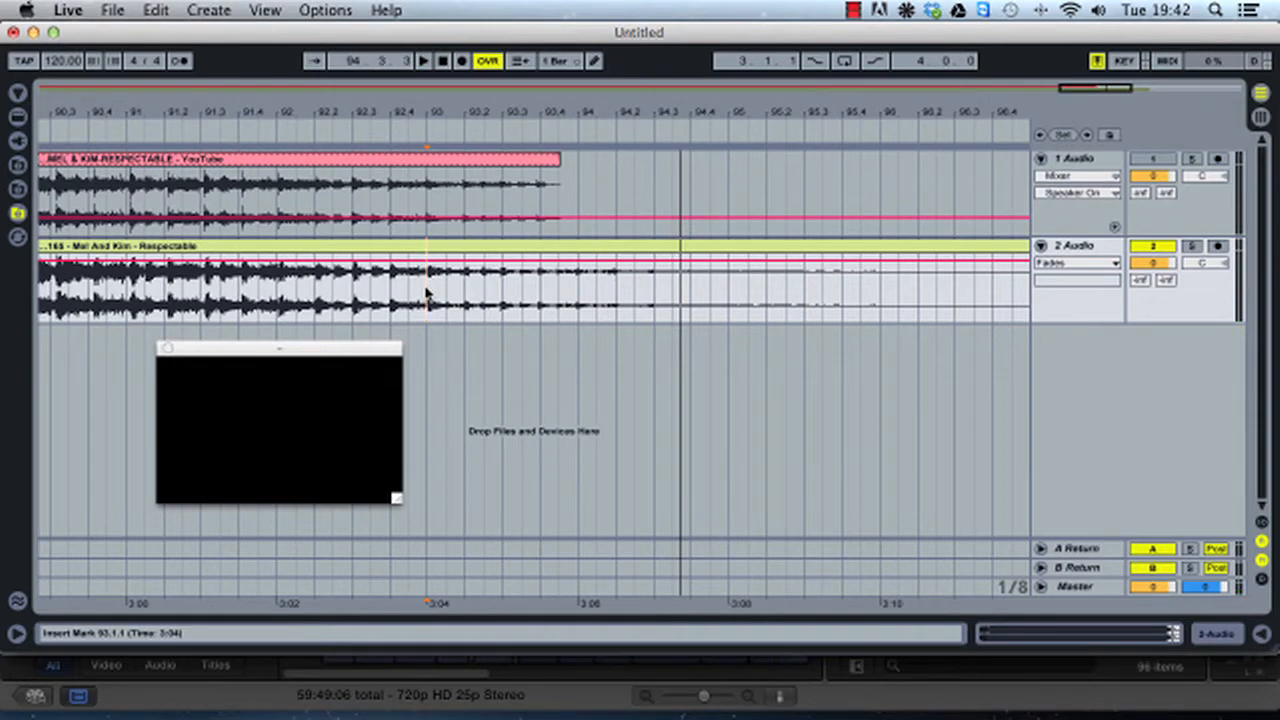
# Step: Keep the 1 Audio track's automation display on Mixer and move the video window clear beneath the end of the YouTube clip
pyautogui.click(1104, 177)
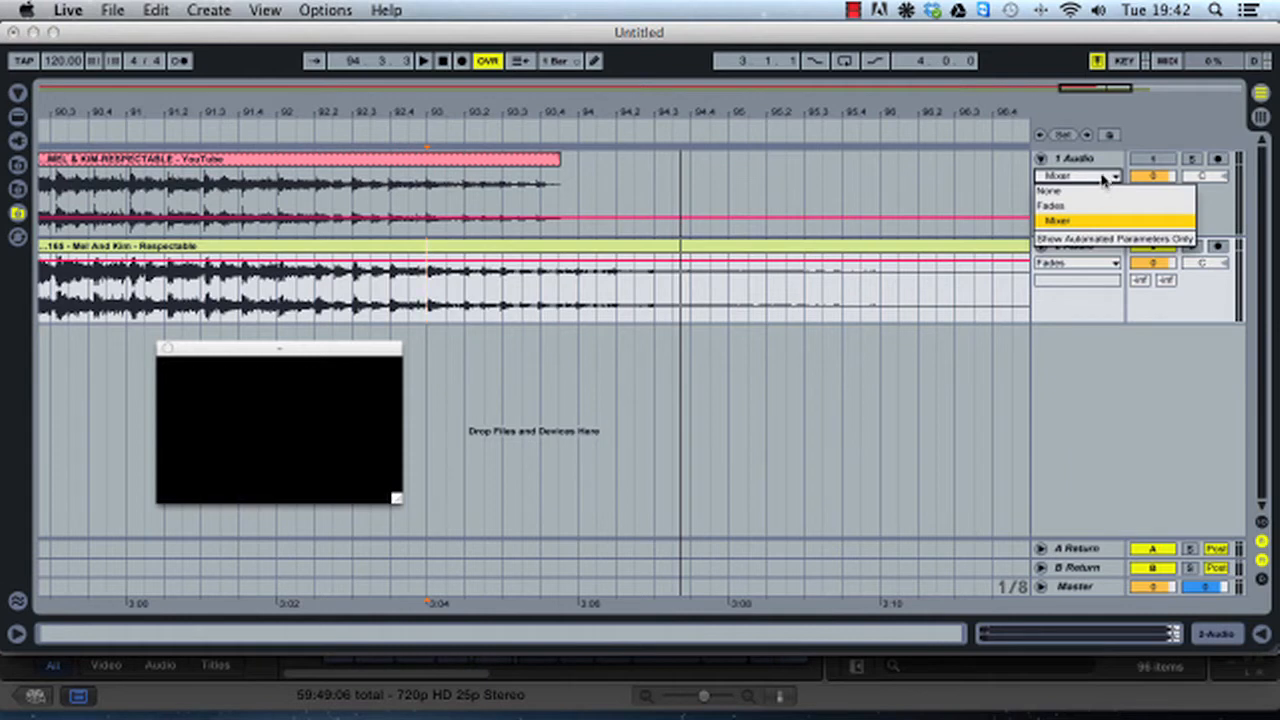
pyautogui.click(1062, 220)
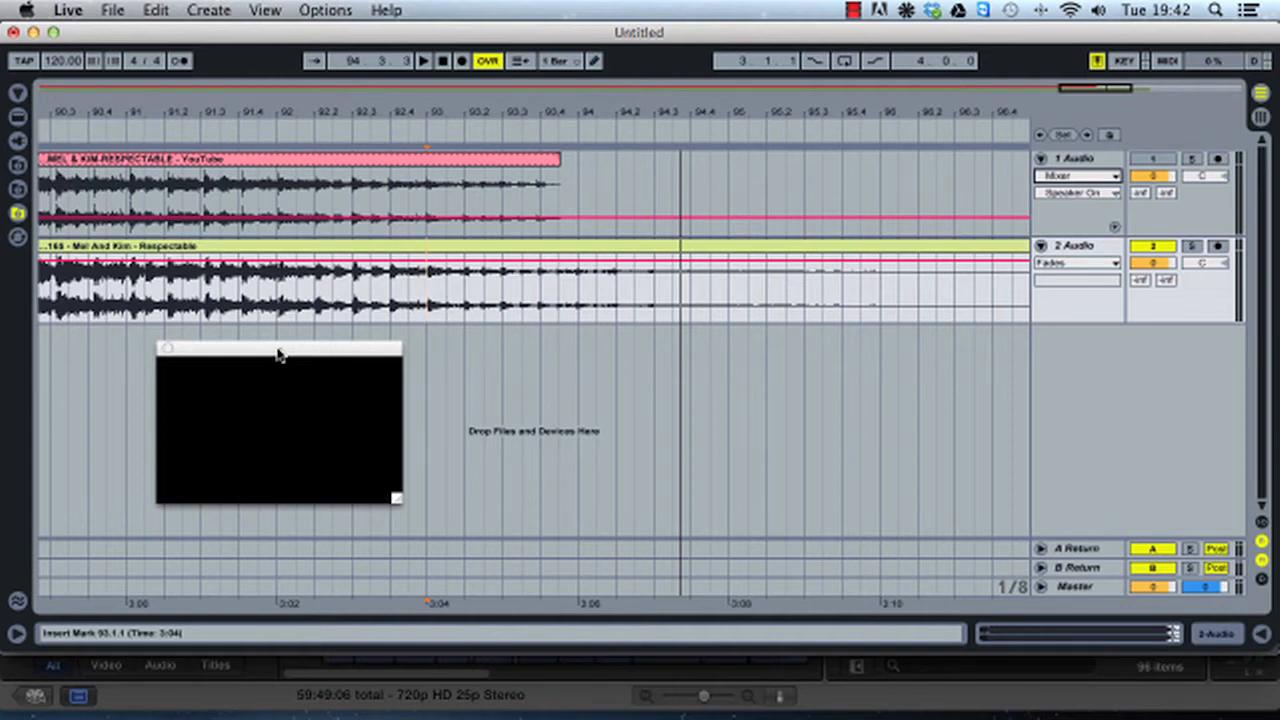
pyautogui.moveTo(272, 353); pyautogui.dragTo(577, 343)
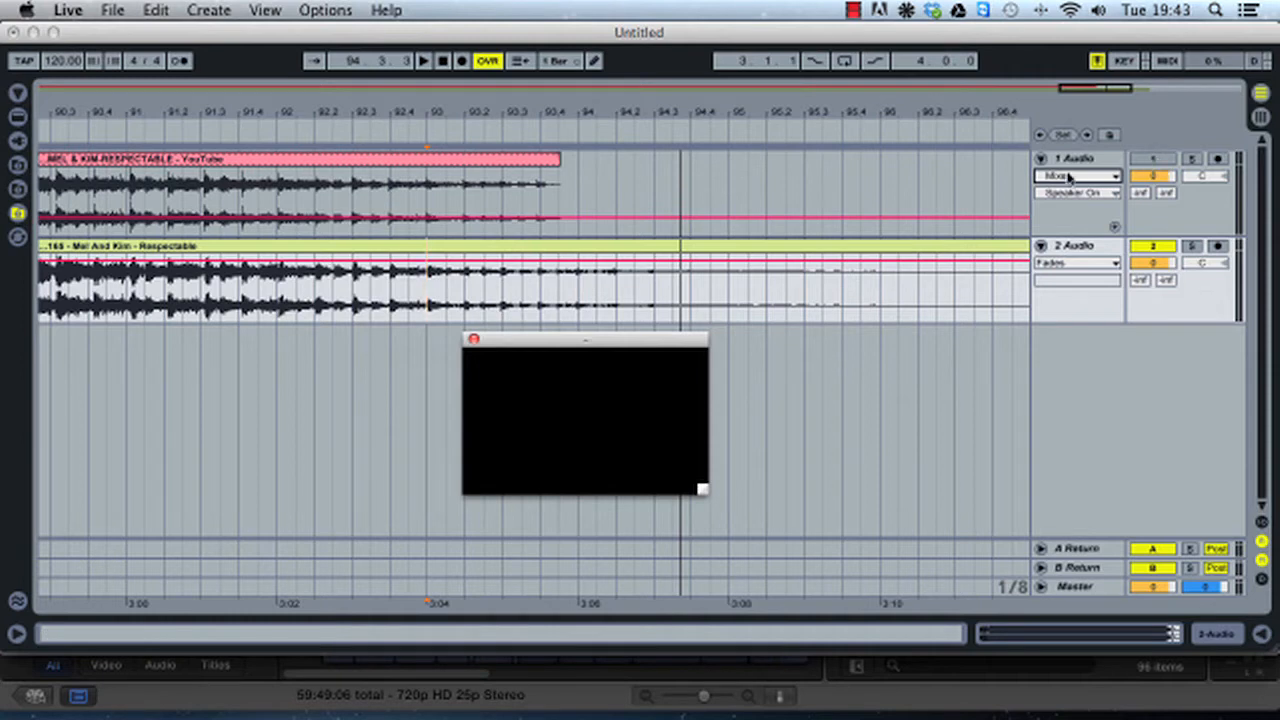
# Step: Toggle the 1 Audio and 2 Audio tracks on and off, leaving only 2 Audio active
pyautogui.click(1168, 166)
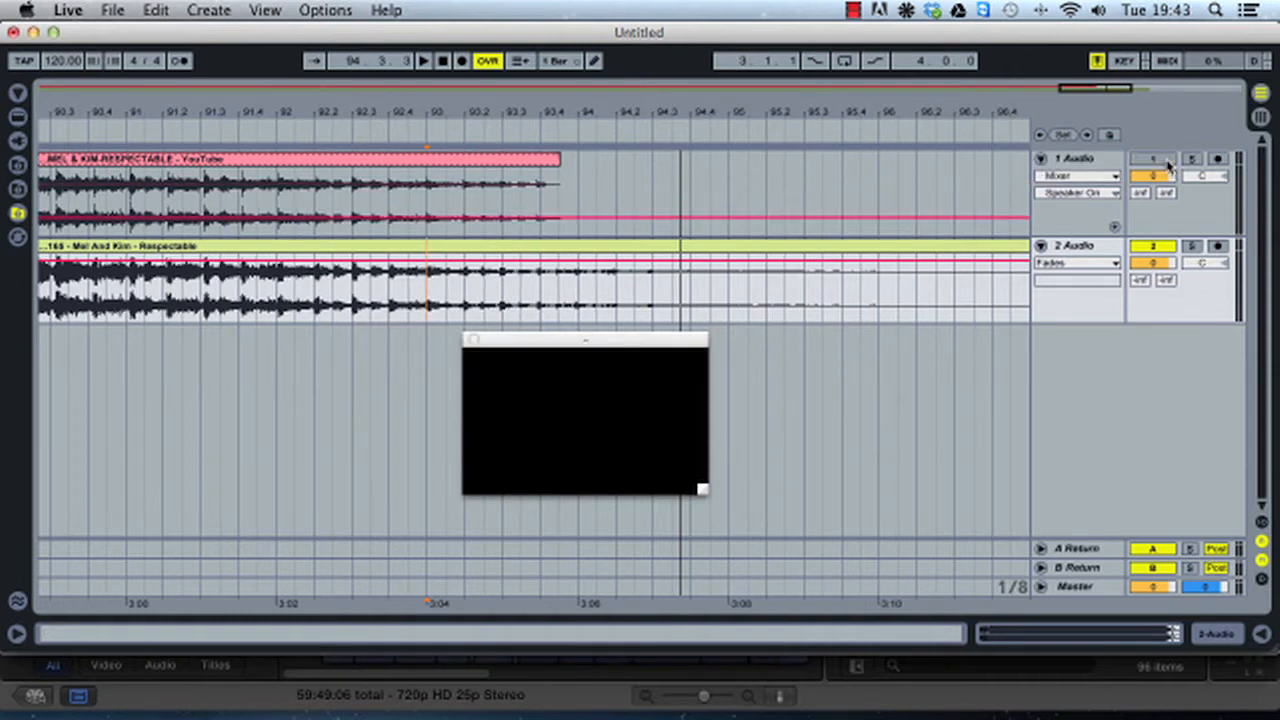
pyautogui.click(1160, 160)
pyautogui.click(1160, 160)
pyautogui.click(1155, 248)
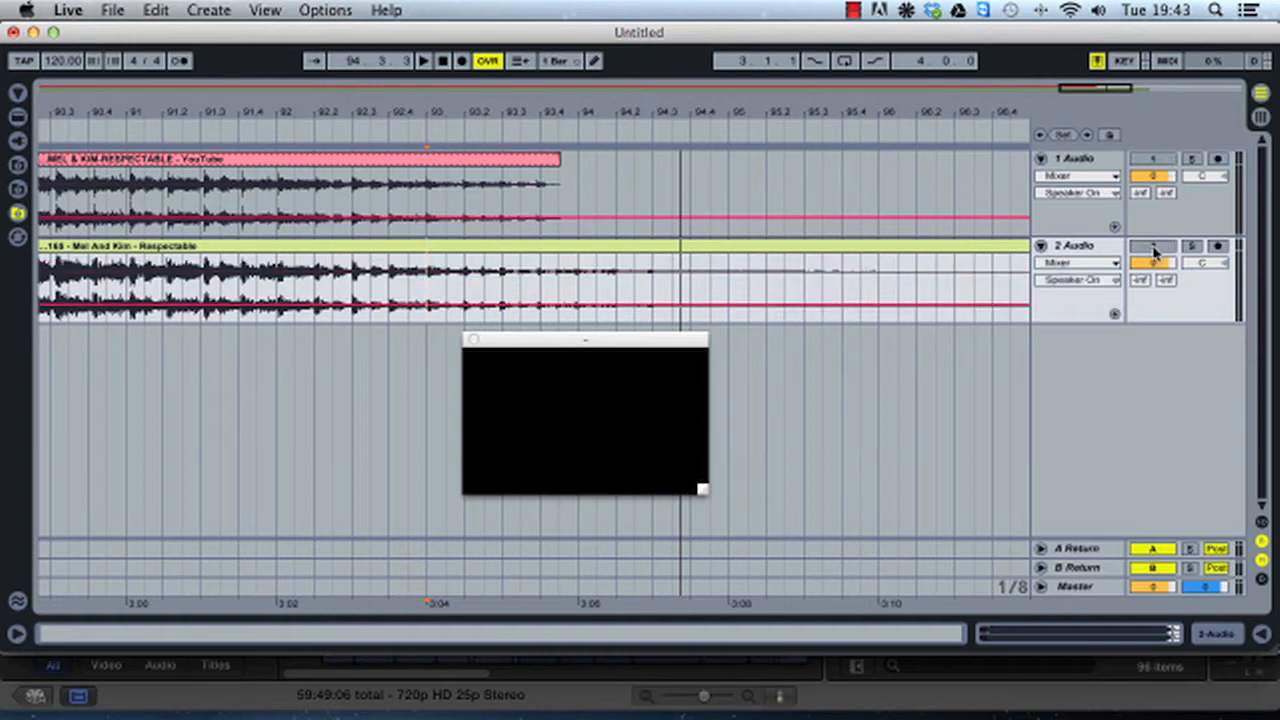
pyautogui.click(1155, 248)
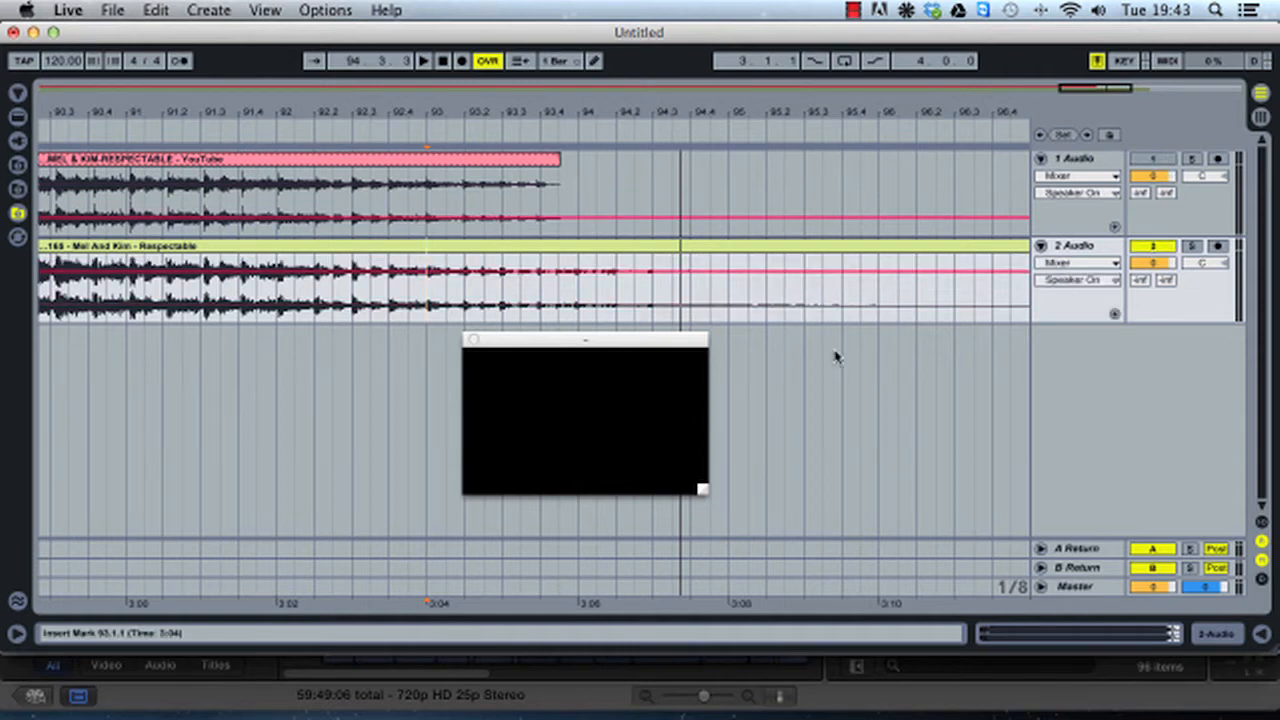
# Step: Set the loop region to start at 1.1.1 with a length of 98 bars, spanning both clips
pyautogui.press('-')
pyautogui.press('-')
pyautogui.press('-')
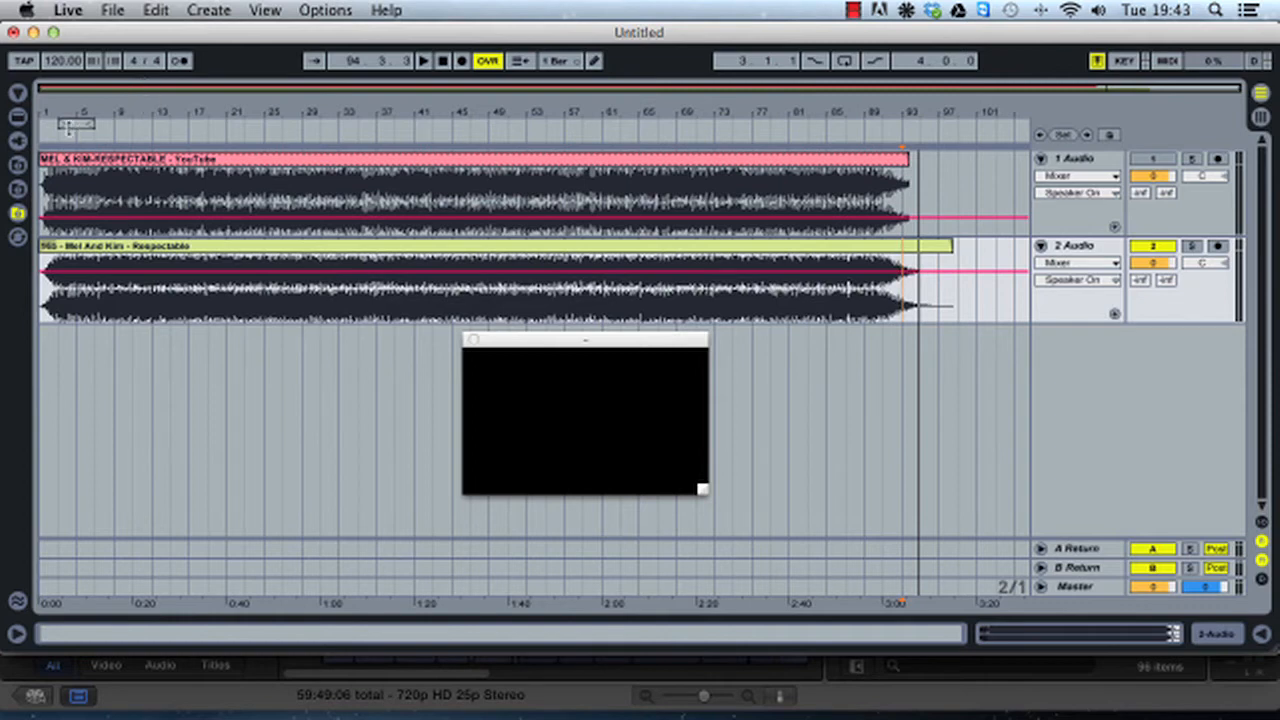
pyautogui.moveTo(75, 123); pyautogui.dragTo(950, 185)
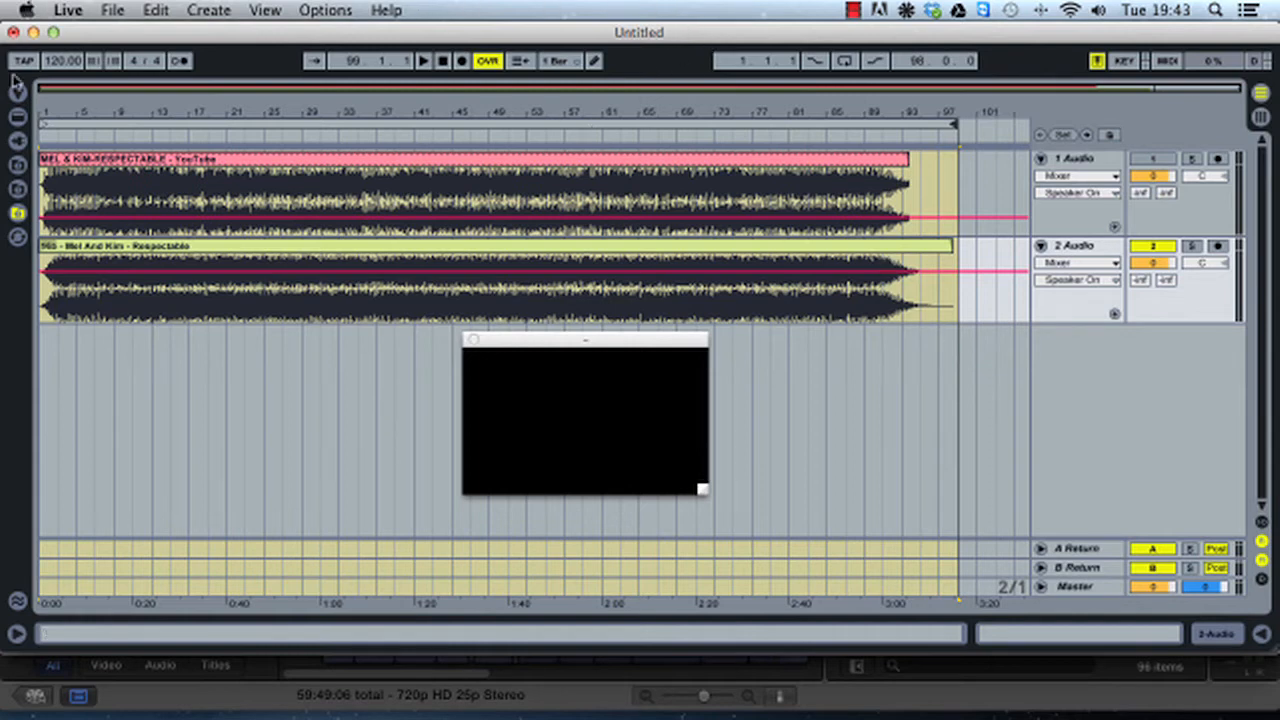
# Step: Open the audio/video export settings, move the video window clear of them, keep the file type Wav and turn off Convert to Mono
pyautogui.click(109, 11)
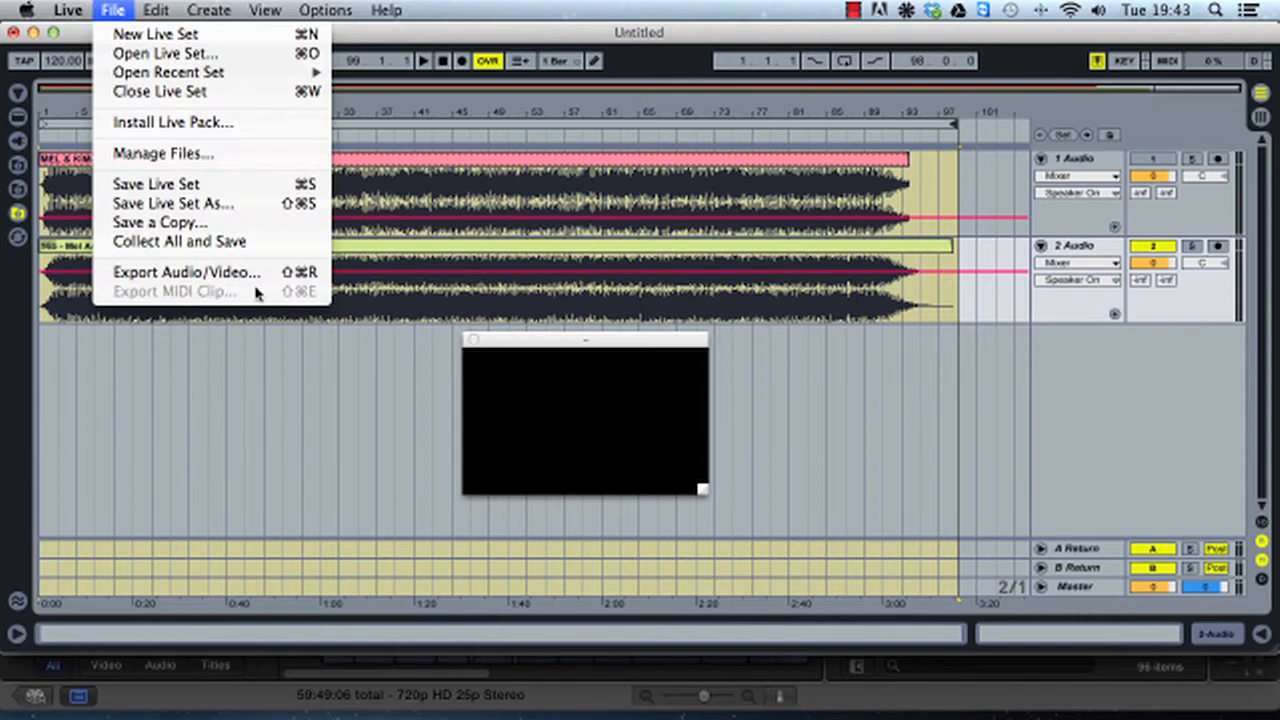
pyautogui.click(292, 272)
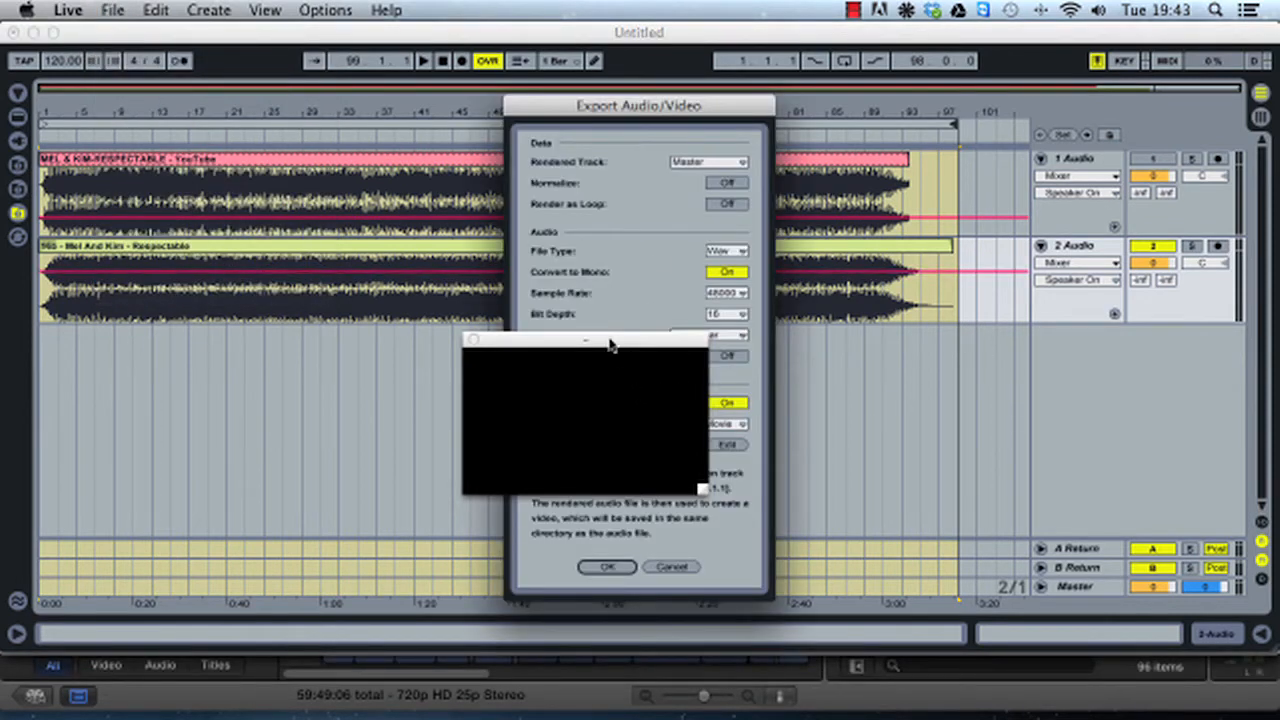
pyautogui.moveTo(608, 341); pyautogui.dragTo(285, 298)
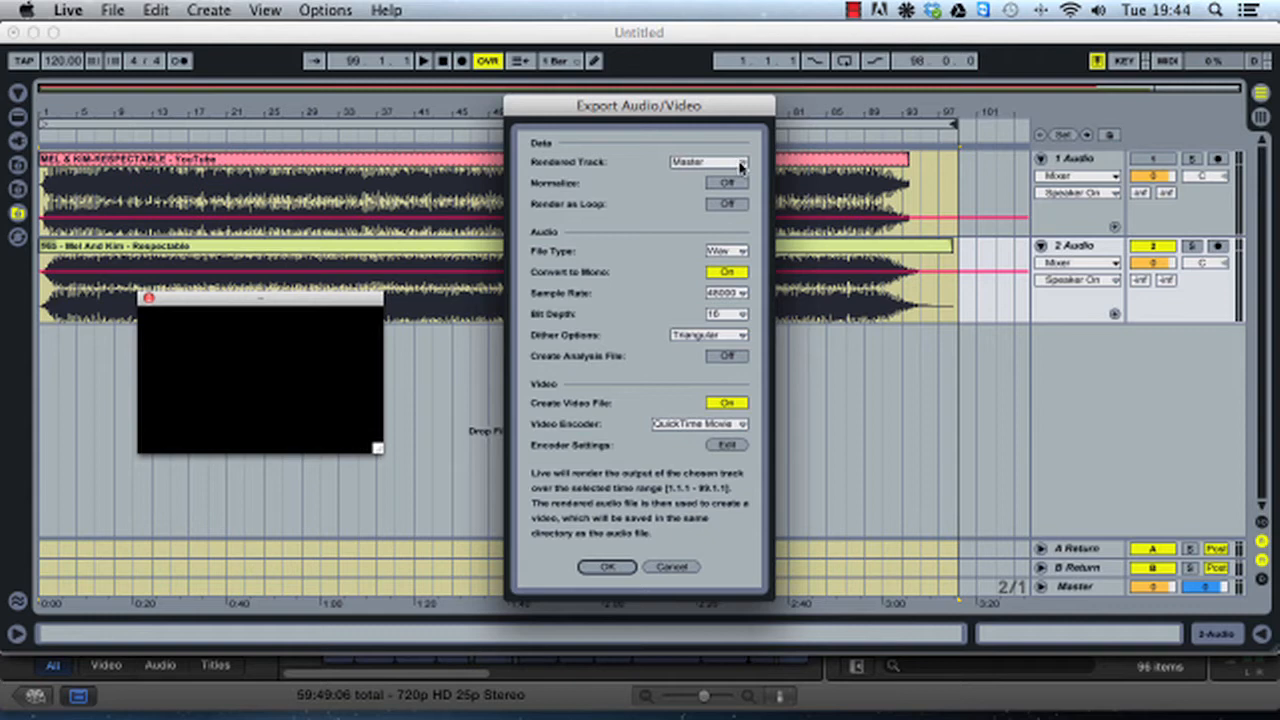
pyautogui.click(740, 251)
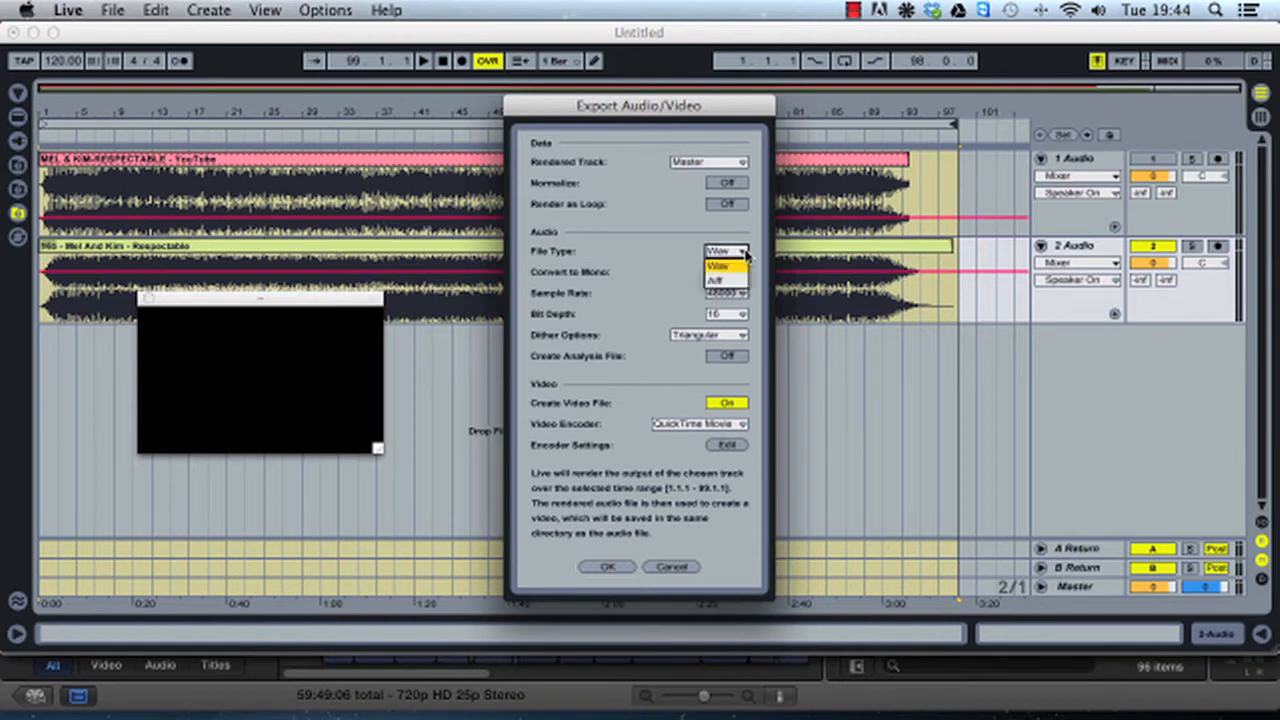
pyautogui.click(740, 251)
pyautogui.click(714, 274)
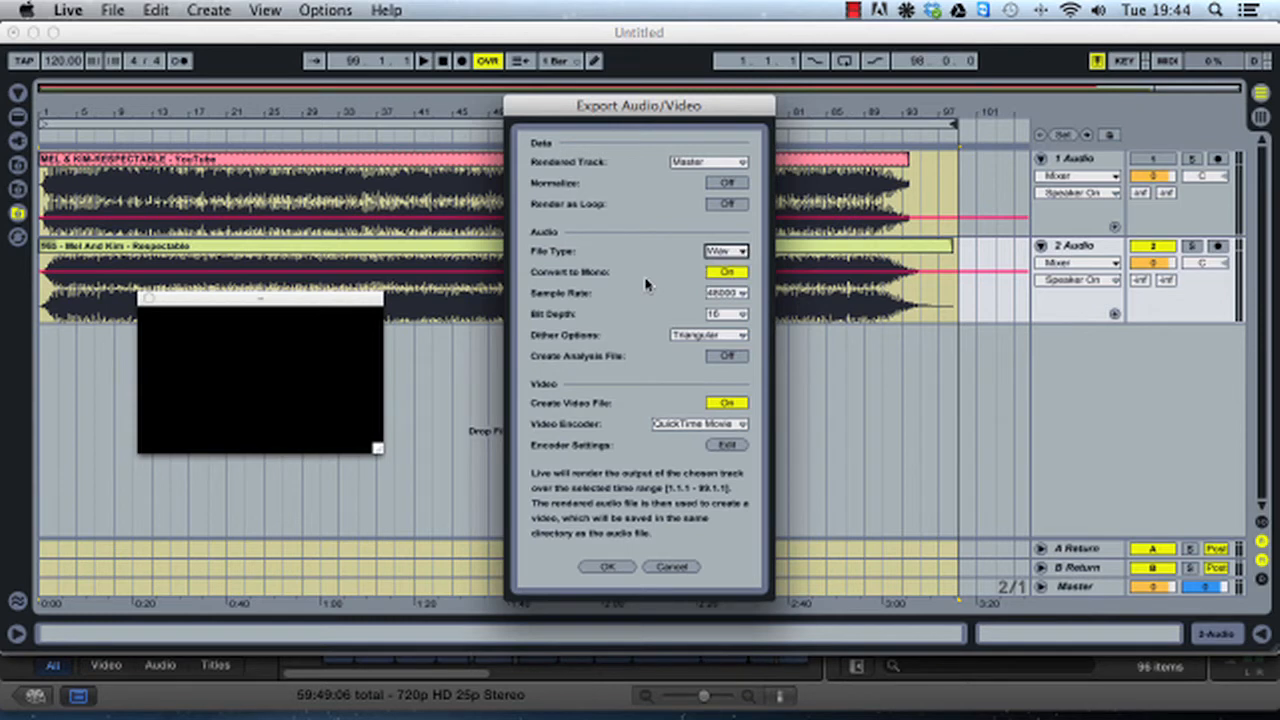
pyautogui.click(736, 273)
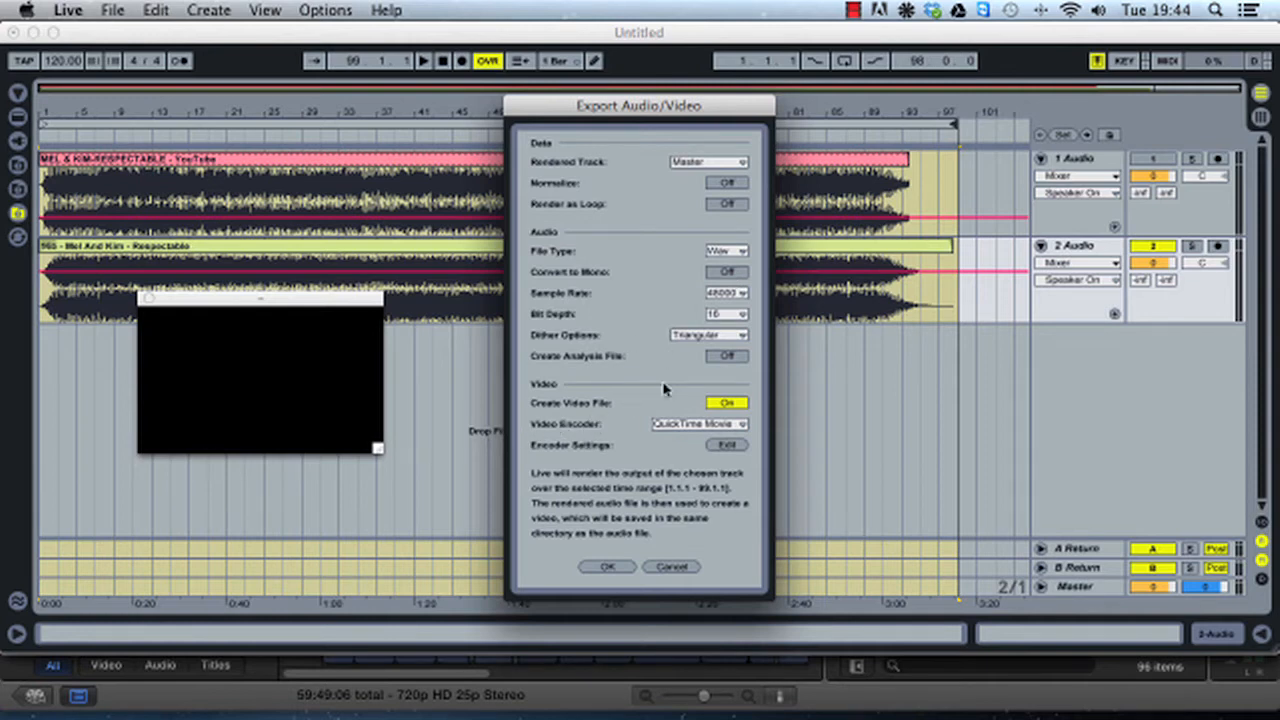
# Step: Keep QuickTime Movie as the video encoder and set the export size dimensions to Current in its encoder settings
pyautogui.click(740, 425)
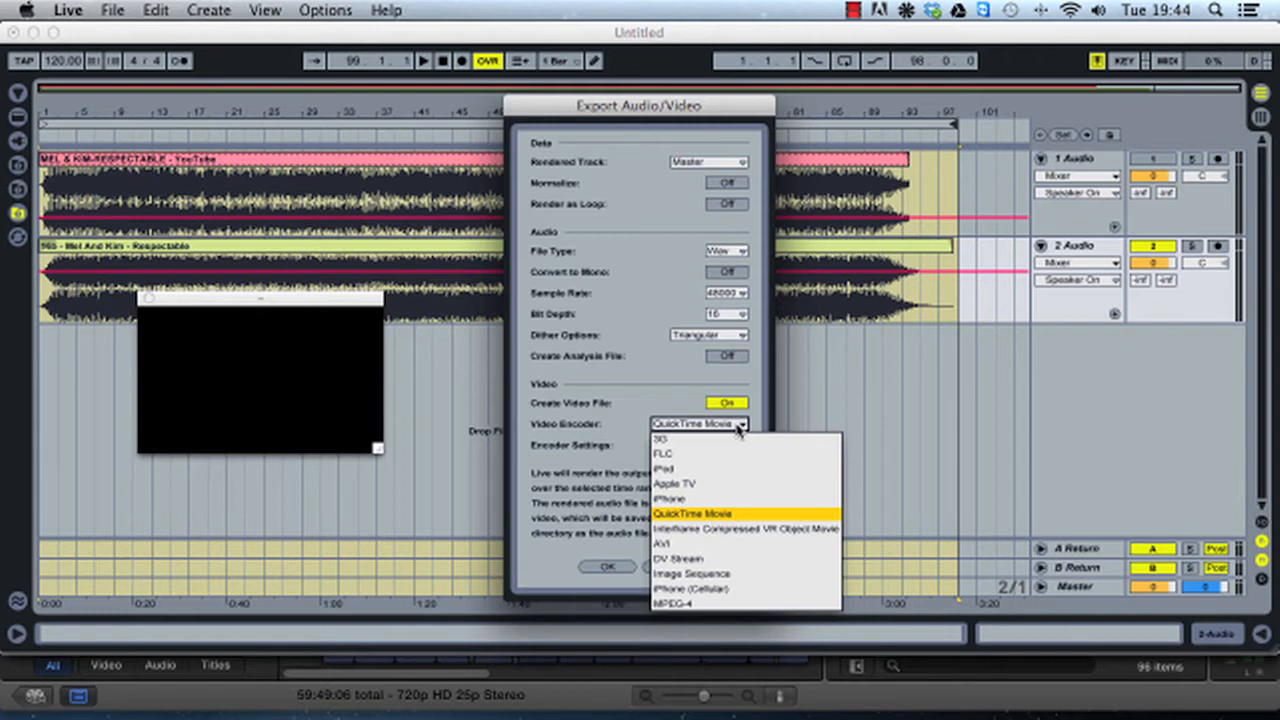
pyautogui.click(740, 428)
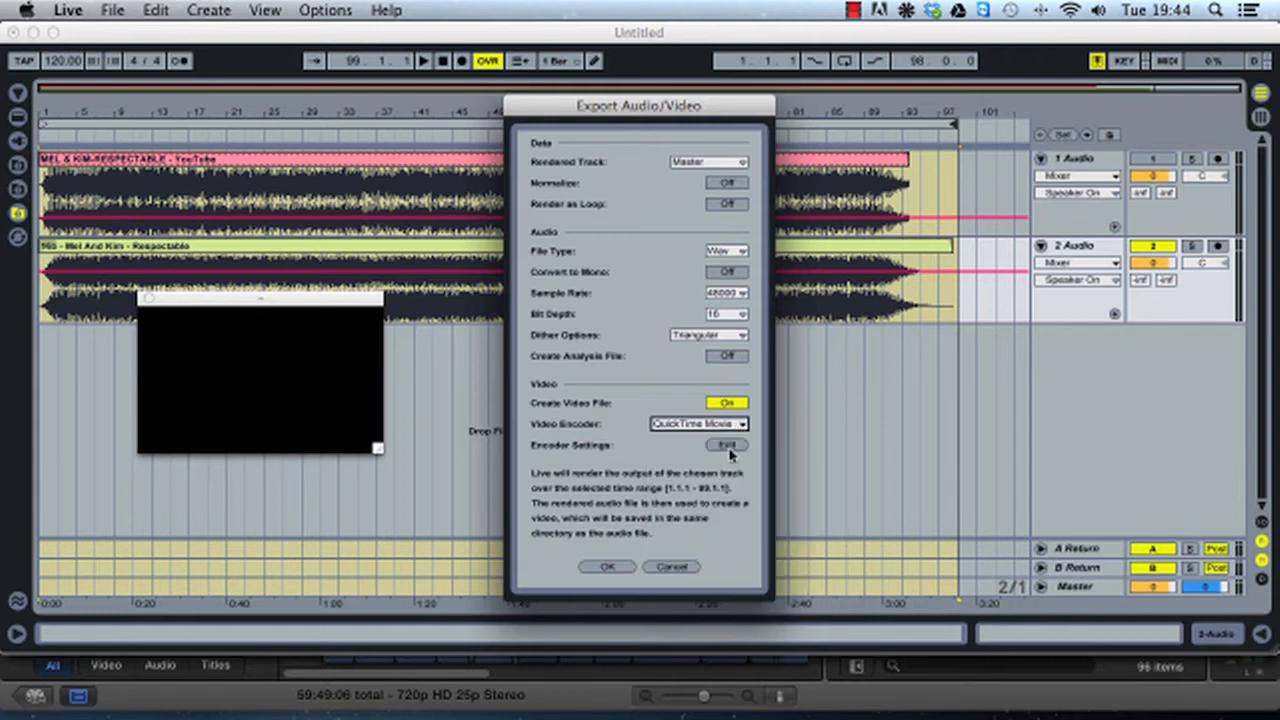
pyautogui.click(727, 446)
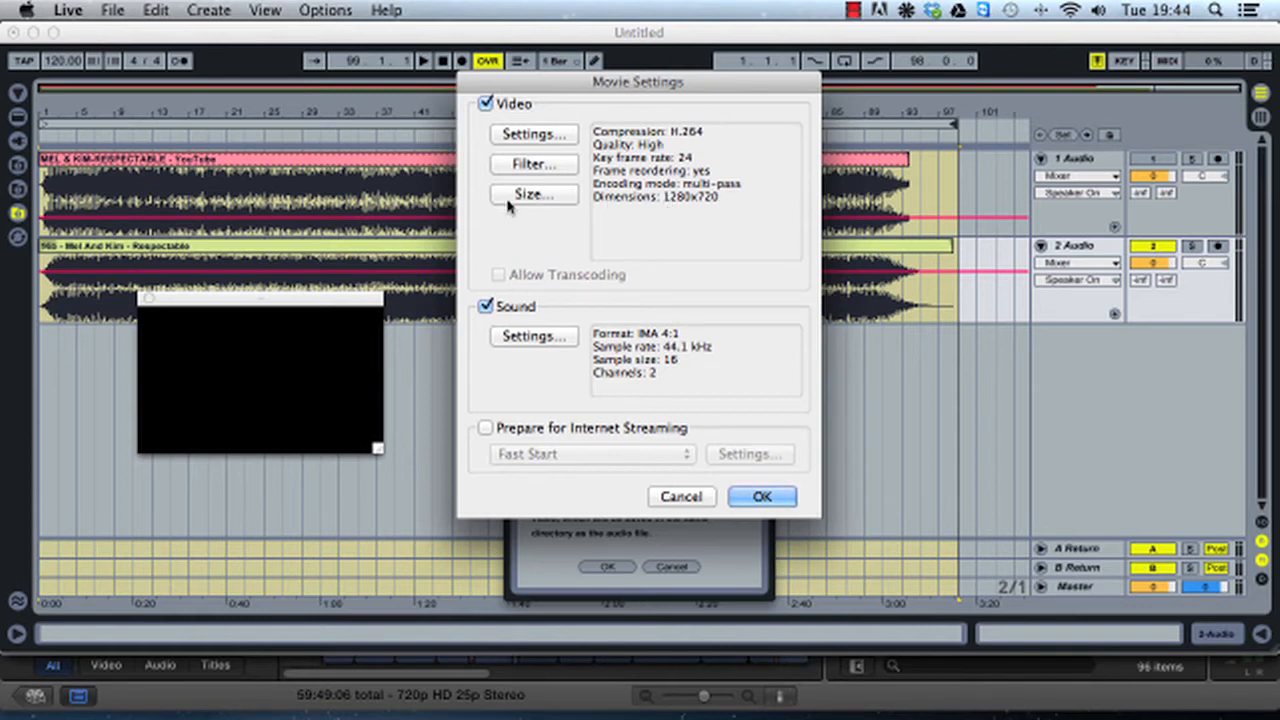
pyautogui.click(540, 195)
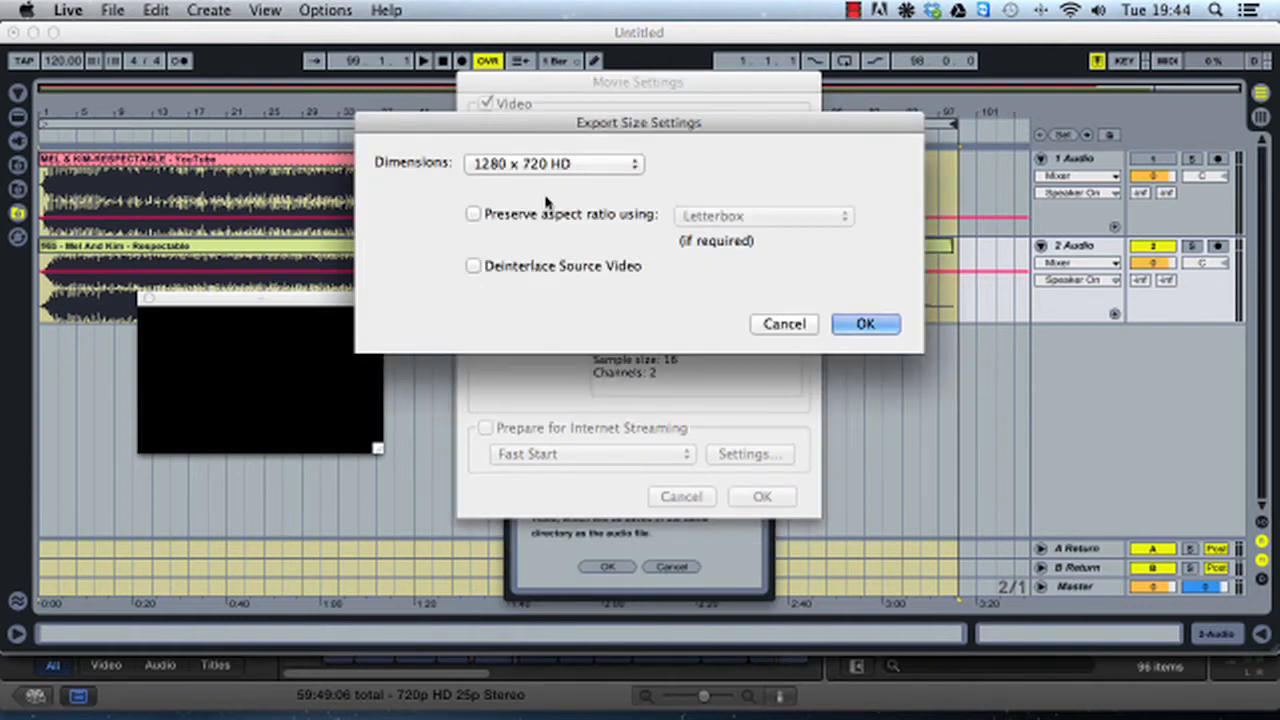
pyautogui.click(550, 165)
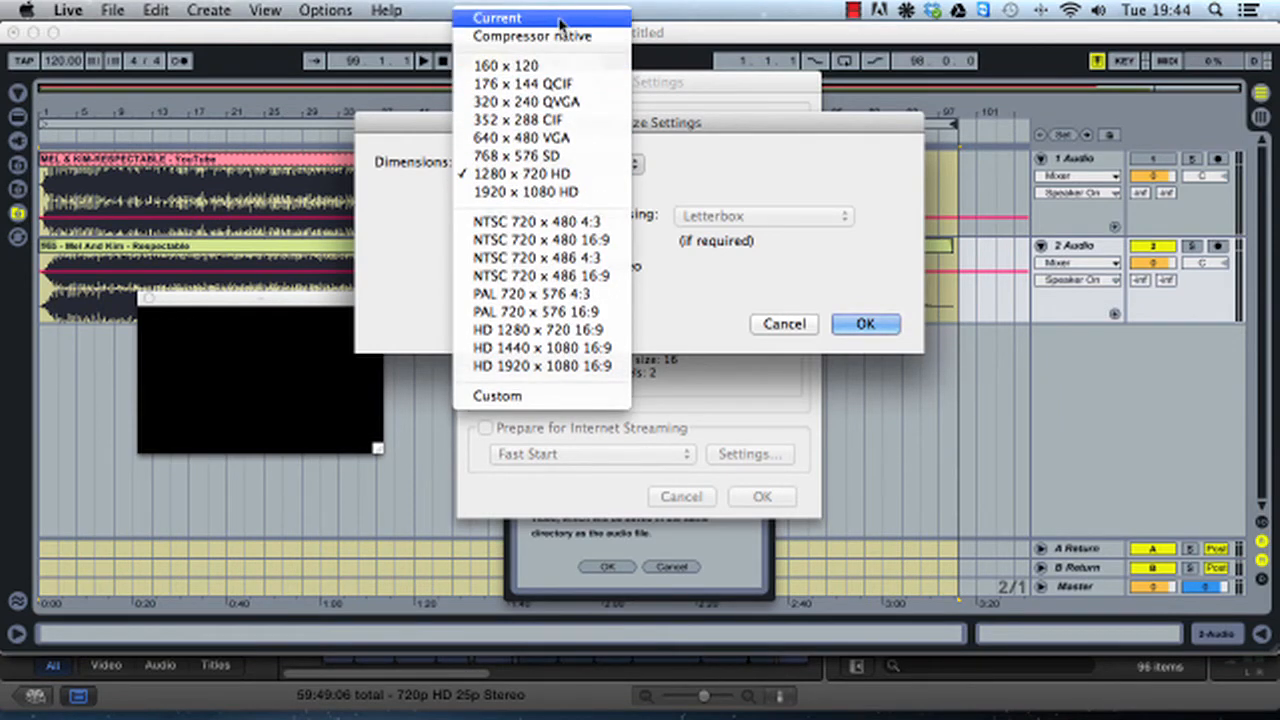
pyautogui.click(560, 22)
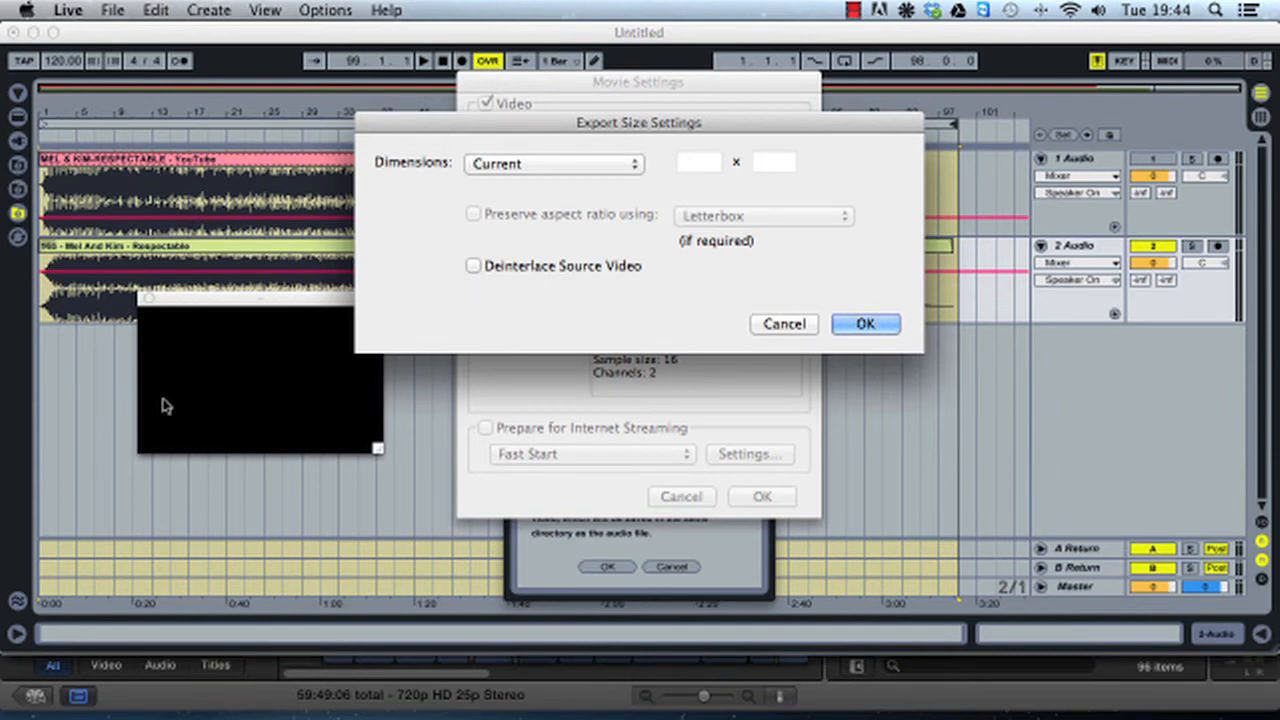
pyautogui.click(862, 325)
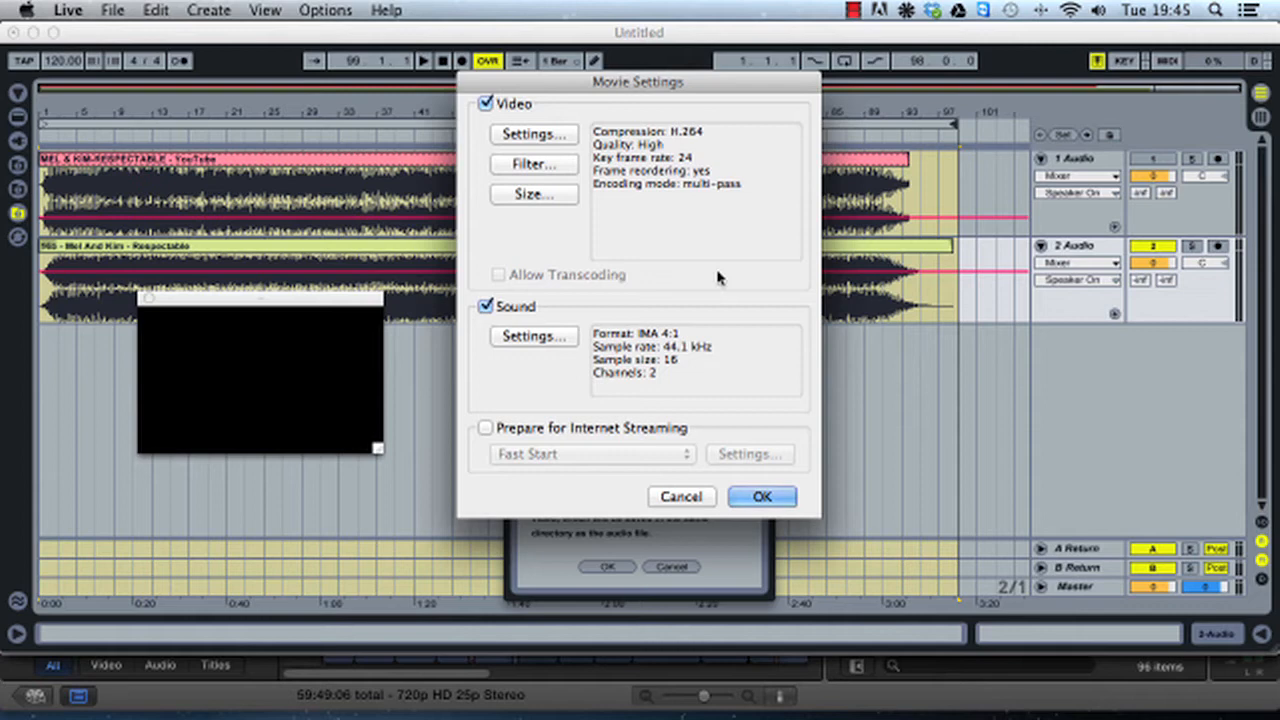
# Step: Look through the movie's filter and export size settings, leaving both without applying changes
pyautogui.click(530, 163)
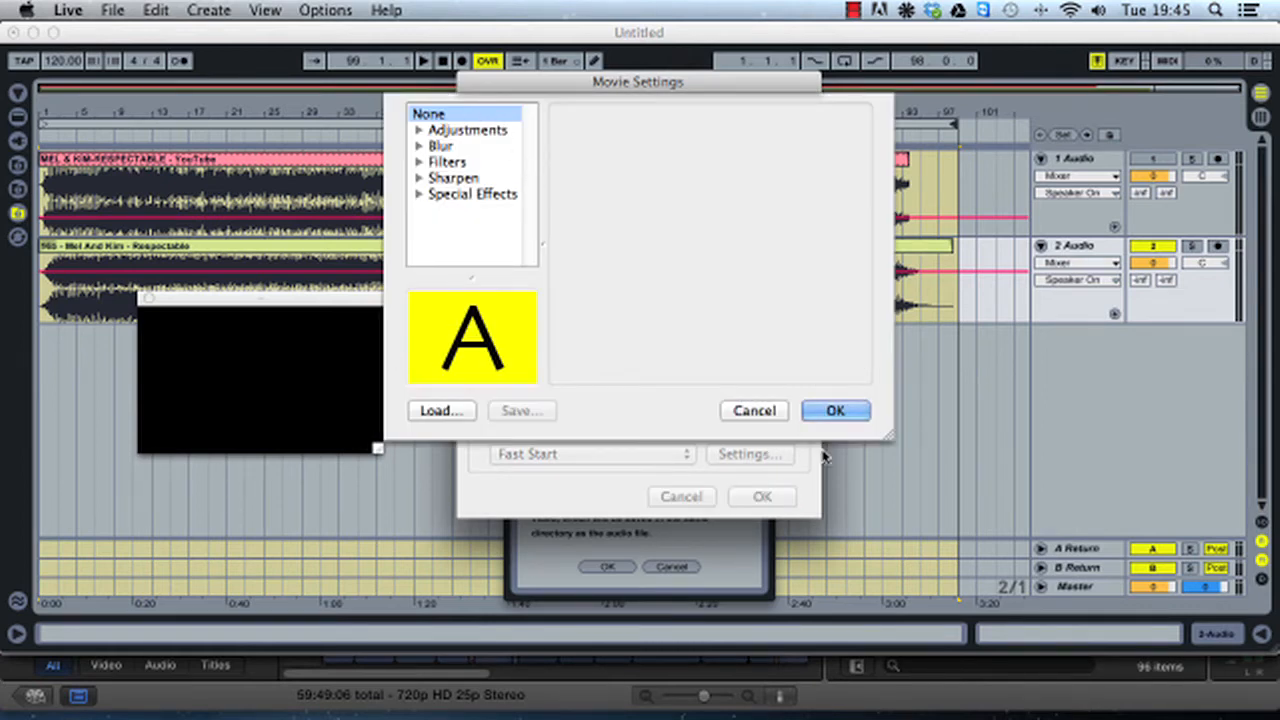
pyautogui.click(752, 410)
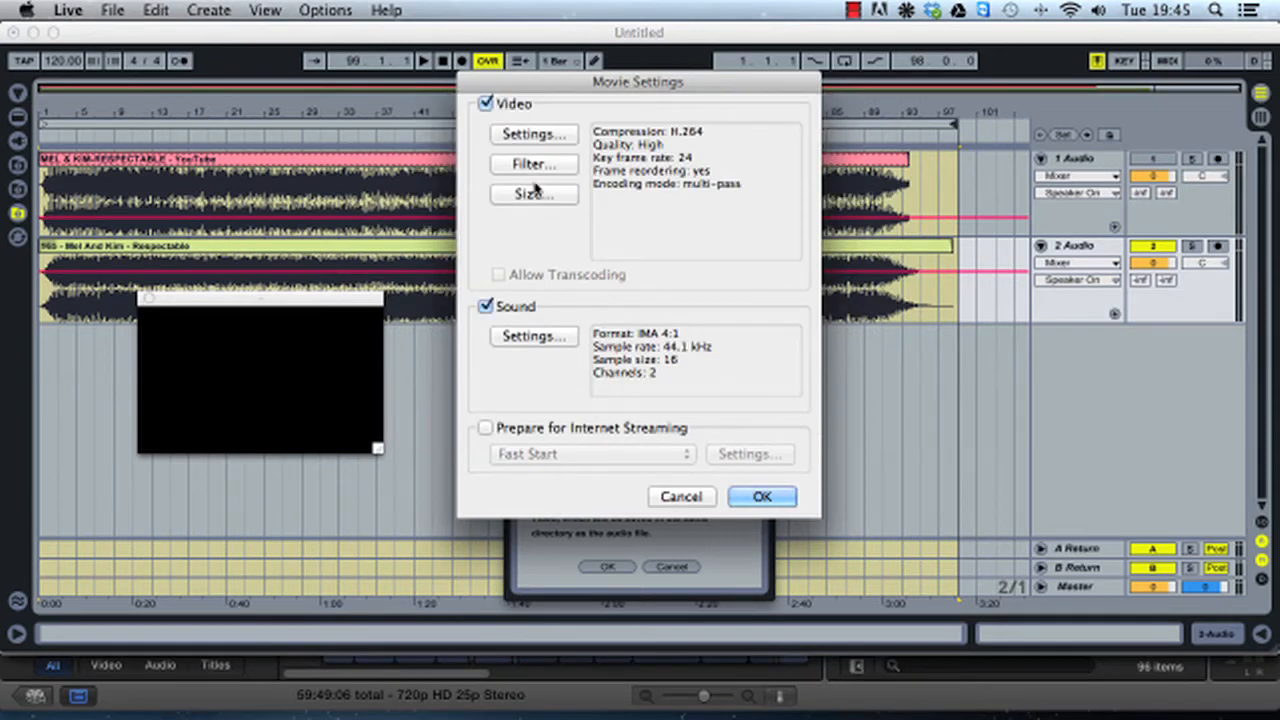
pyautogui.click(535, 192)
pyautogui.click(782, 323)
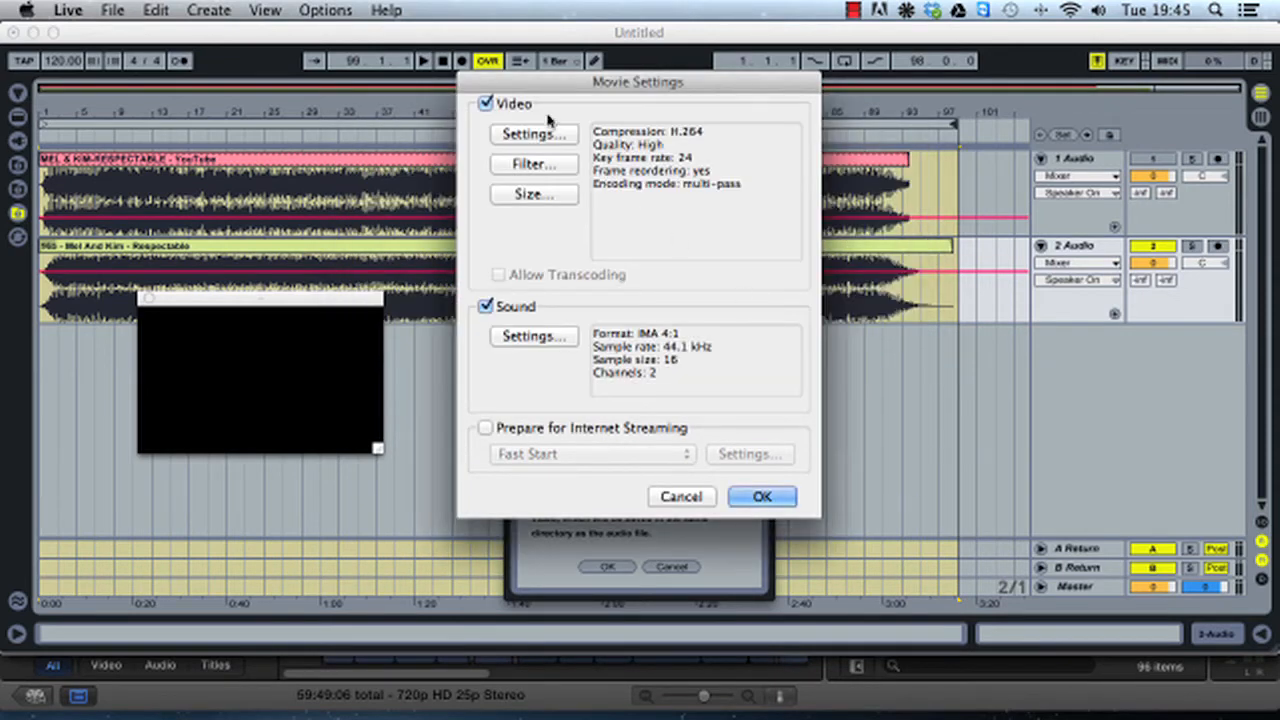
# Step: Check the frame rate options in the H.264 compression settings, keep Current, and accept the compression and movie settings
pyautogui.click(548, 136)
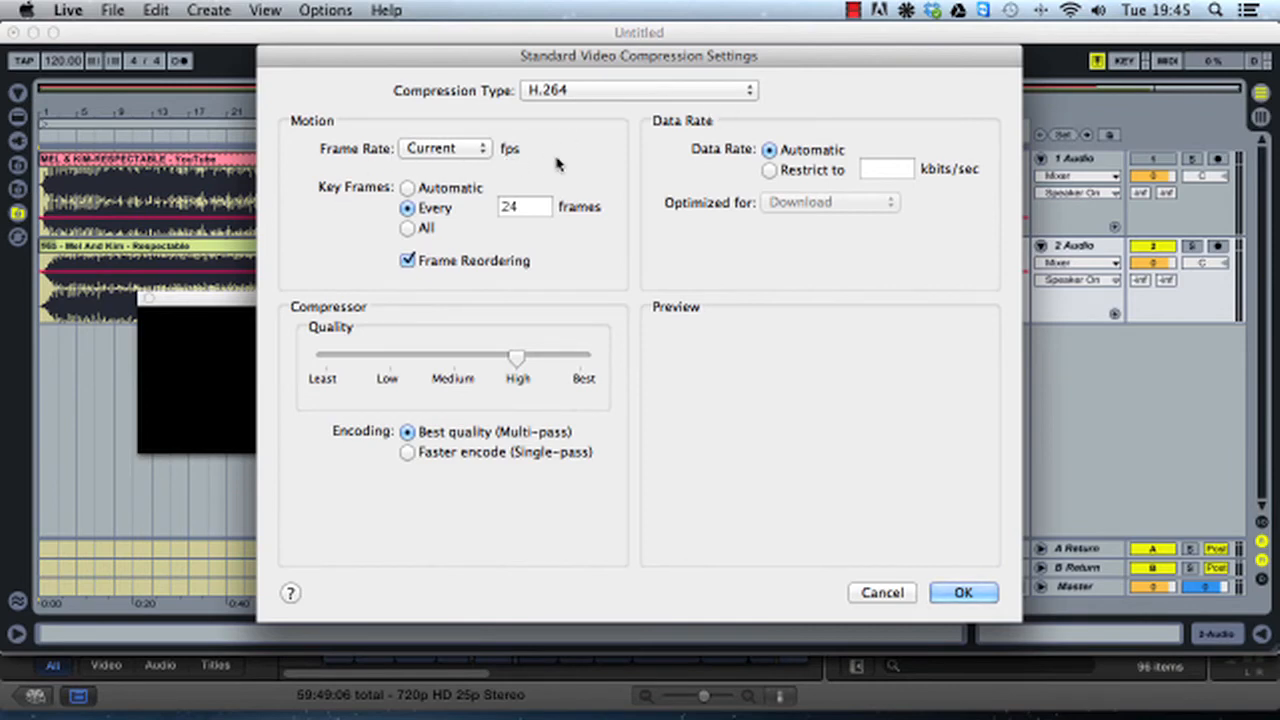
pyautogui.click(484, 150)
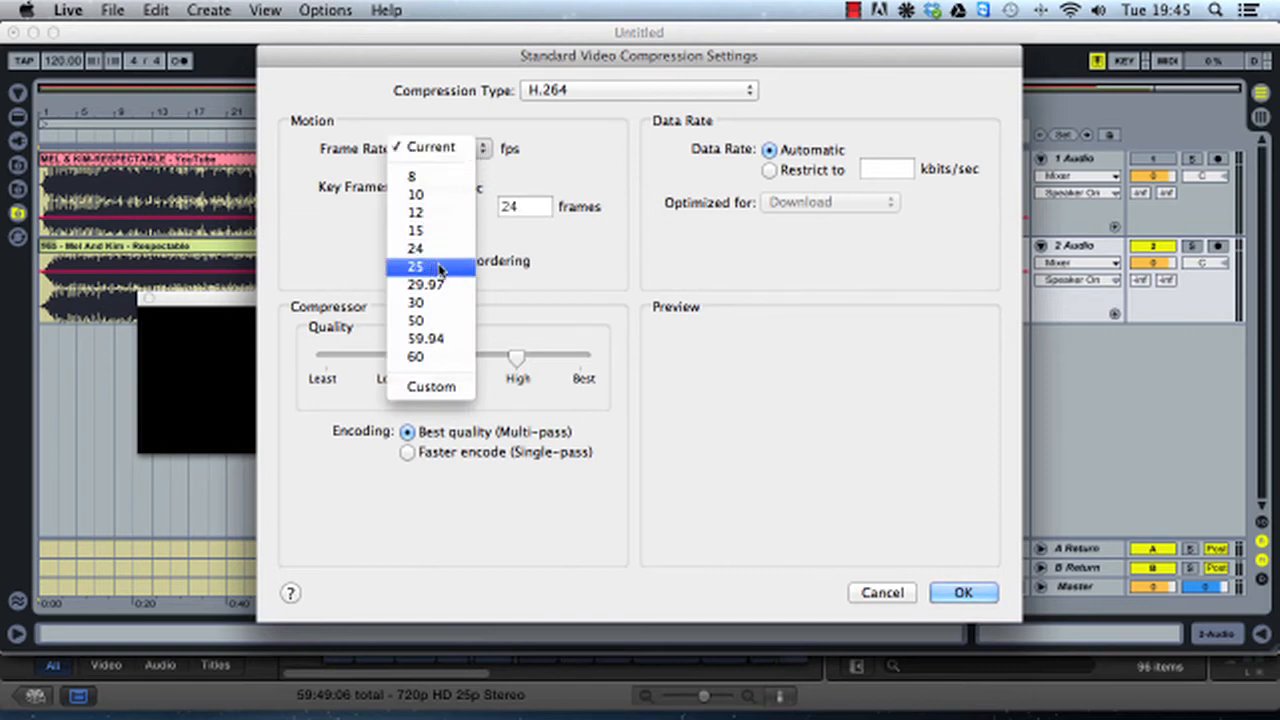
pyautogui.click(610, 184)
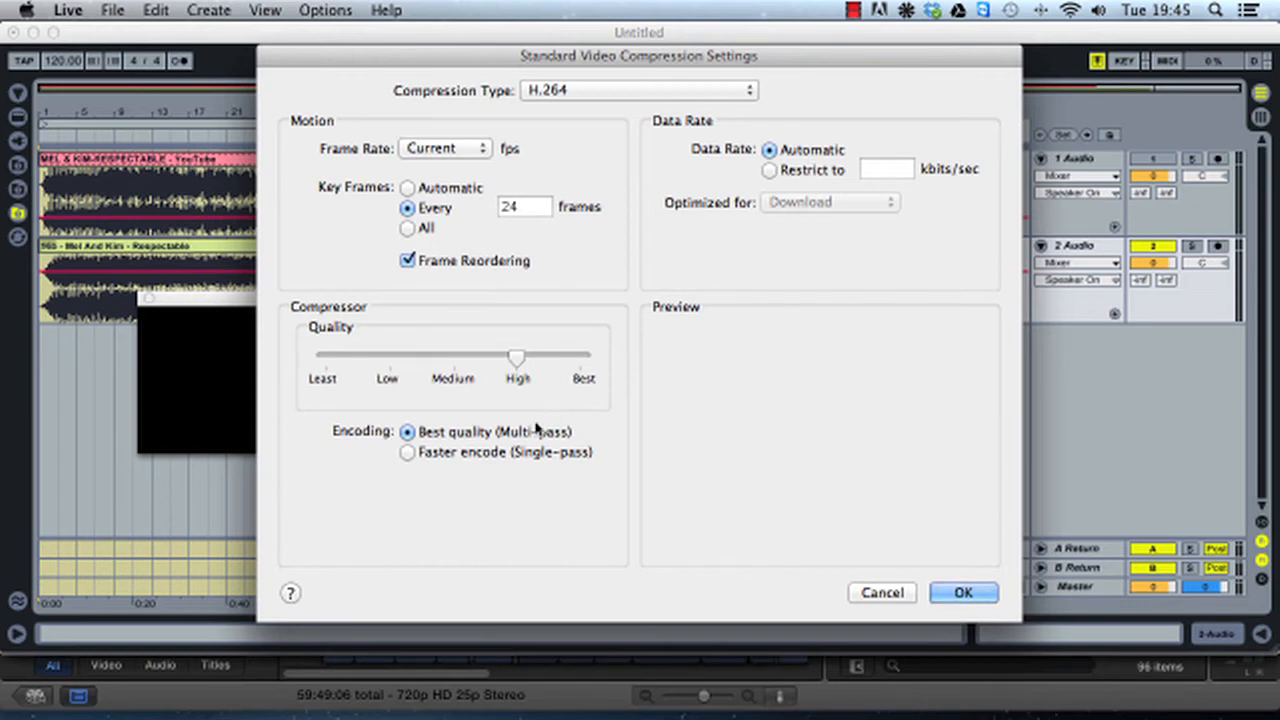
pyautogui.click(963, 593)
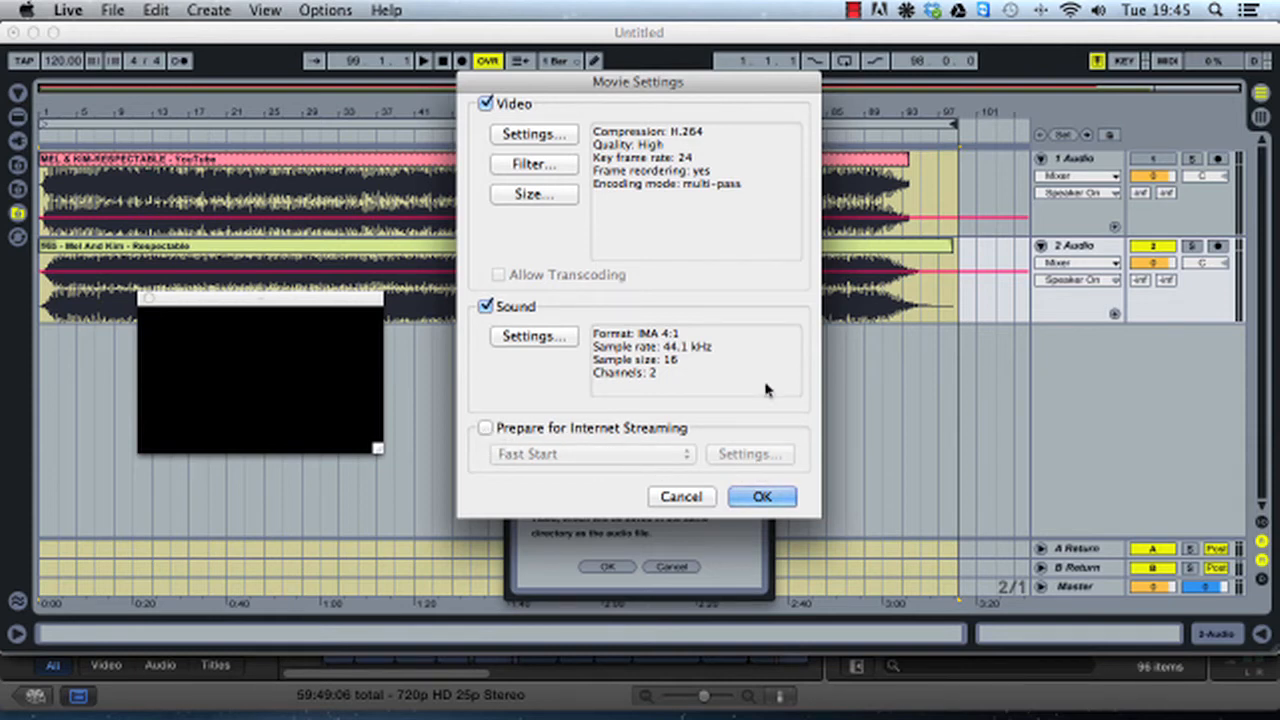
pyautogui.click(772, 500)
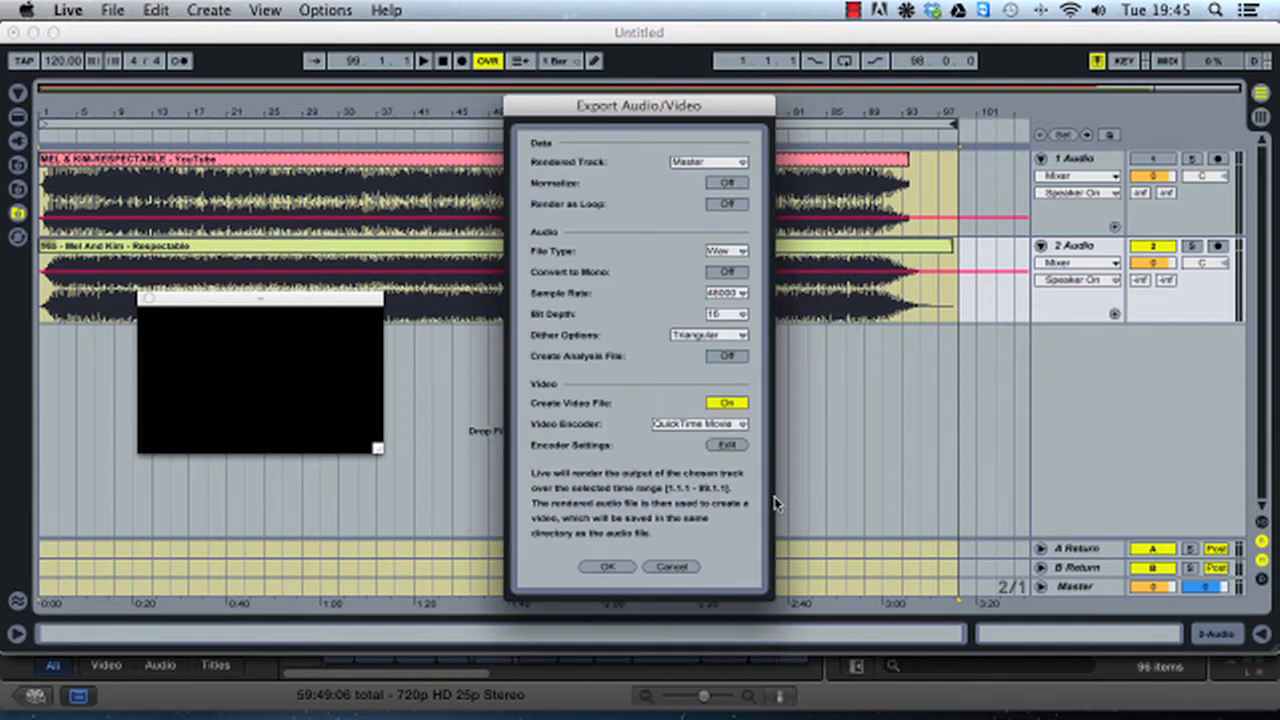
# Step: Proceed with the export and browse to the Ableton Fixups folder inside Movies > iSkysoft Video Converter
pyautogui.click(607, 567)
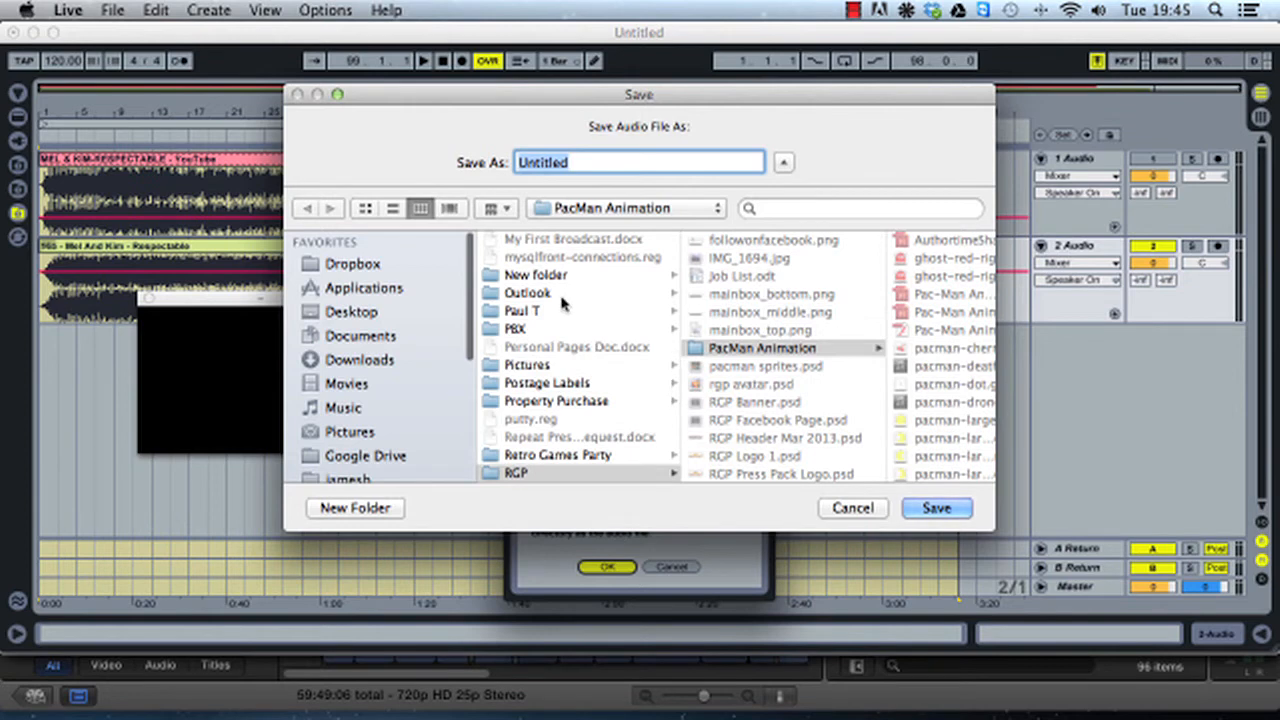
pyautogui.click(372, 314)
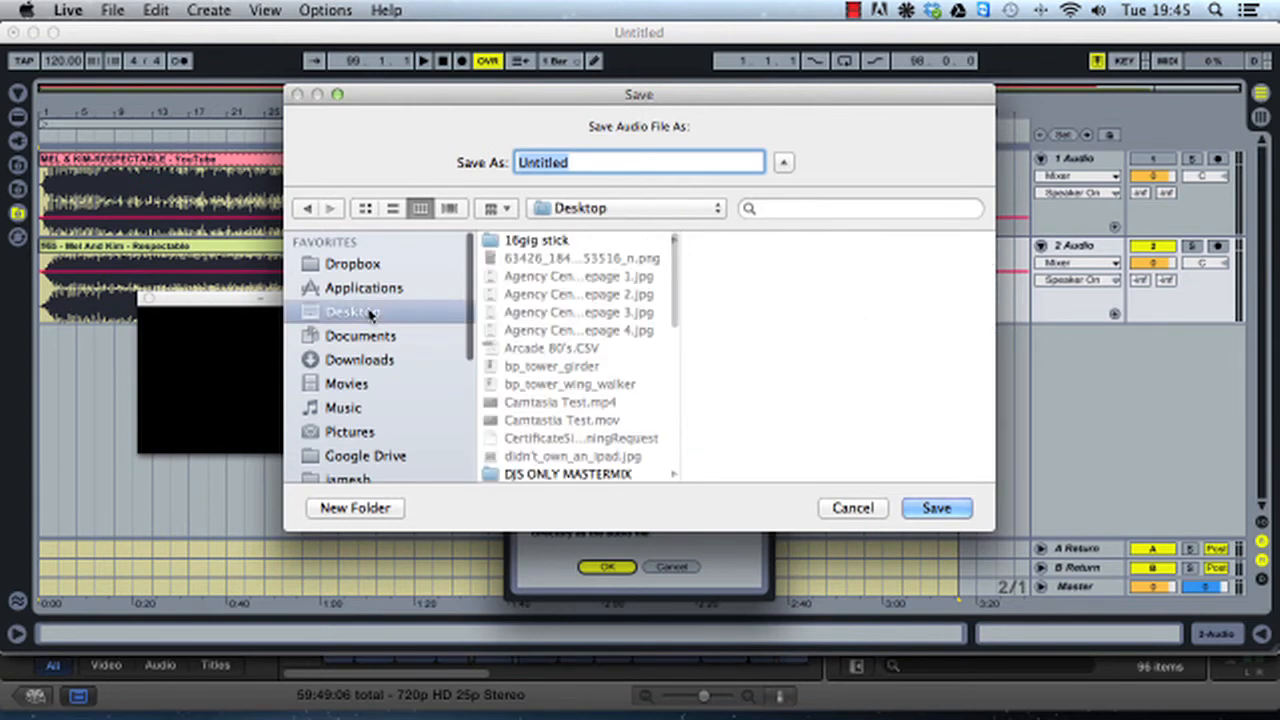
pyautogui.click(346, 388)
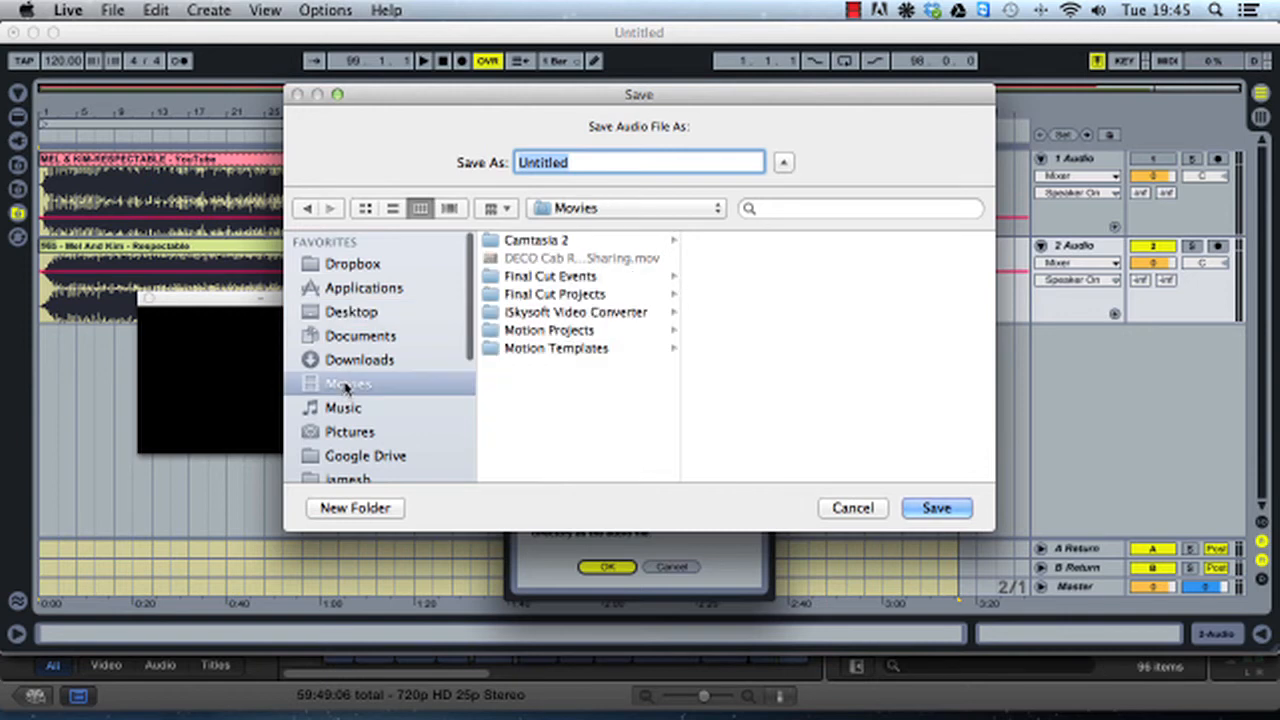
pyautogui.click(600, 313)
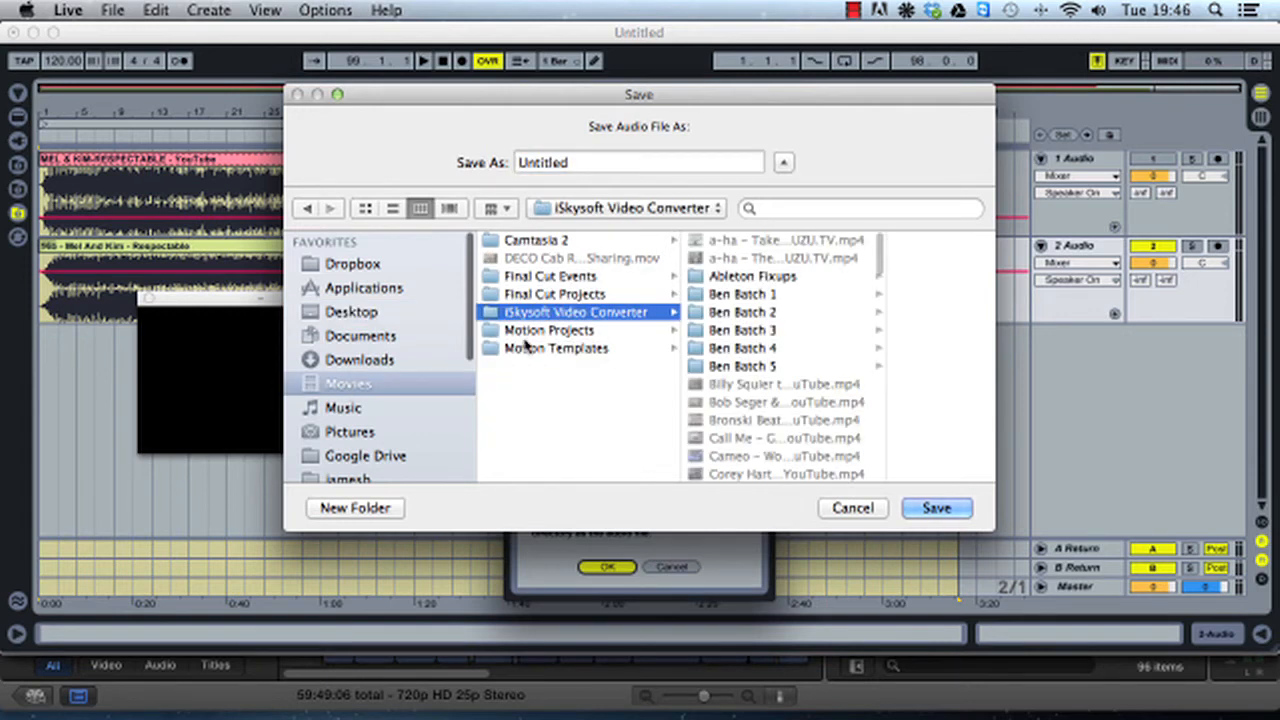
pyautogui.click(757, 277)
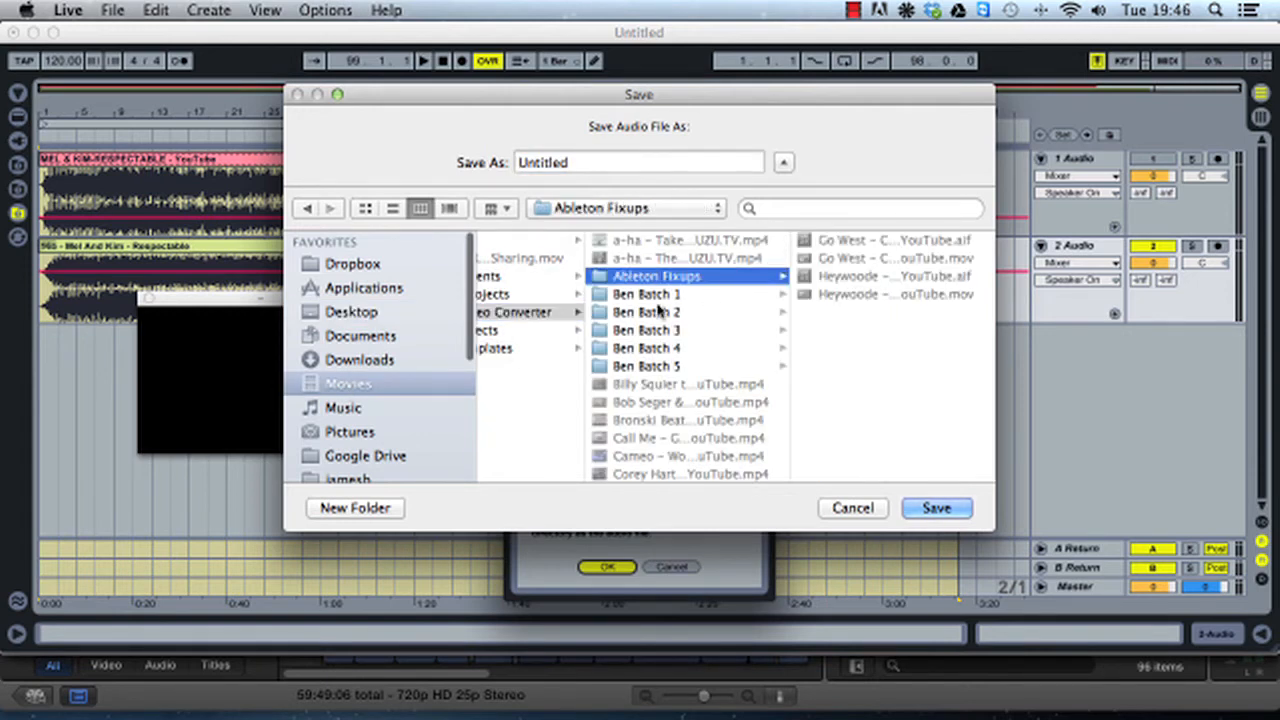
# Step: Reuse the original video's file name, MEL & KIM-RESPECTABLE - YouTube, for the export and save it in the Ableton Fixups folder
pyautogui.click(631, 162)
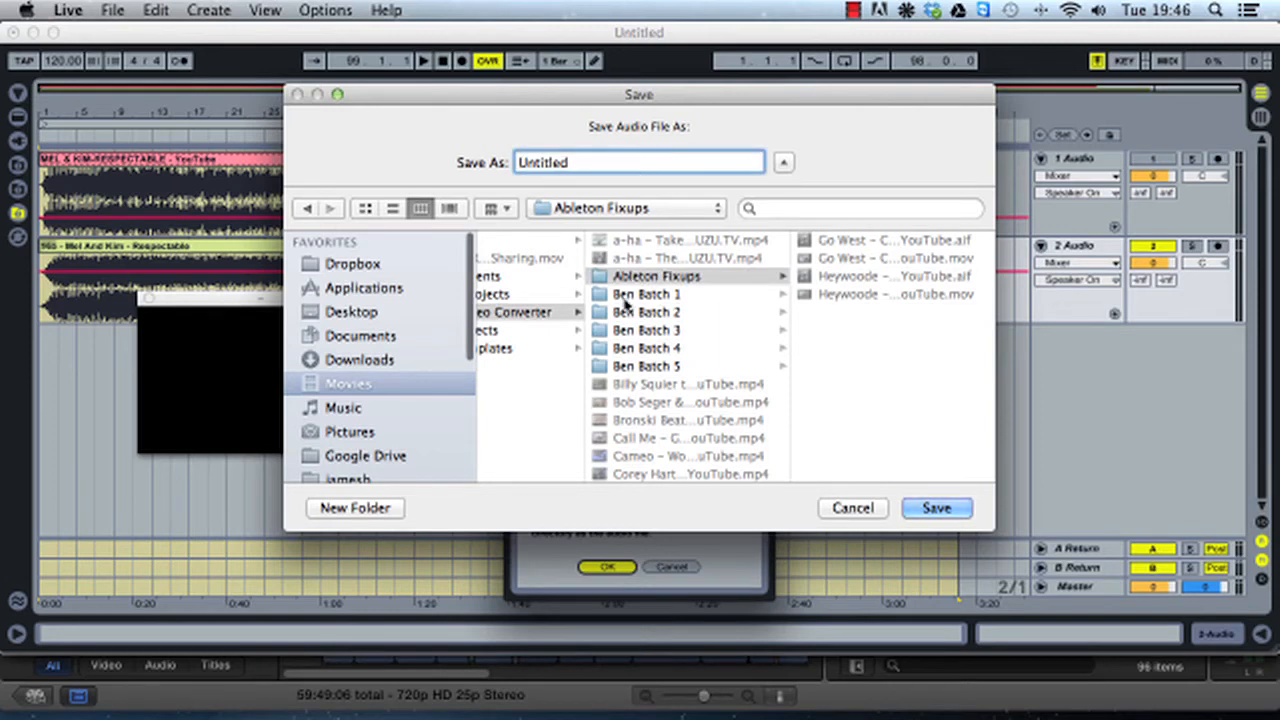
pyautogui.click(672, 316)
pyautogui.click(672, 316)
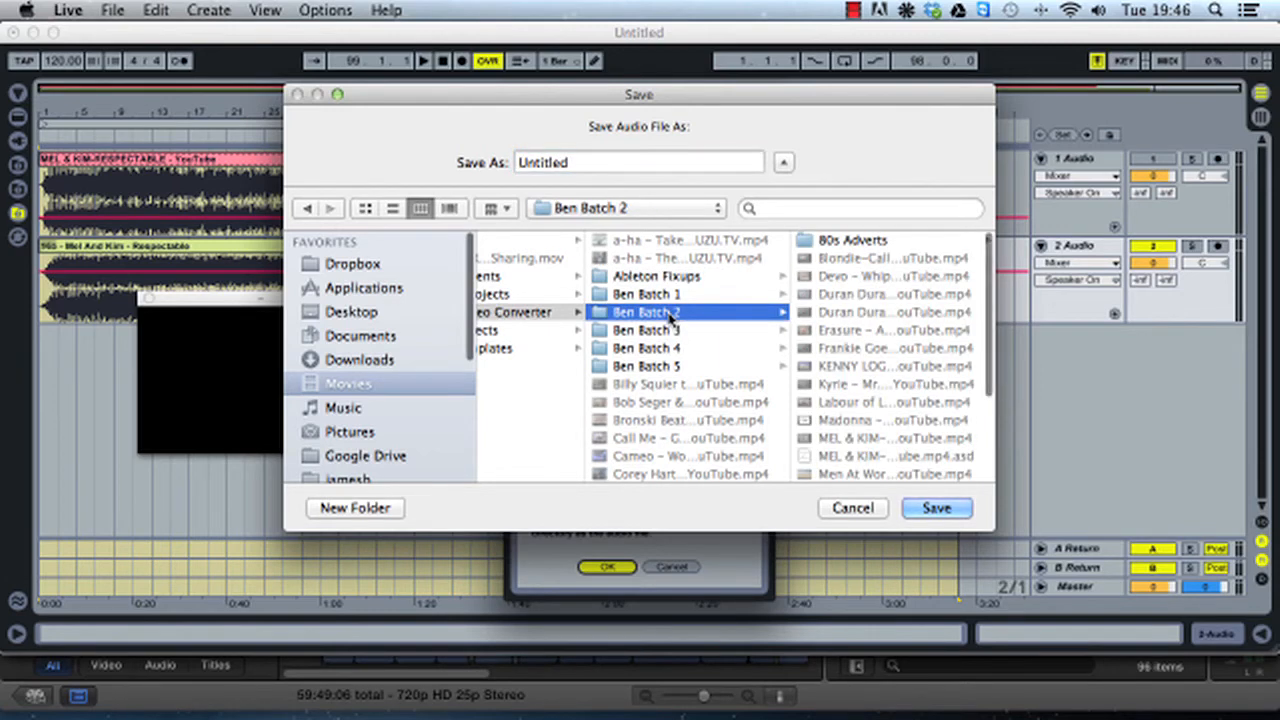
pyautogui.click(845, 446)
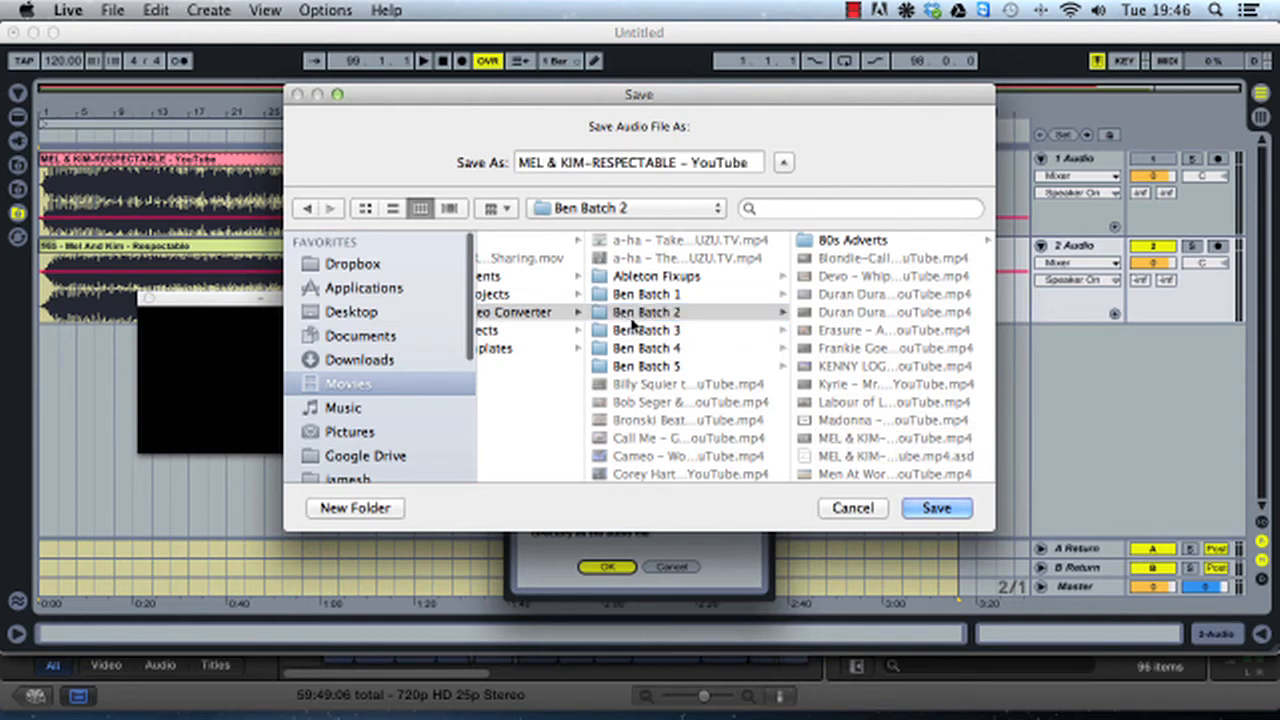
pyautogui.click(651, 278)
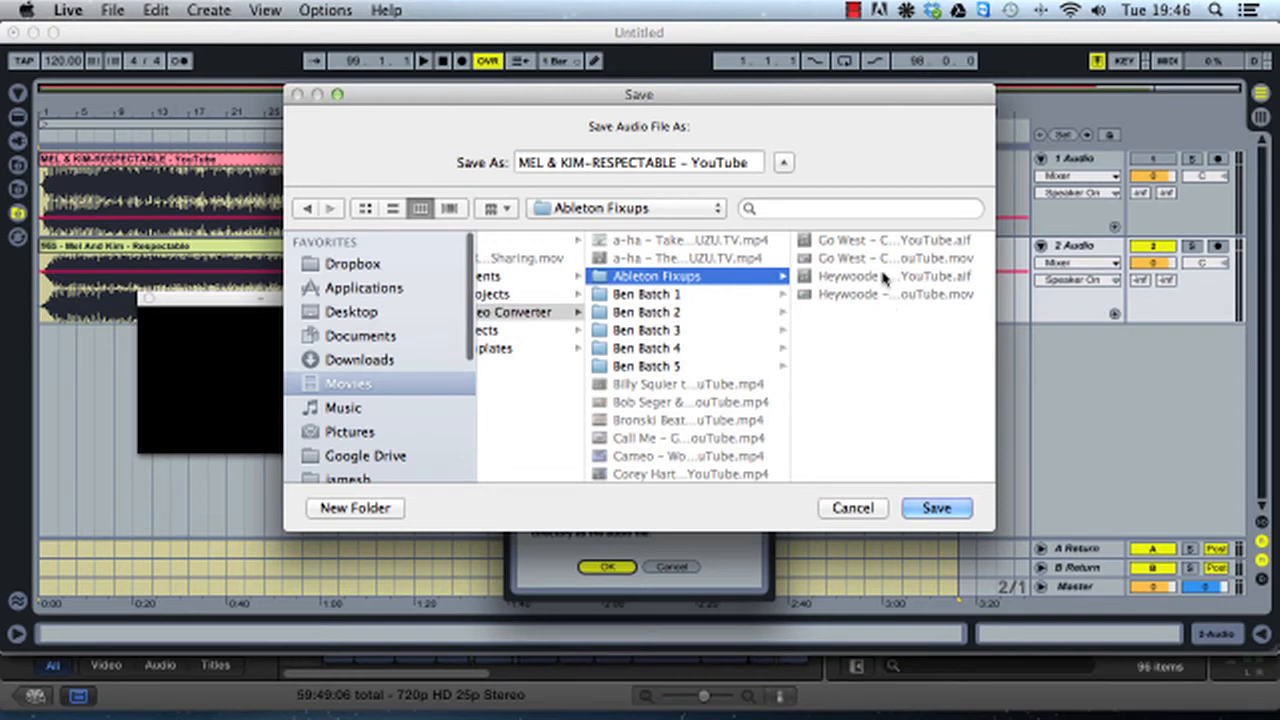
pyautogui.click(937, 508)
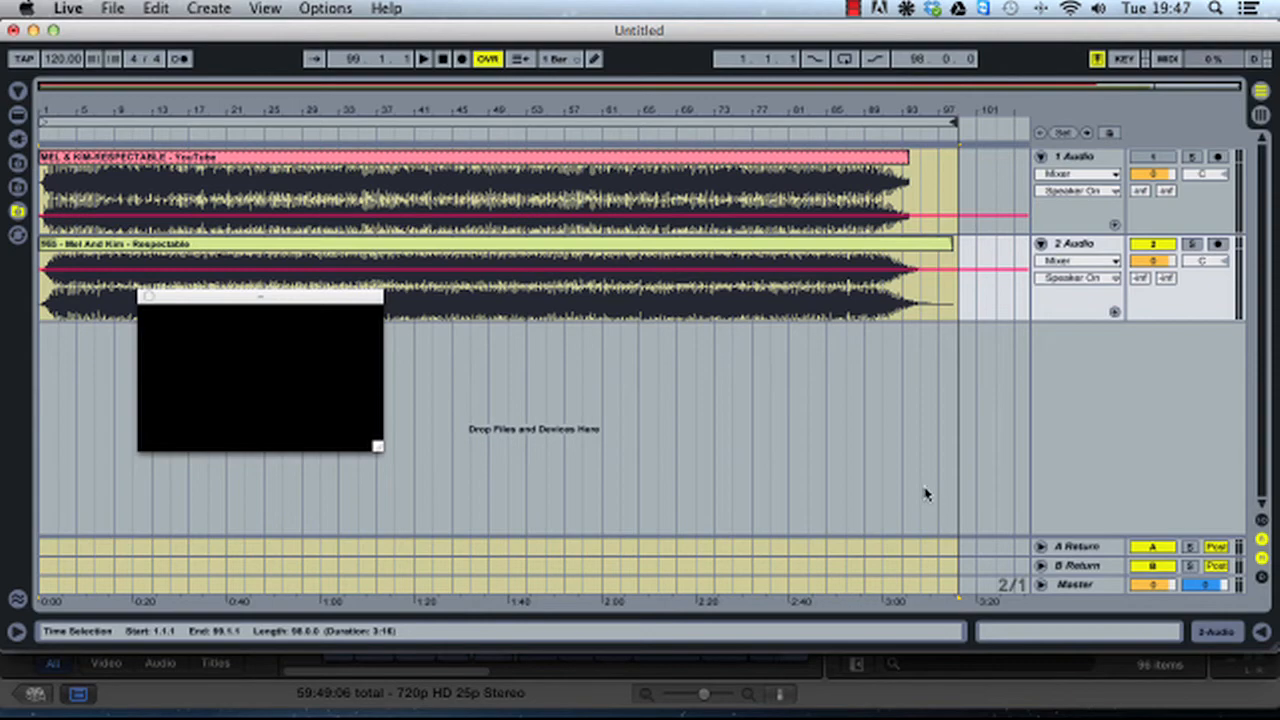
# Step: Switch to Finder and select the exported MEL & KIM .mov file in Movies > iSkysoft Video Converter > Ableton Fixups
pyautogui.press('super+Tab')
pyautogui.press('super+Tab')
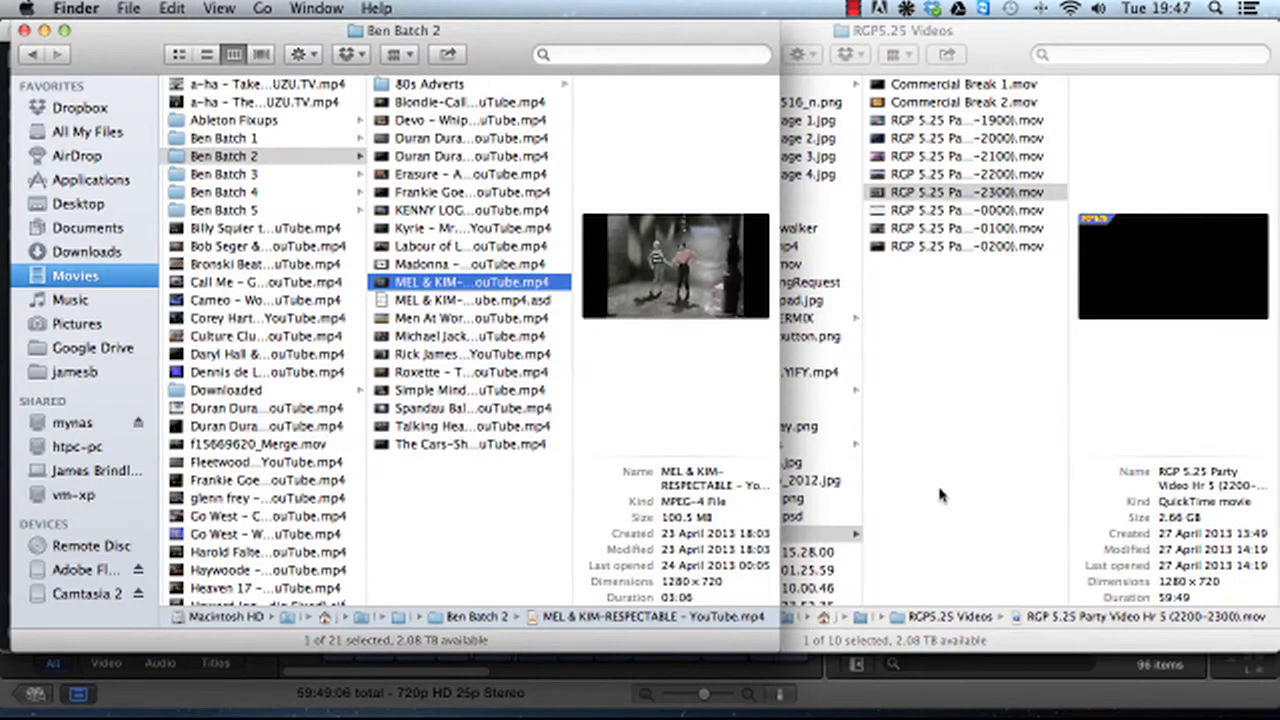
pyautogui.click(118, 285)
pyautogui.click(293, 163)
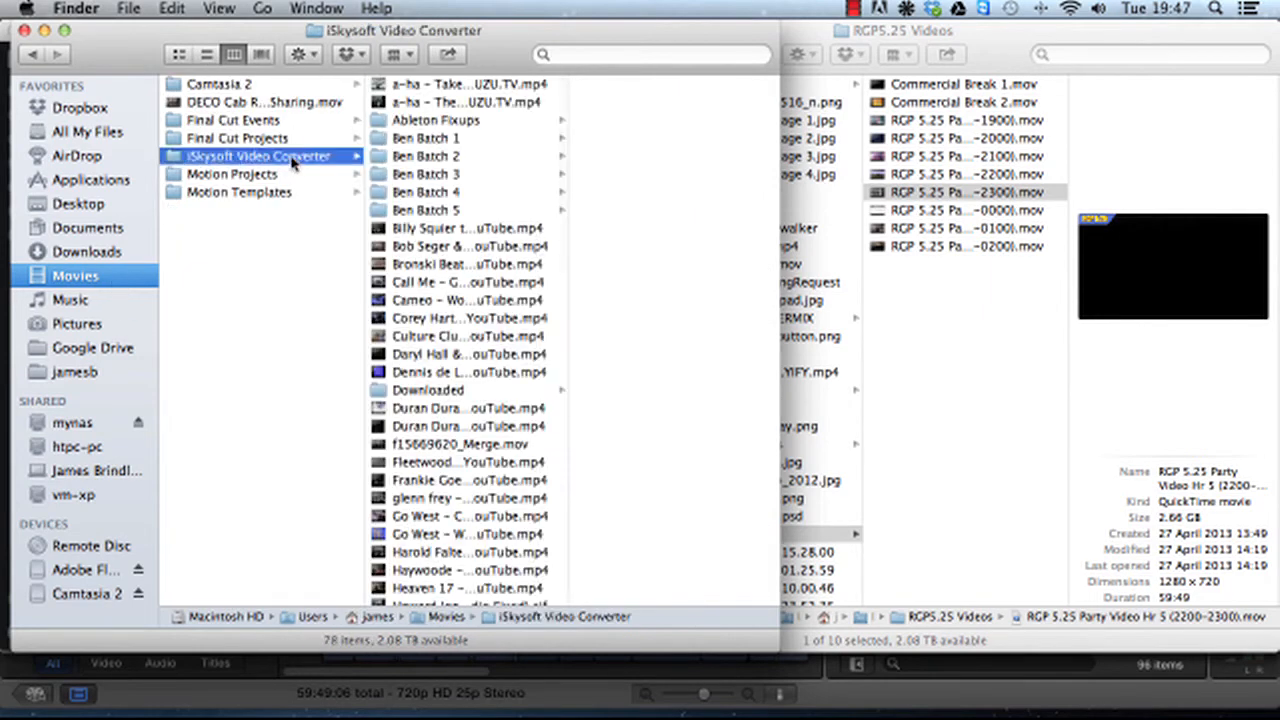
pyautogui.click(538, 121)
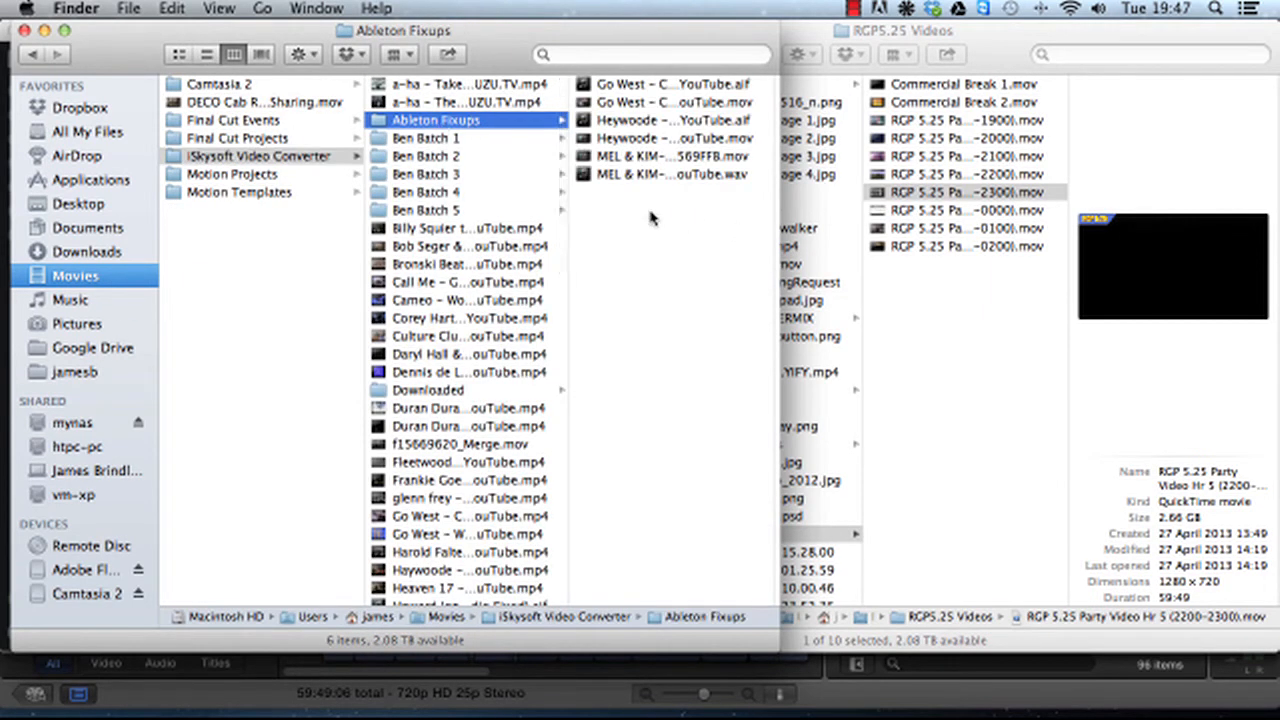
pyautogui.click(646, 157)
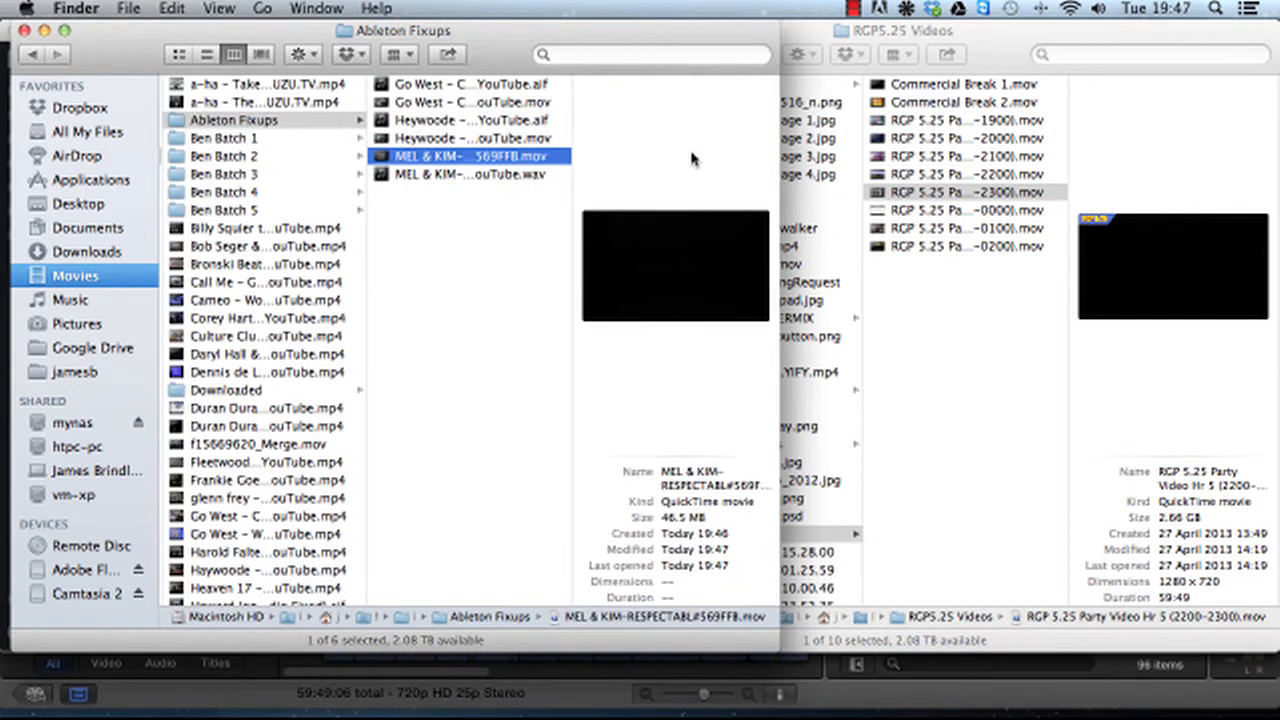
# Step: Play the exported MEL & KIM .mov in QuickTime Player to check the picture, and quit the player
pyautogui.doubleClick(436, 165)
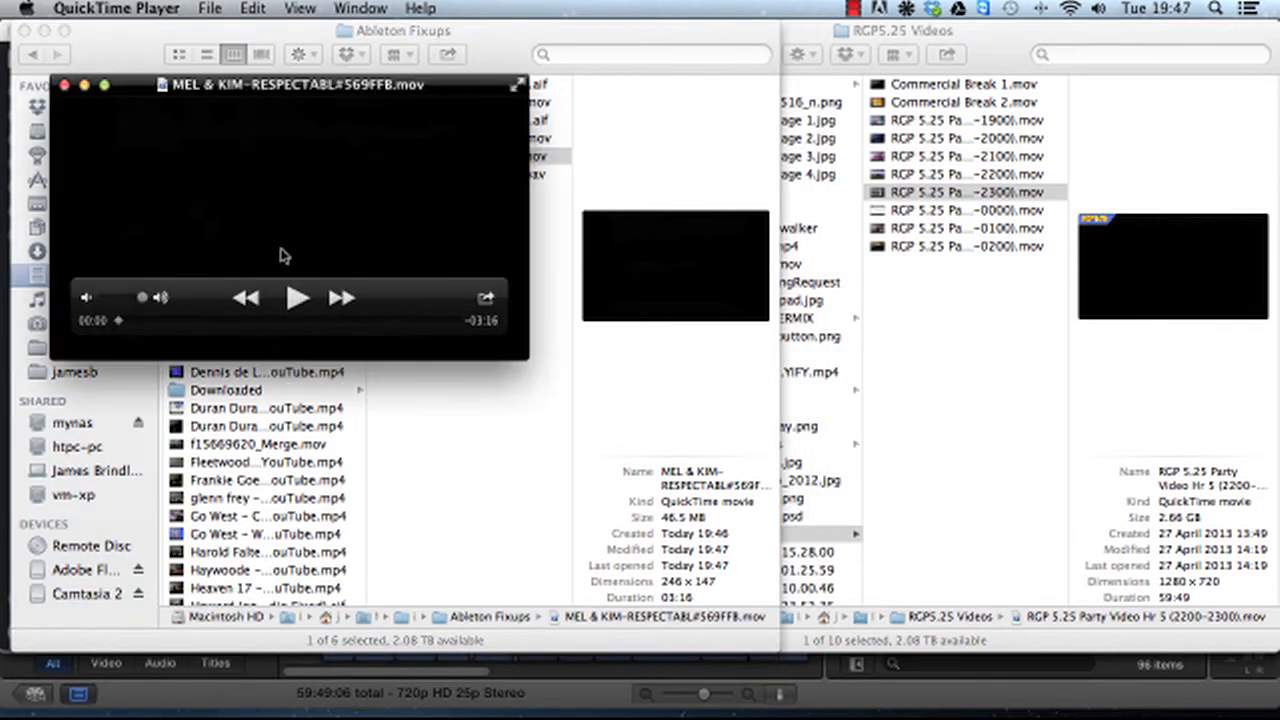
pyautogui.click(297, 300)
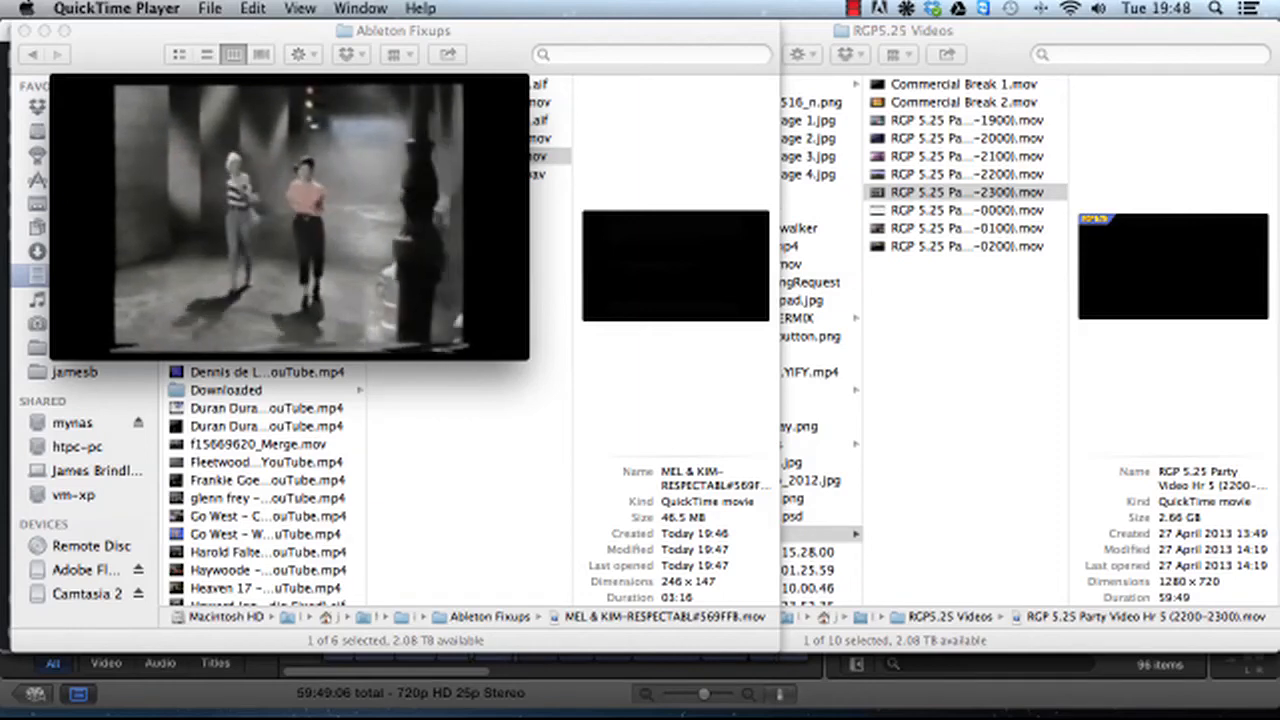
pyautogui.press('super+q')
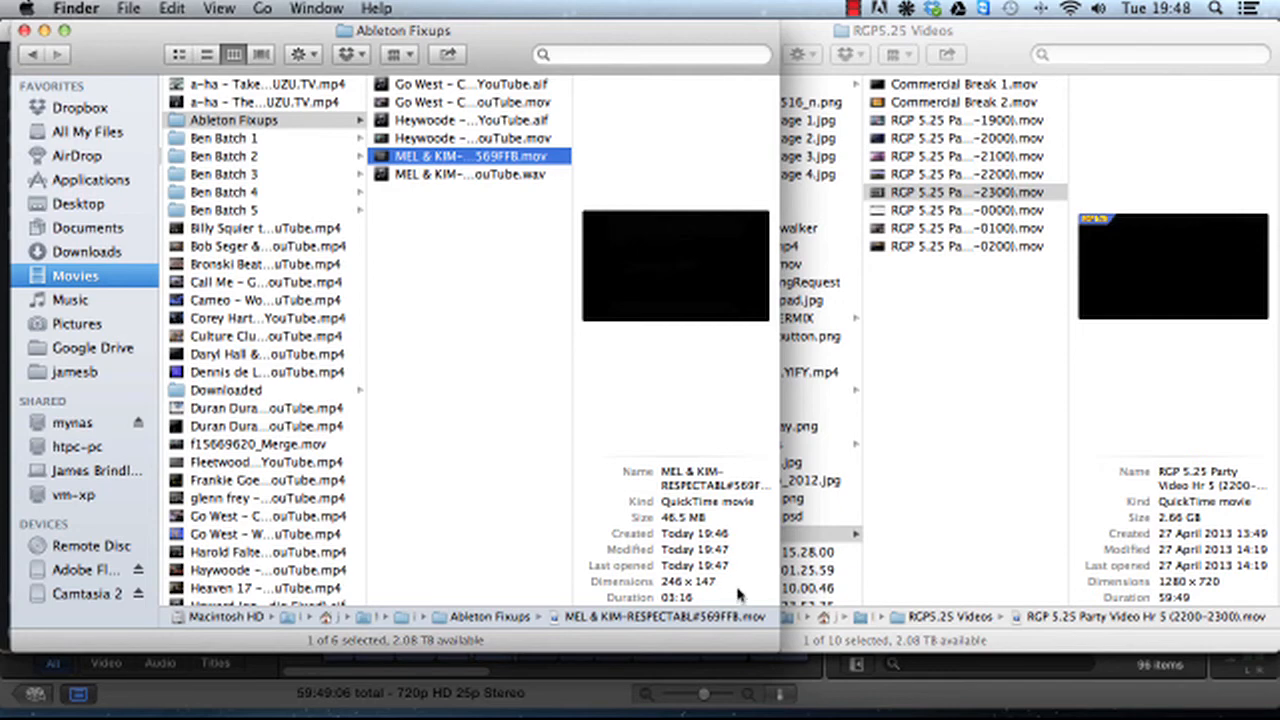
# Step: Compare the file details of the original MEL & KIM video in Ben Batch 2 with the exported .mov in Ableton Fixups
pyautogui.click(213, 172)
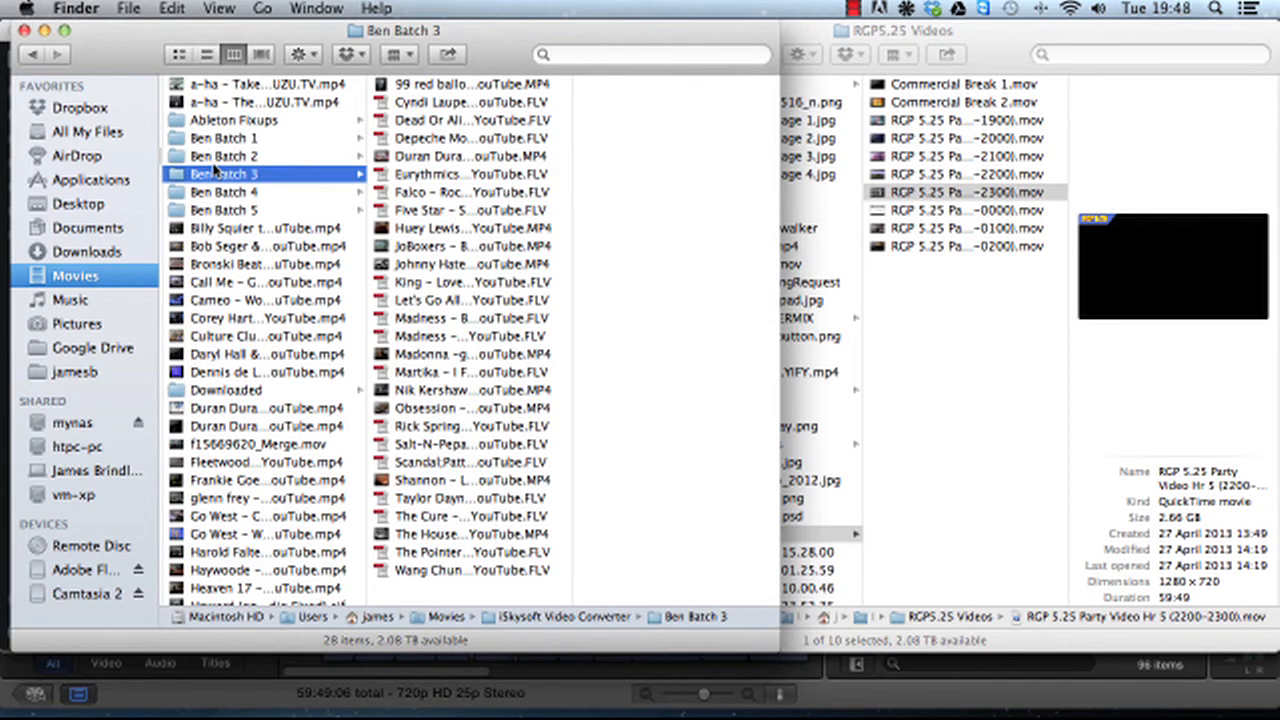
pyautogui.click(214, 158)
pyautogui.click(457, 285)
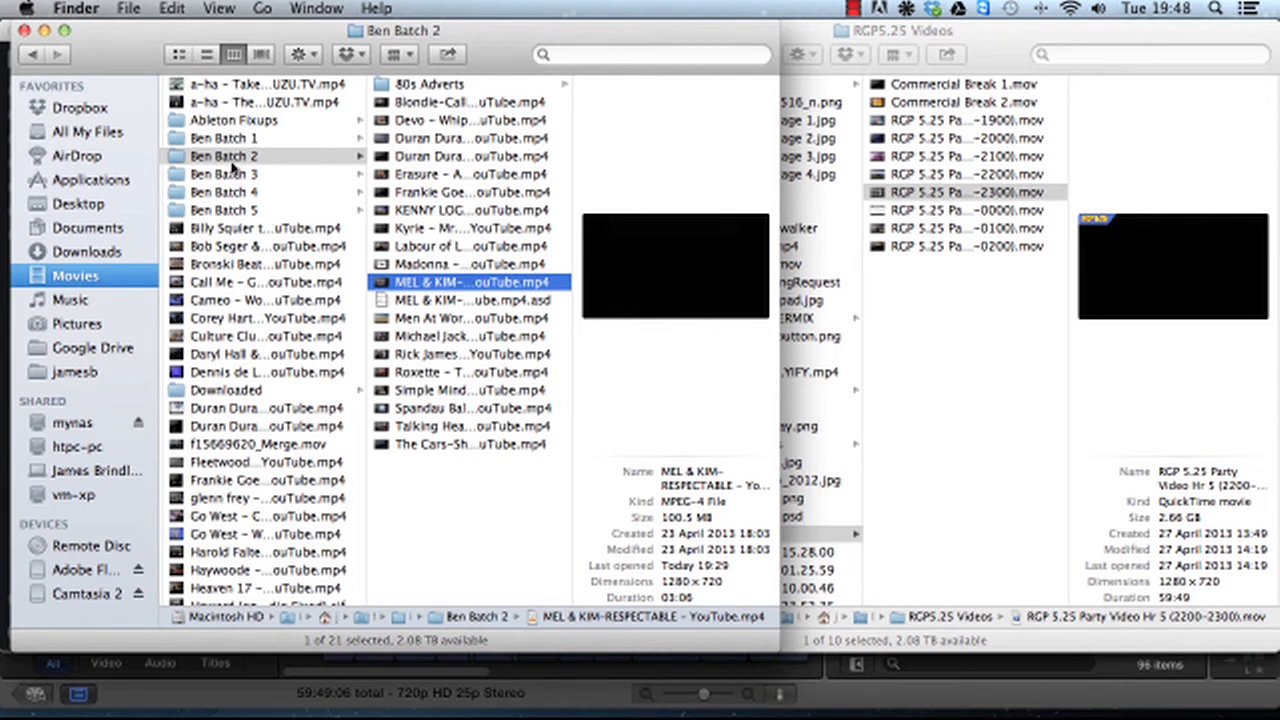
pyautogui.click(237, 122)
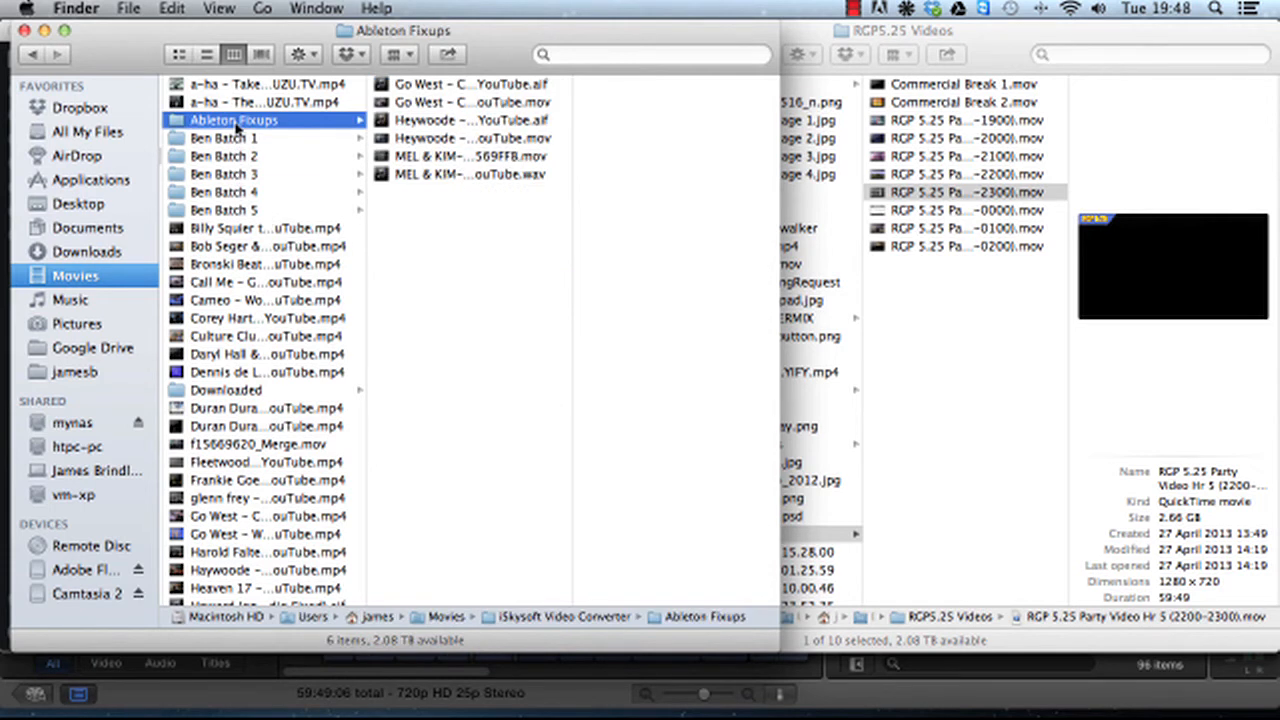
pyautogui.click(474, 158)
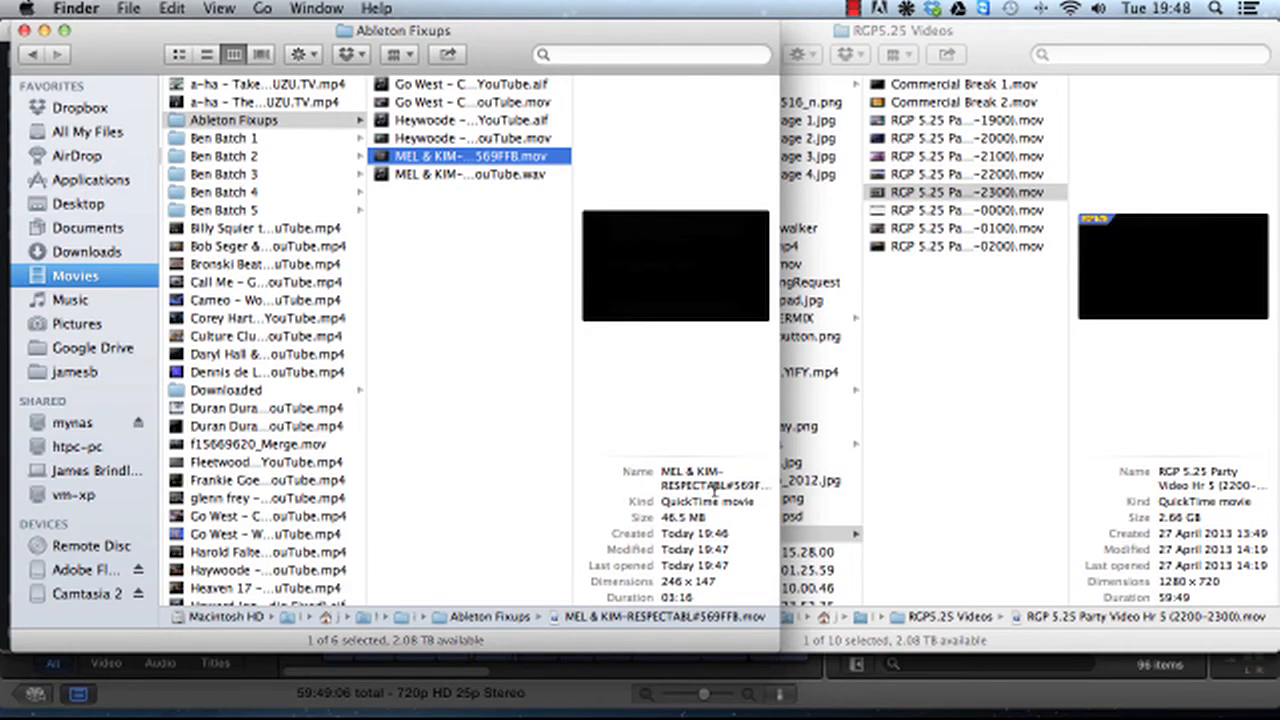
# Step: Switch to Ableton Live, reopen the Audio/Video export's encoder settings and set the video dimensions to 1280 x 720 HD
pyautogui.press('super+Tab')
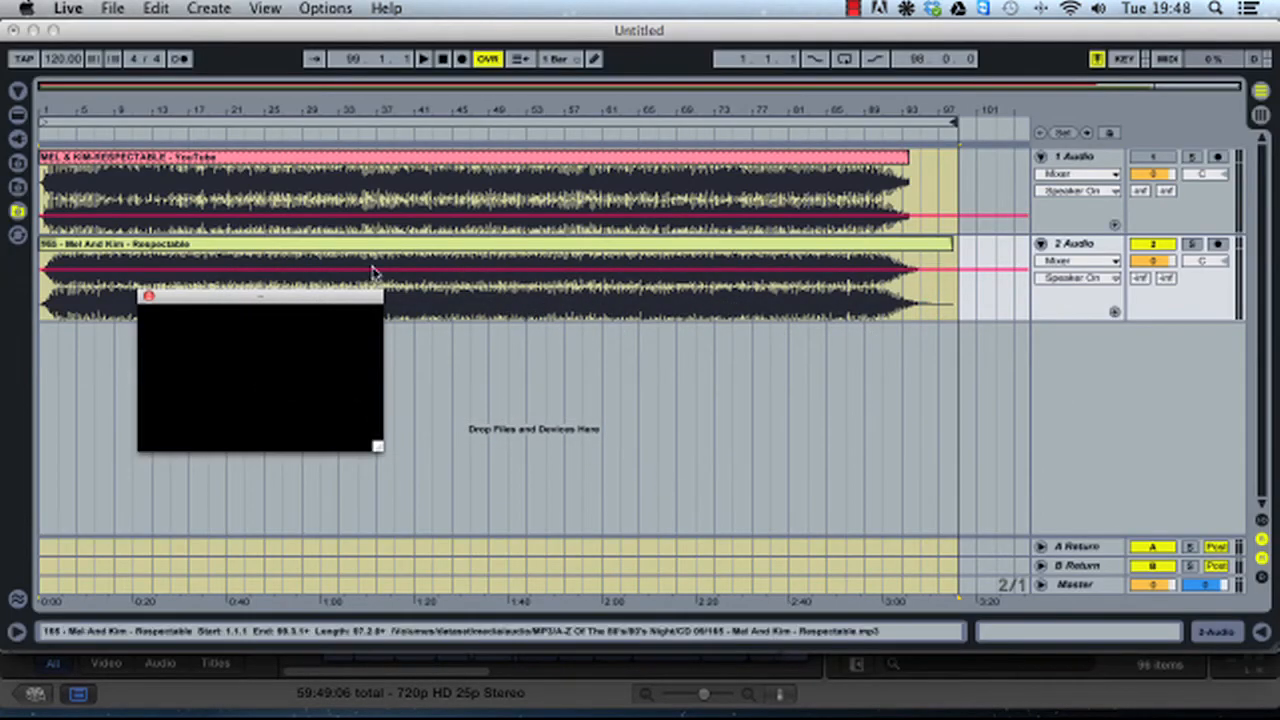
pyautogui.click(111, 8)
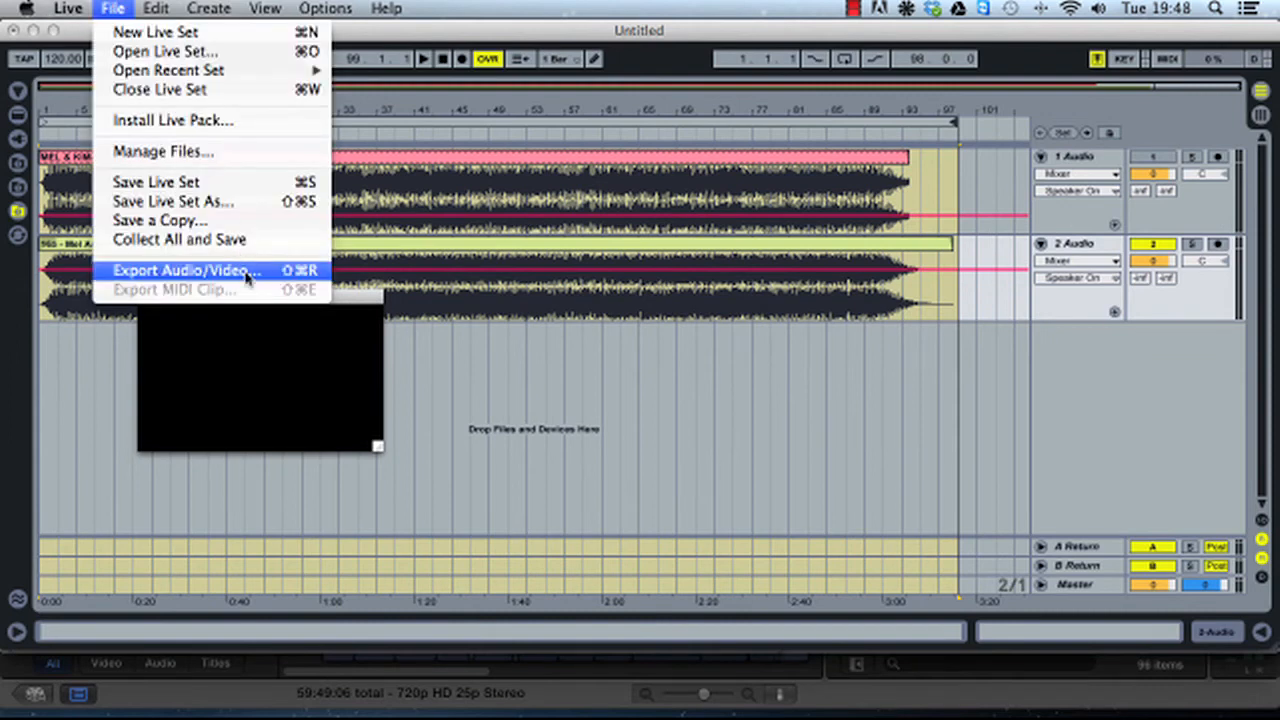
pyautogui.click(283, 272)
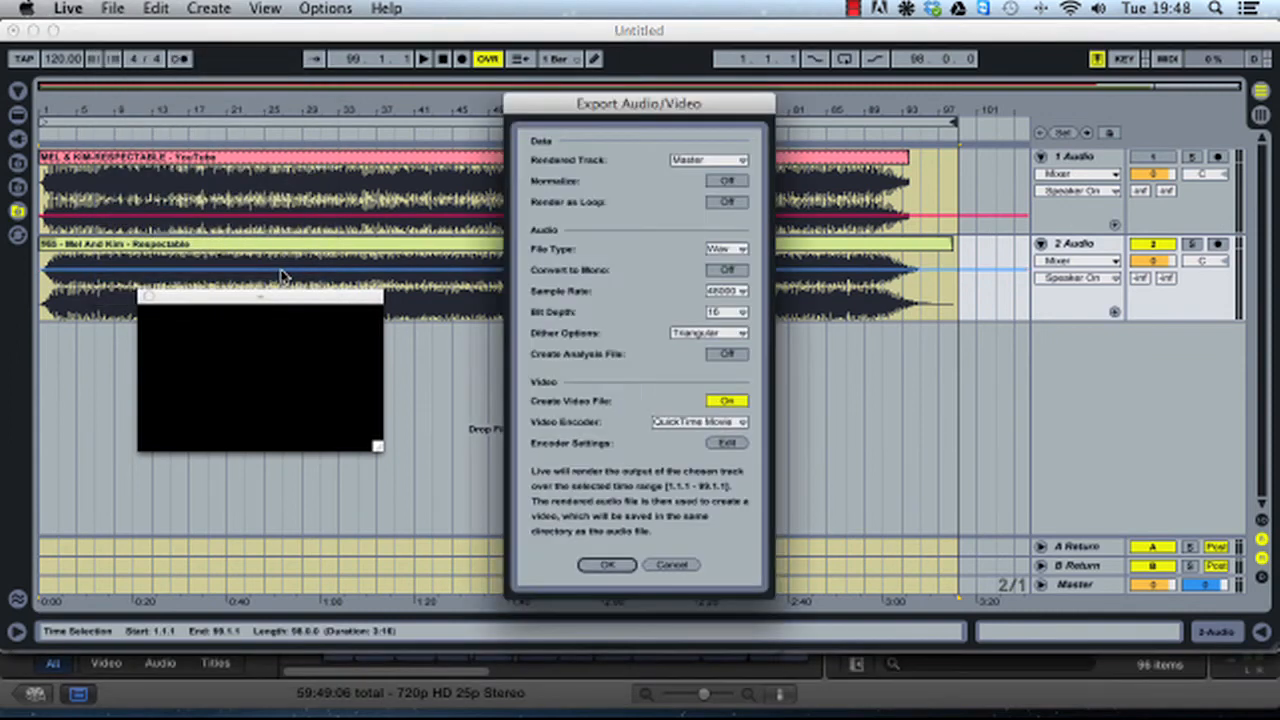
pyautogui.click(724, 443)
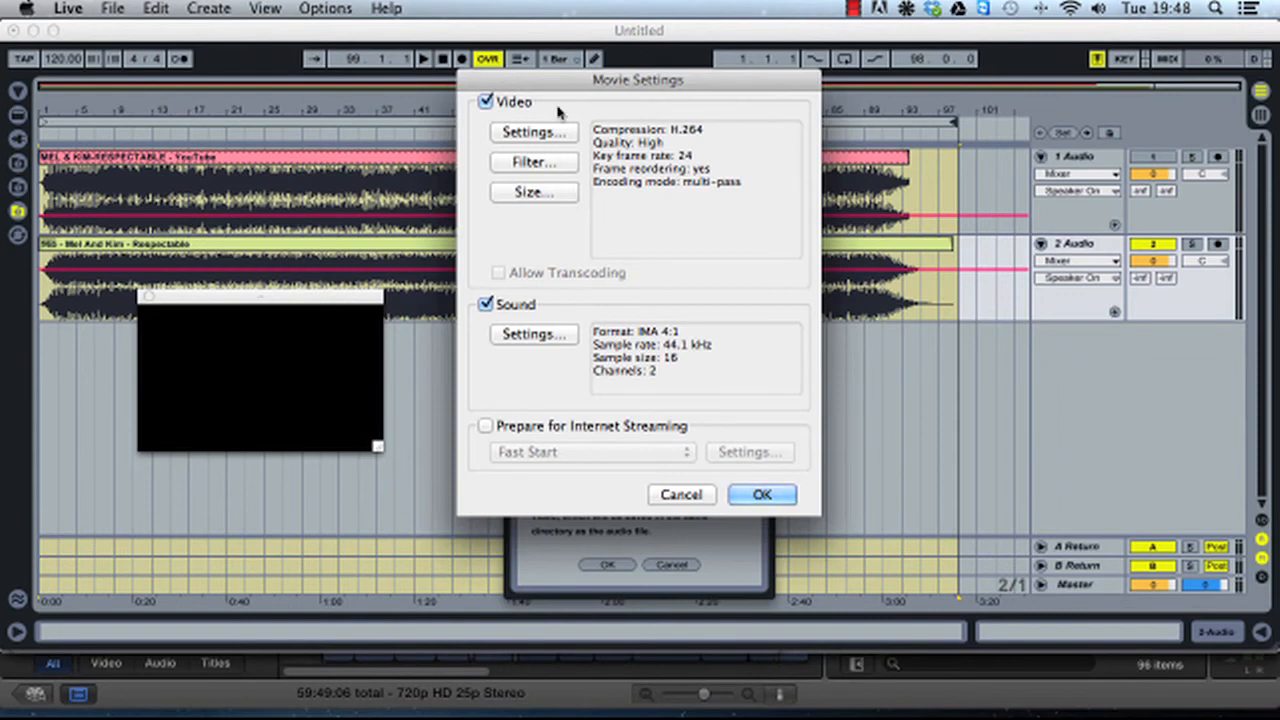
pyautogui.click(545, 194)
pyautogui.click(585, 163)
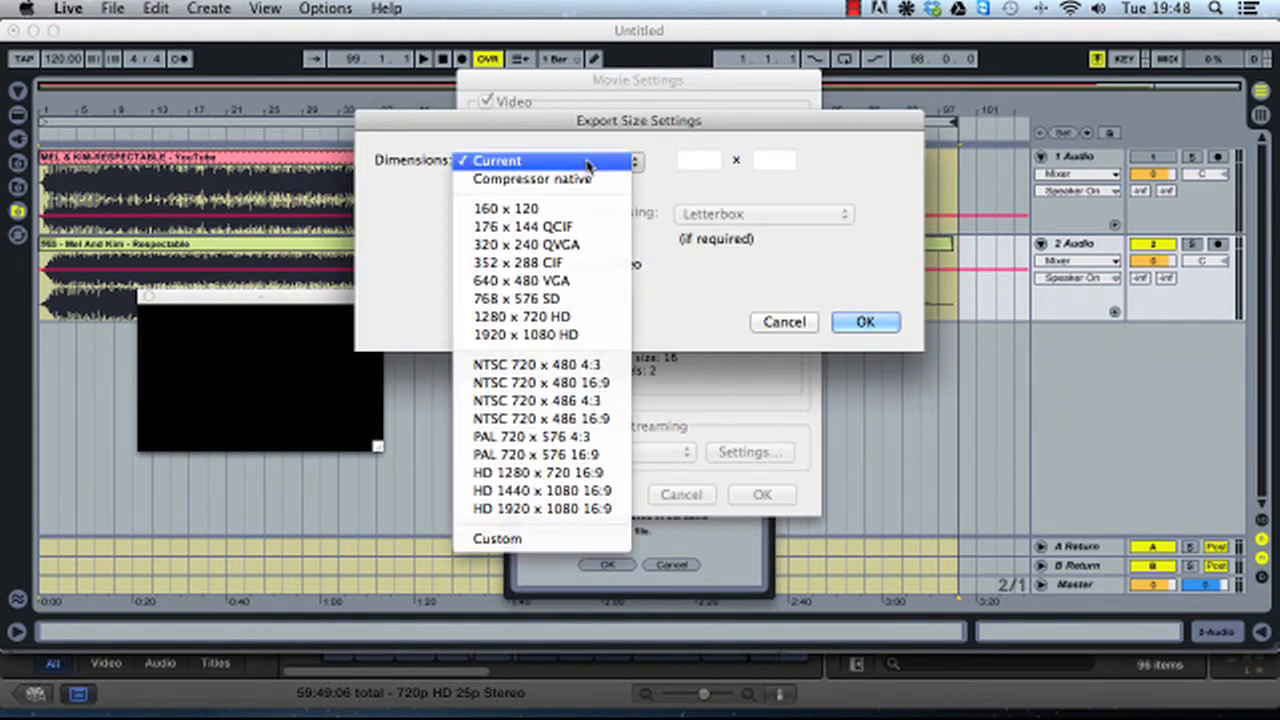
pyautogui.click(620, 181)
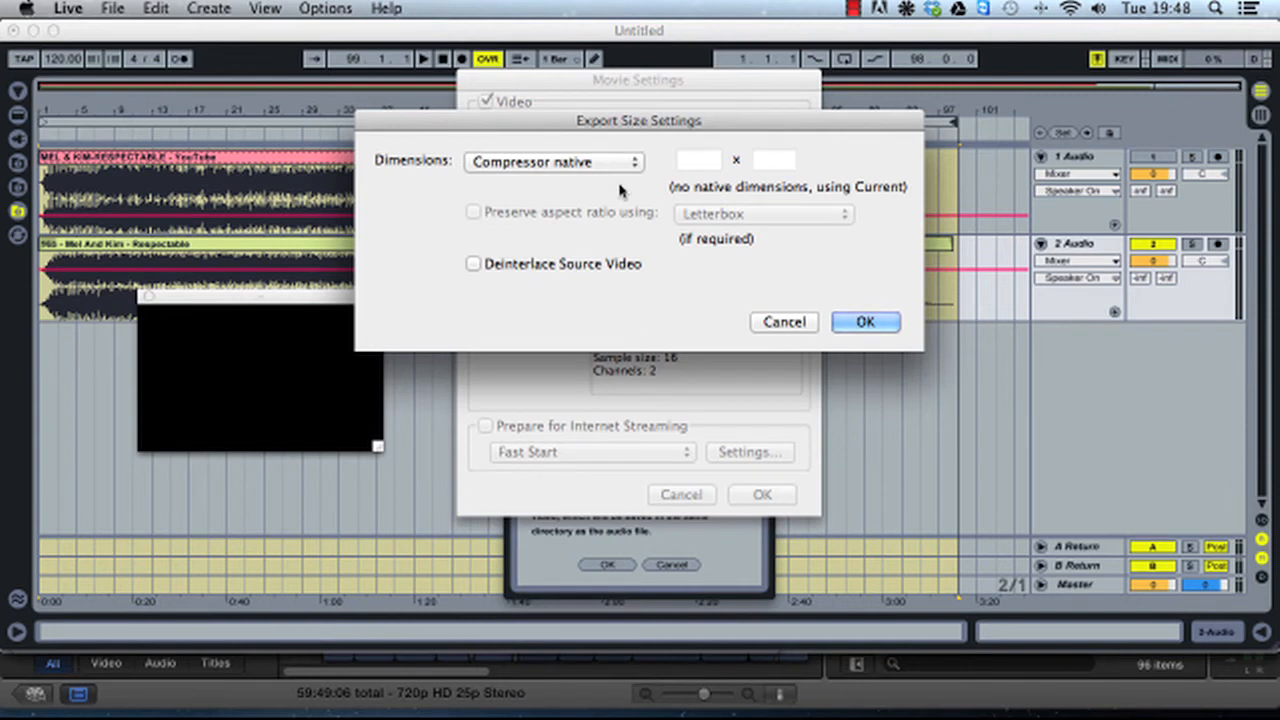
pyautogui.click(612, 164)
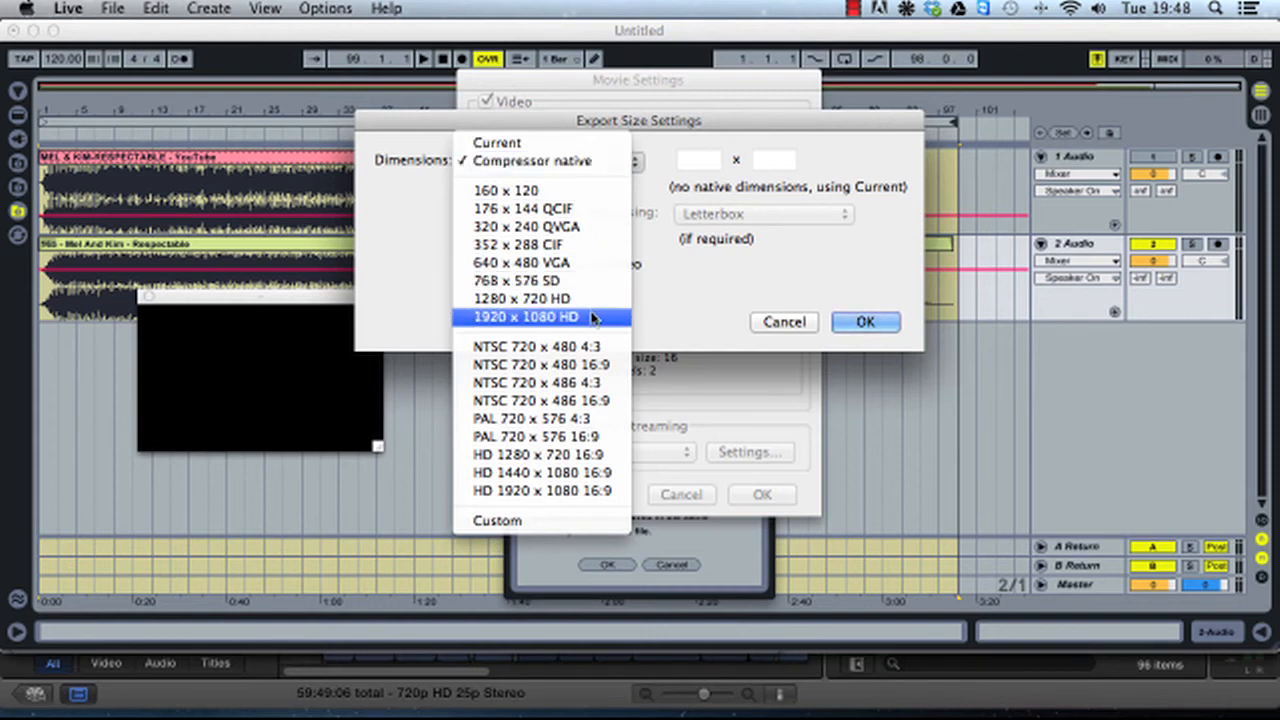
pyautogui.click(565, 300)
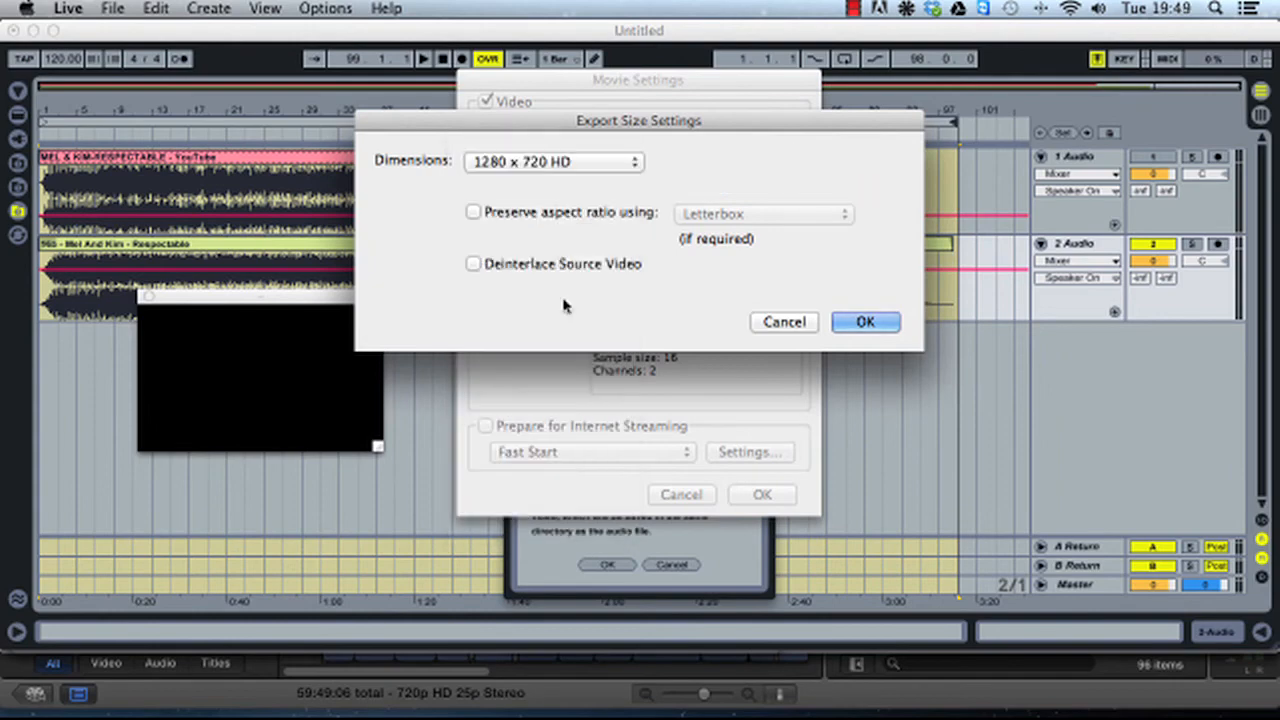
# Step: Check the original MEL & KIM video's dimensions in Finder's Ben Batch 2 folder and return to Ableton Live
pyautogui.press('super+Tab')
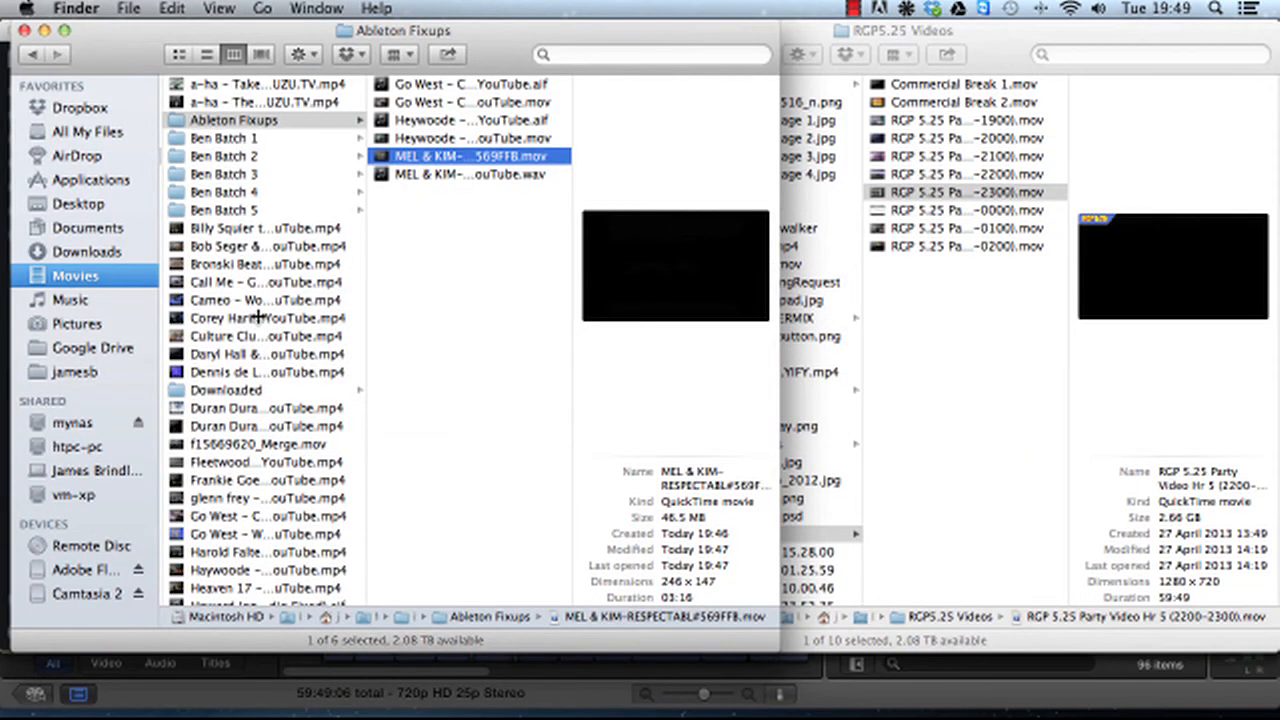
pyautogui.click(252, 176)
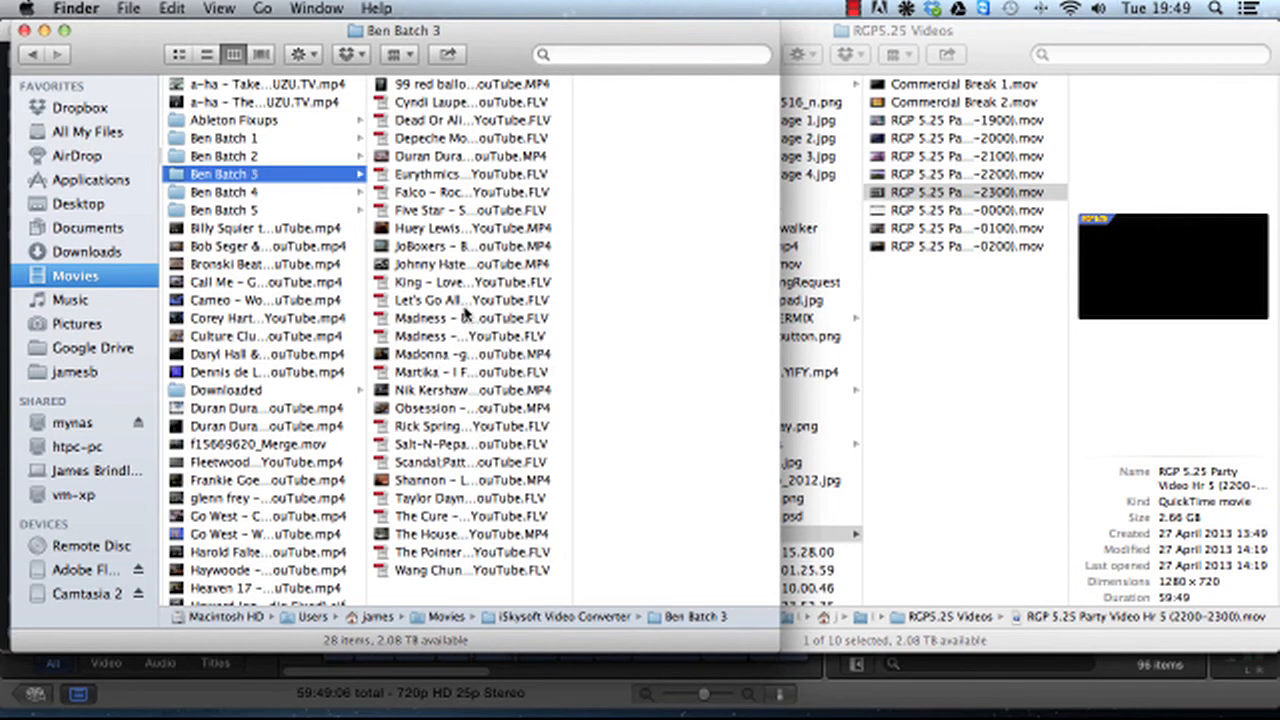
pyautogui.click(200, 157)
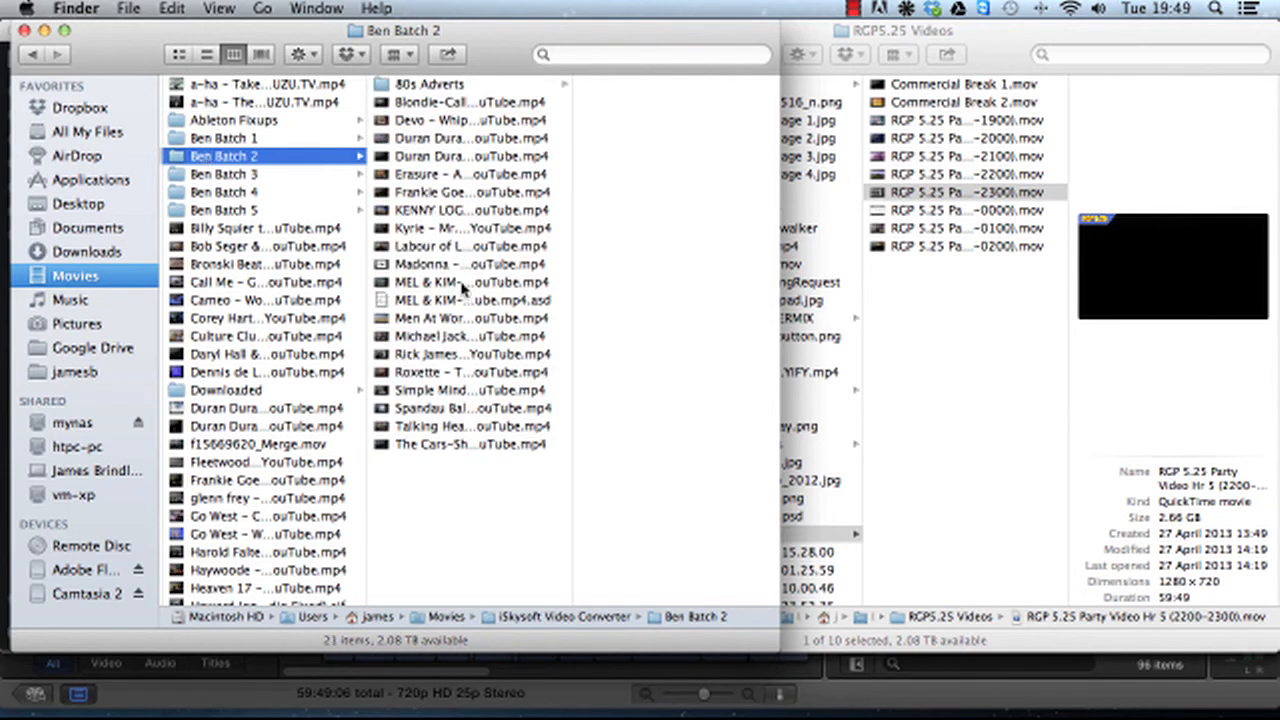
pyautogui.click(457, 284)
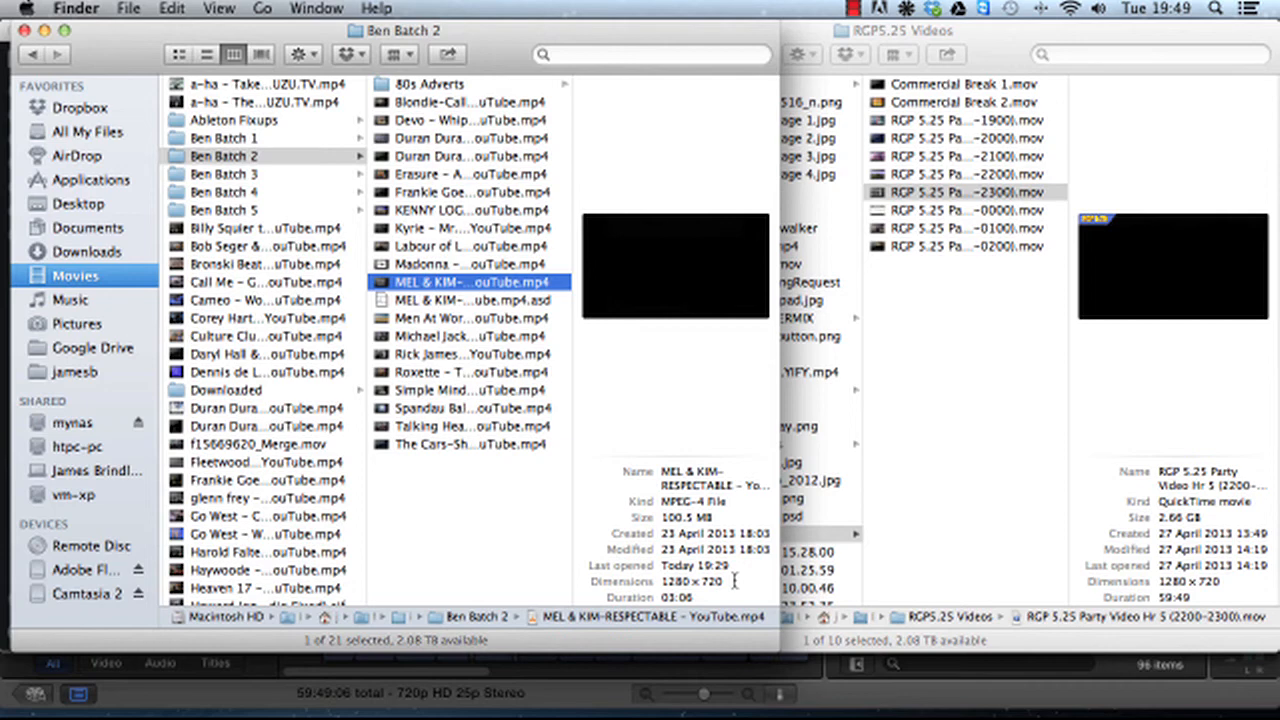
pyautogui.press('super+Tab')
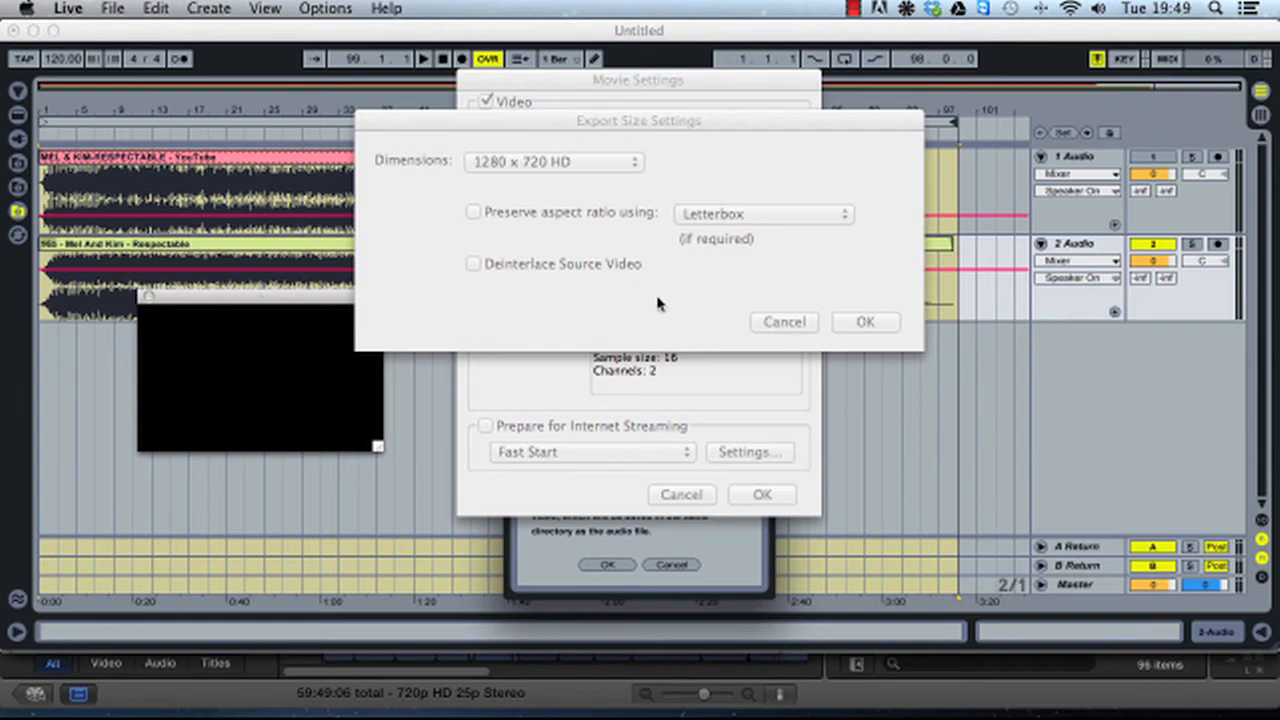
pyautogui.press('super+Tab')
pyautogui.press('super+Tab')
# Step: Accept the size and movie settings, and export over the existing MEL & KIM-RESPECTABLE - YouTube file in Ableton Fixups
pyautogui.moveTo(662, 121); pyautogui.dragTo(705, 275)
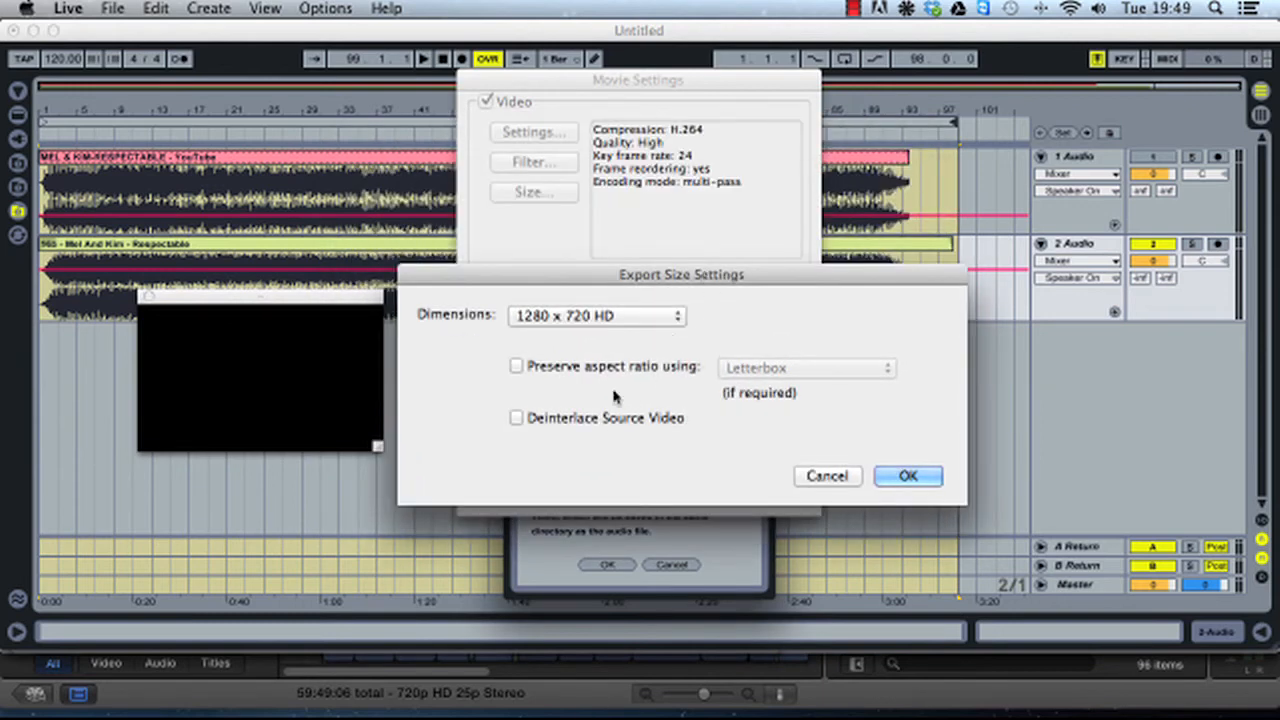
pyautogui.click(912, 479)
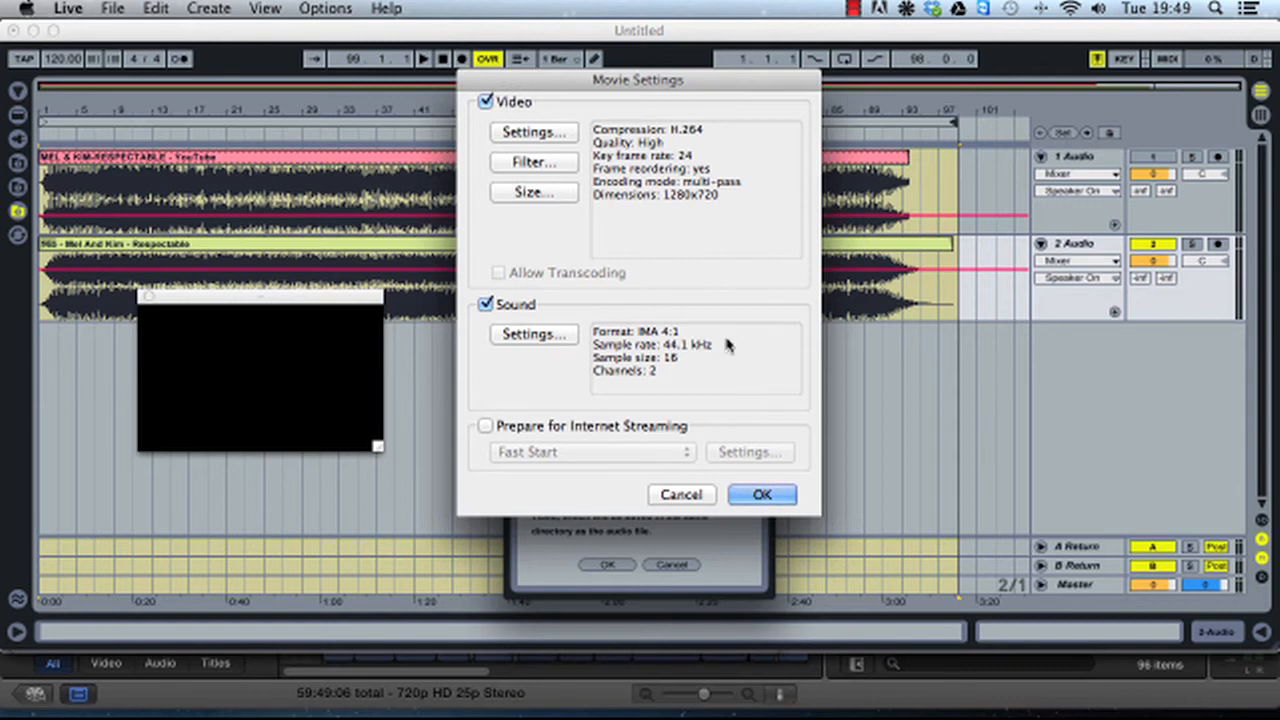
pyautogui.click(764, 495)
pyautogui.click(607, 565)
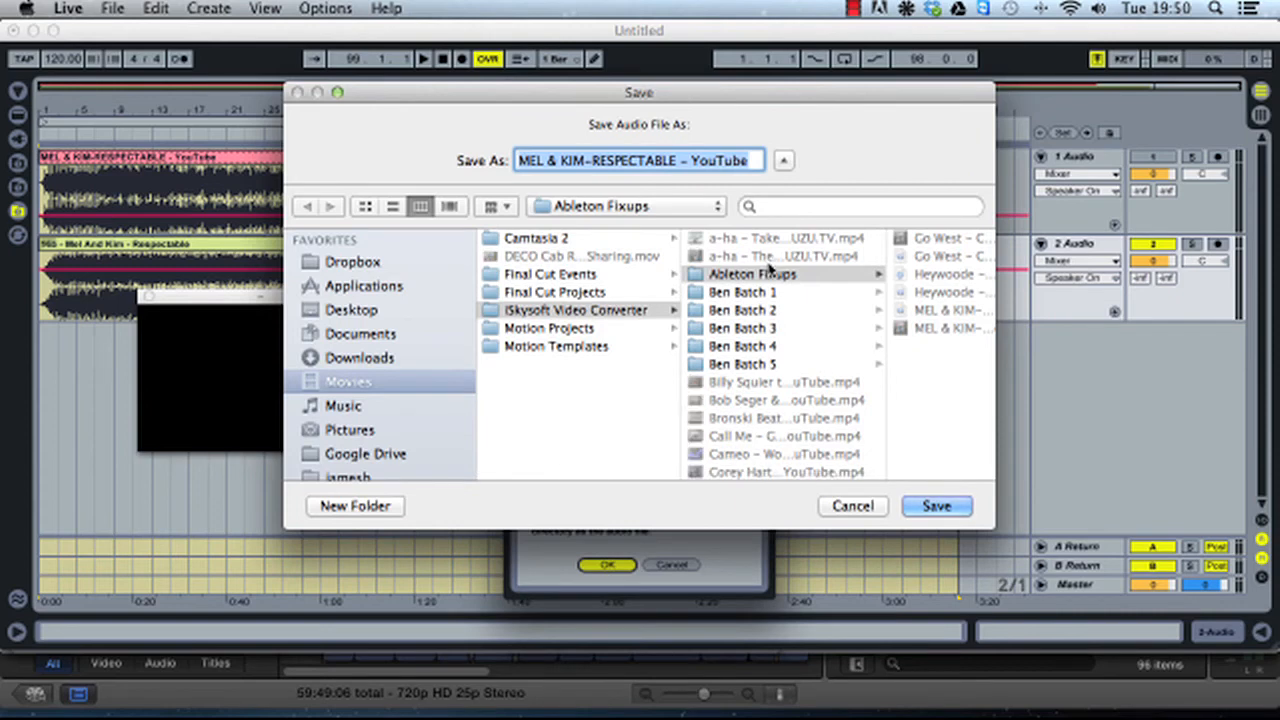
pyautogui.click(948, 512)
pyautogui.click(780, 242)
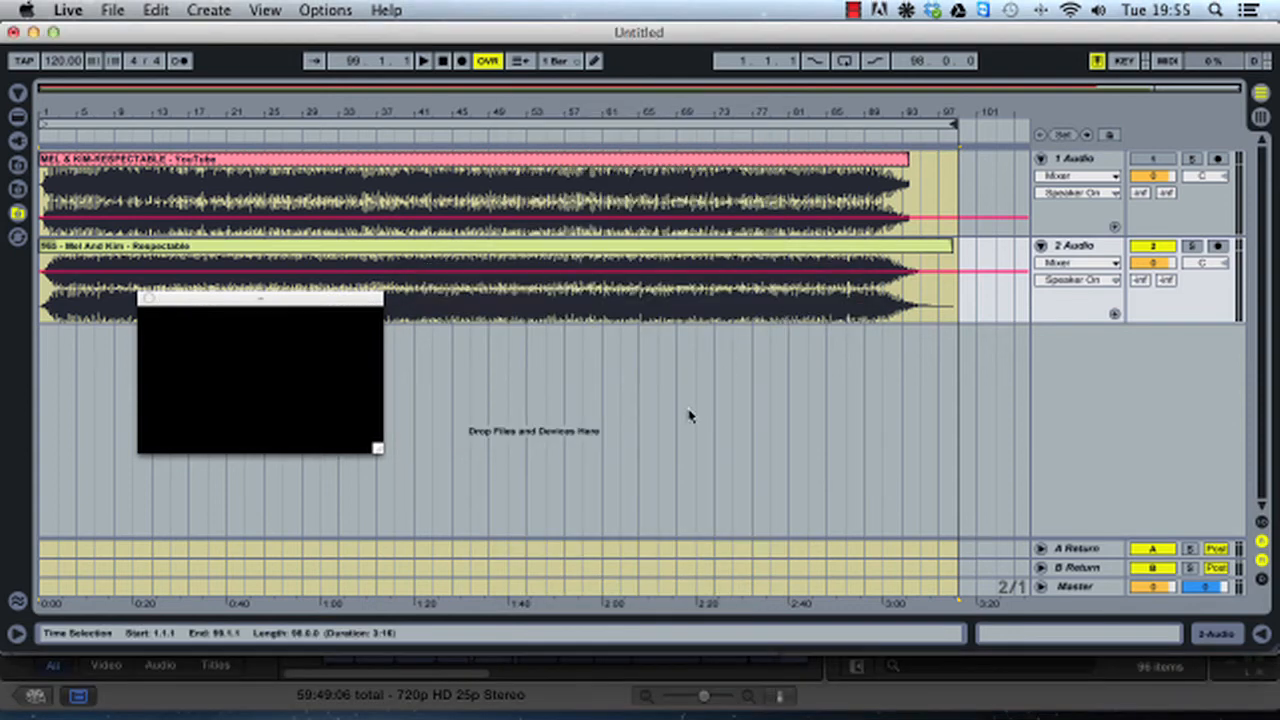
# Step: Switch to Finder and delete the earlier MEL & KIM-RESPECTABL#569FFB.mov export from Ableton Fixups, leaving the new .mov selected
pyautogui.press('super+Tab')
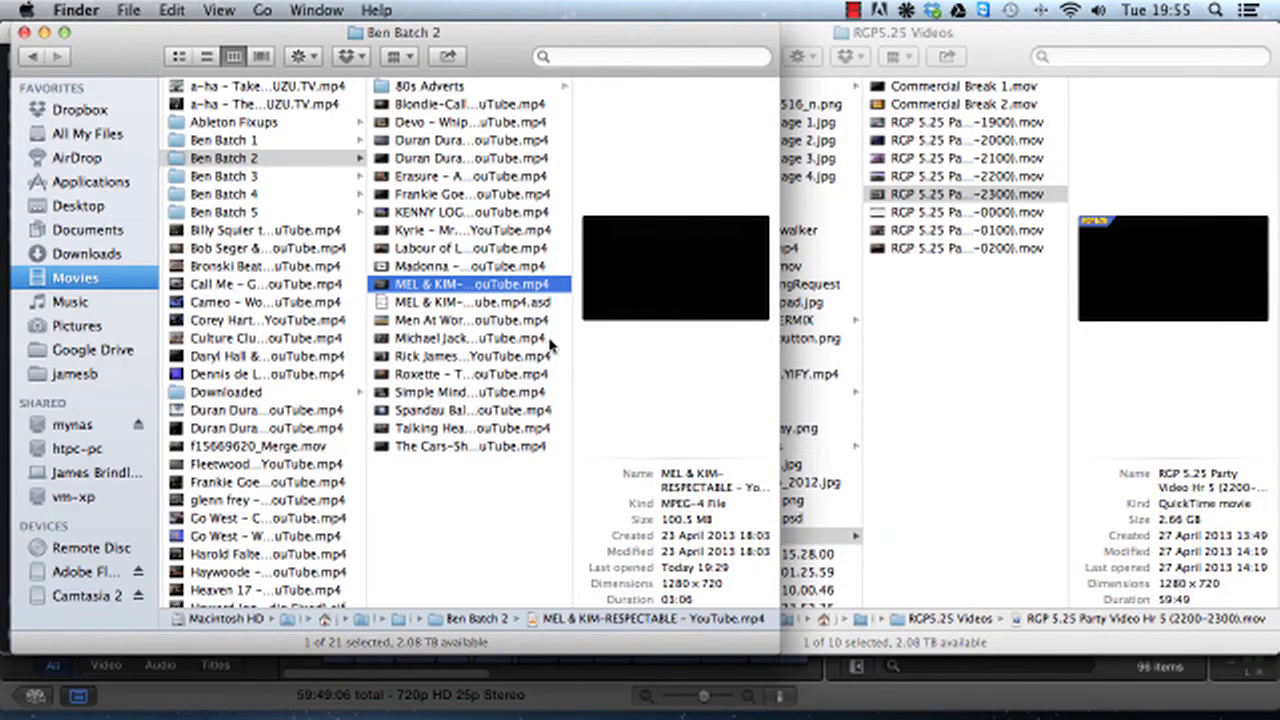
pyautogui.click(286, 121)
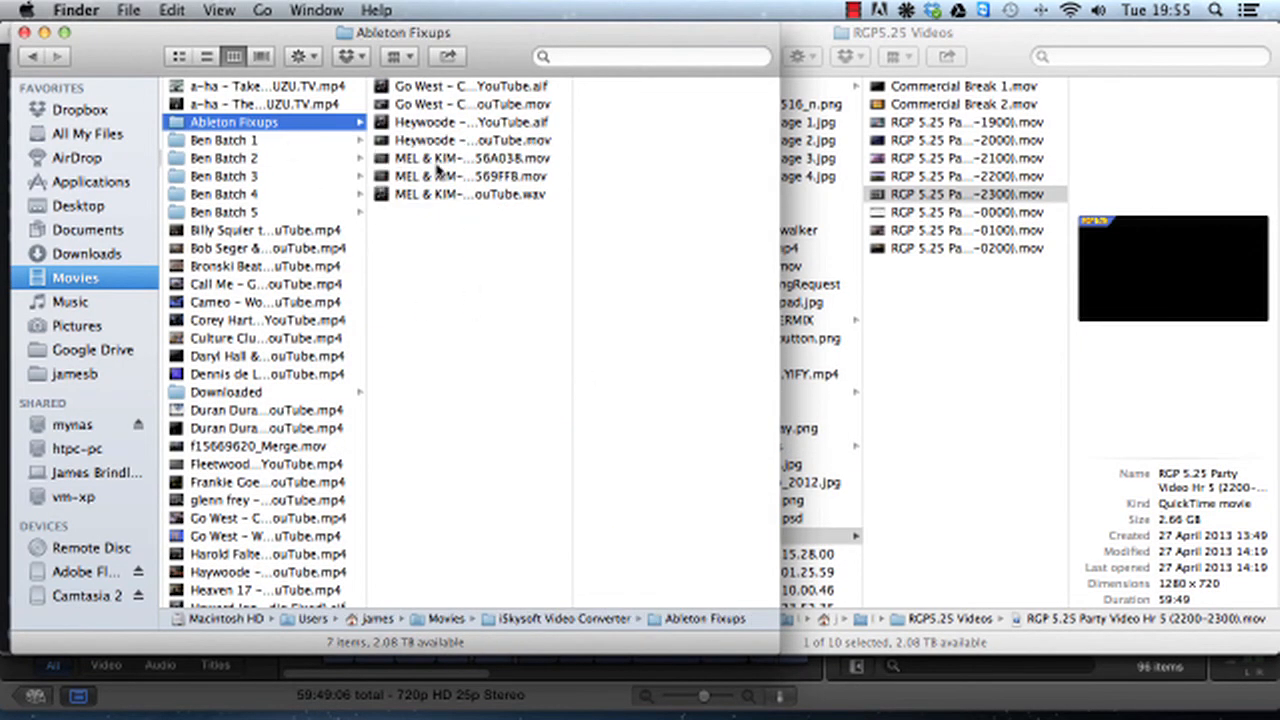
pyautogui.click(444, 159)
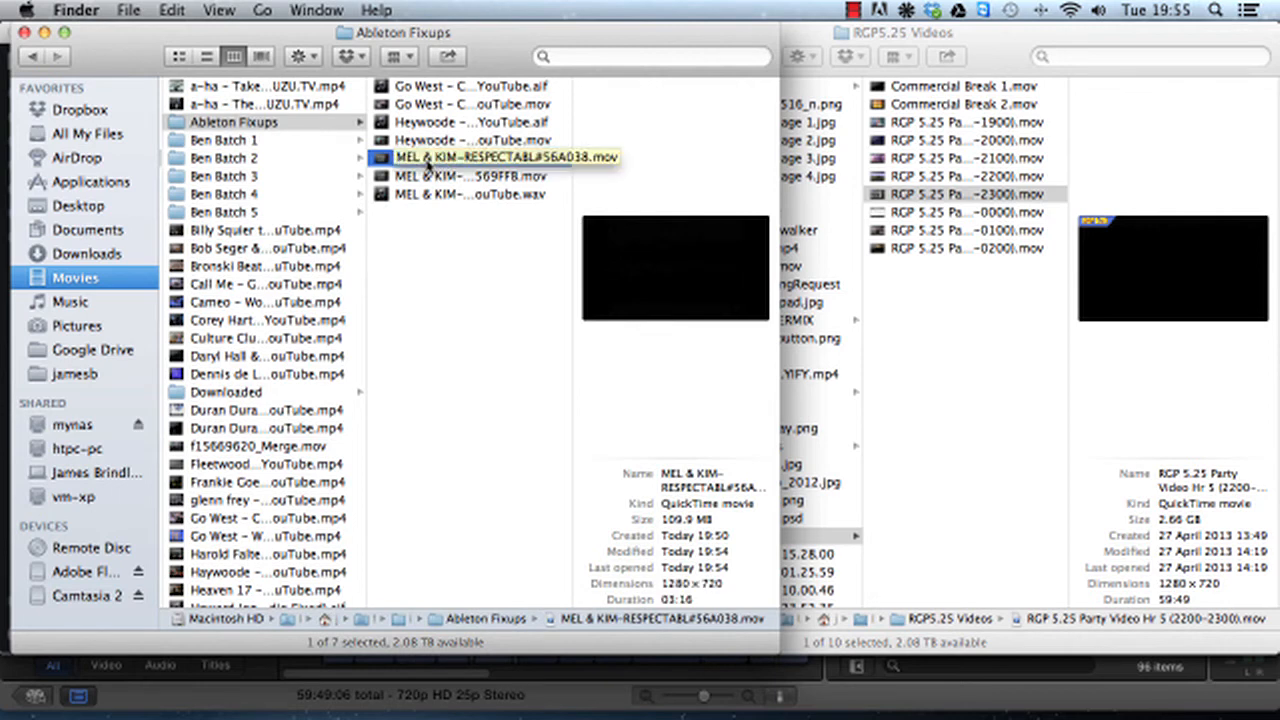
pyautogui.press('Down')
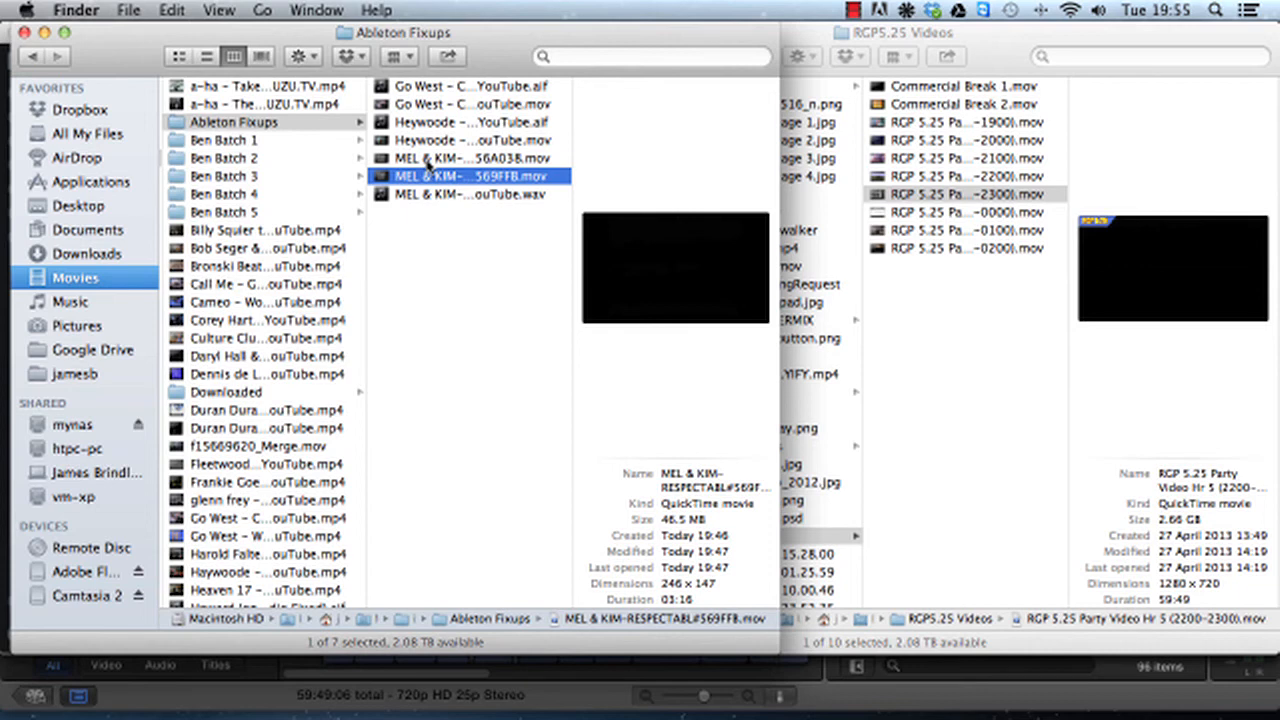
pyautogui.press('super+BackSpace')
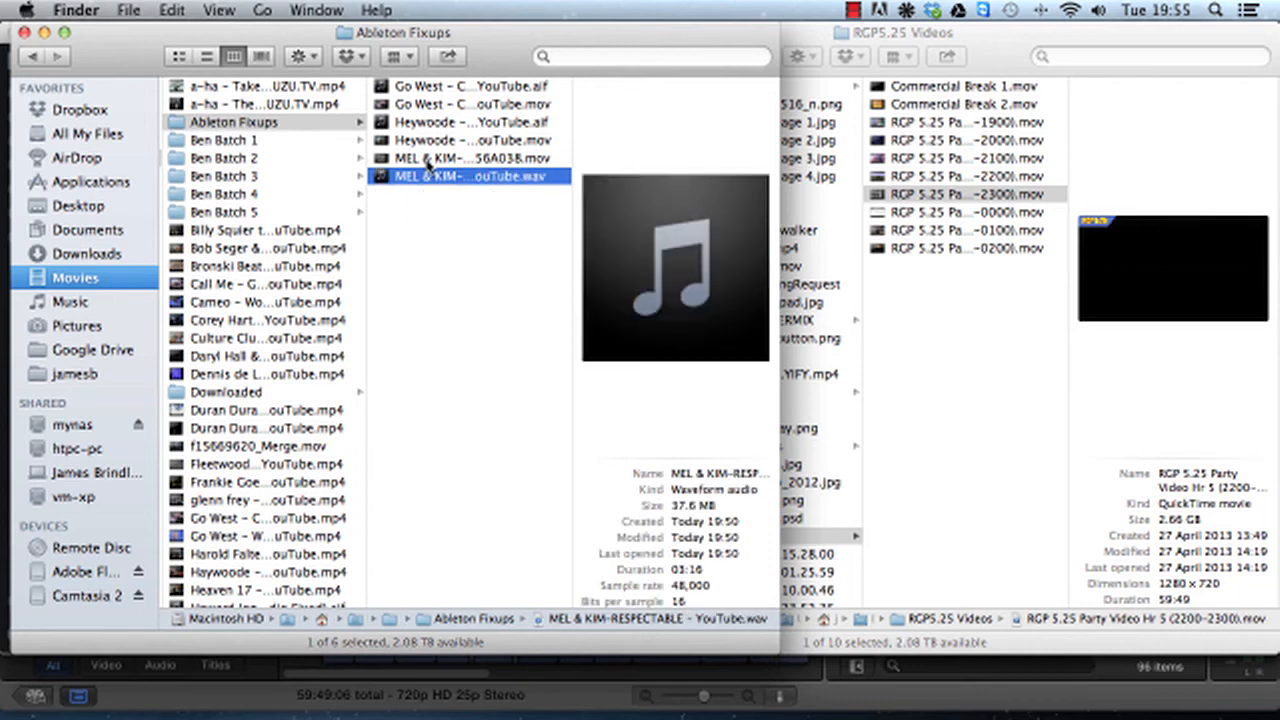
pyautogui.press('Up')
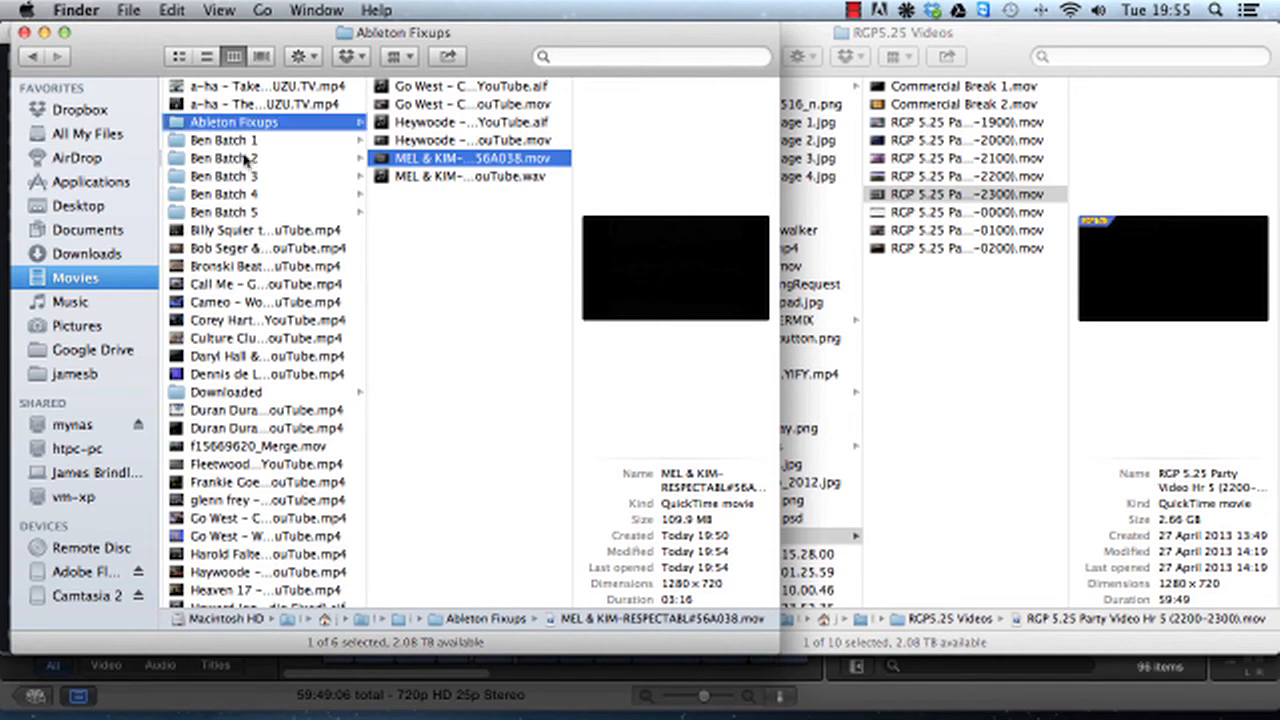
pyautogui.press('Left')
pyautogui.press('Right')
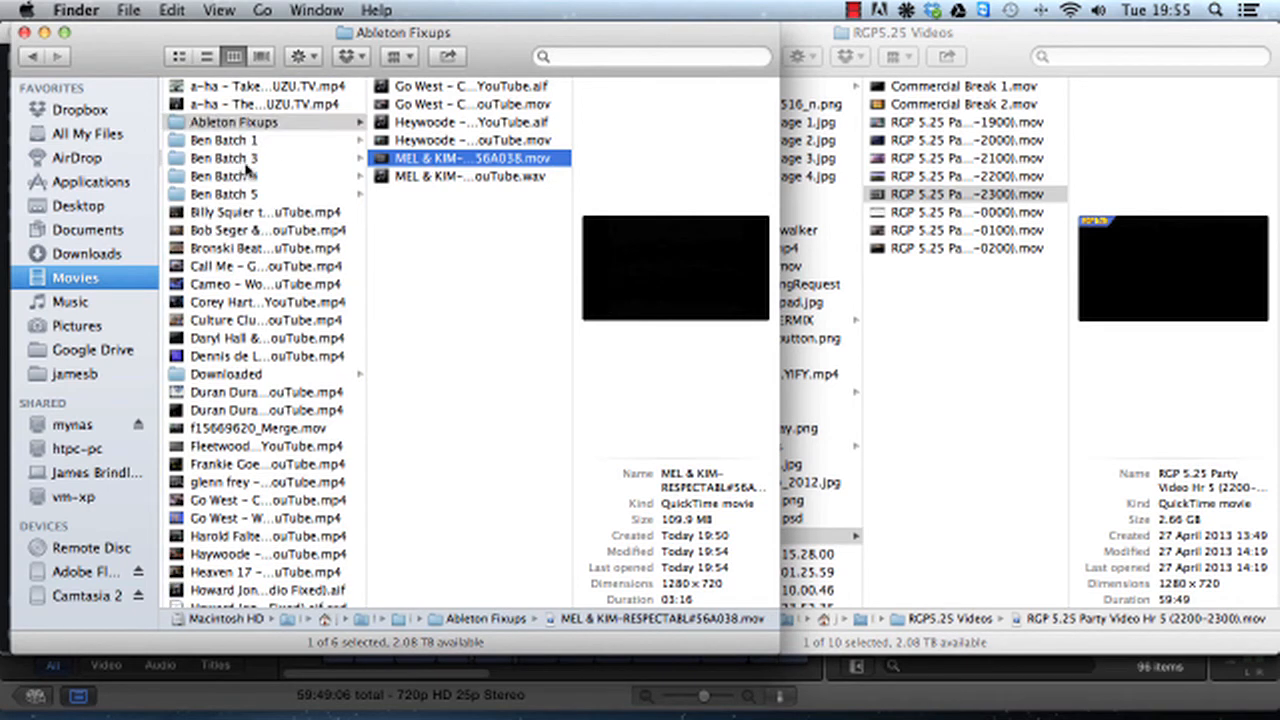
# Step: Copy the file name of the original MEL & KIM-RESPECTABLE video in Ben Batch 2 and return to the Ableton Fixups folder
pyautogui.click(228, 157)
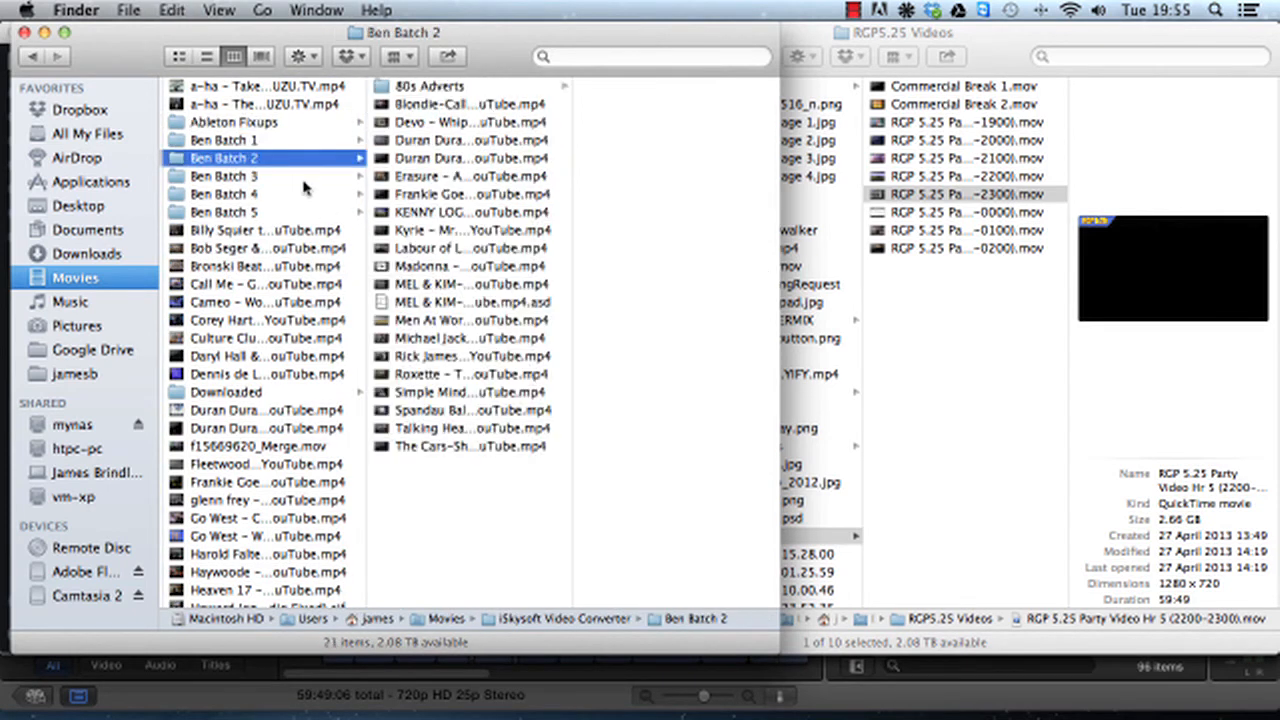
pyautogui.click(440, 284)
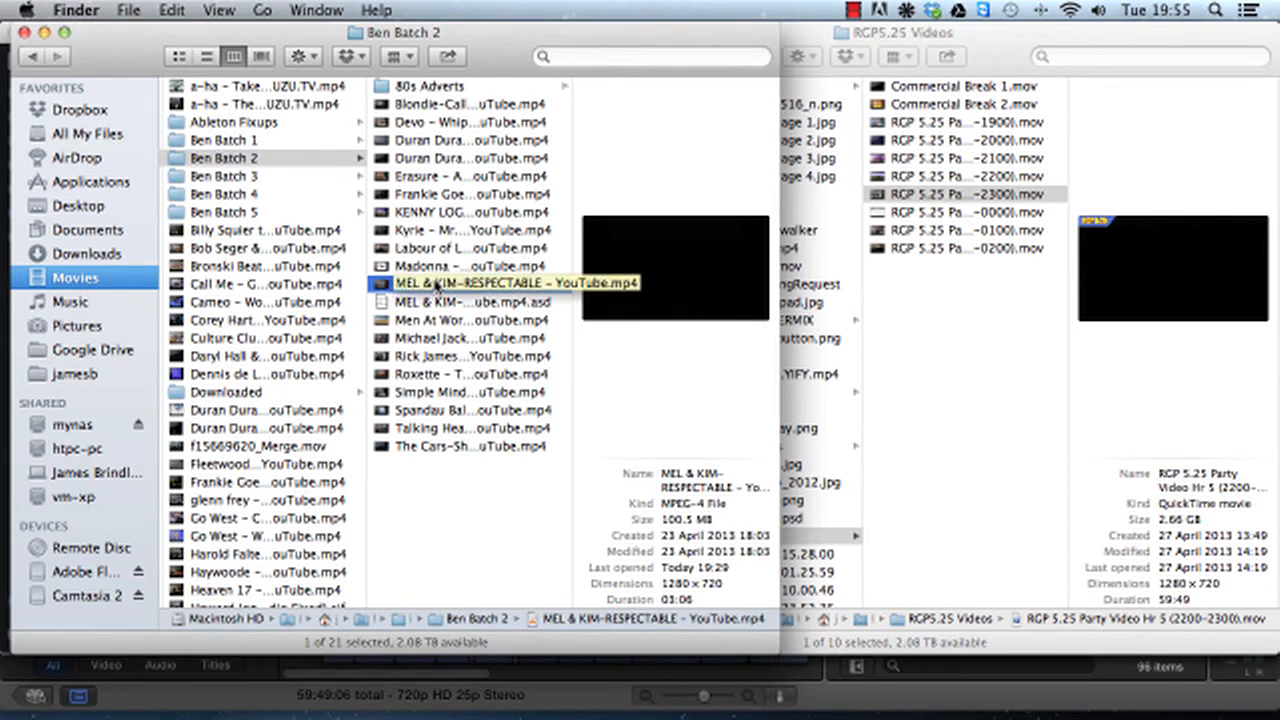
pyautogui.press('Return')
pyautogui.press('super+c')
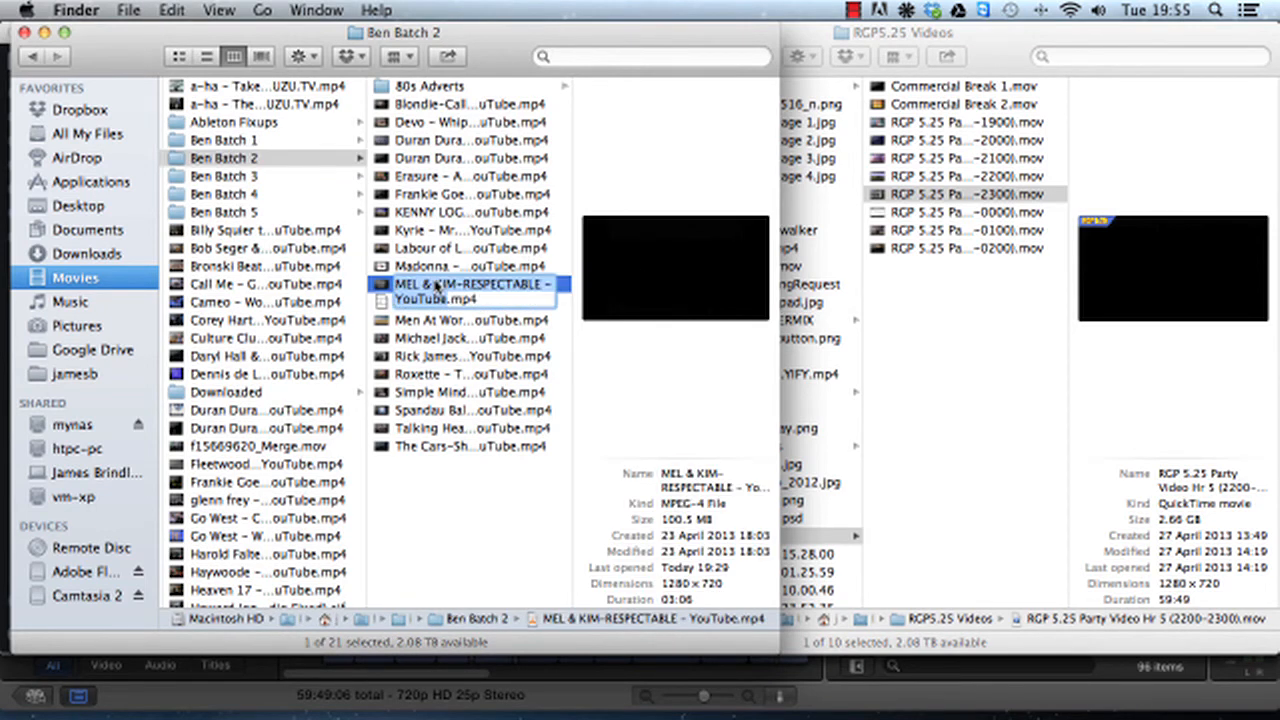
pyautogui.press('Escape')
pyautogui.click(255, 122)
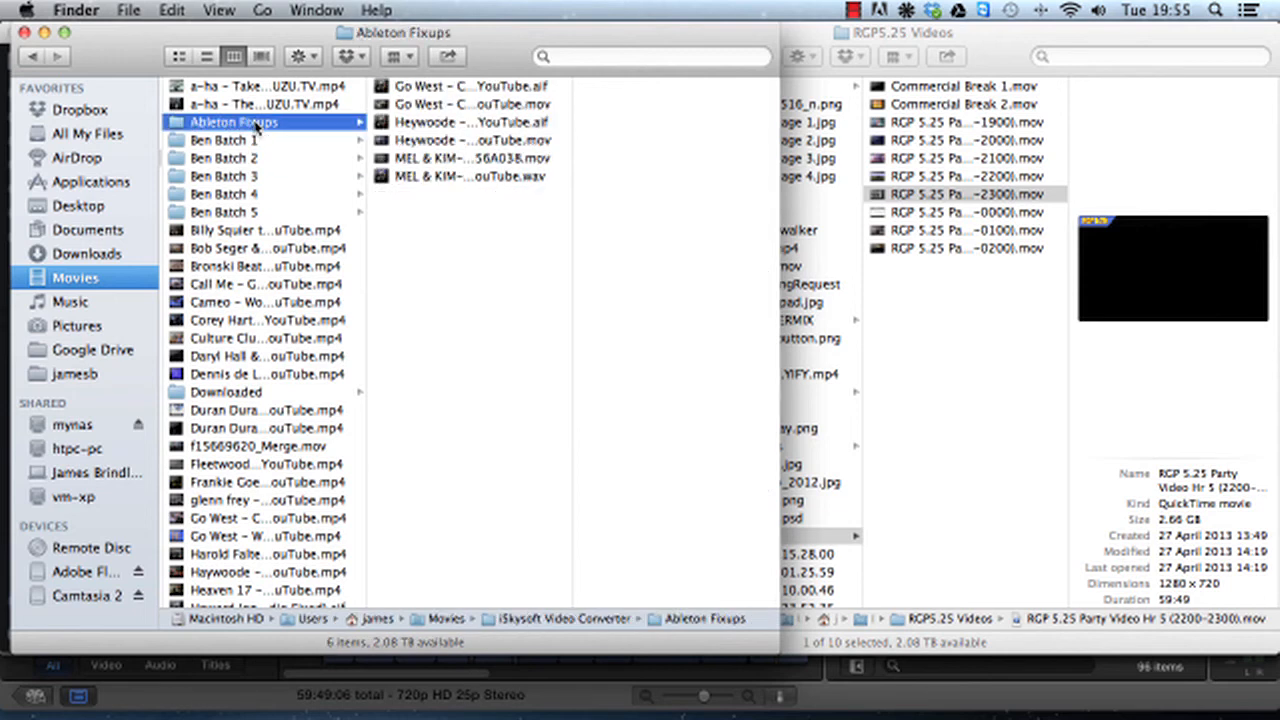
# Step: Rename the new MEL & KIM-RESPECTABL#56A038.mov export in Ableton Fixups as MEL & KIM-RESPECTABLE - YouTube.mov
pyautogui.click(496, 160)
pyautogui.press('Return')
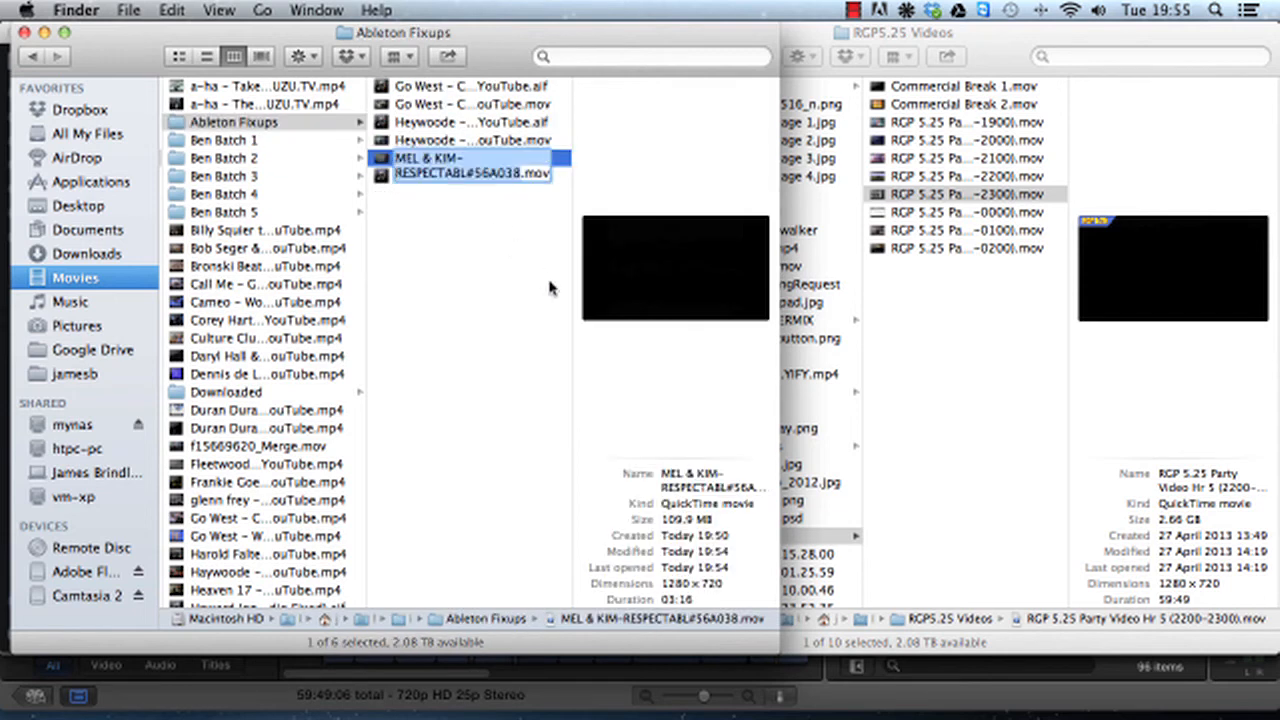
pyautogui.press('super+v')
pyautogui.press('Return')
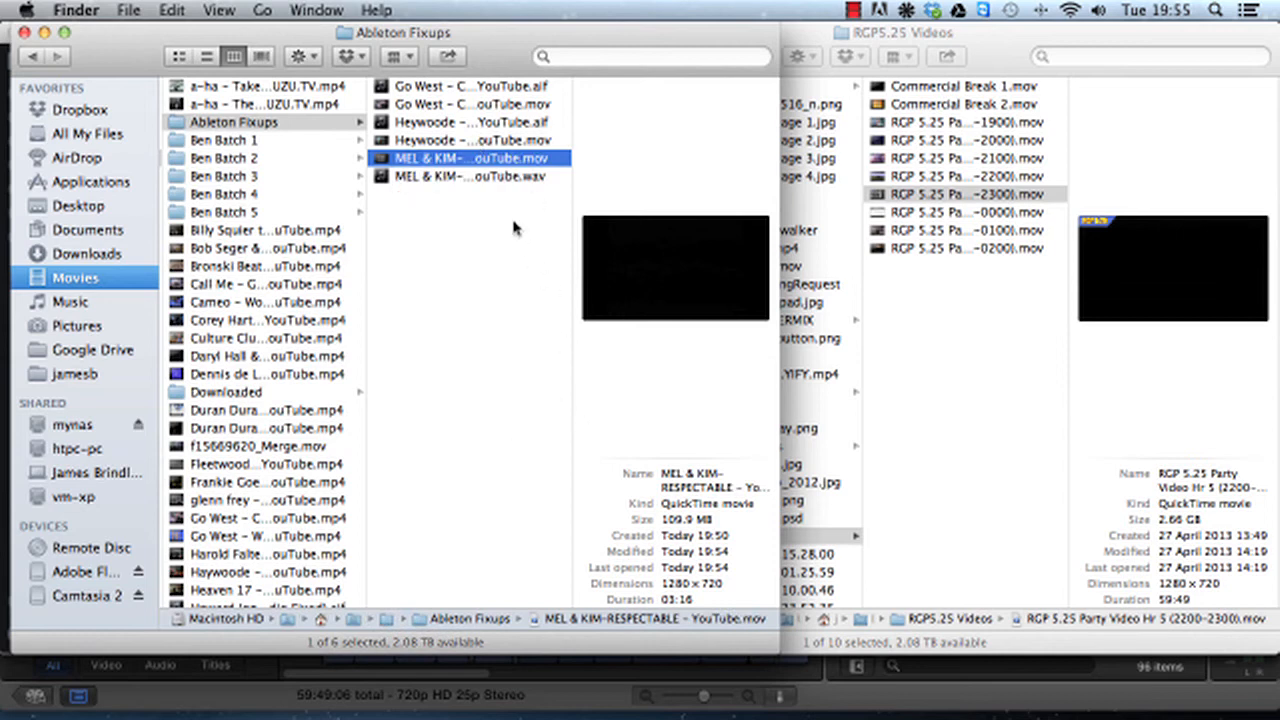
# Step: Play the start of the renamed MEL & KIM-RESPECTABLE movie in QuickTime Player, quit the player and return to Ableton Fixups
pyautogui.doubleClick(460, 160)
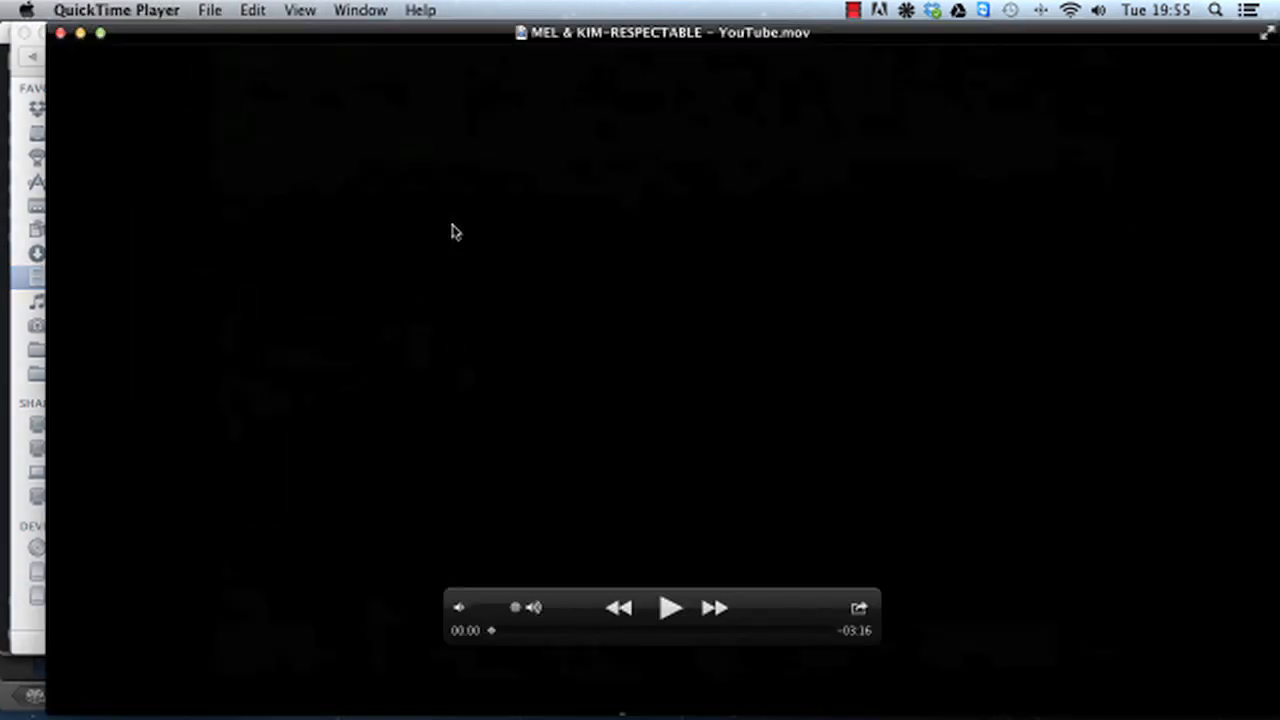
pyautogui.click(667, 608)
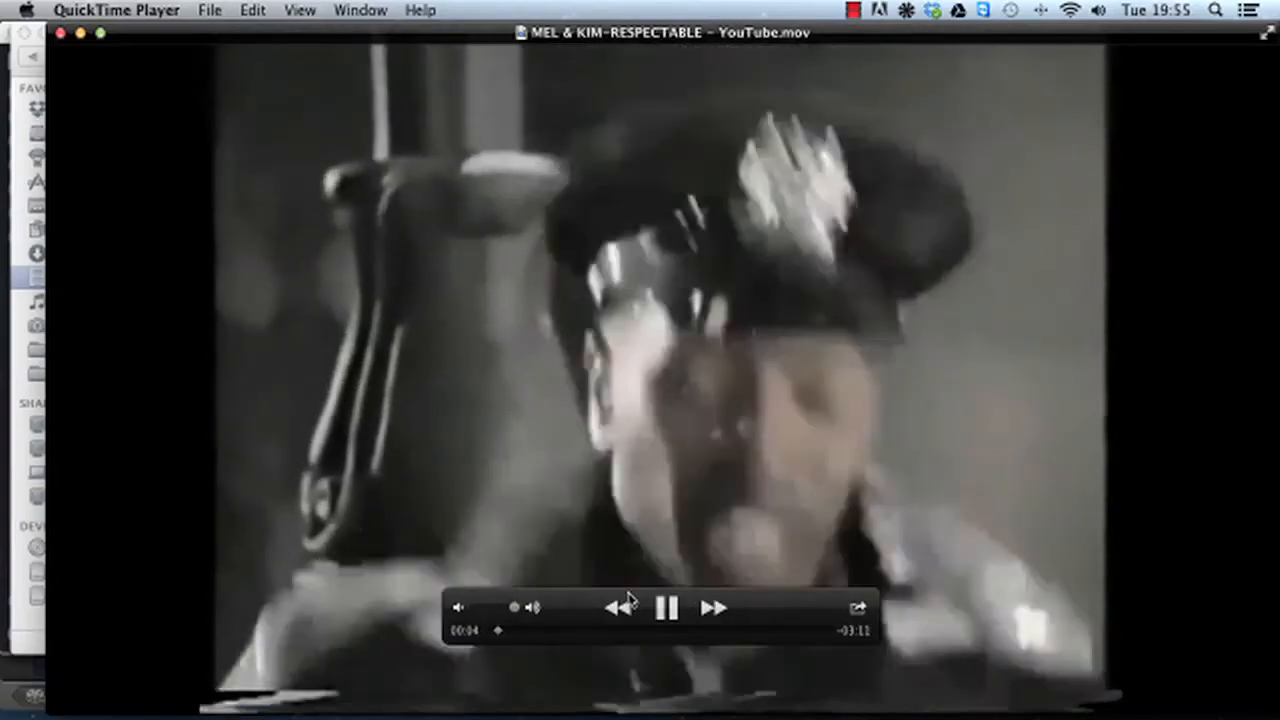
pyautogui.press('super+q')
pyautogui.hscroll(-5, 410, 283)
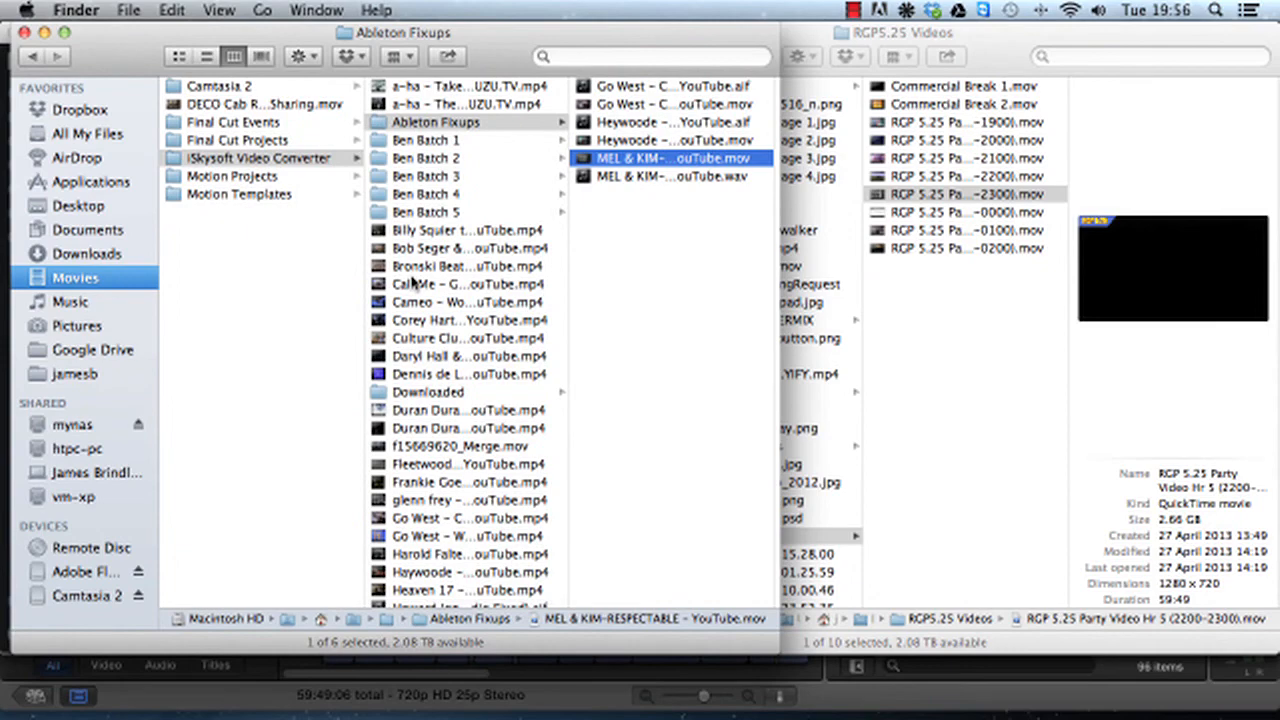
pyautogui.hscroll(5, 700, 243)
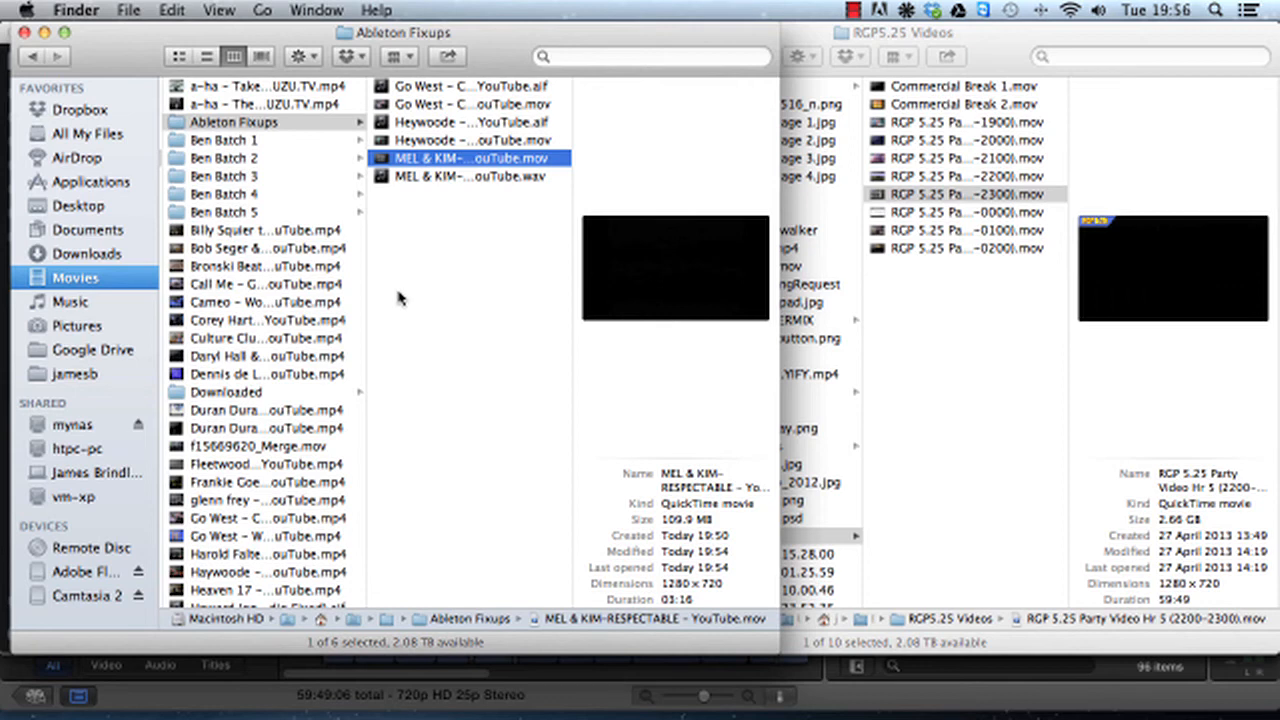
# Step: Open iSkysoft Video Converter, close its Media Browser and reposition the converter window
pyautogui.press('super+space')
pyautogui.write('sk')
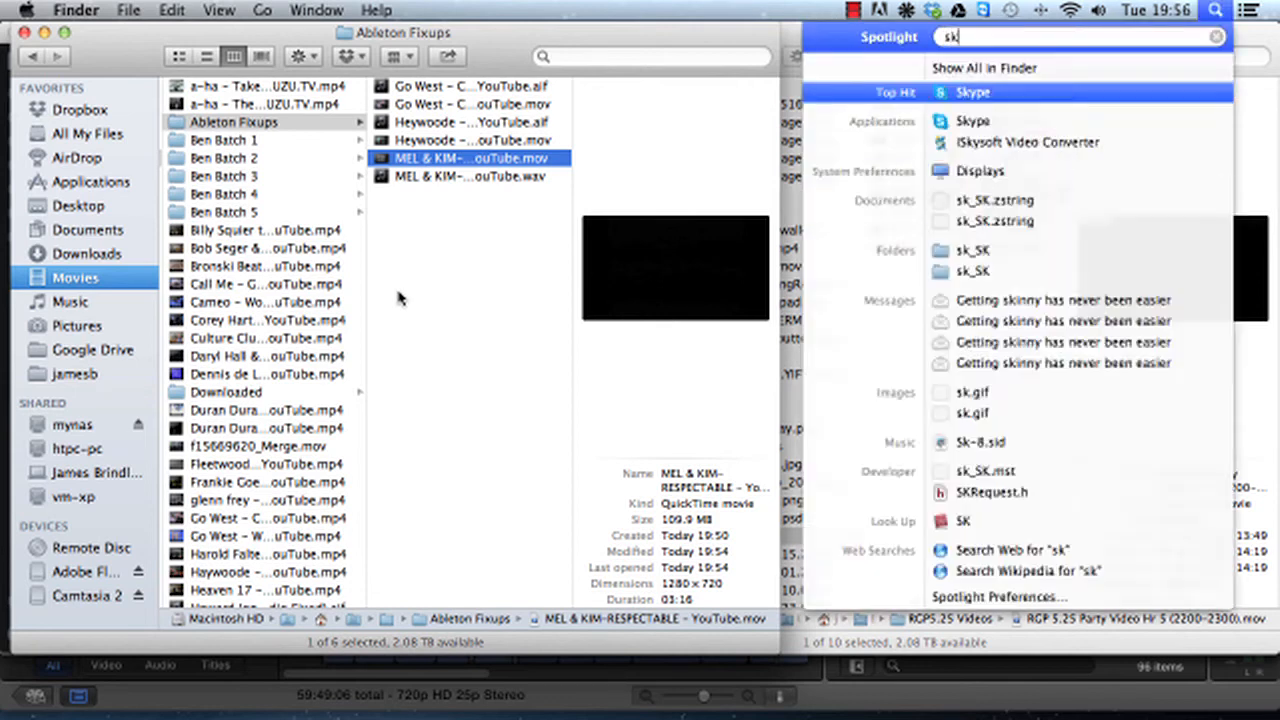
pyautogui.write('ys')
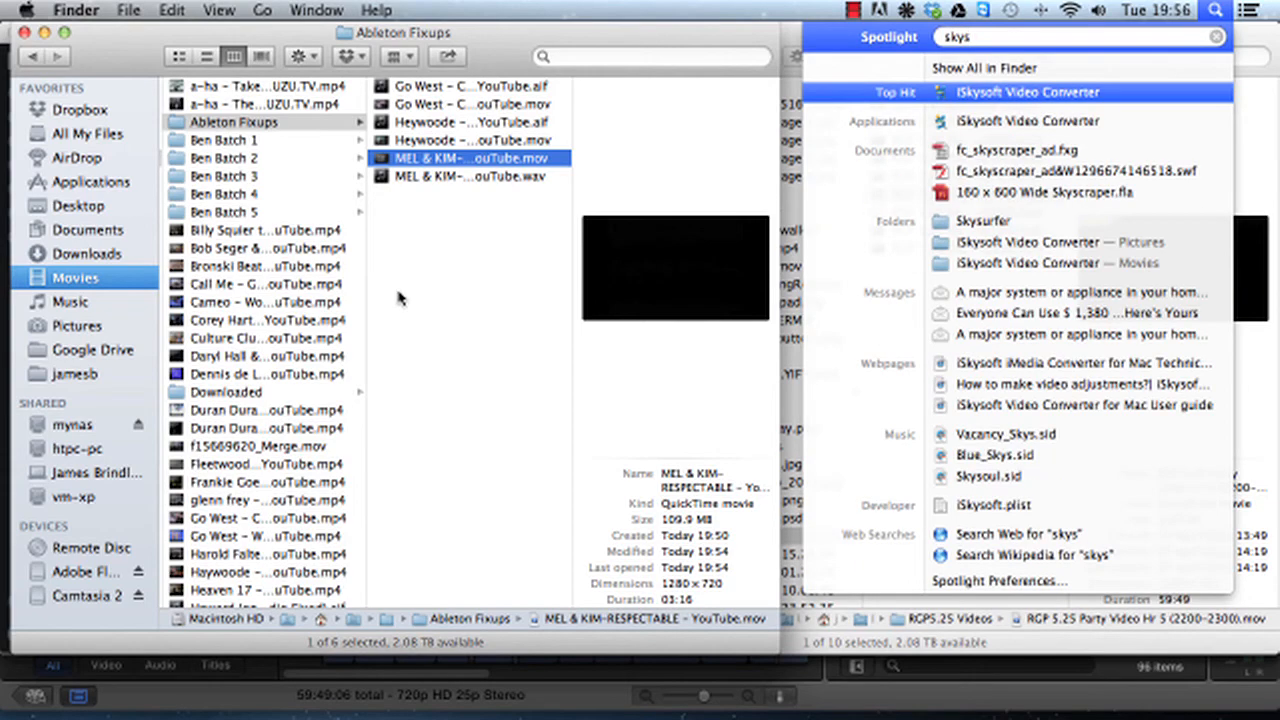
pyautogui.press('Down')
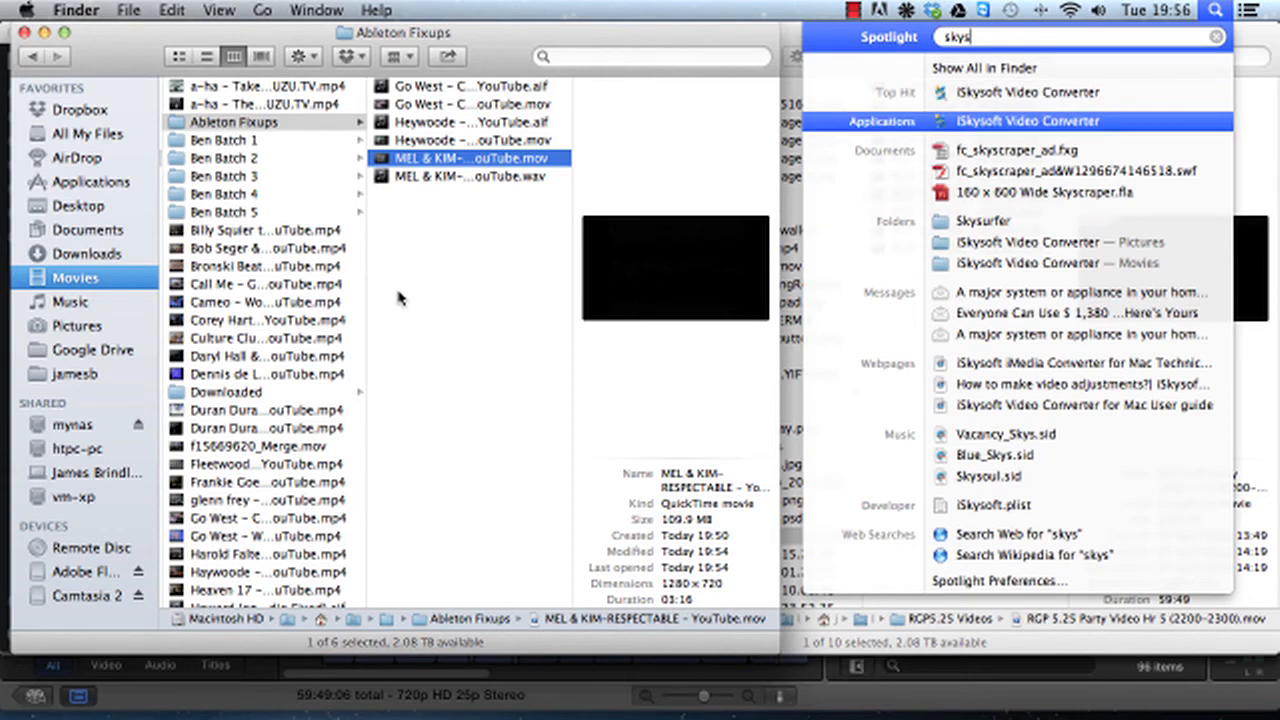
pyautogui.press('Return')
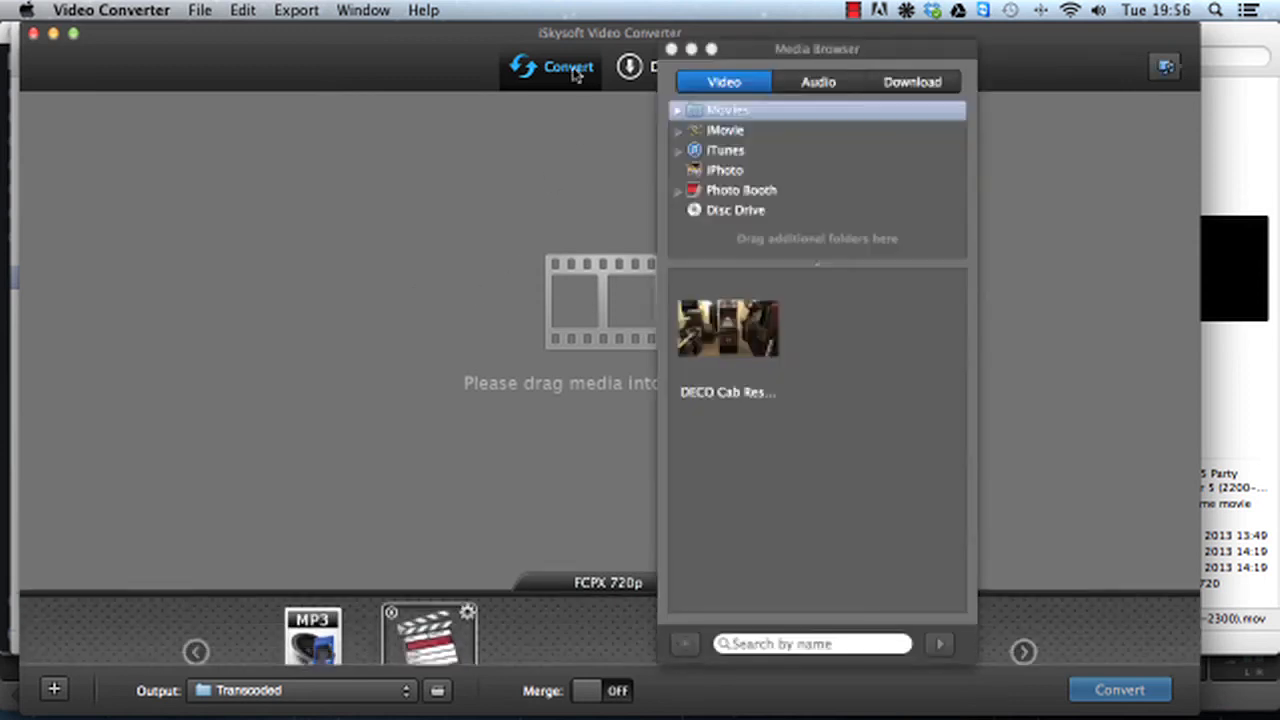
pyautogui.click(670, 49)
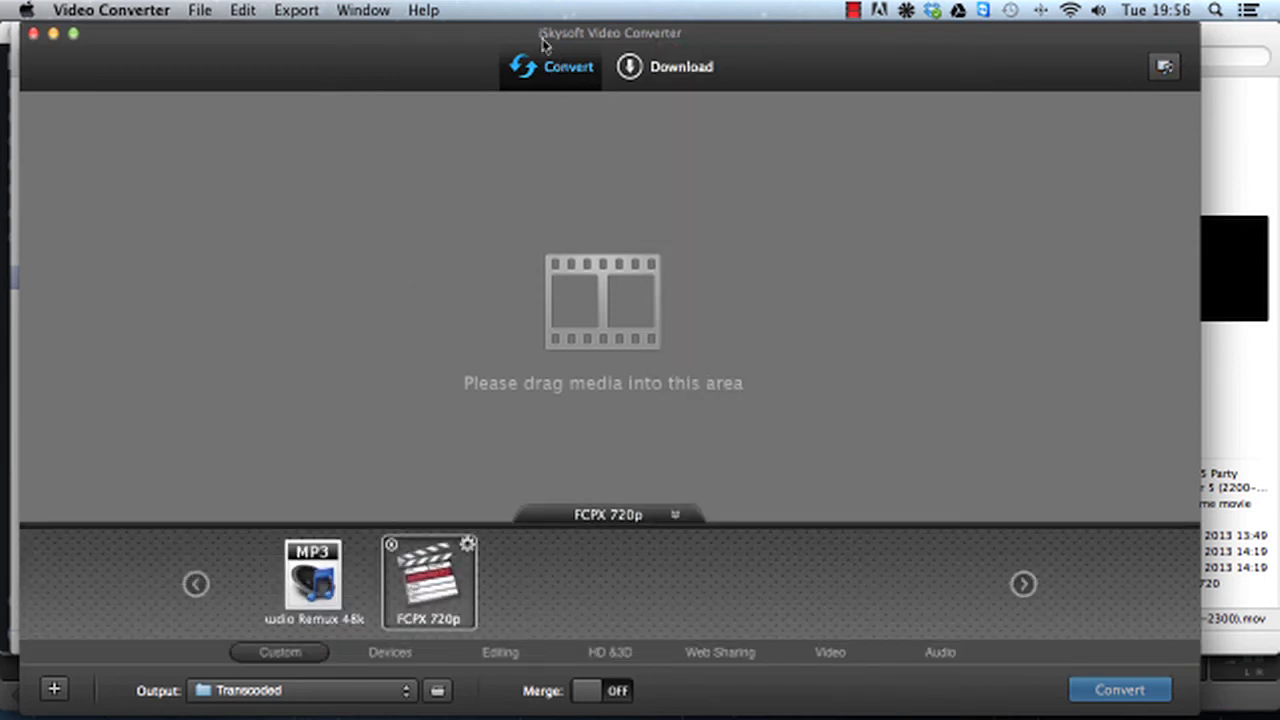
pyautogui.moveTo(592, 35); pyautogui.dragTo(647, 33)
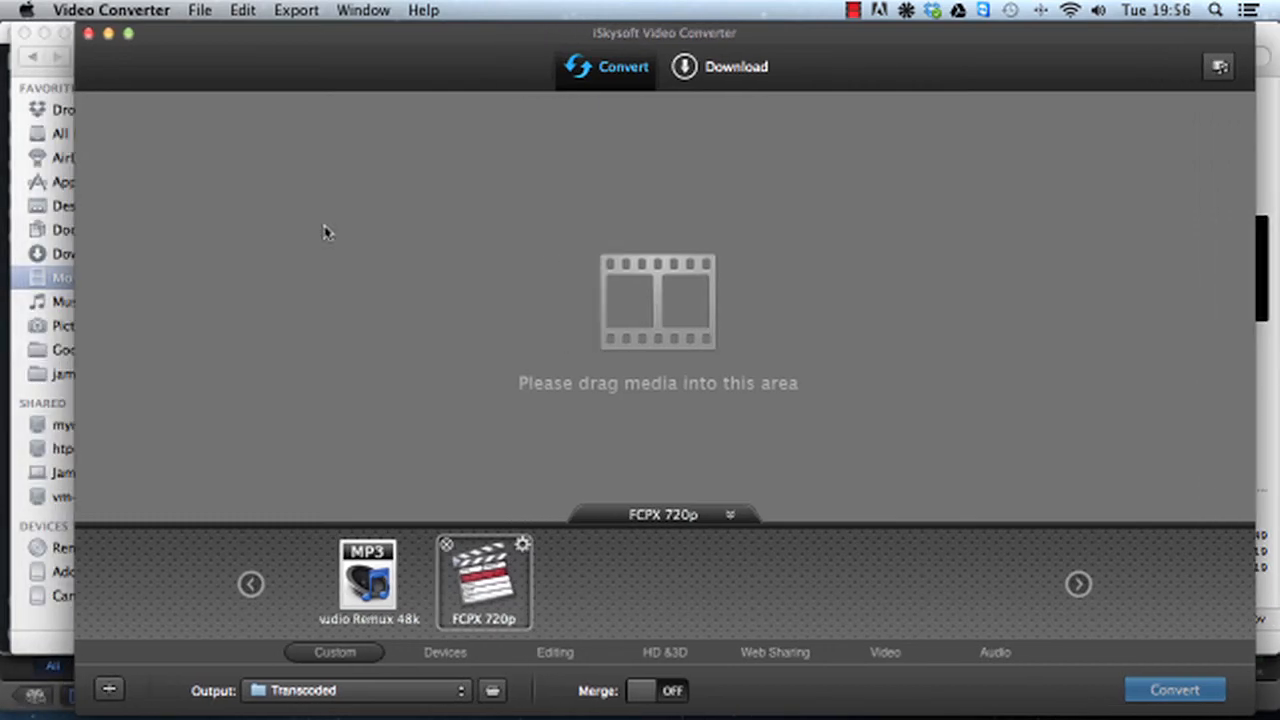
# Step: Add the MEL & KIM-RESPECTABLE .mov from Finder and convert it with the FCPX 720p preset into Transcoded, replacing the existing mp4
pyautogui.press('super+Tab')
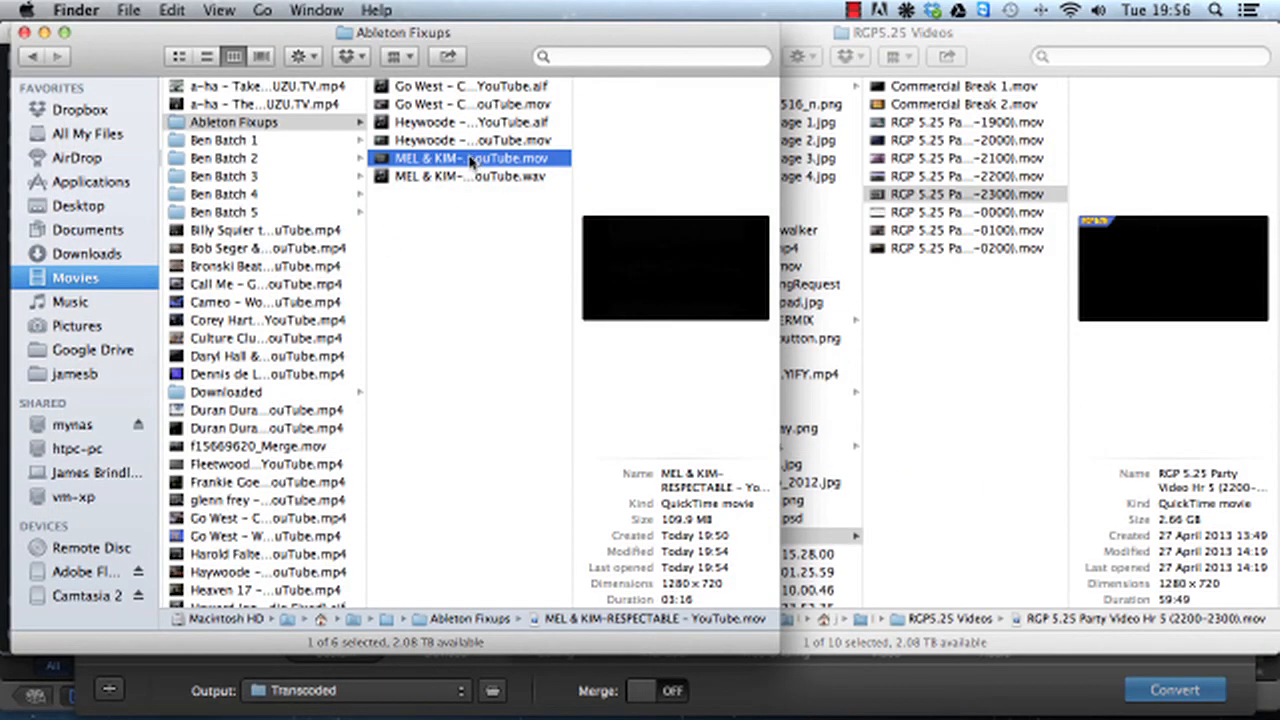
pyautogui.moveTo(472, 160); pyautogui.dragTo(295, 172)
pyautogui.press('super+Tab')
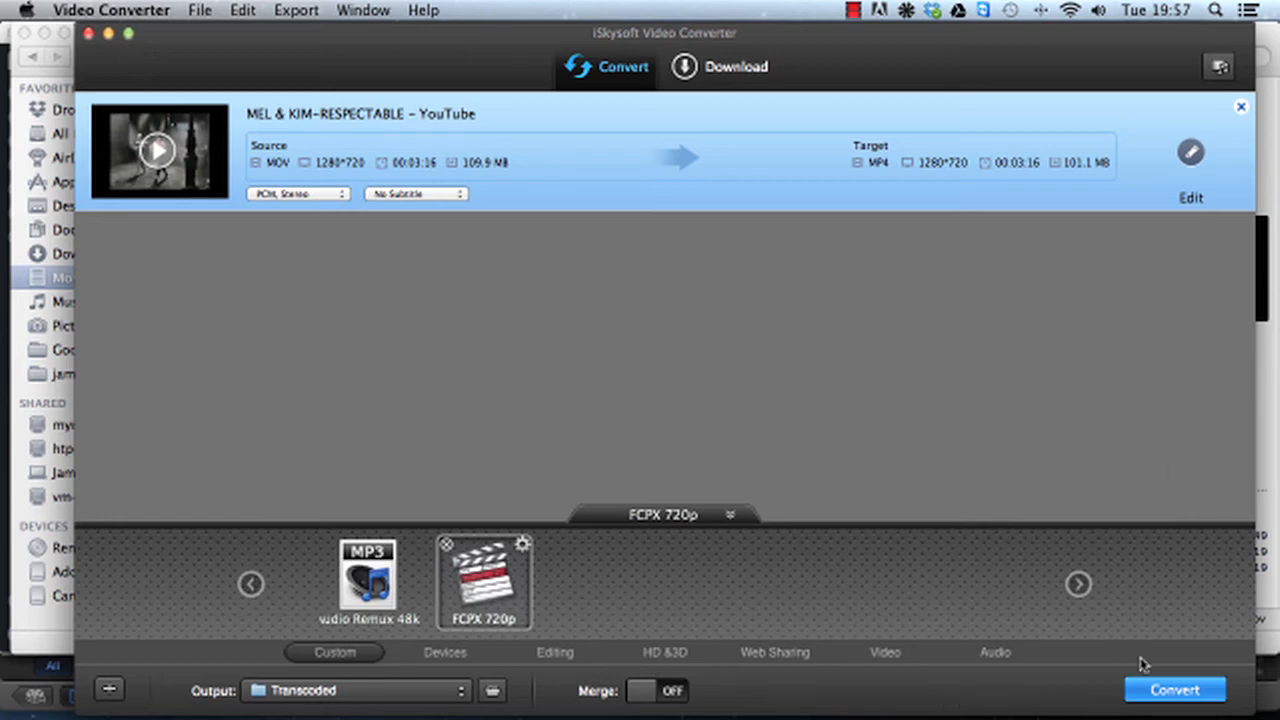
pyautogui.click(1172, 689)
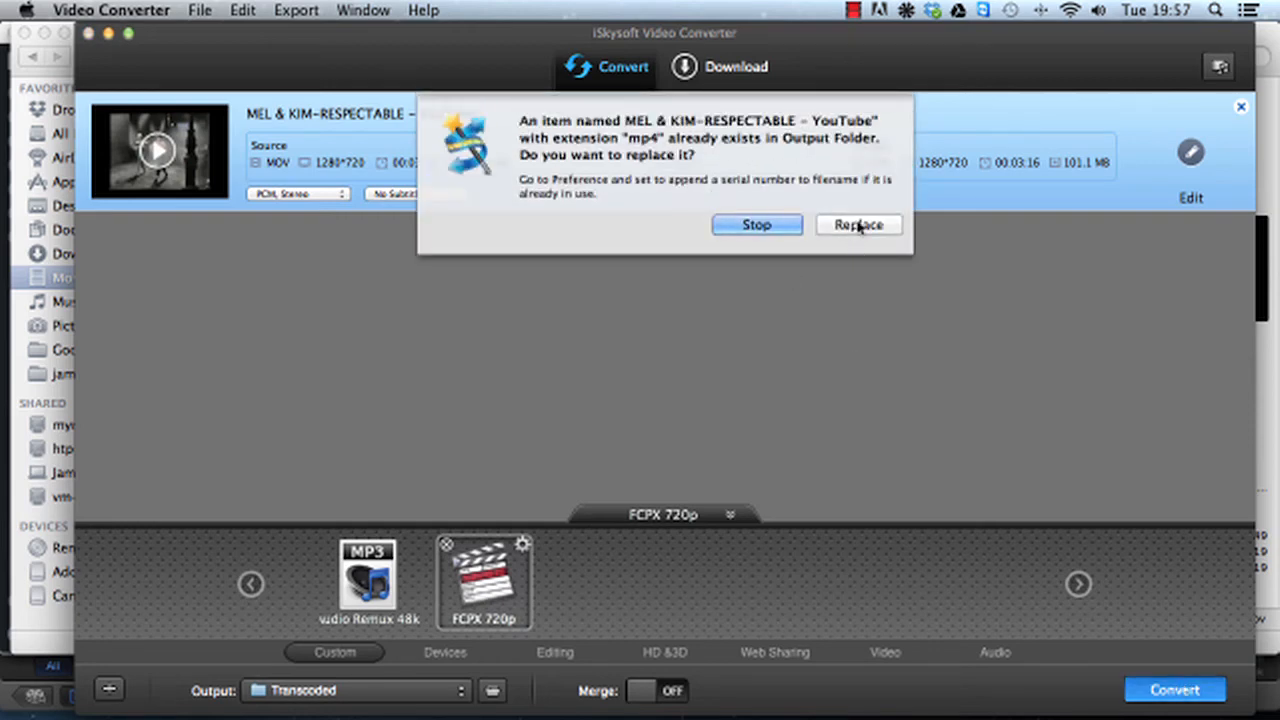
pyautogui.click(859, 226)
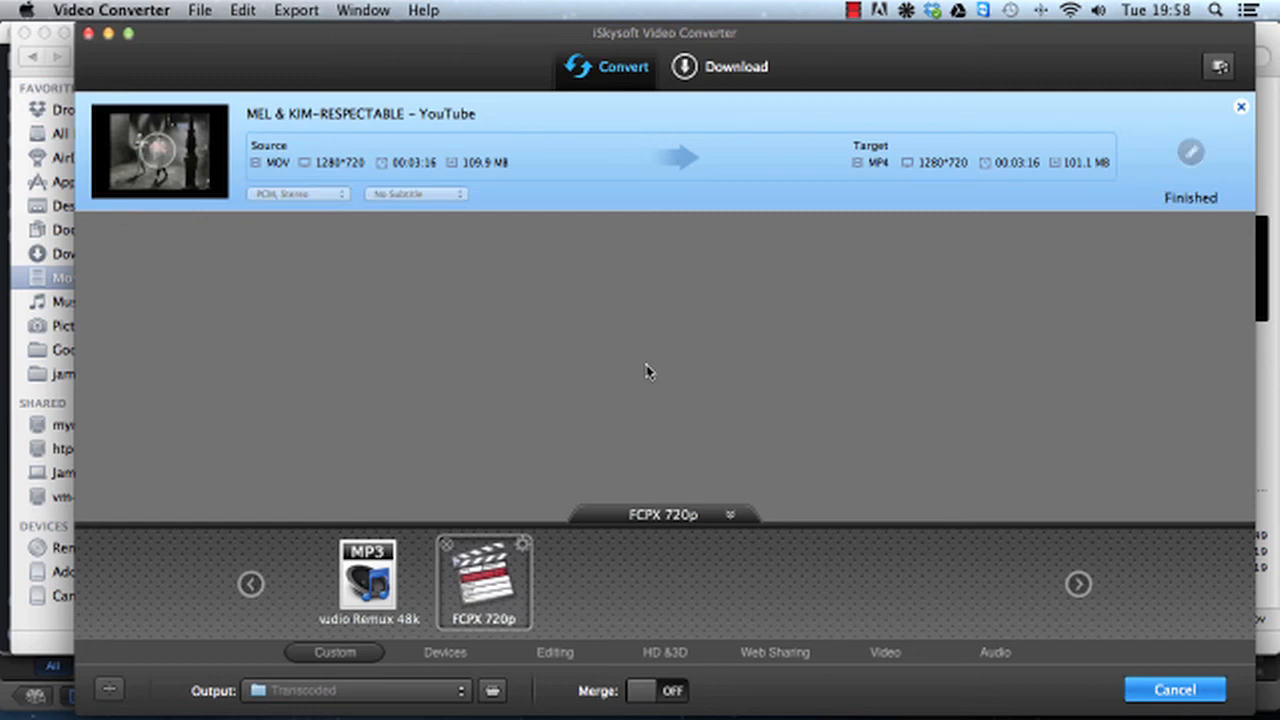
pyautogui.click(805, 195)
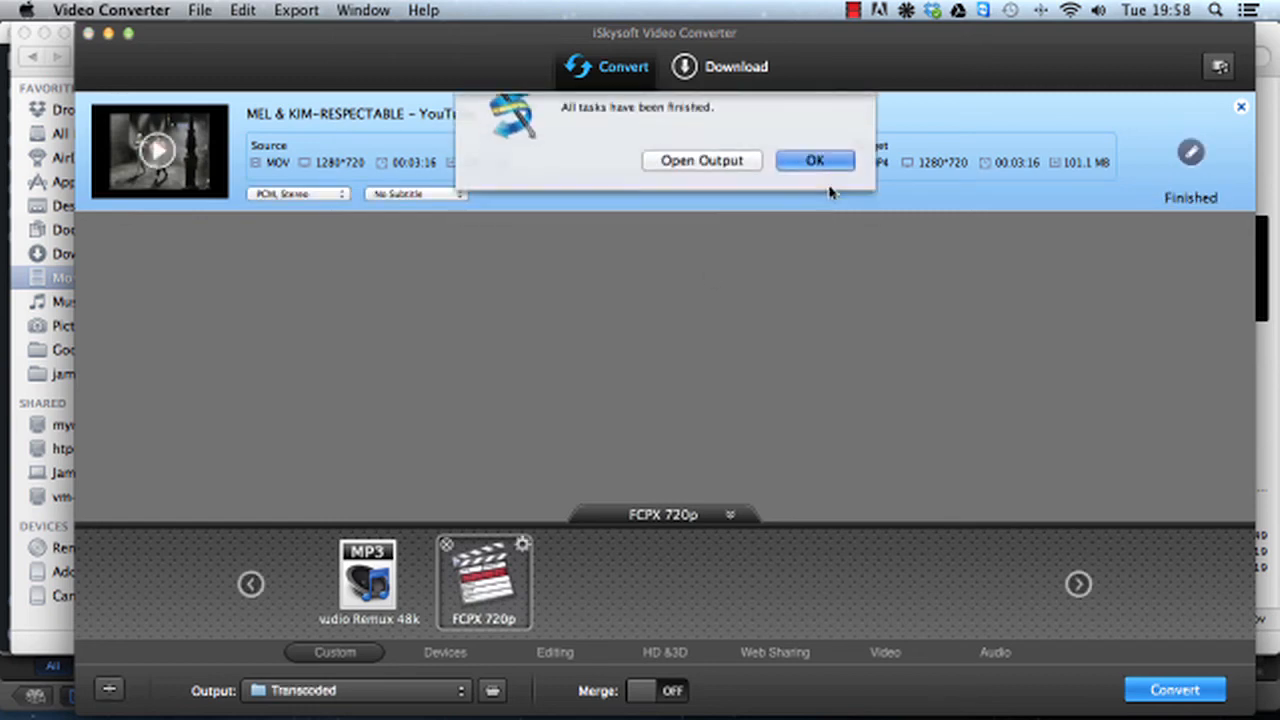
# Step: Switch to Final Cut Pro and check the MEL & KIM clip's media info, including its duration and import date
pyautogui.press('super+Tab')
pyautogui.press('super+Tab')
pyautogui.press('super+Tab')
pyautogui.press('super+Tab')
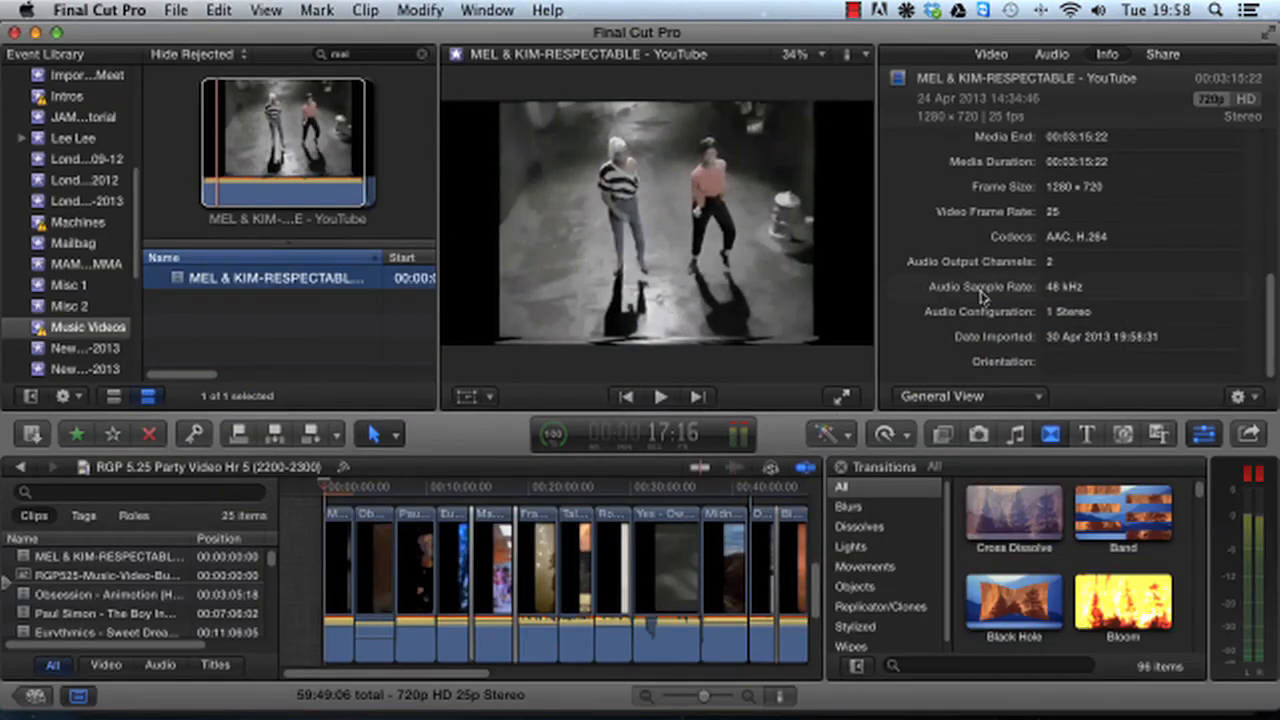
pyautogui.scroll(3, 1116, 231)
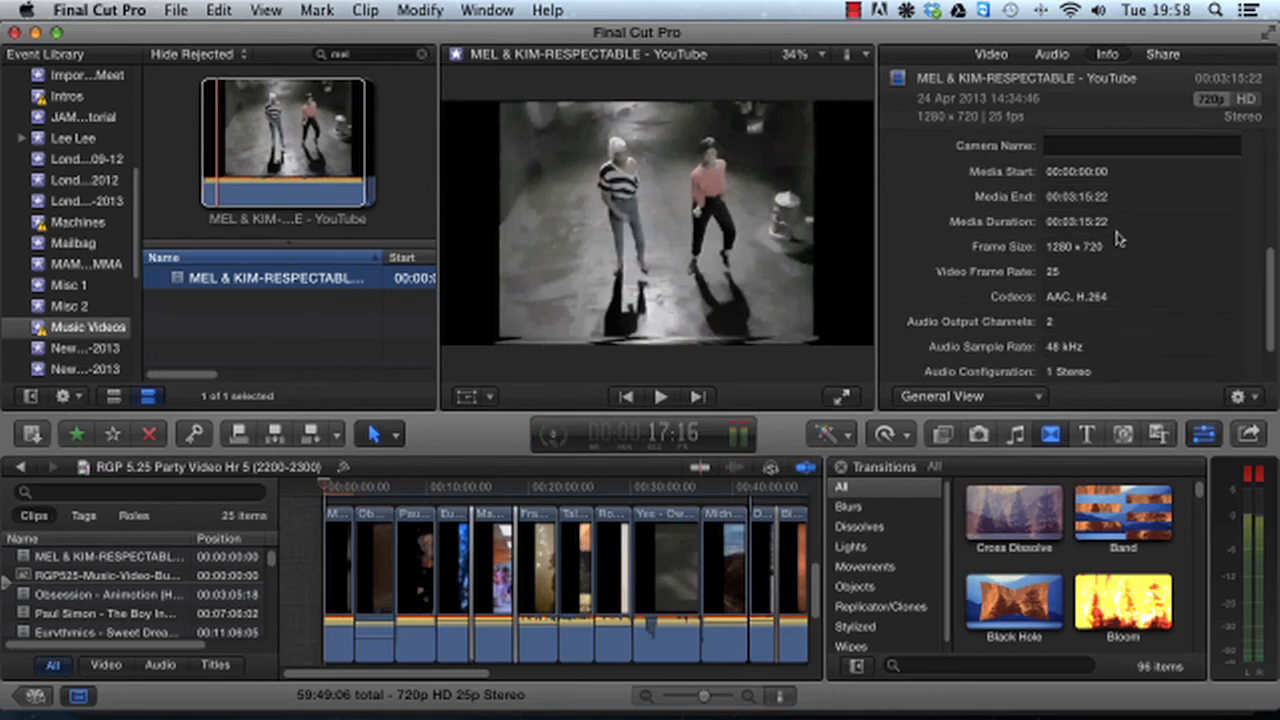
pyautogui.scroll(-3, 1116, 240)
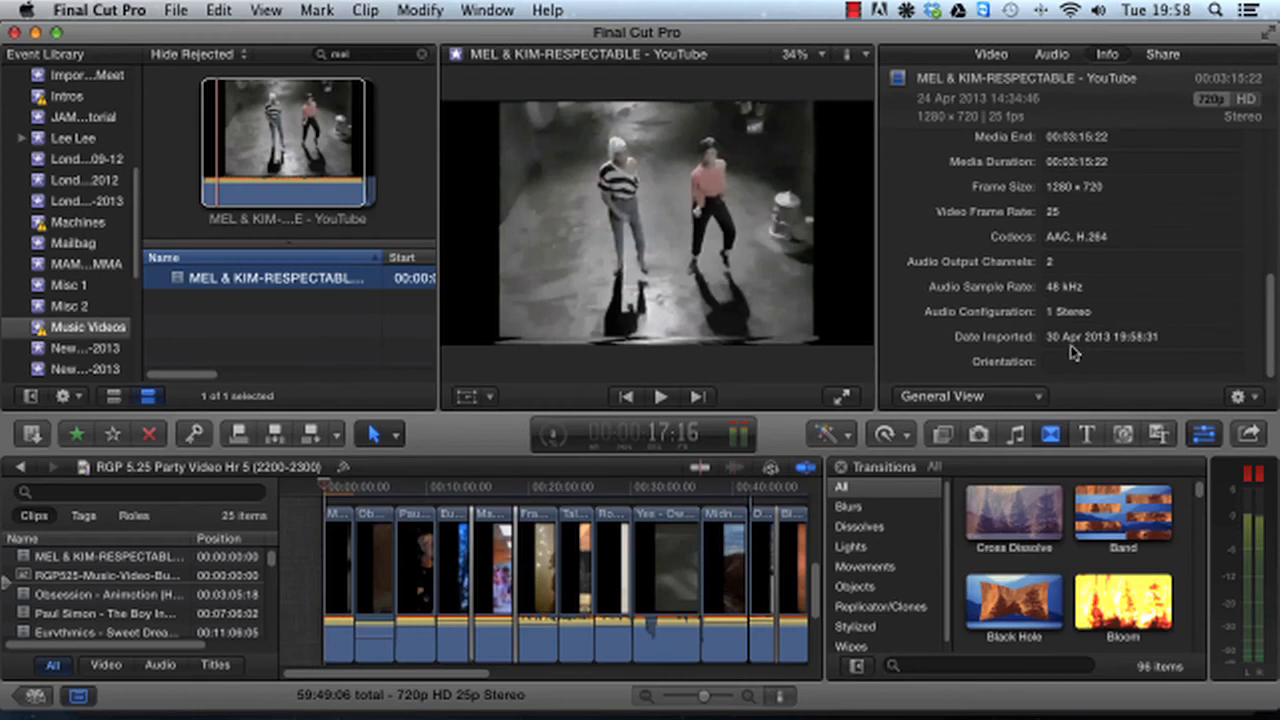
# Step: Preview several points of the MEL & KIM event clip and extend its range selection to the clip's end
pyautogui.click(226, 165)
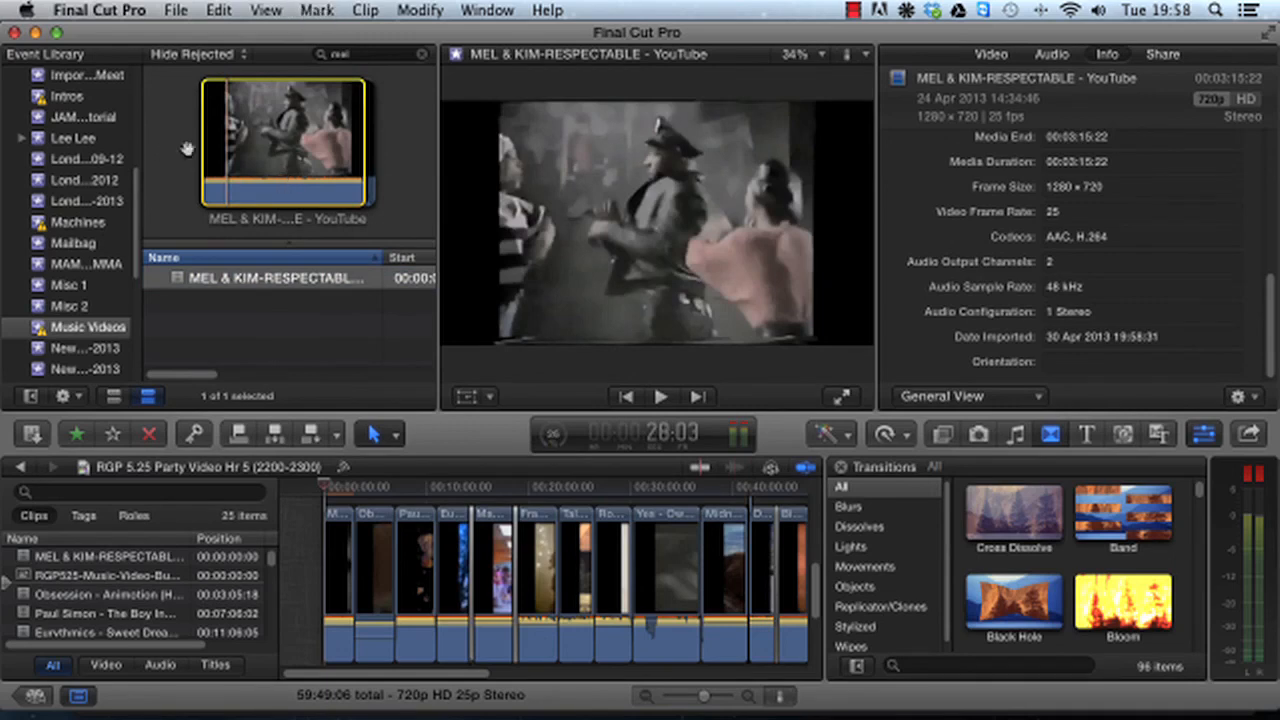
pyautogui.click(231, 152)
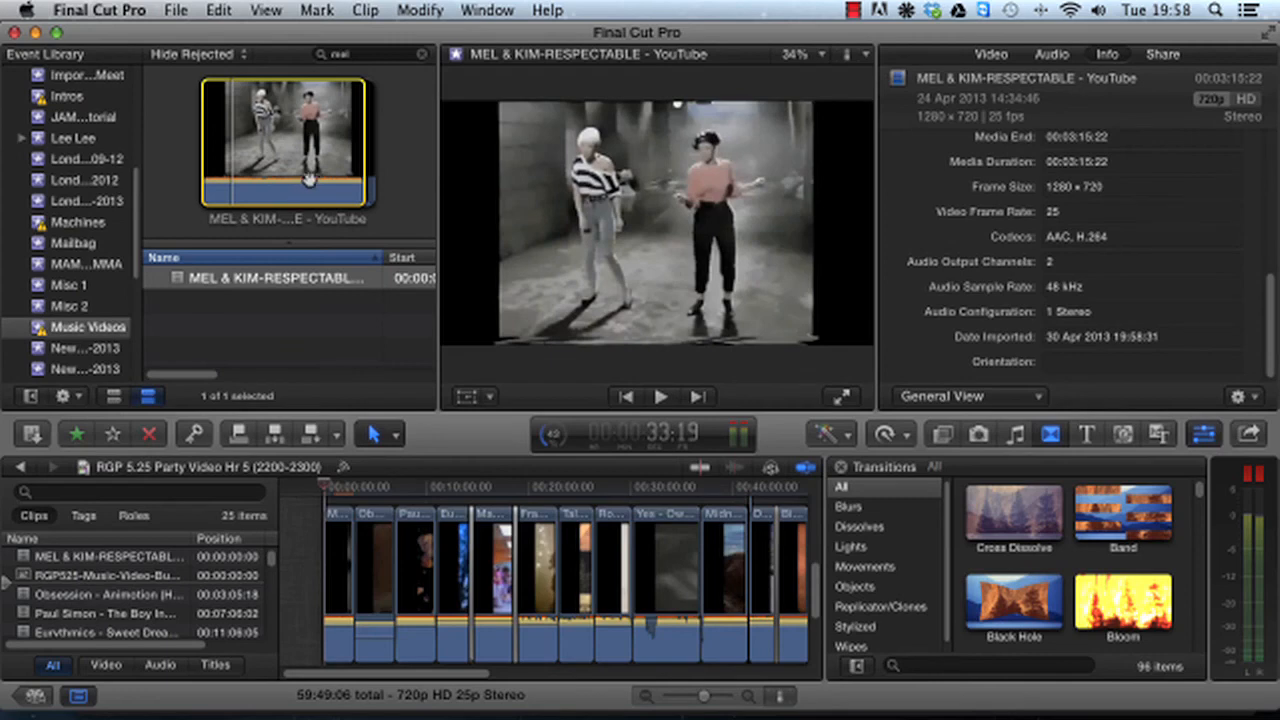
pyautogui.click(349, 177)
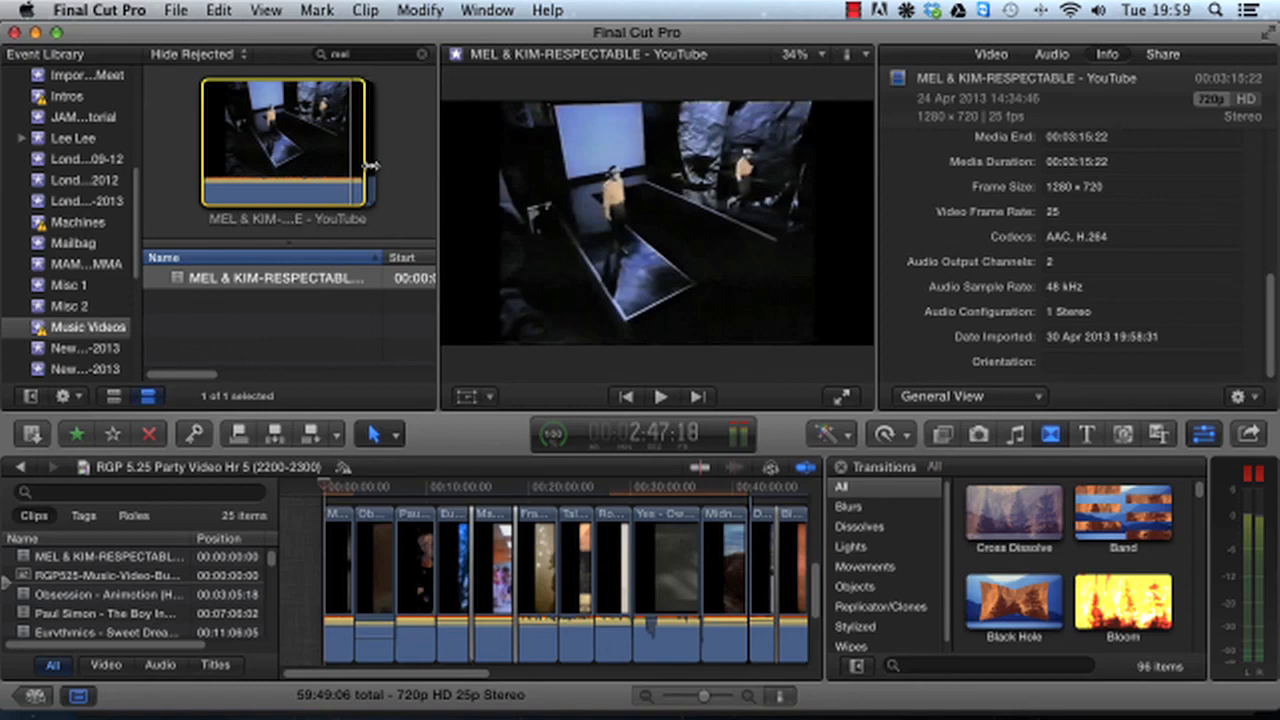
pyautogui.moveTo(370, 168); pyautogui.dragTo(435, 165)
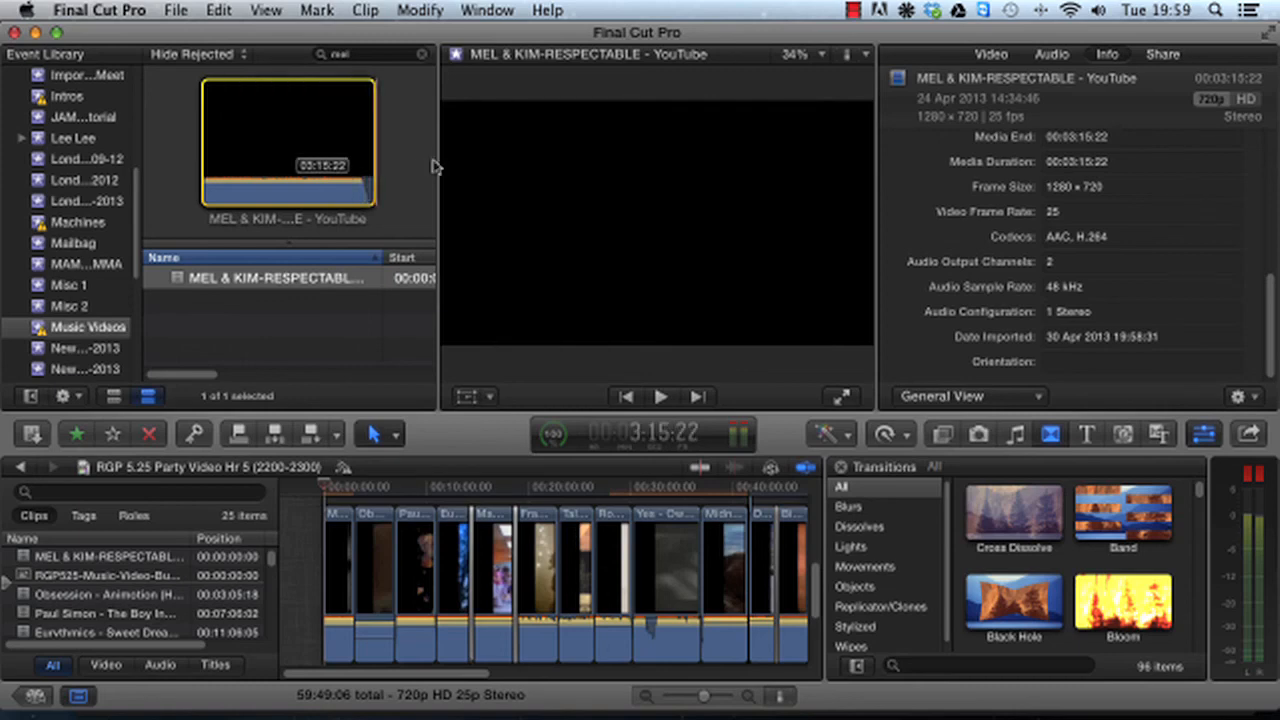
# Step: Preview the middle of the MEL & KIM event clip, and play it from the beginning to check the replaced audio
pyautogui.click(283, 186)
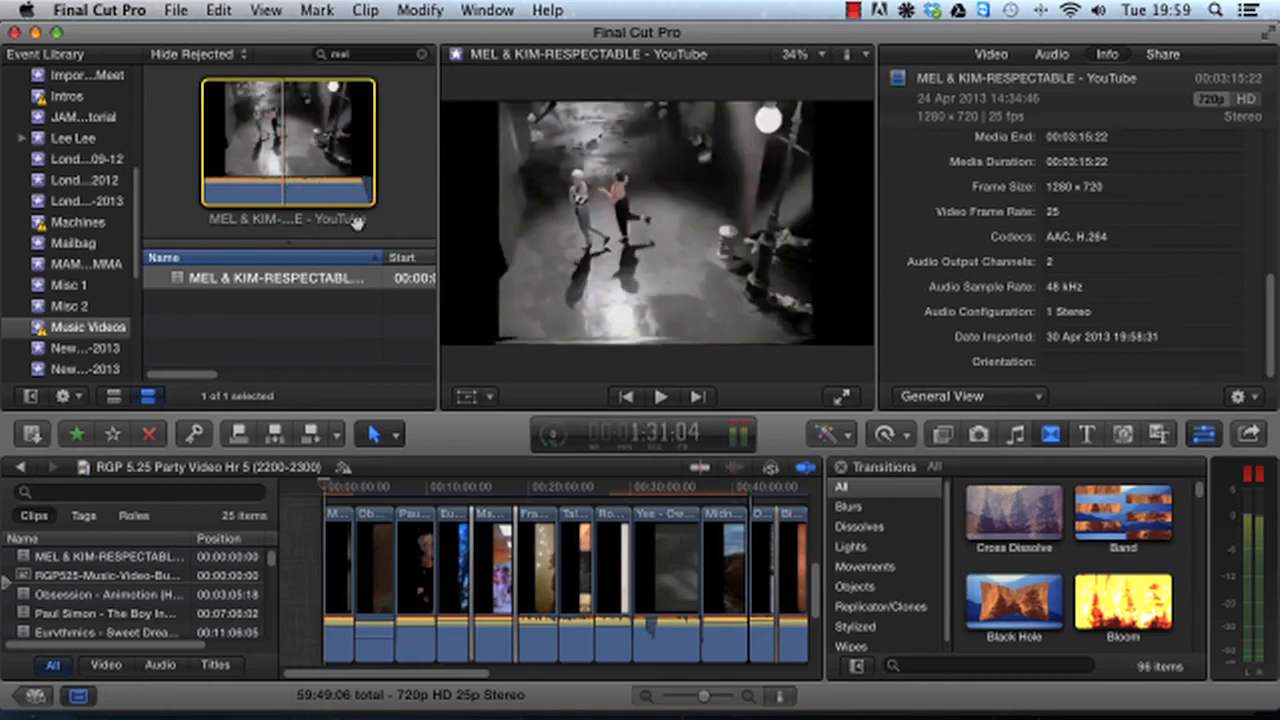
pyautogui.click(204, 150)
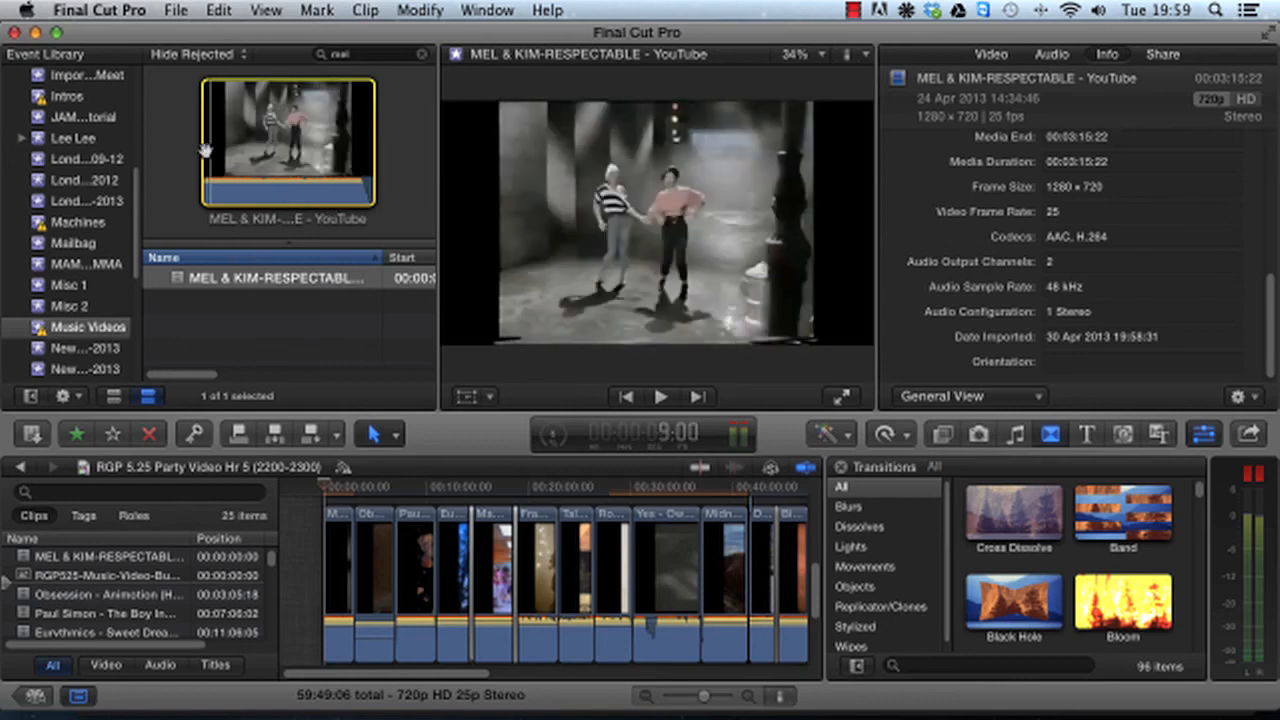
pyautogui.moveTo(204, 150); pyautogui.dragTo(158, 145)
pyautogui.press('space')
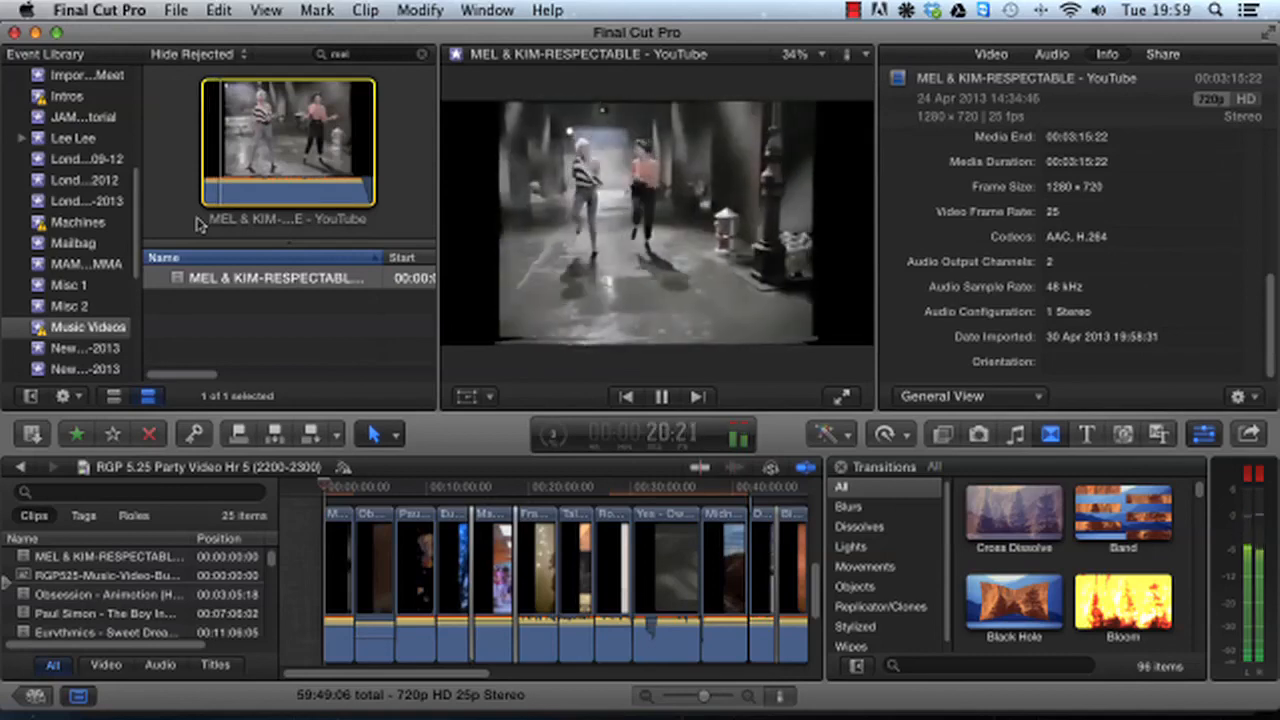
pyautogui.press('space')
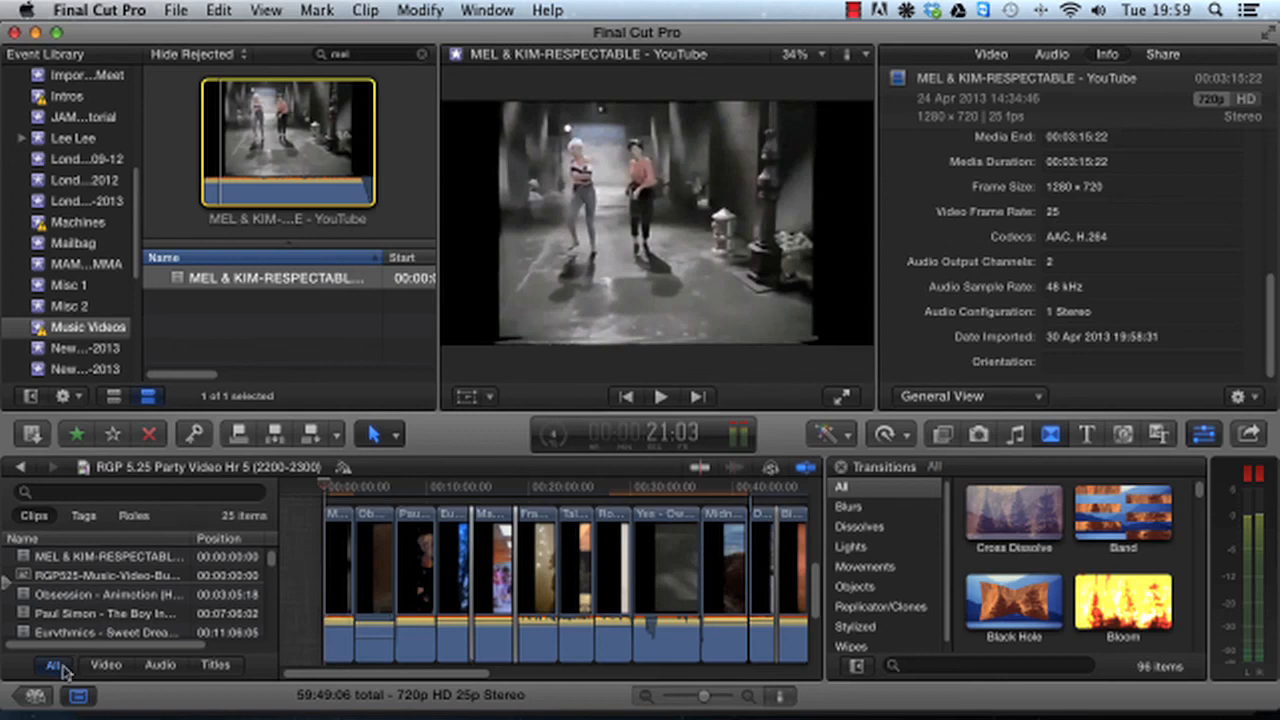
# Step: Select the MEL & KIM clip in the timeline index, play its opening briefly and keep the viewer zoom at Fit
pyautogui.click(86, 564)
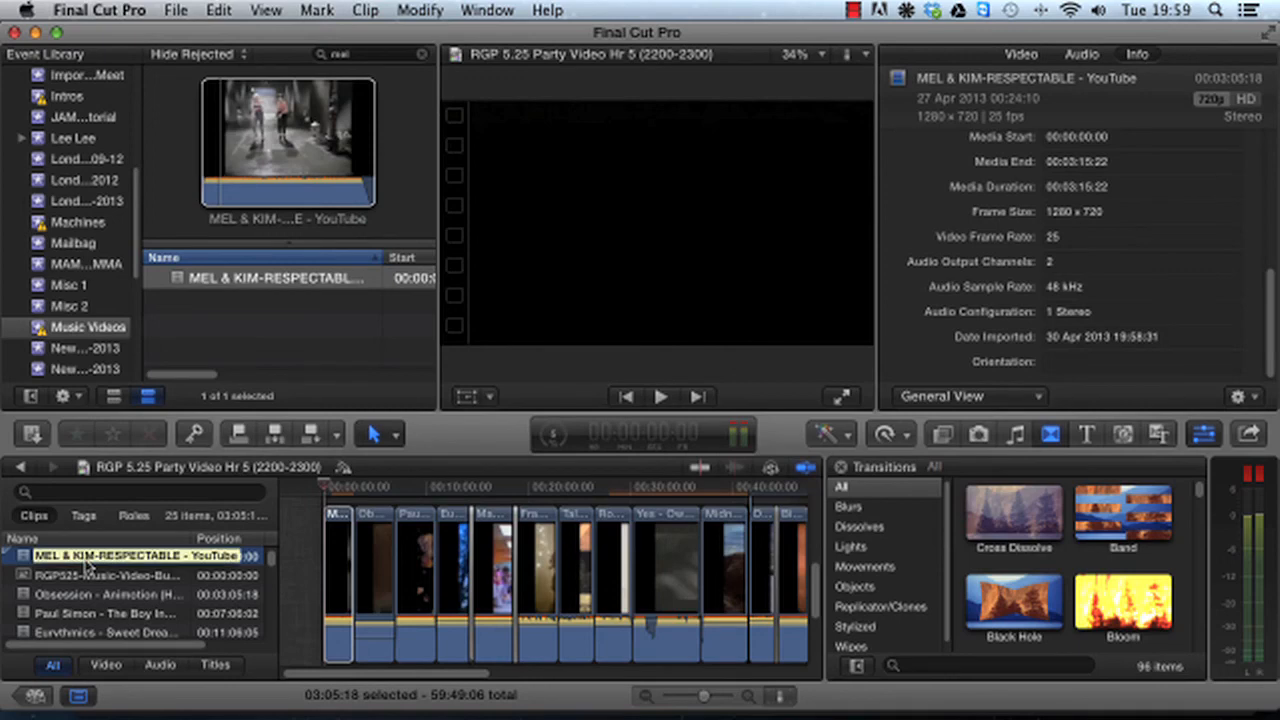
pyautogui.press('space')
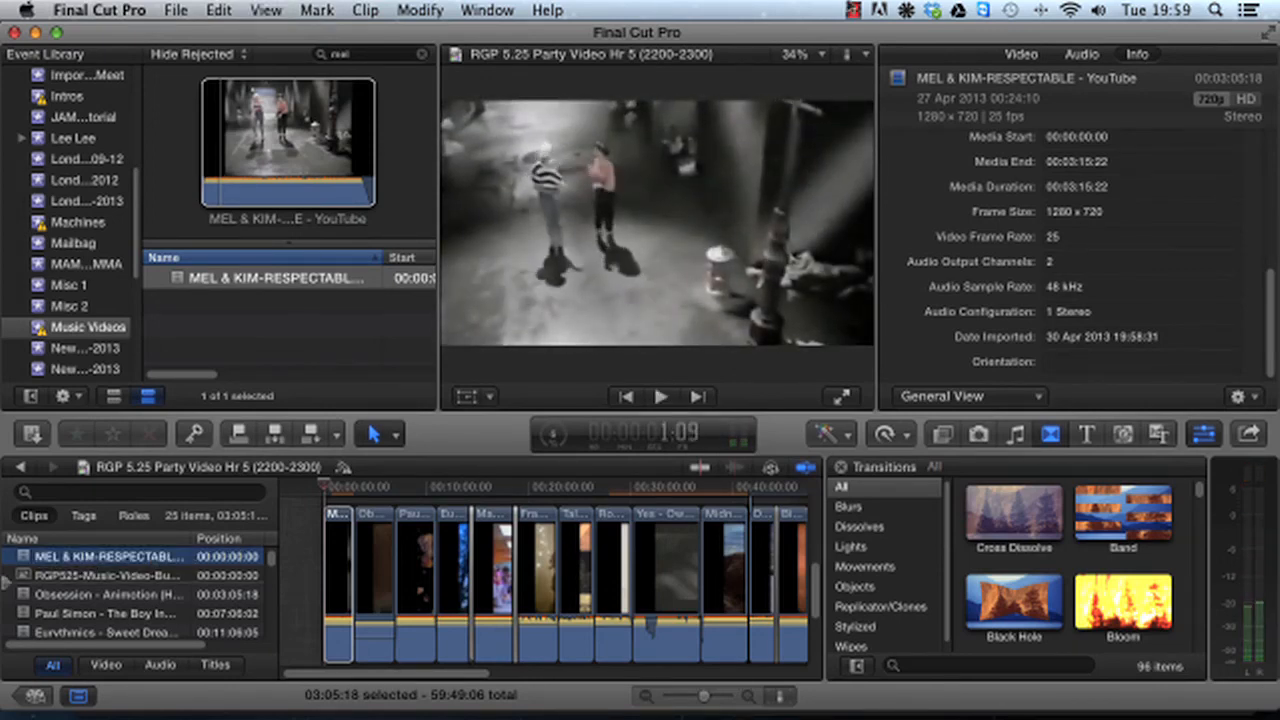
pyautogui.click(824, 55)
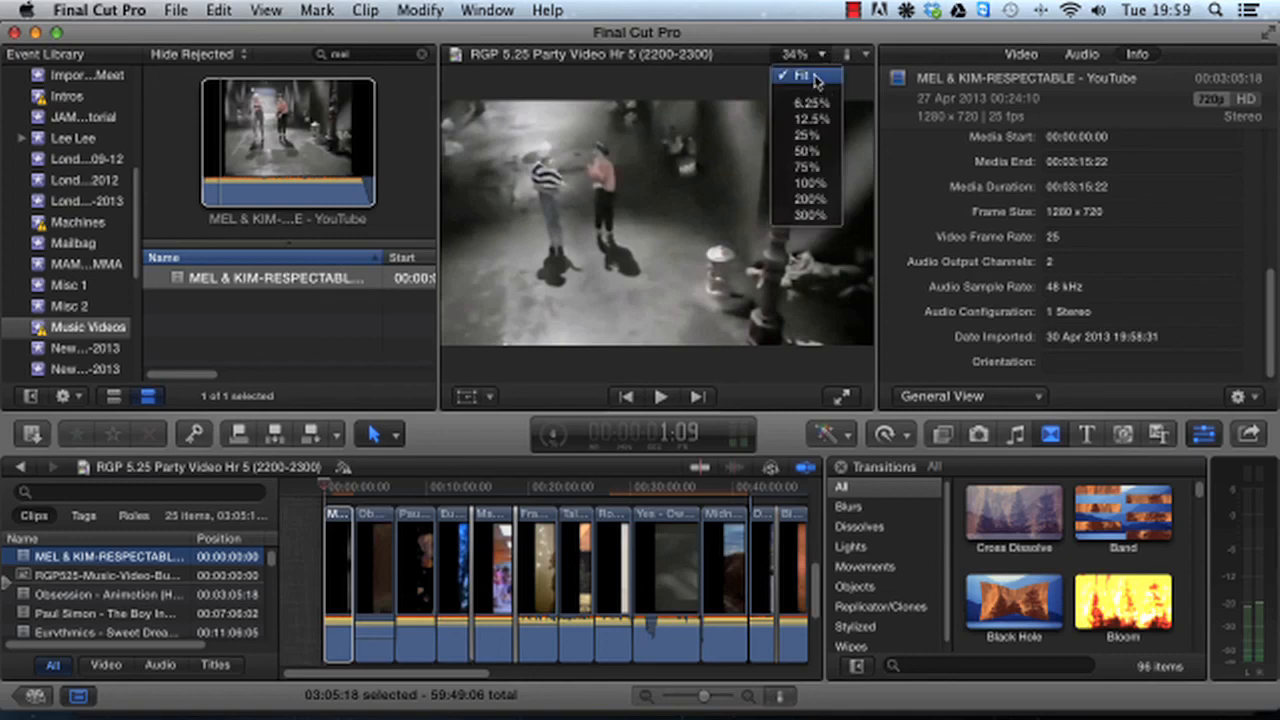
pyautogui.click(815, 79)
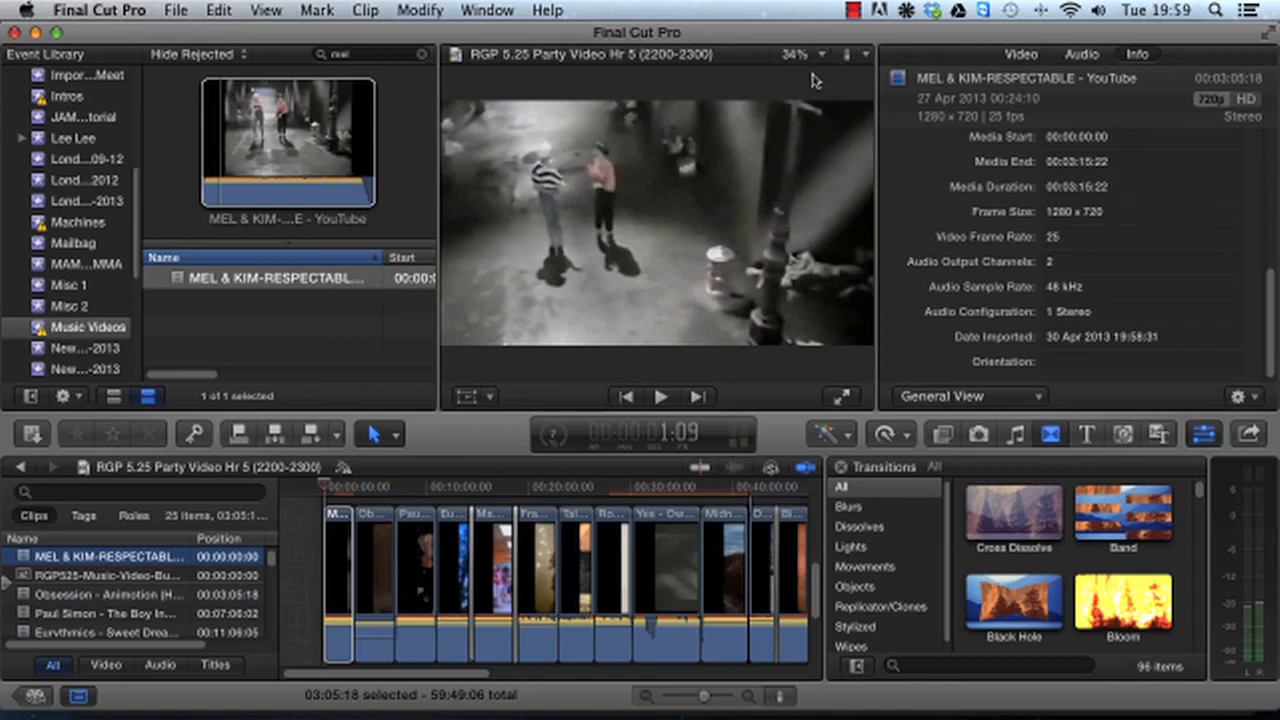
# Step: Select the first RGP525-Music-Video-Bug-720p overlay in the timeline and enable it
pyautogui.click(568, 565)
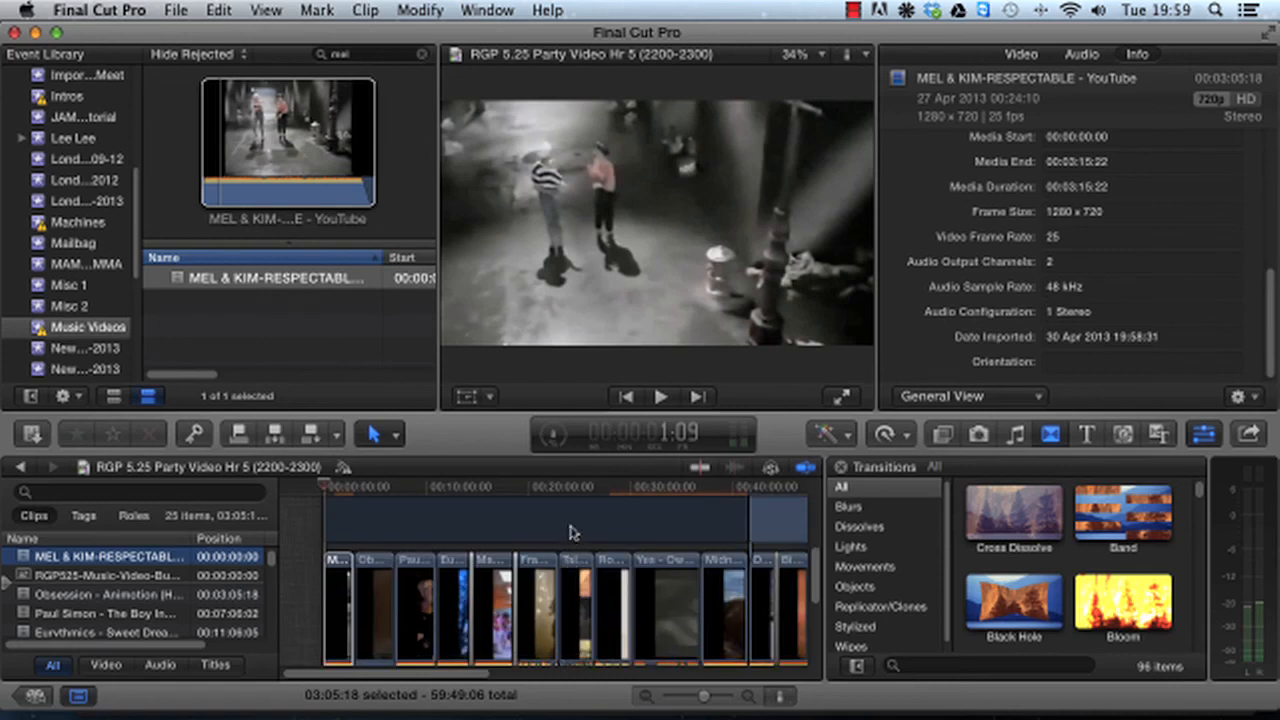
pyautogui.click(572, 531)
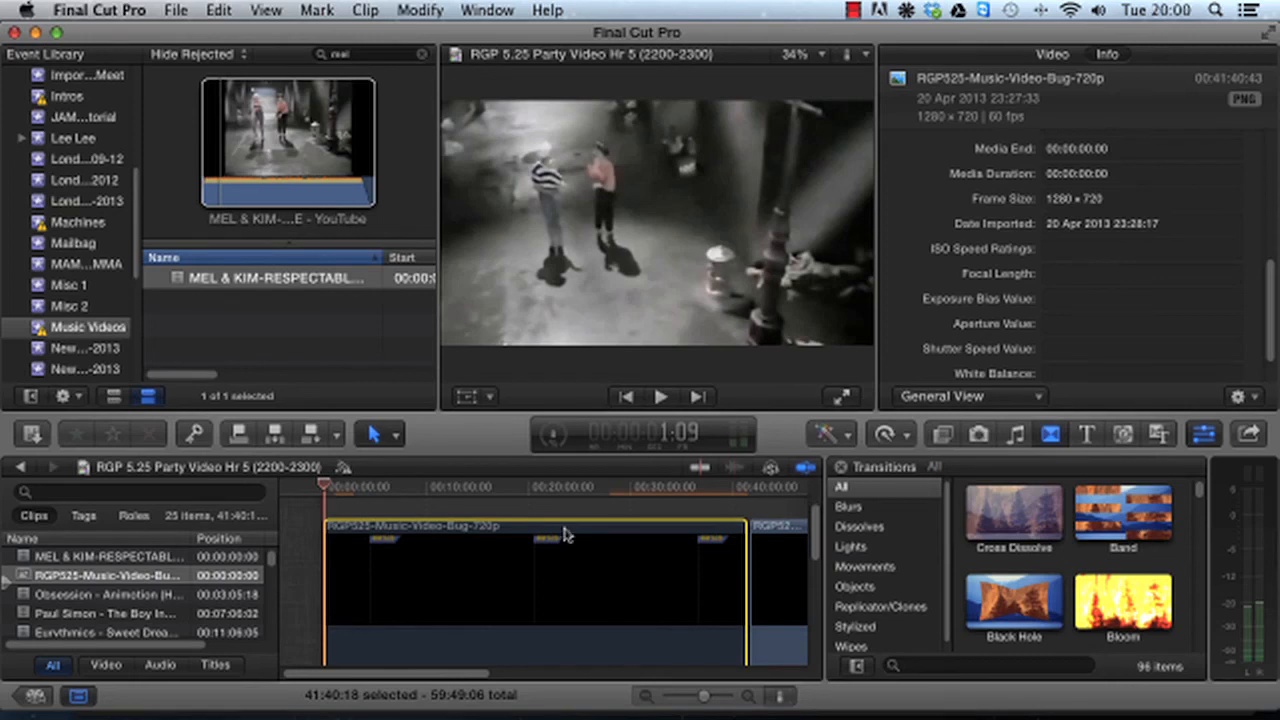
pyautogui.press('v')
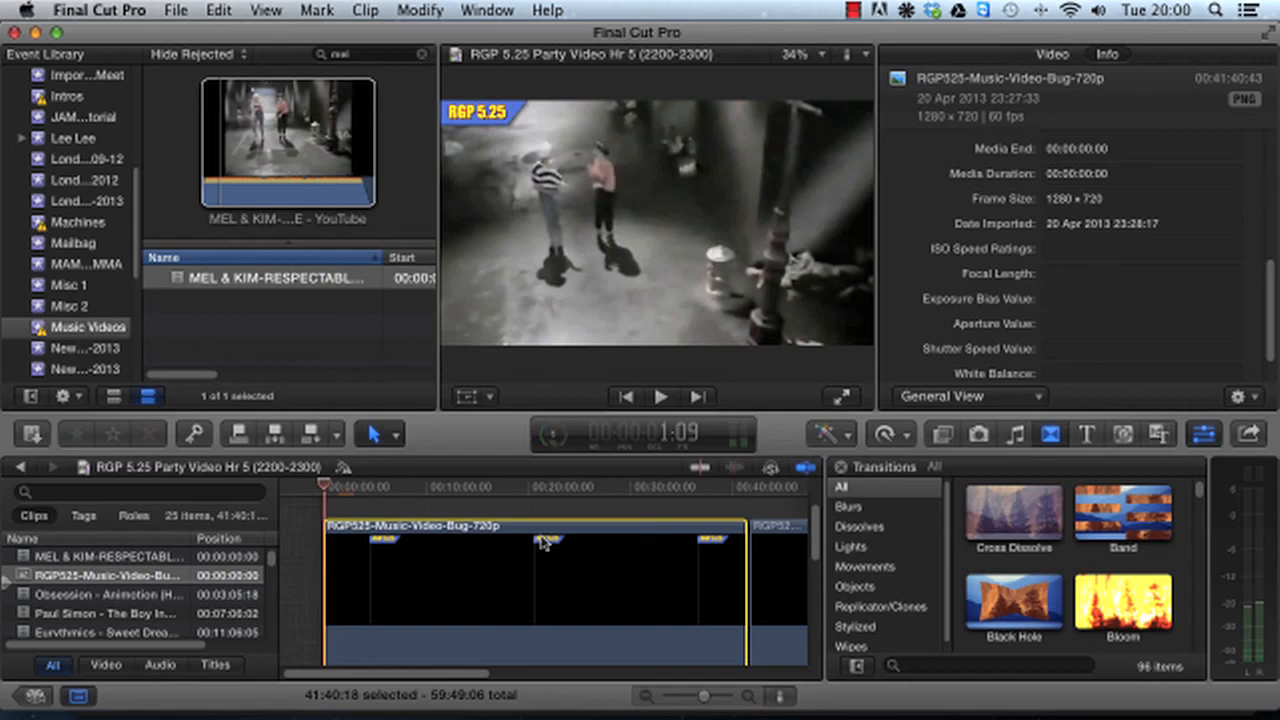
# Step: Play the timeline's opening to review the MEL & KIM video with its RGP 5.25 bug and title
pyautogui.press('space')
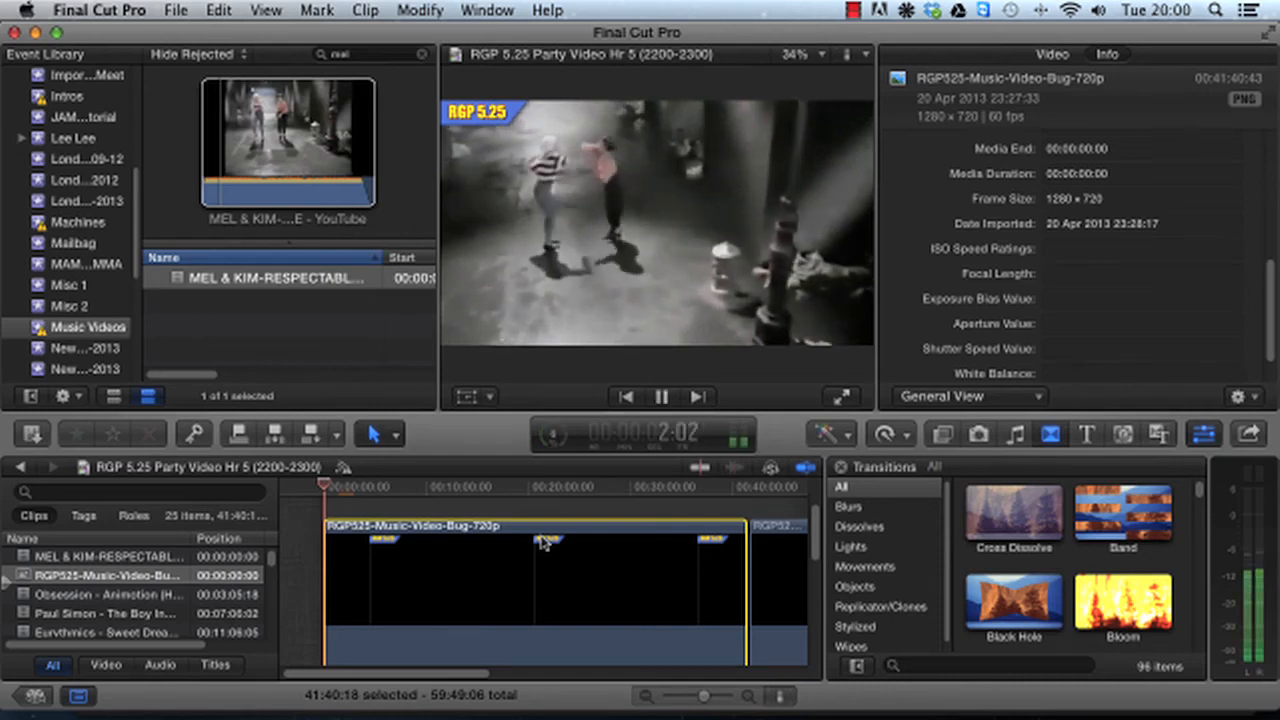
pyautogui.press('Home')
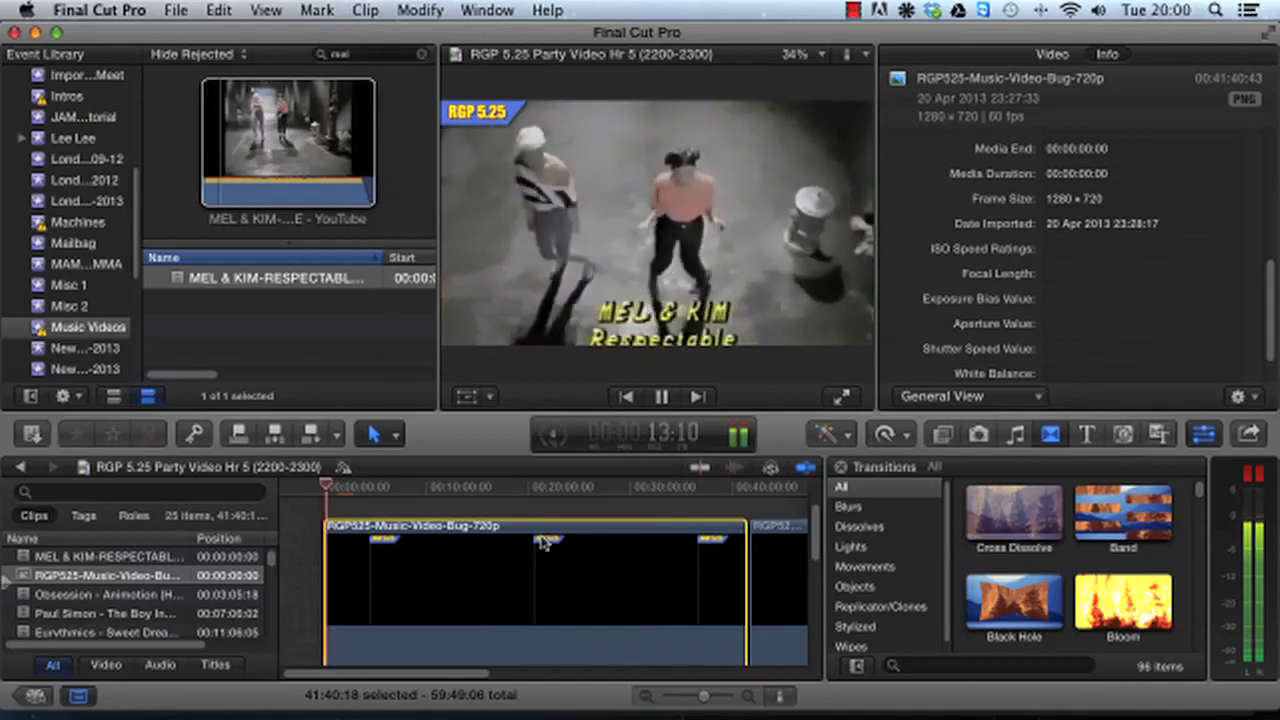
pyautogui.press('space')
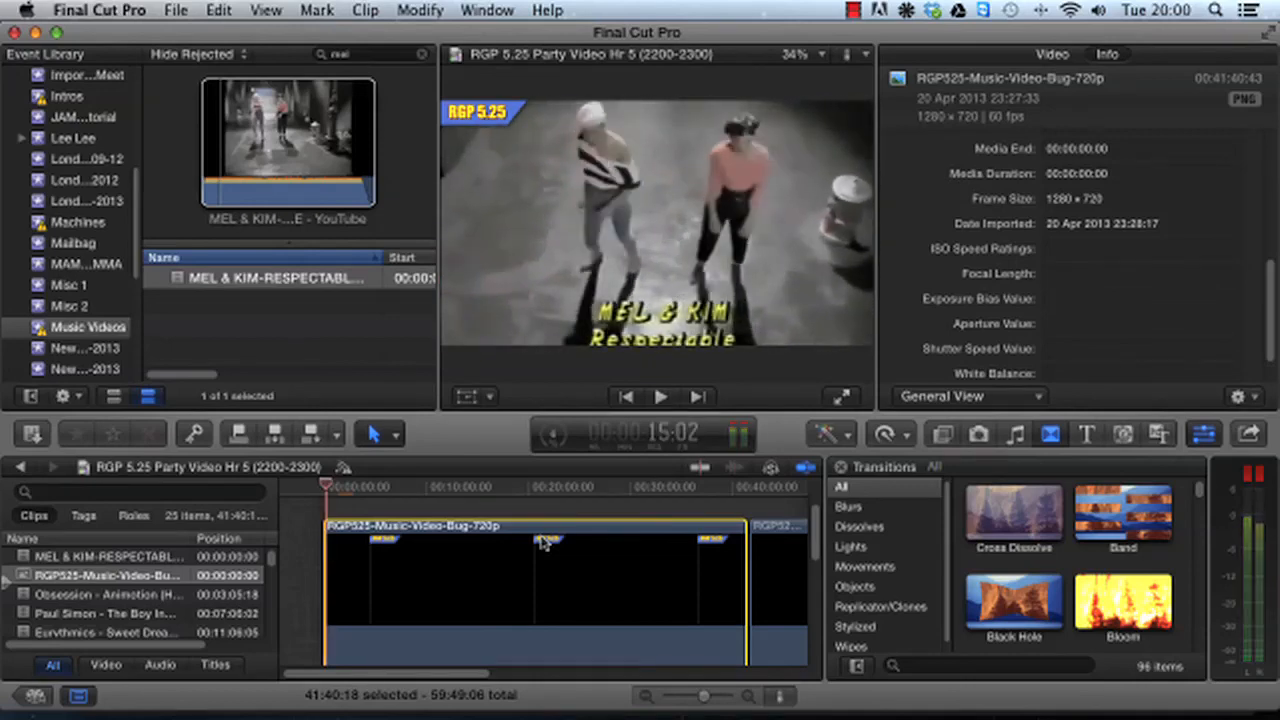